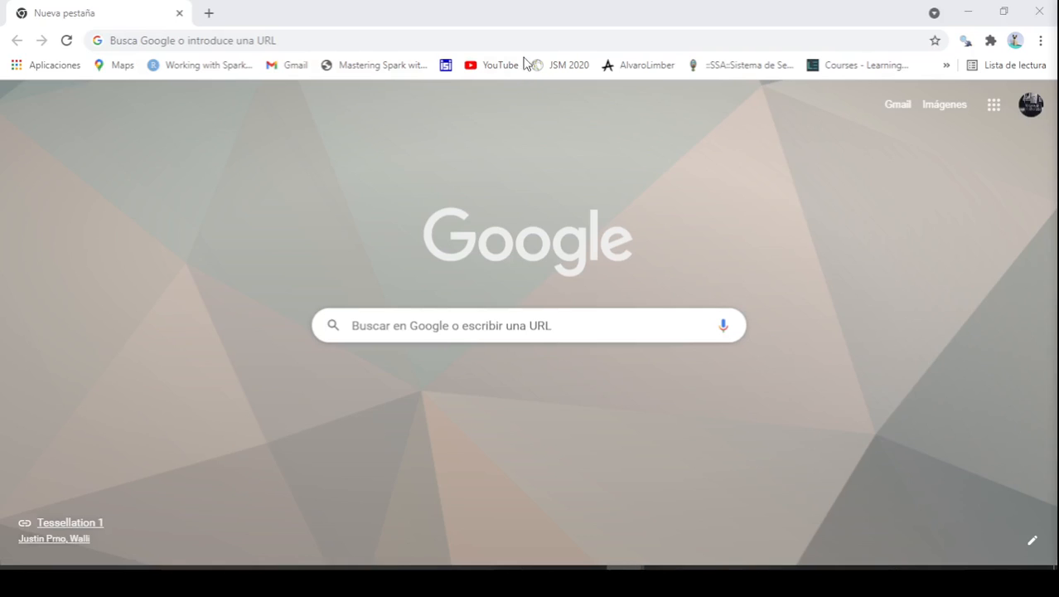
Search the web for "google docs" and open the Google Docs home page from the results.
click(547, 41)
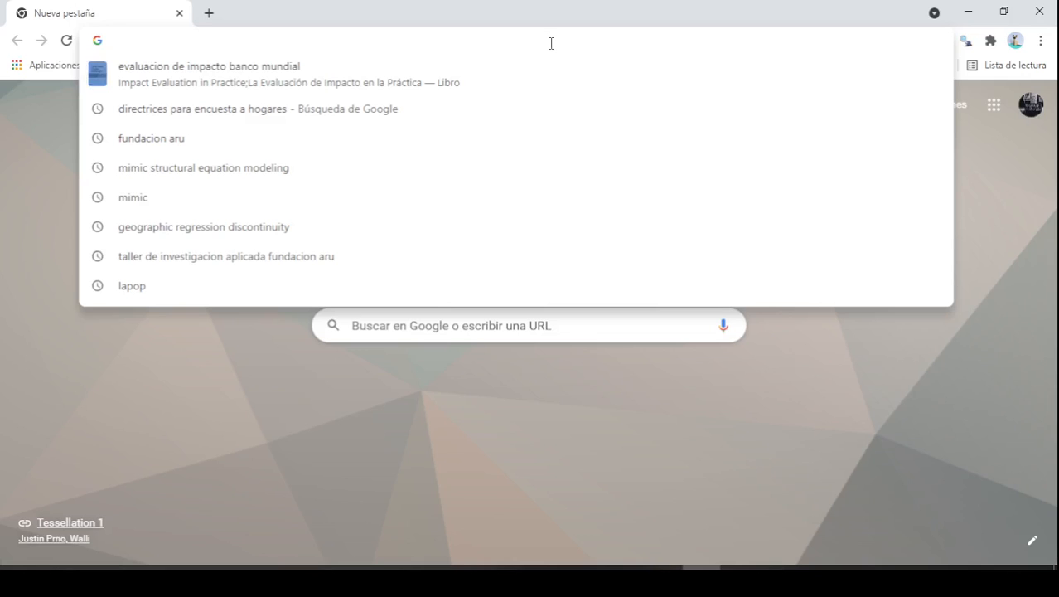
text(google sheets)
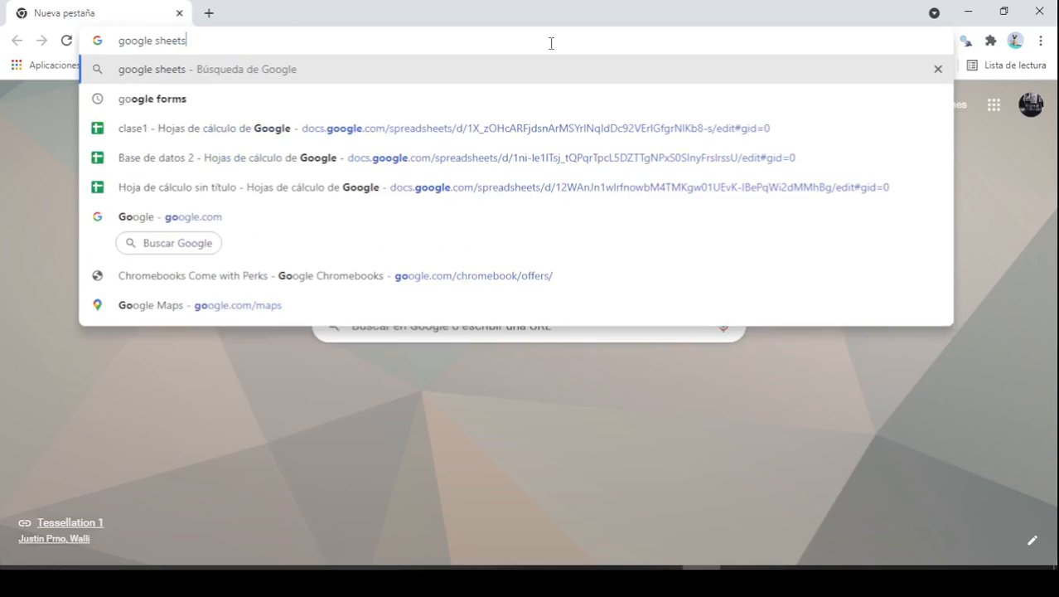
key(BackSpace)
key(BackSpace)
key(BackSpace)
key(BackSpace)
key(BackSpace)
key(BackSpace)
text(docs)
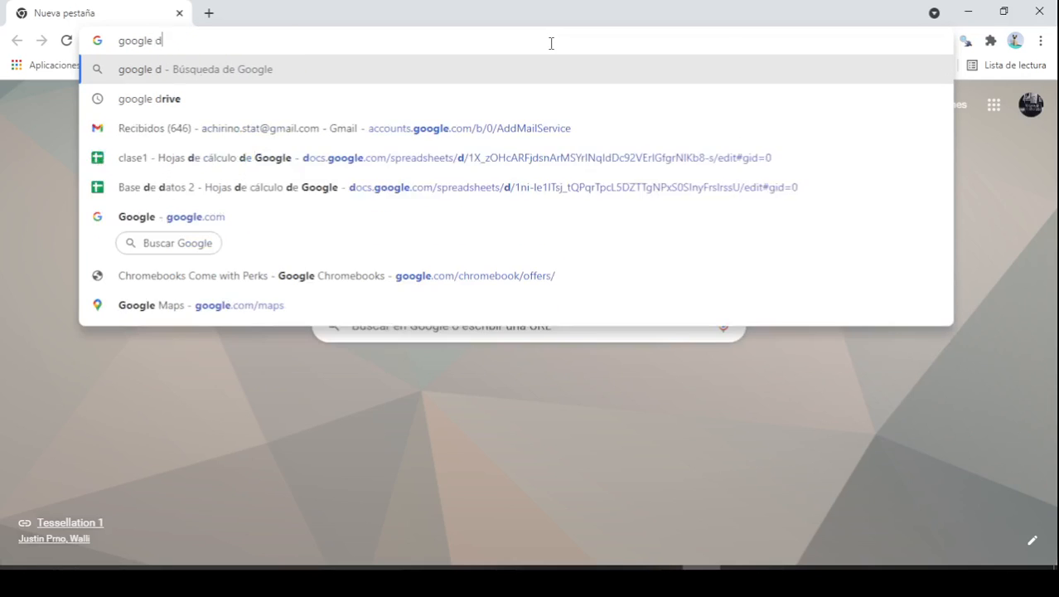
key(Return)
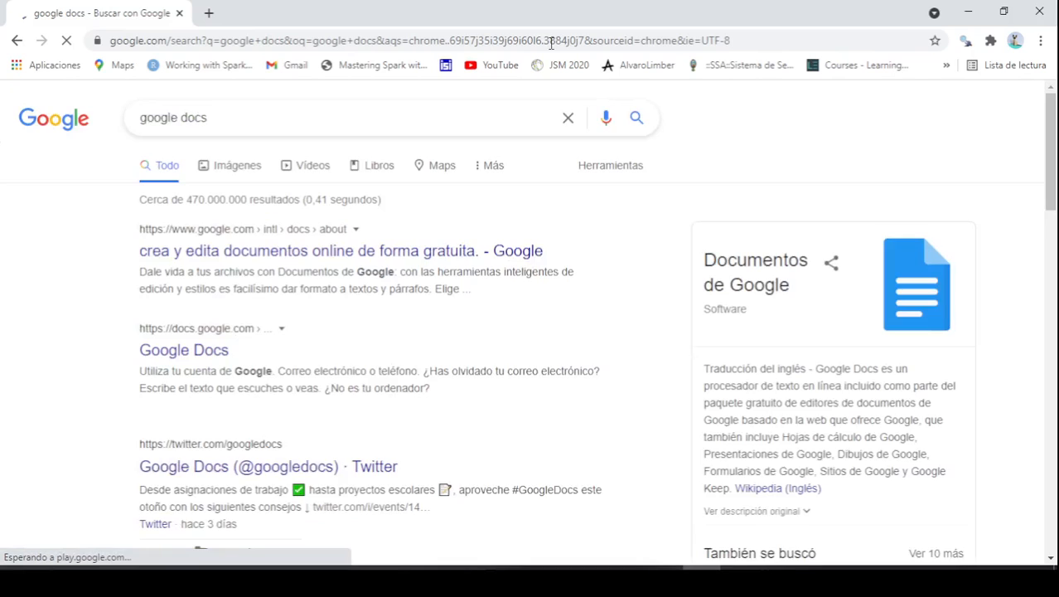
click(183, 354)
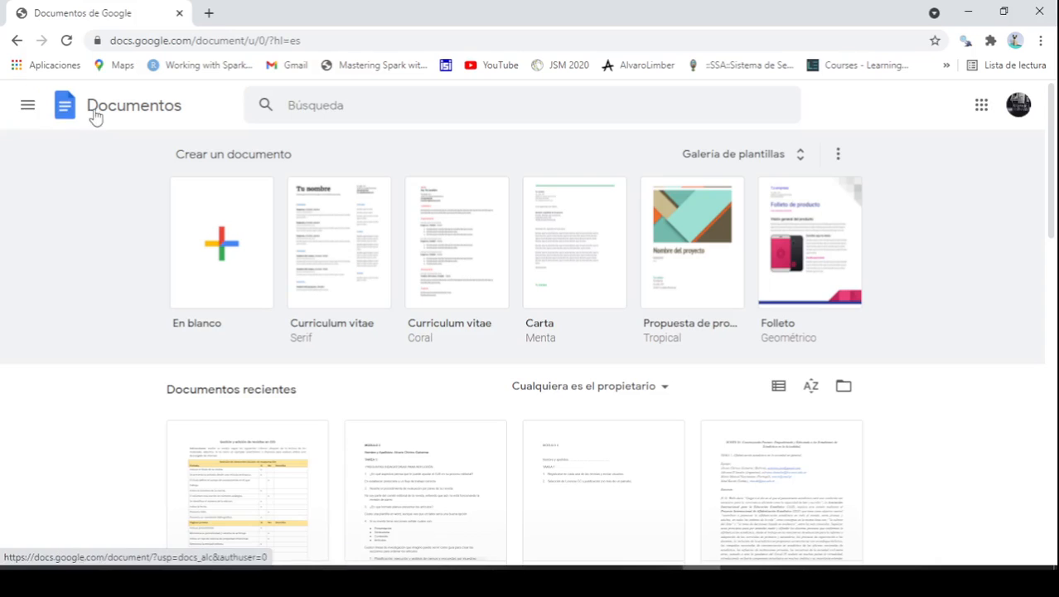
Switch from the Google Docs home page to the Hojas de cálculo home page.
click(26, 106)
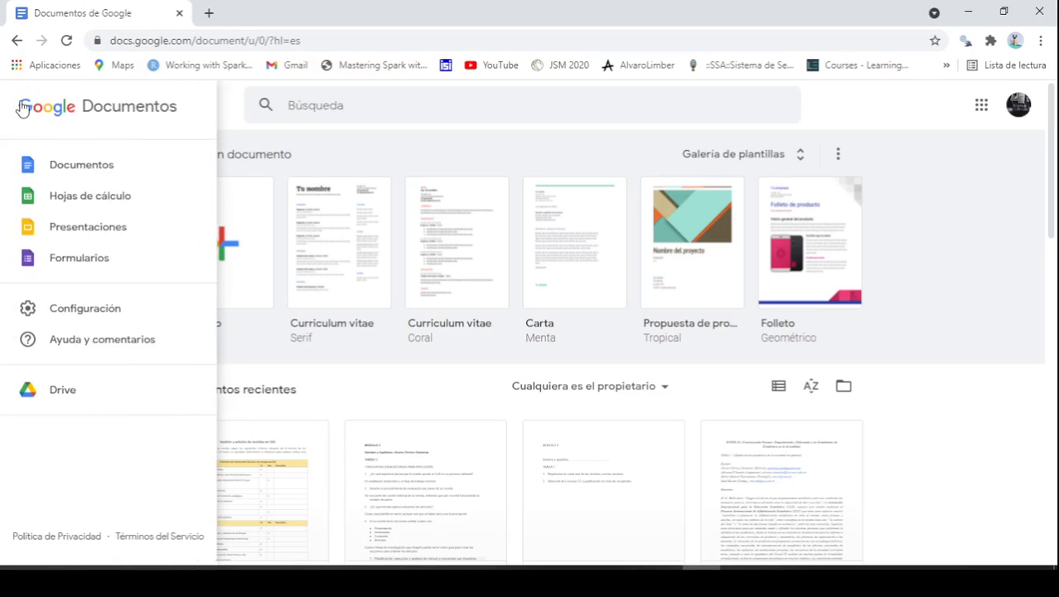
click(101, 197)
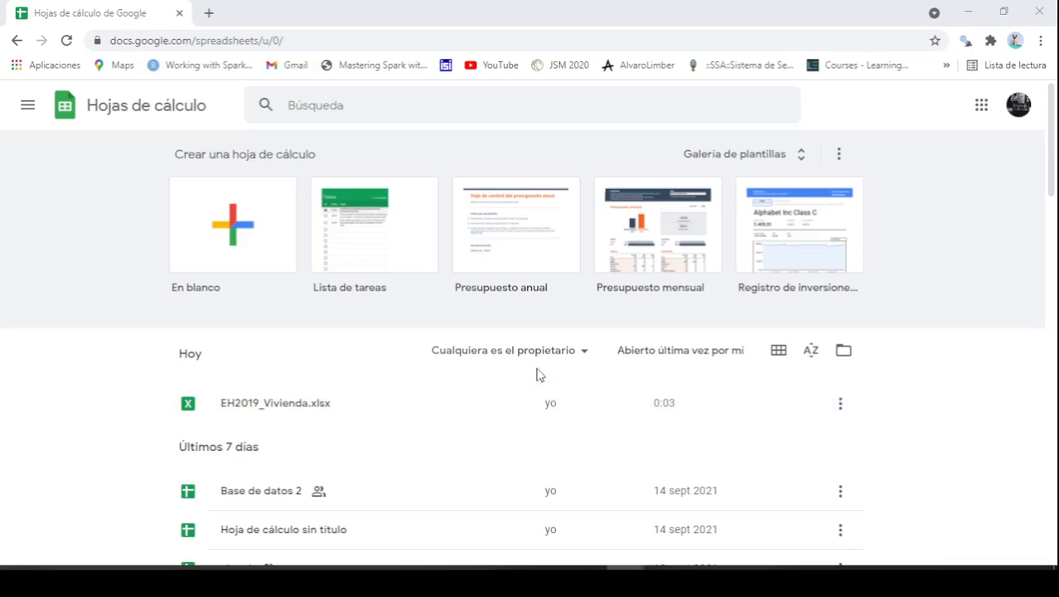
click(28, 99)
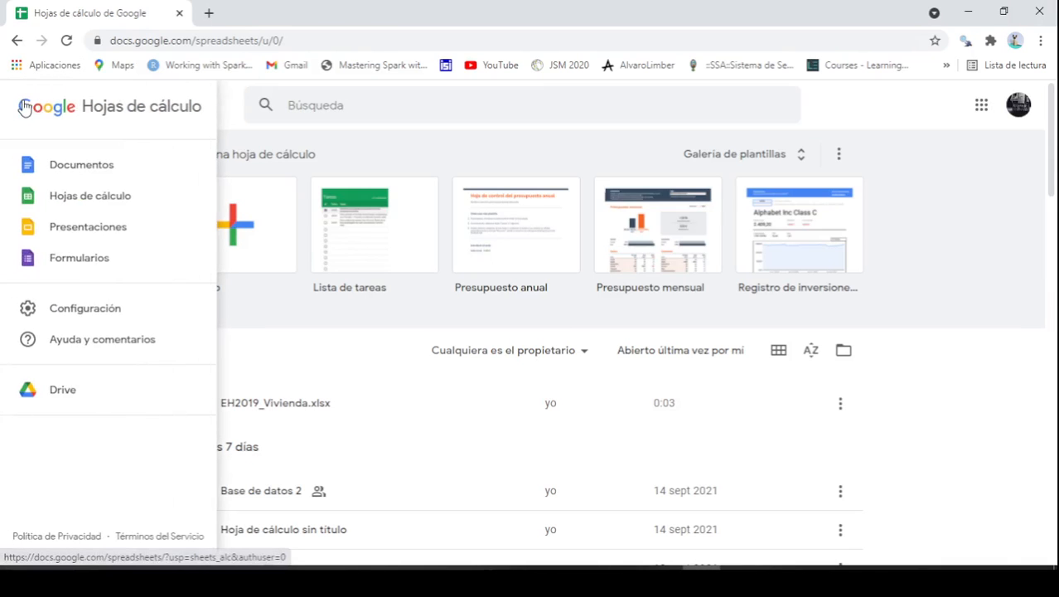
click(25, 108)
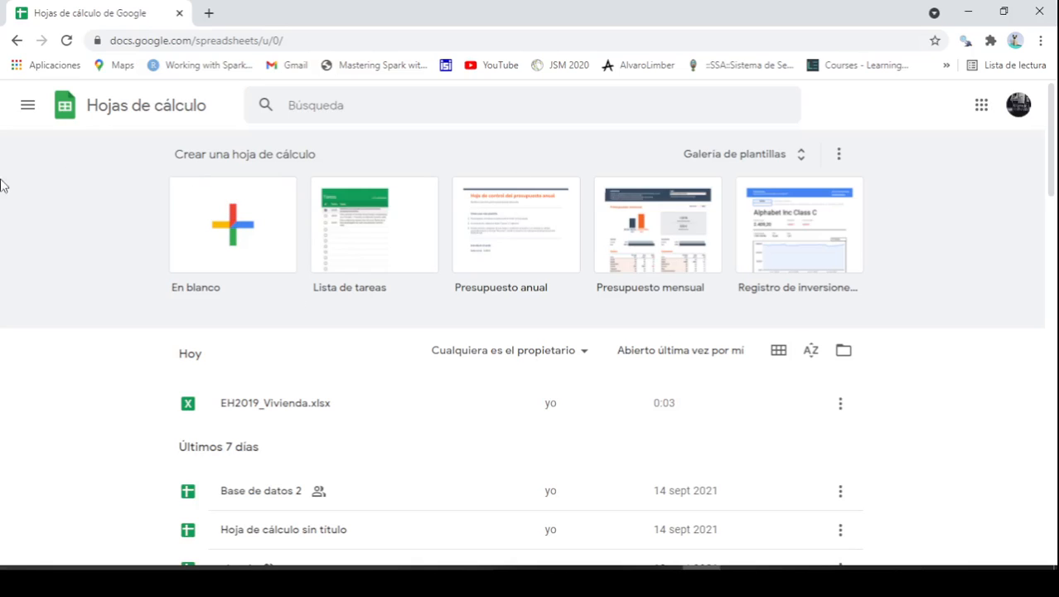
click(28, 108)
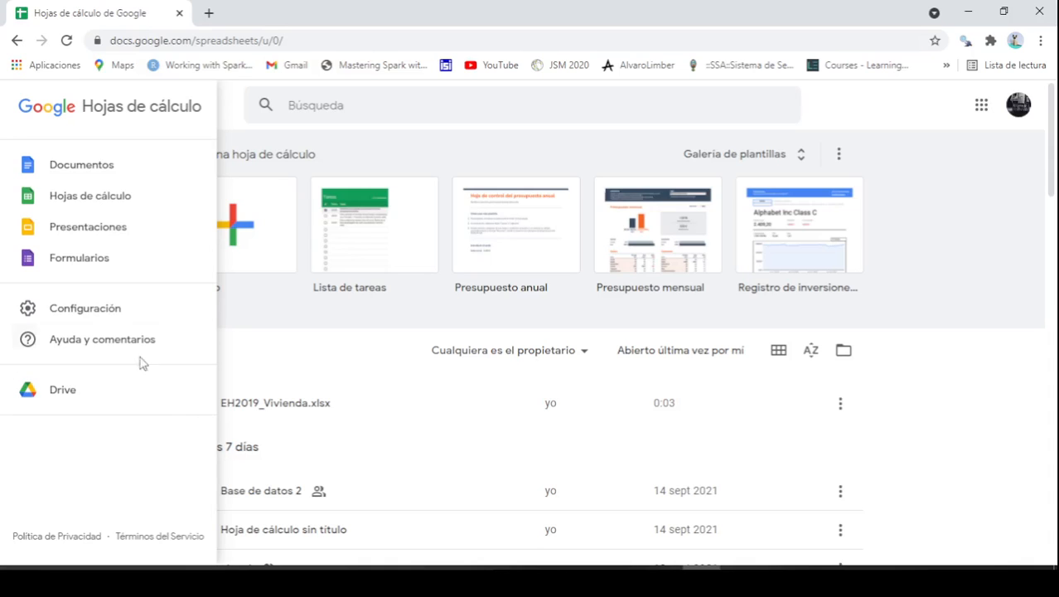
click(947, 433)
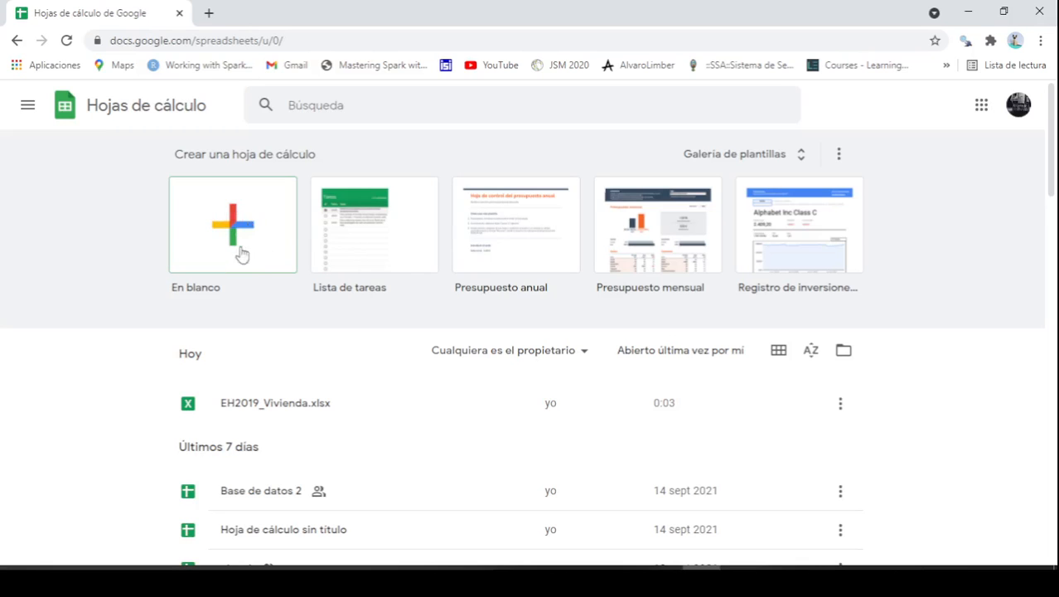
Open Google Drive from the spreadsheets home page and try uploading a file from the computer.
click(26, 106)
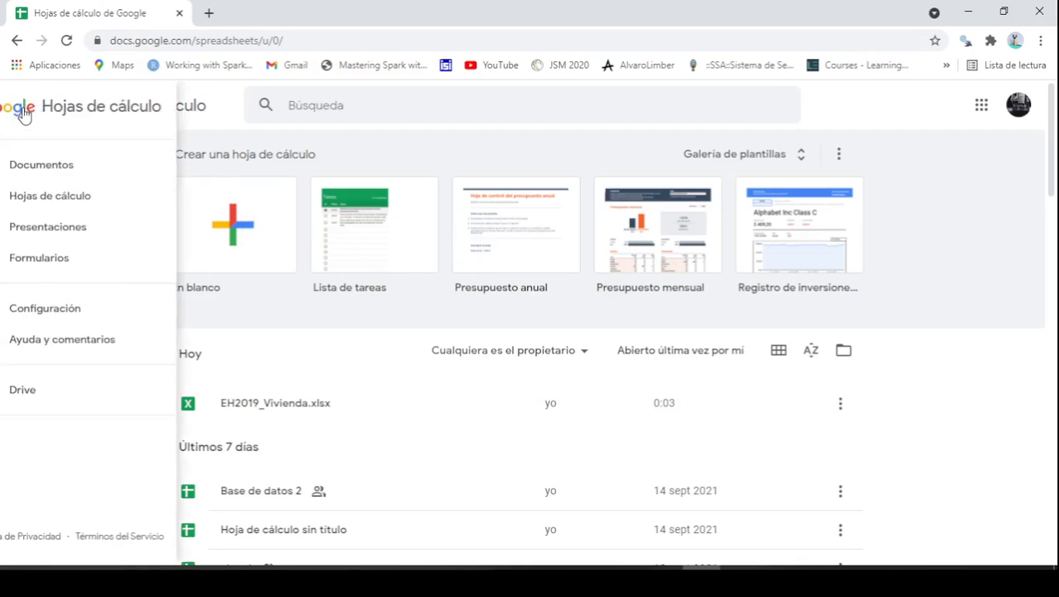
click(62, 392)
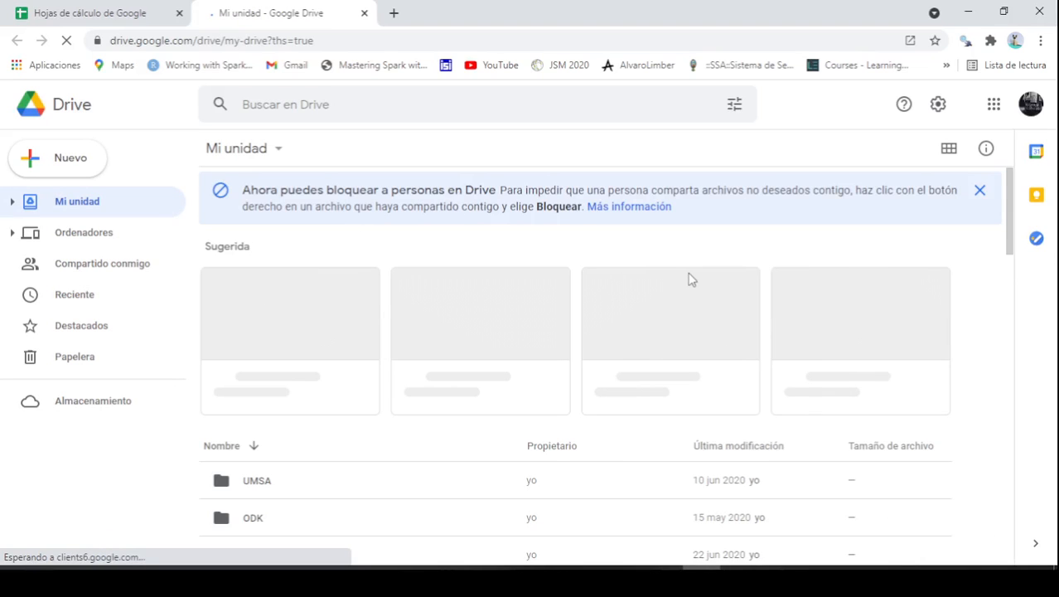
click(54, 170)
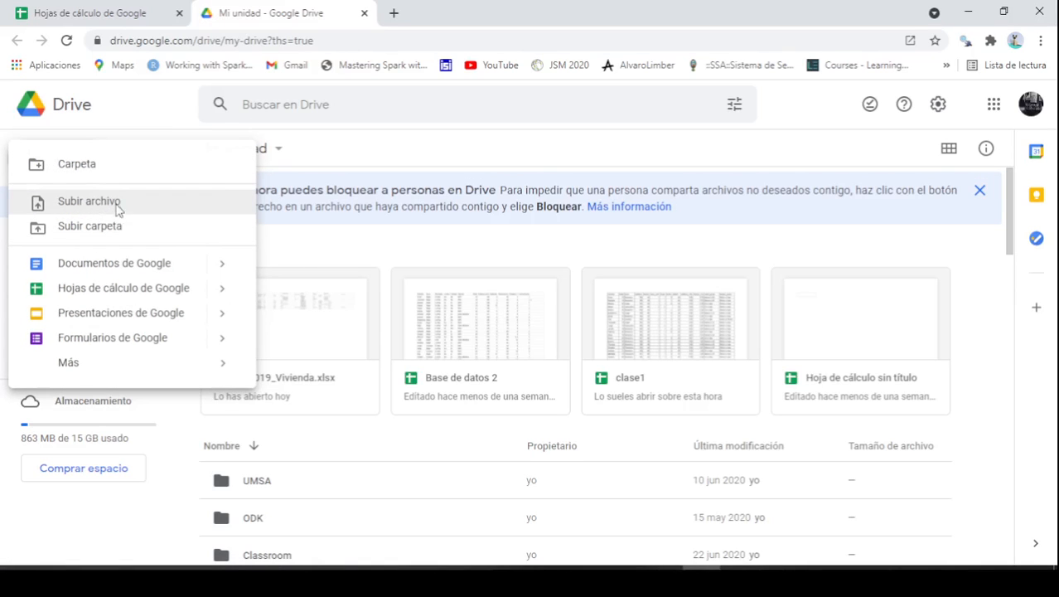
click(116, 209)
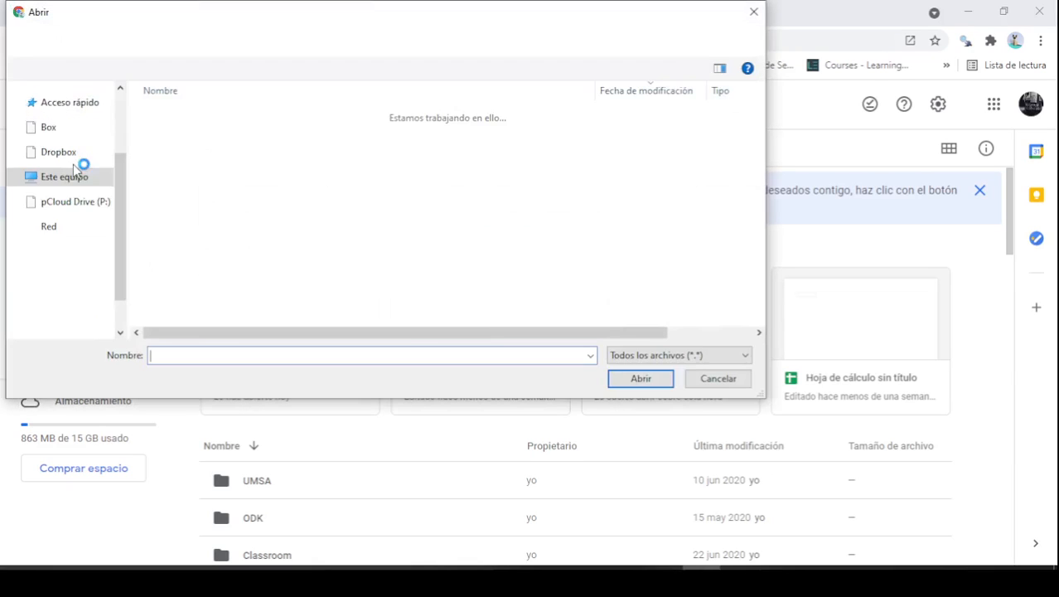
click(718, 380)
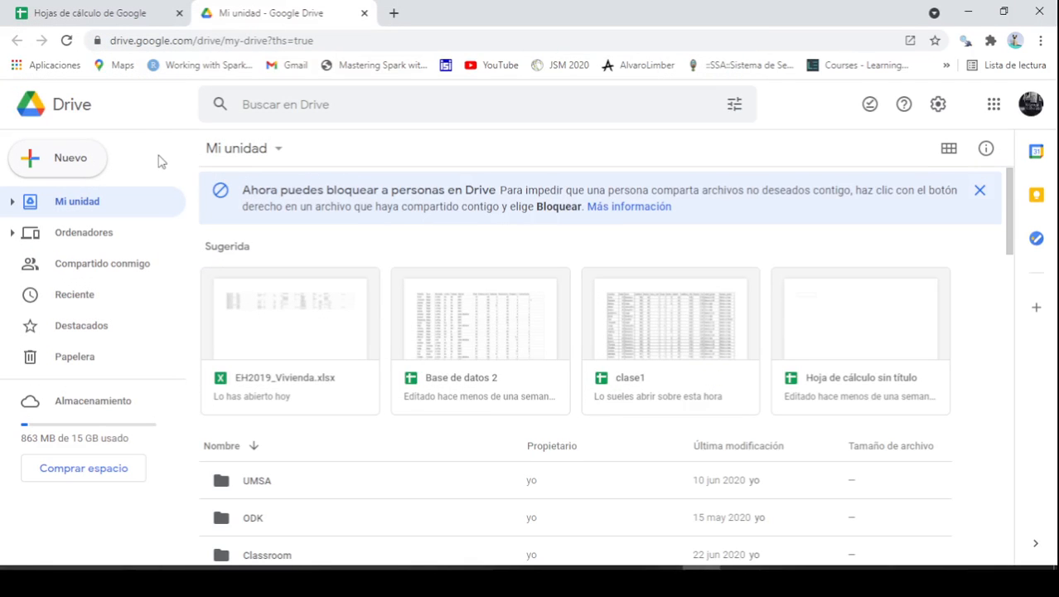
click(79, 14)
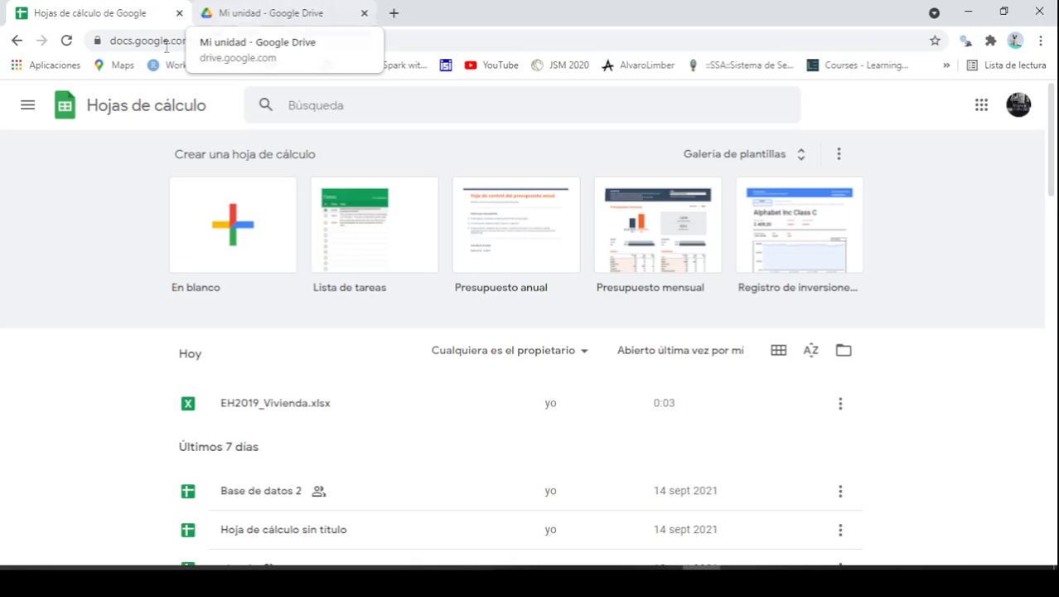
click(364, 14)
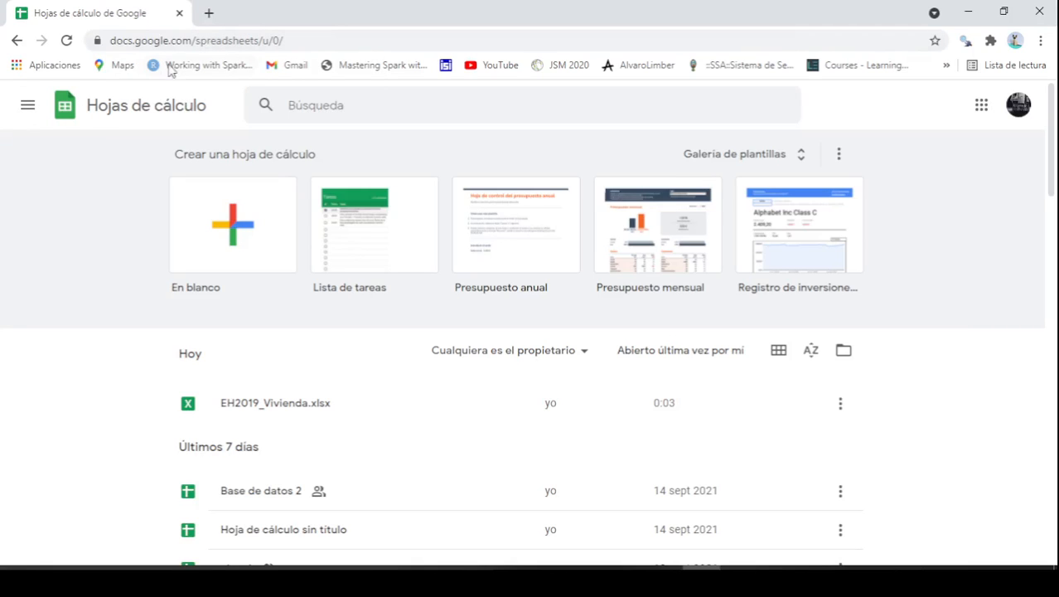
Reopen Google Drive to view its options for new items, and return to the spreadsheets home page.
click(27, 110)
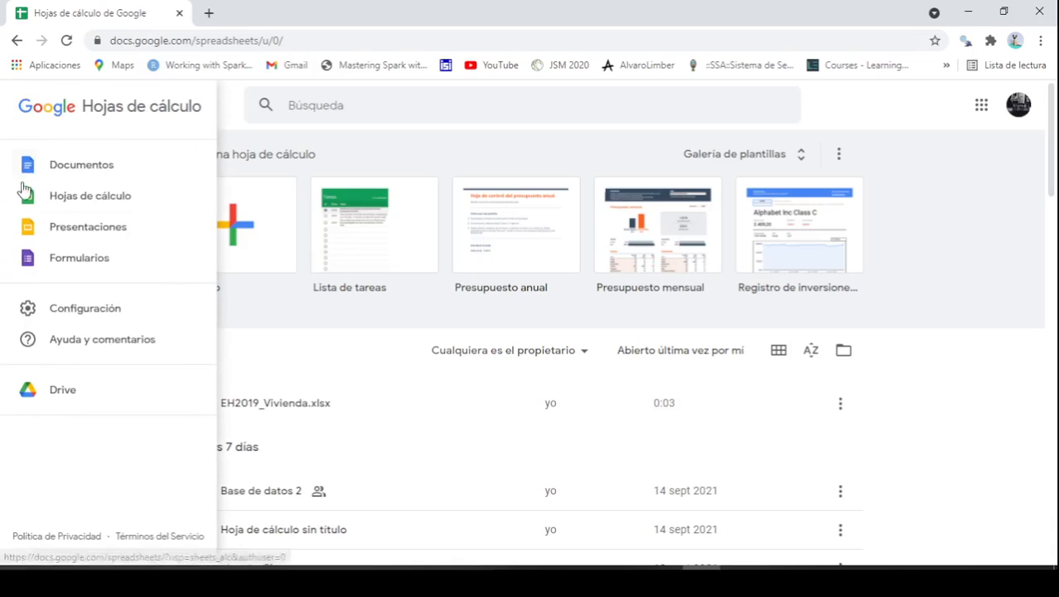
click(87, 385)
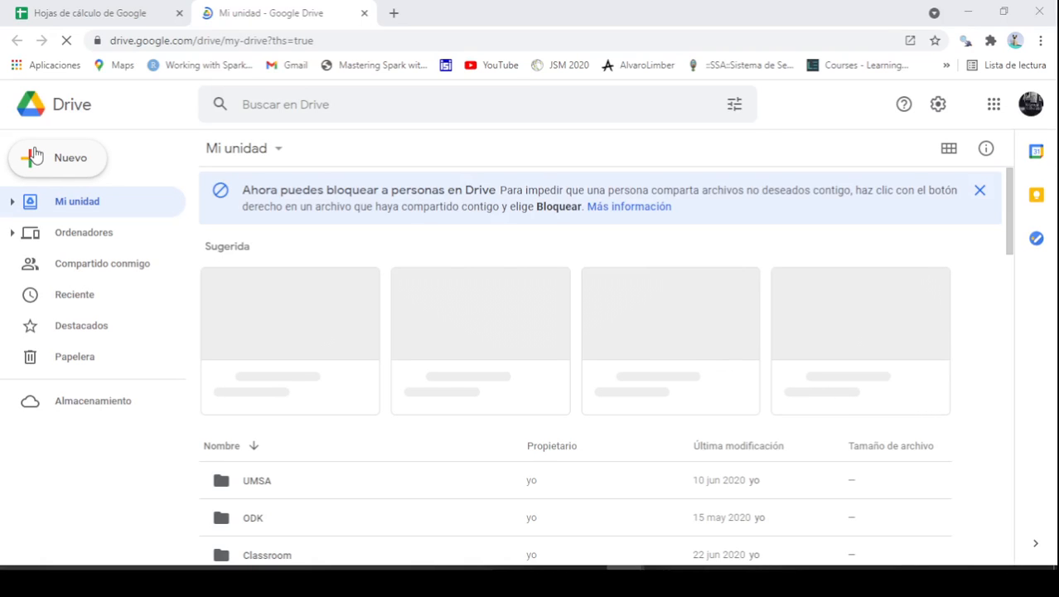
click(57, 175)
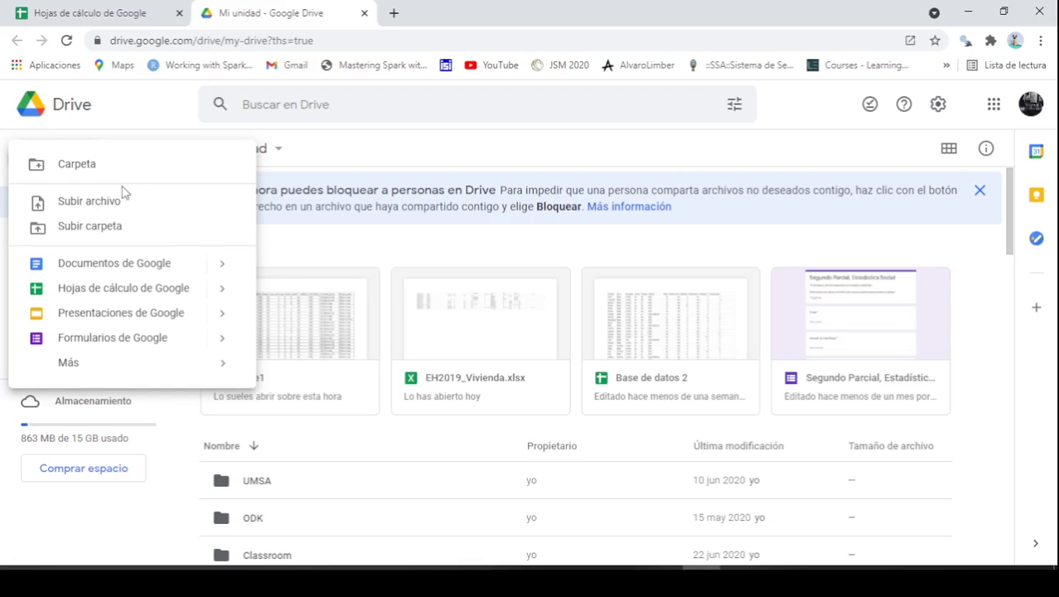
click(365, 14)
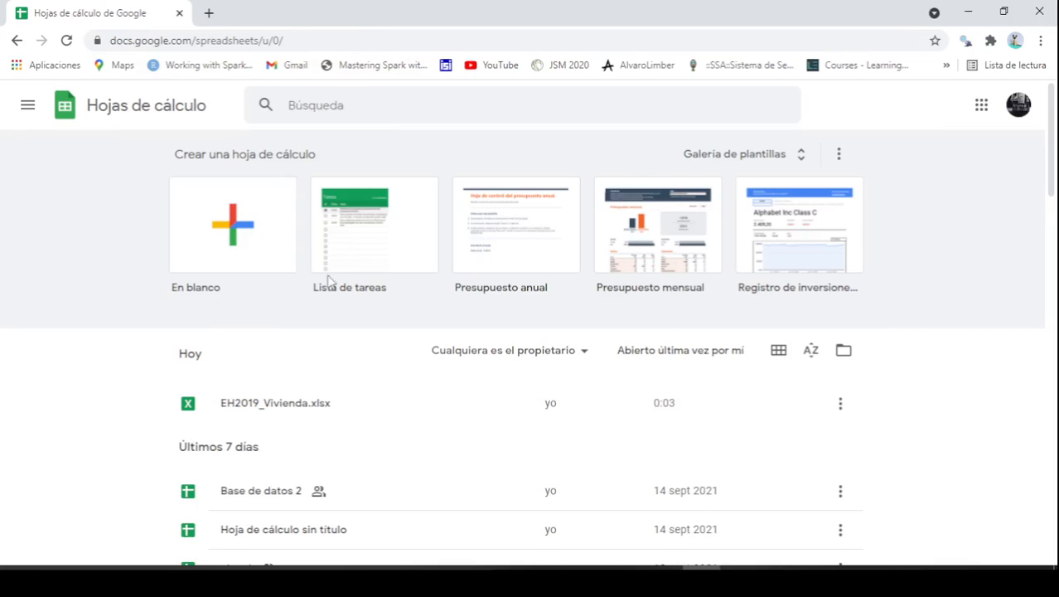
scroll(373, 278, down, 1)
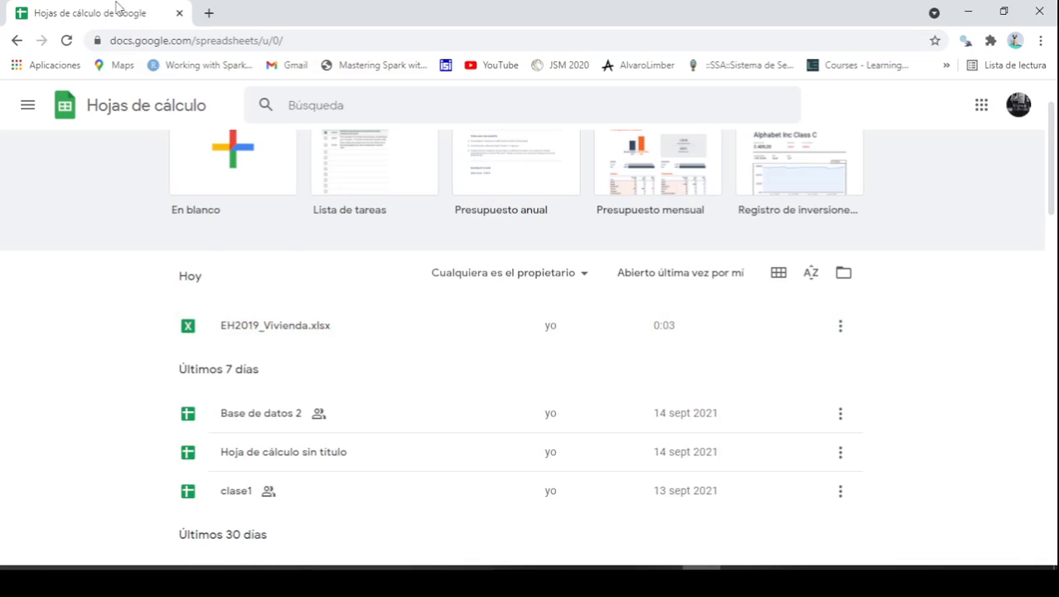
Open the Instituto Nacional de Estadística website, ine.gob.bo, in a new browser tab.
click(209, 14)
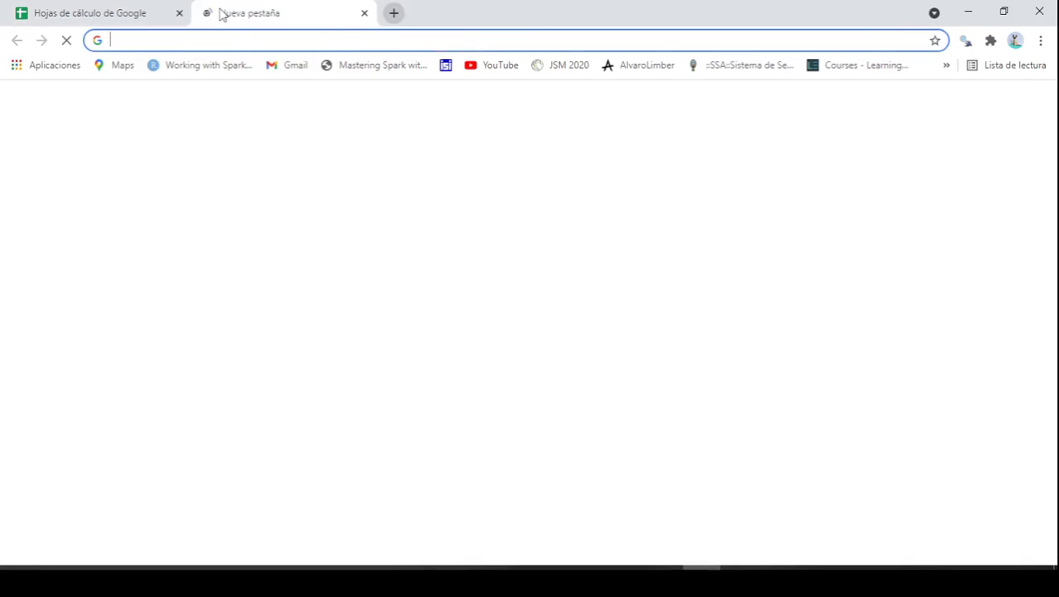
text(ine)
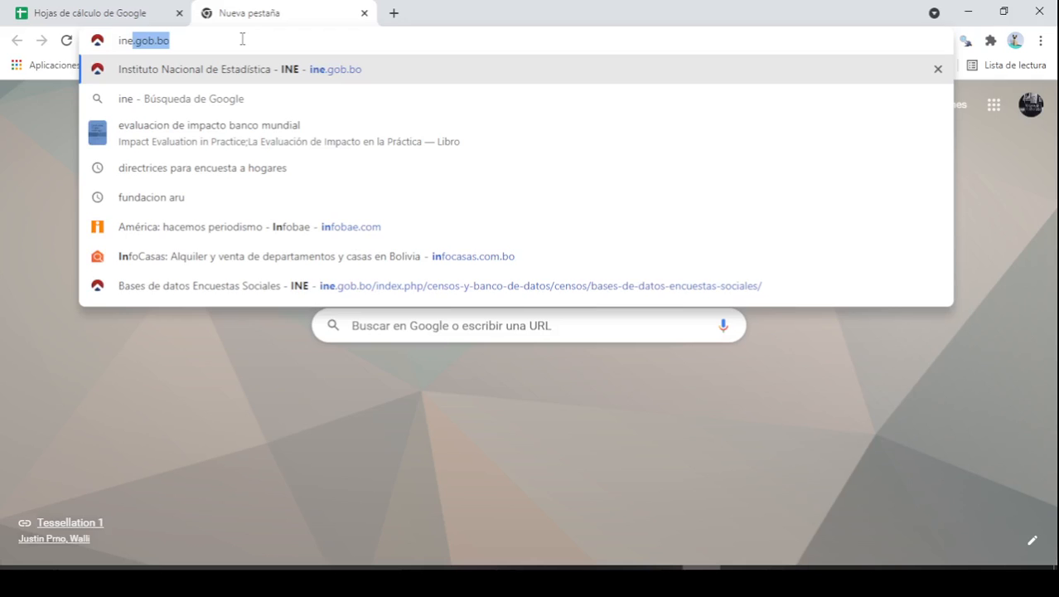
key(Right)
key(Return)
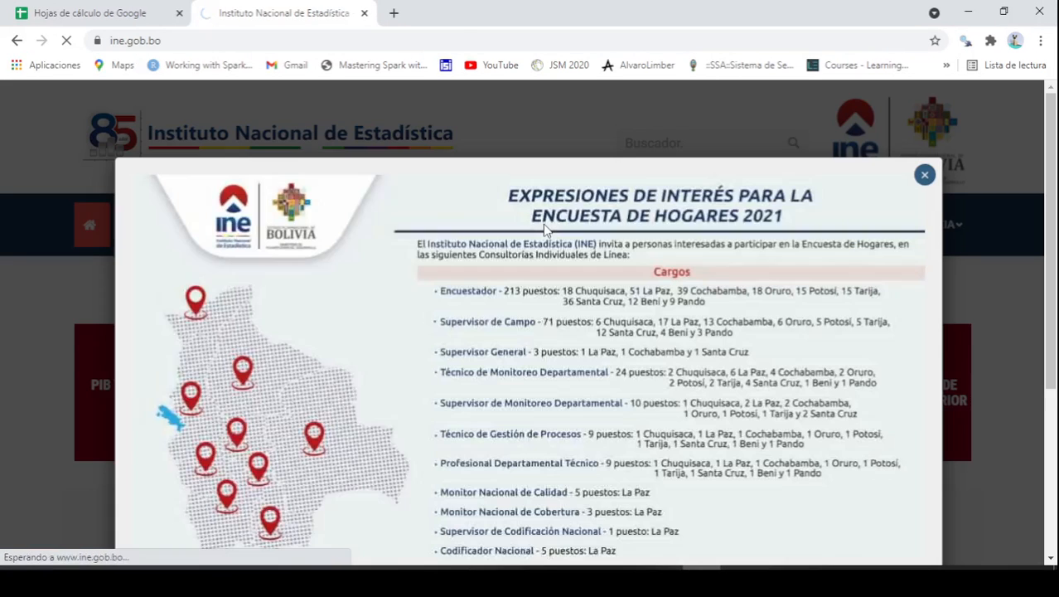
click(547, 230)
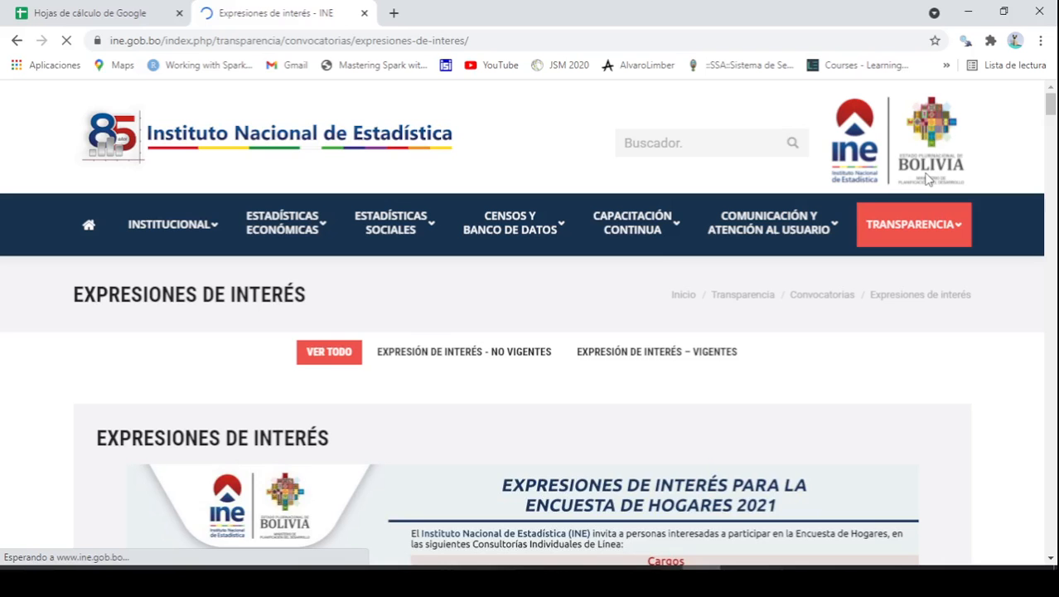
Go to the Bases de datos Encuestas Sociales page within Censos y Banco de Datos.
mouse_move(521, 226)
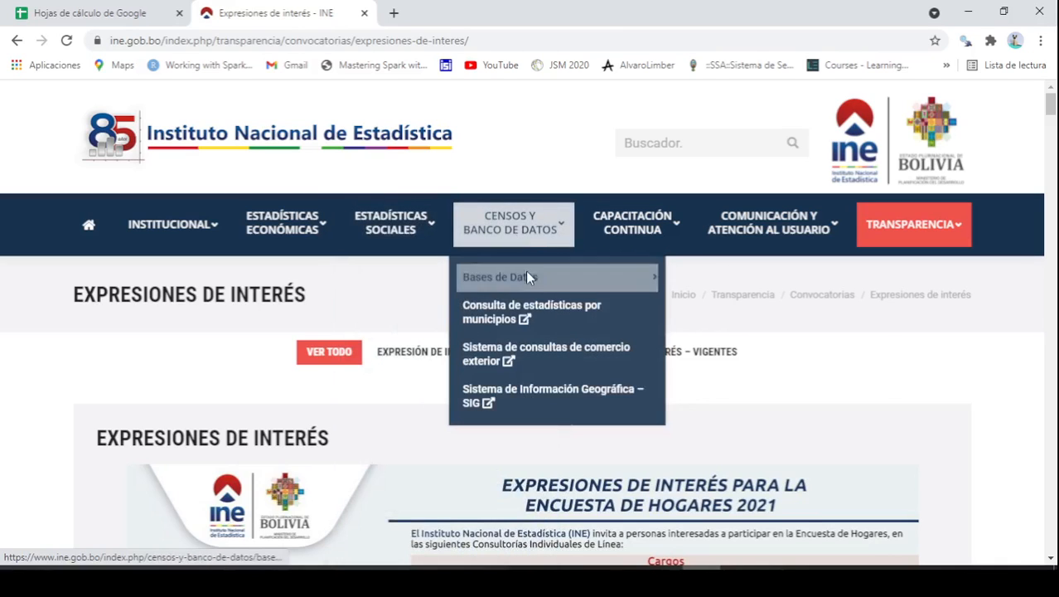
mouse_move(528, 277)
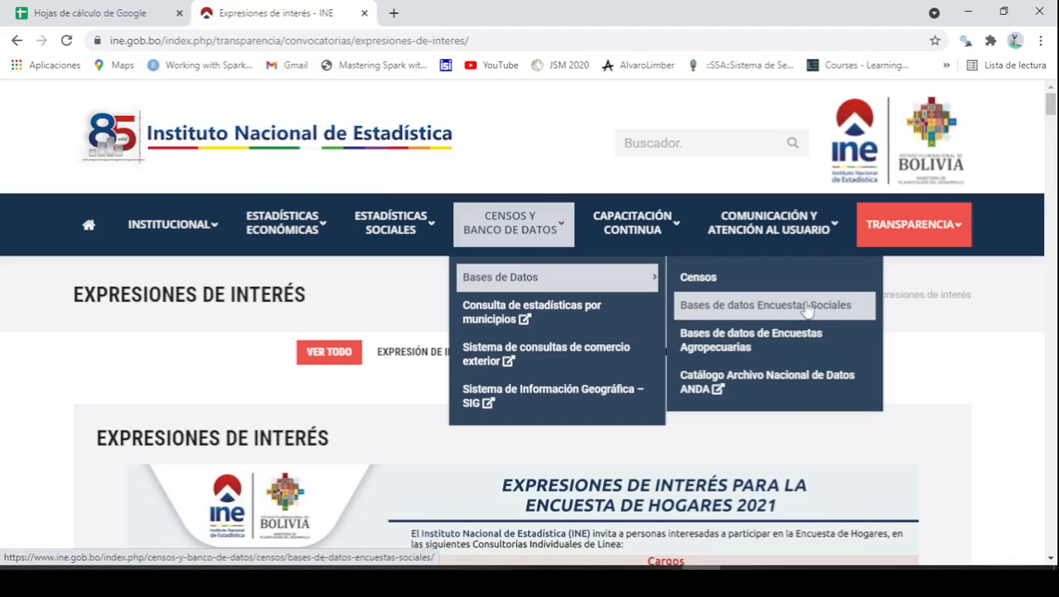
click(769, 310)
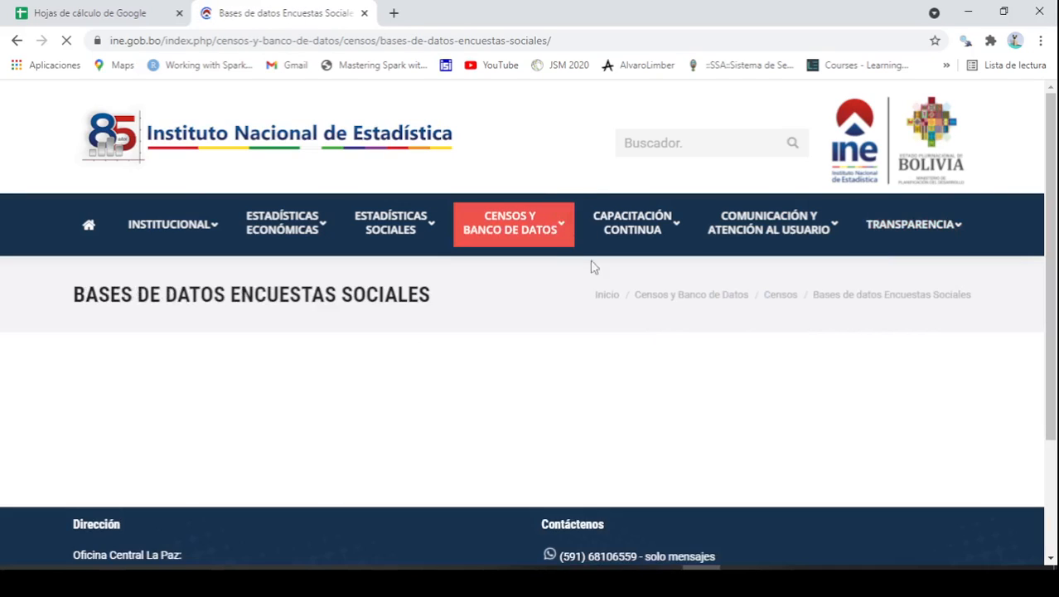
mouse_move(557, 232)
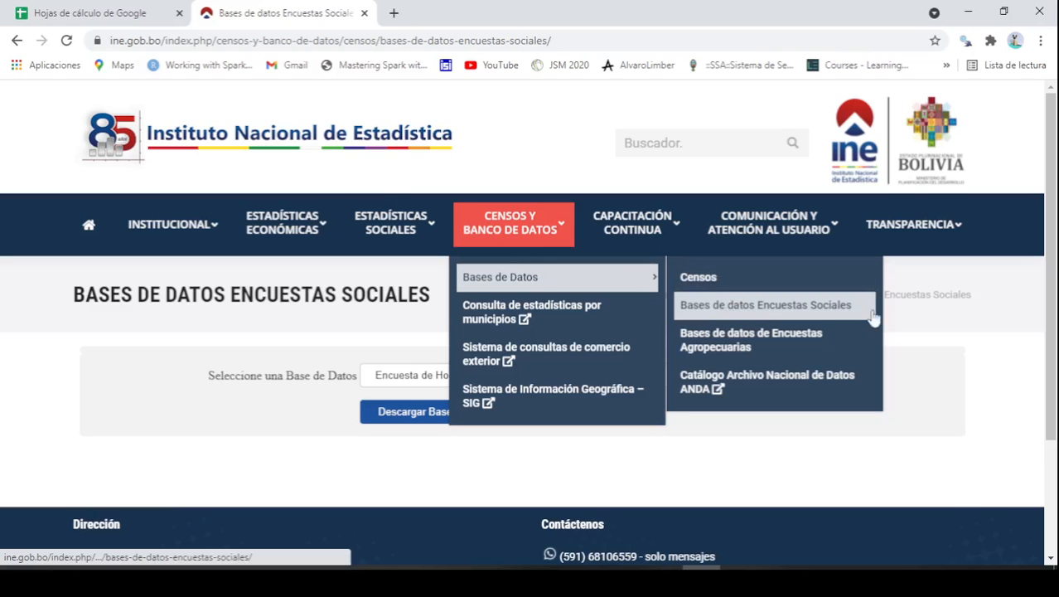
Look through the full list of social survey databases available for download.
scroll(585, 341, down, 2)
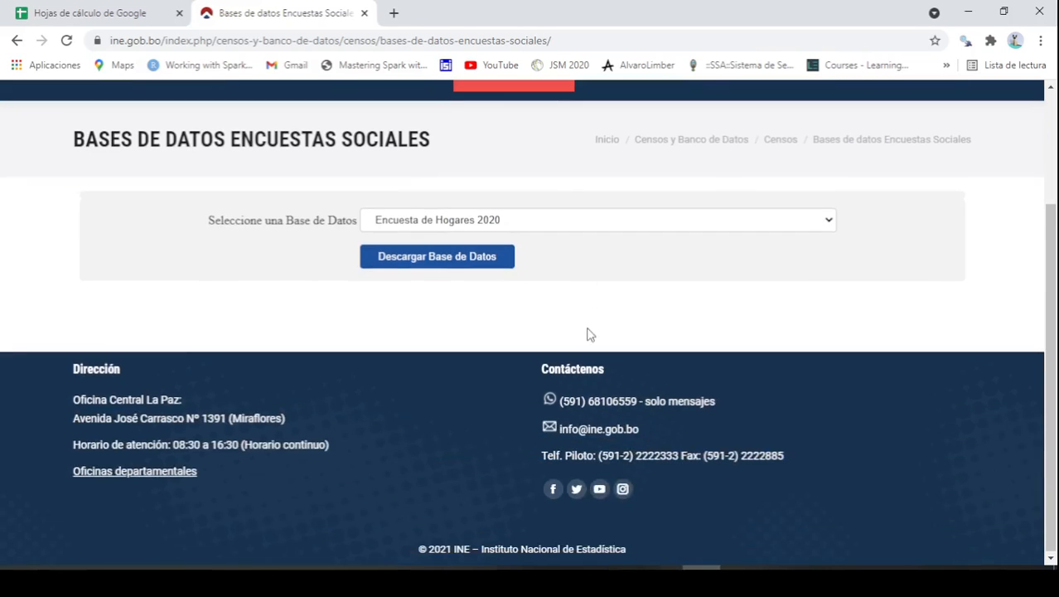
click(789, 233)
scroll(665, 295, down, 8)
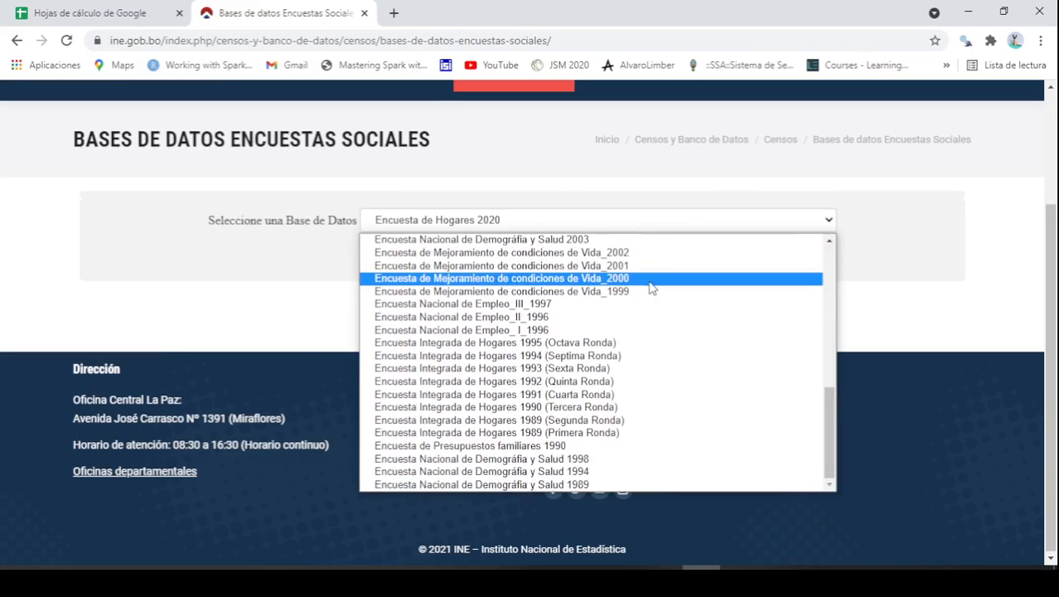
scroll(639, 323, up, 8)
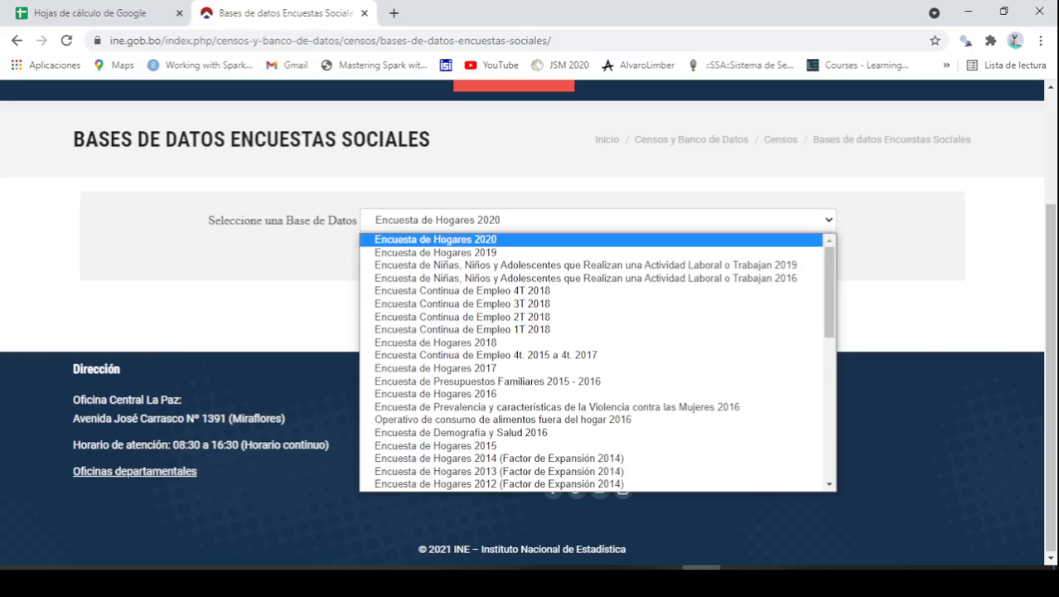
click(625, 581)
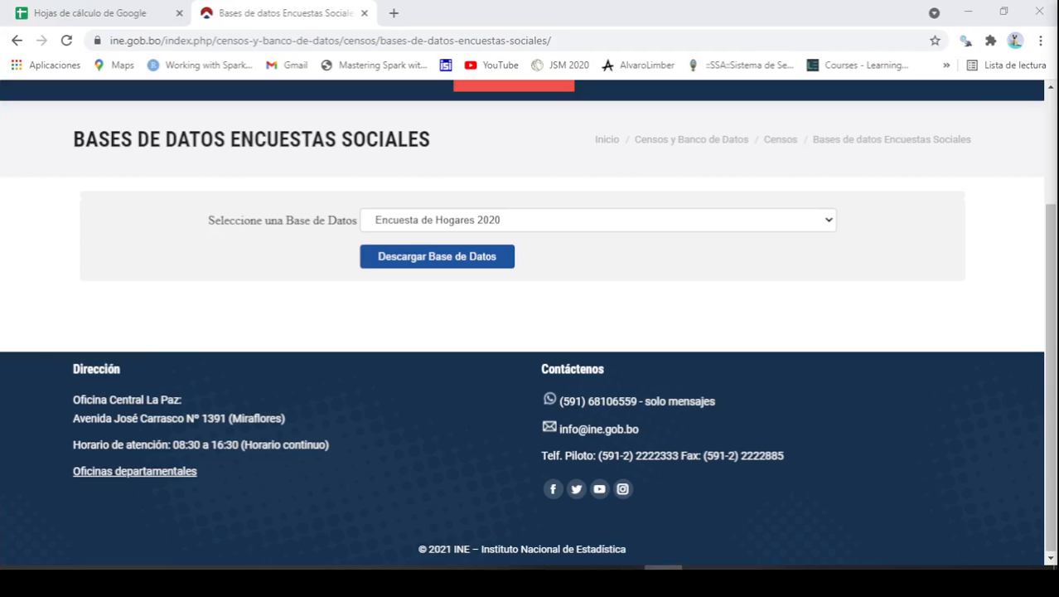
Review the selectable survey databases again, from Encuesta de Hogares 2020 back to the 1989 surveys, and close the list.
click(613, 219)
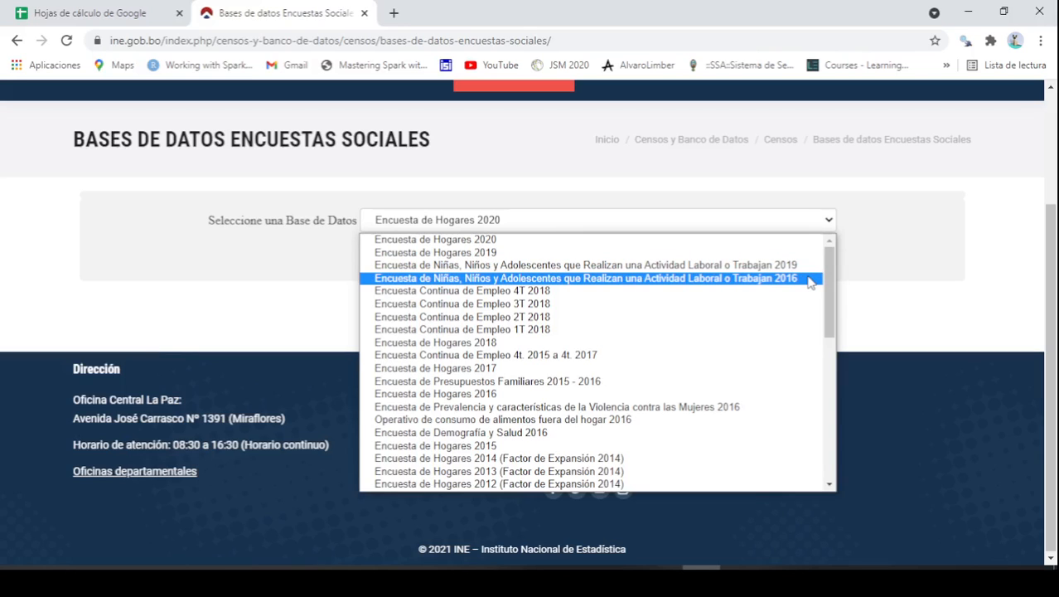
scroll(655, 356, down, 4)
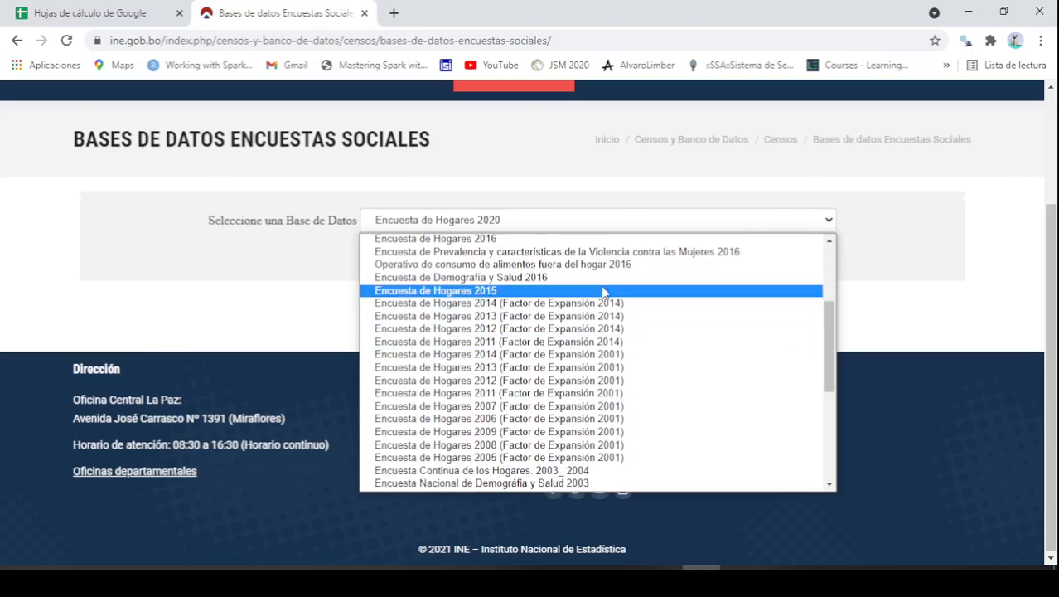
scroll(603, 292, up, 4)
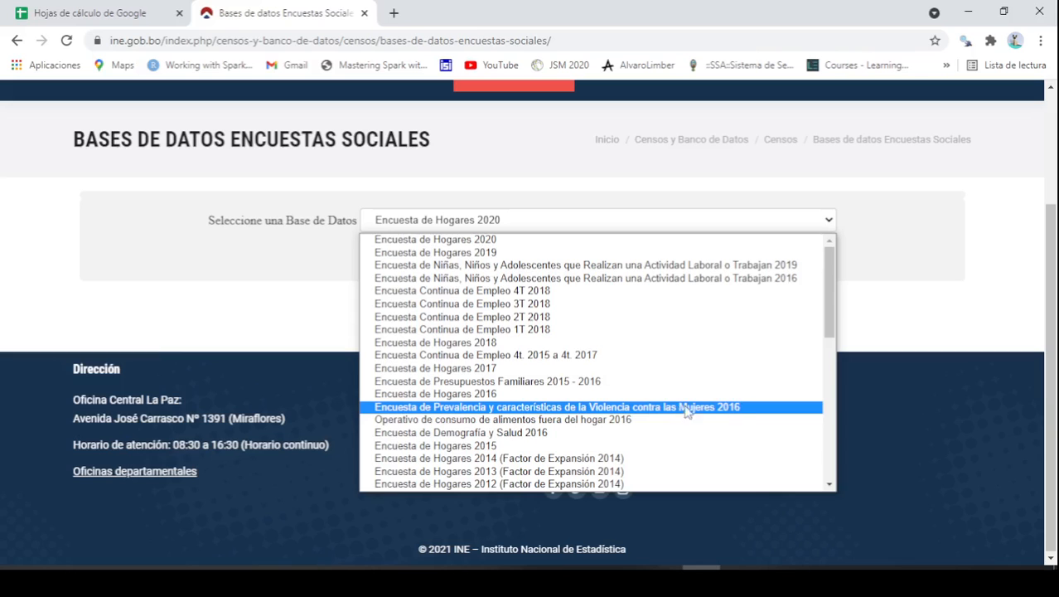
scroll(734, 412, down, 4)
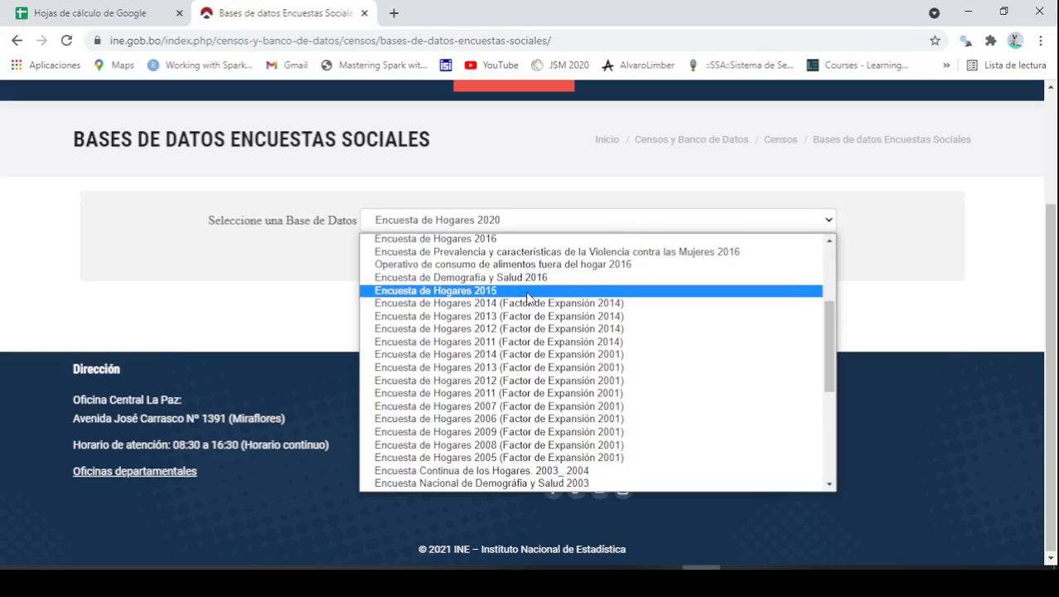
scroll(537, 294, down, 4)
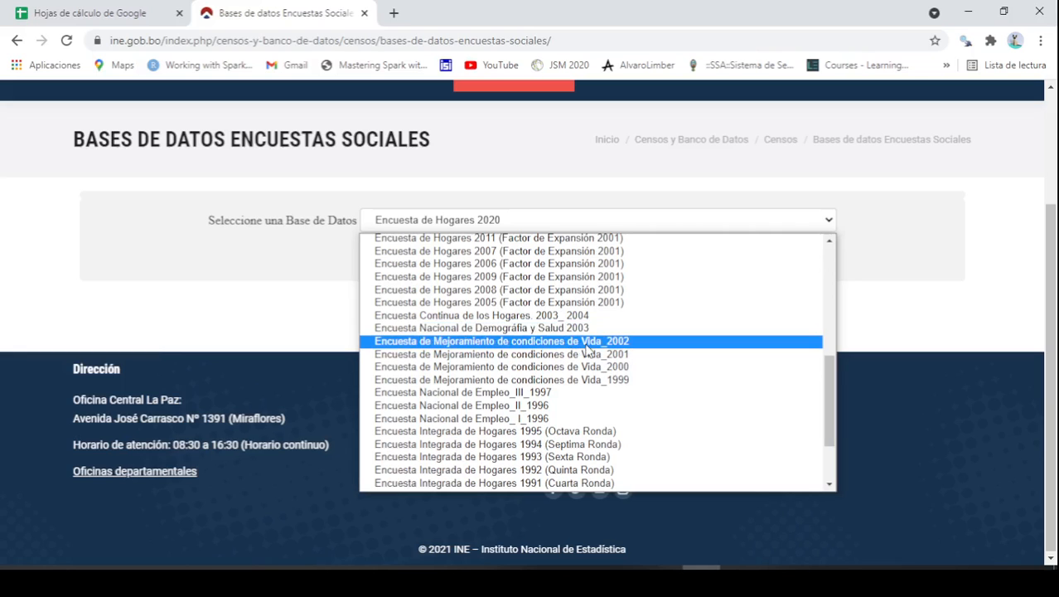
scroll(584, 348, down, 3)
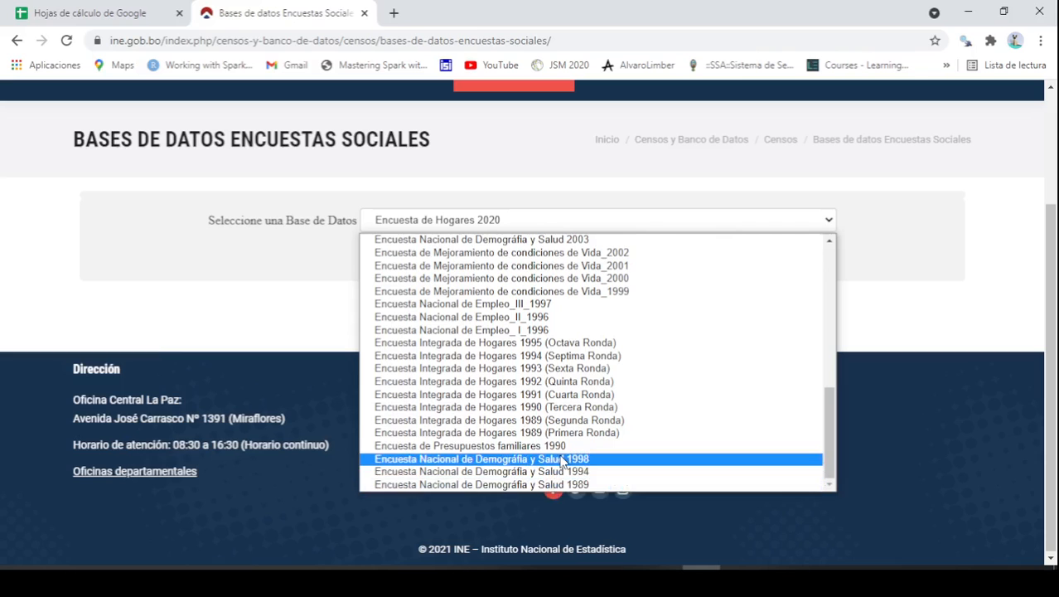
scroll(562, 464, up, 5)
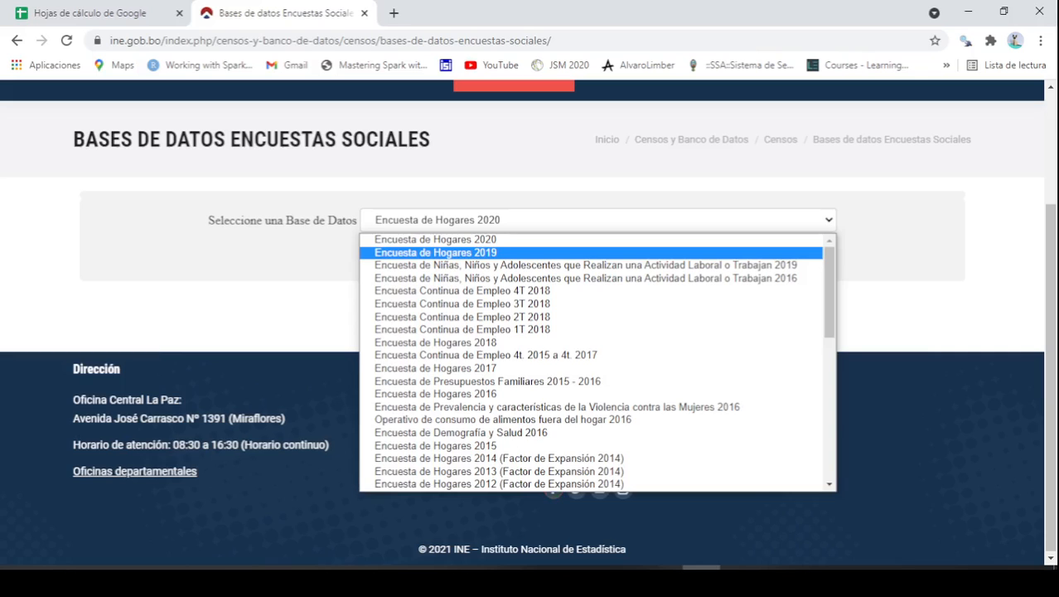
click(625, 581)
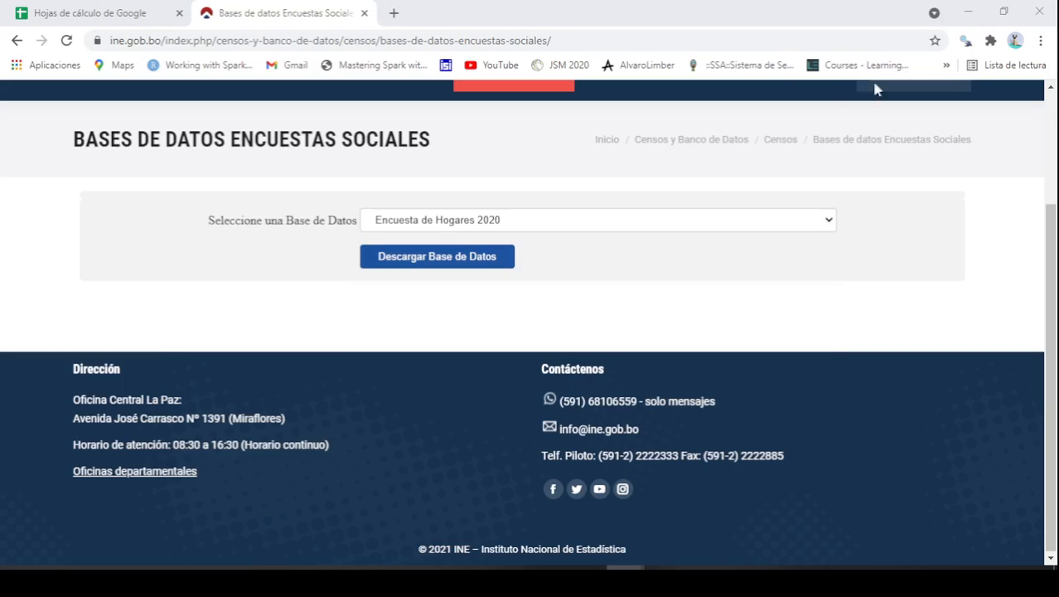
Reopen the Bases de datos Encuestas Sociales page from the Bases de Datos section of Censos y Banco de Datos.
click(624, 221)
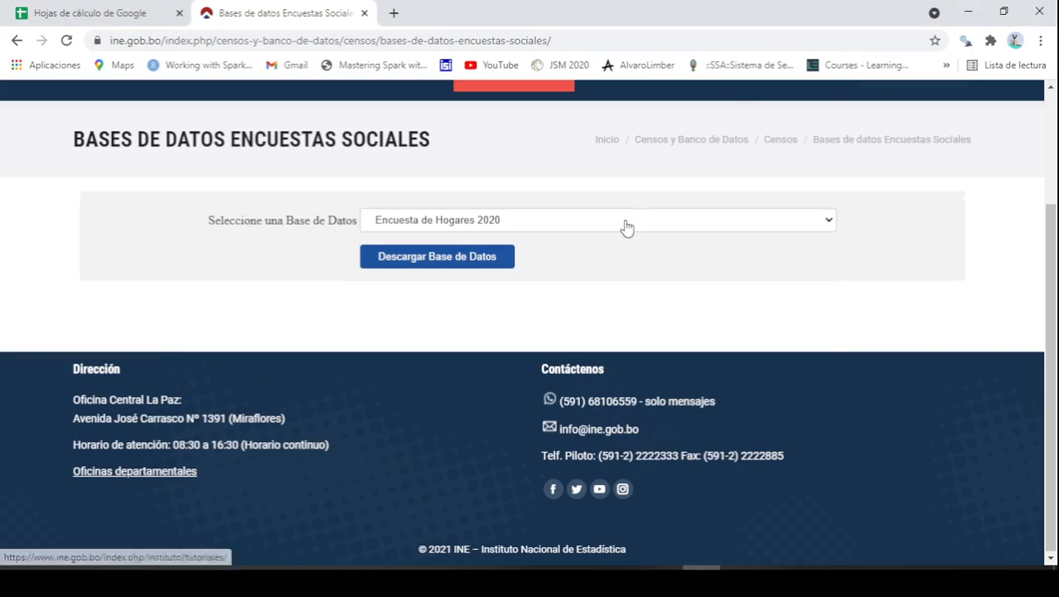
click(574, 227)
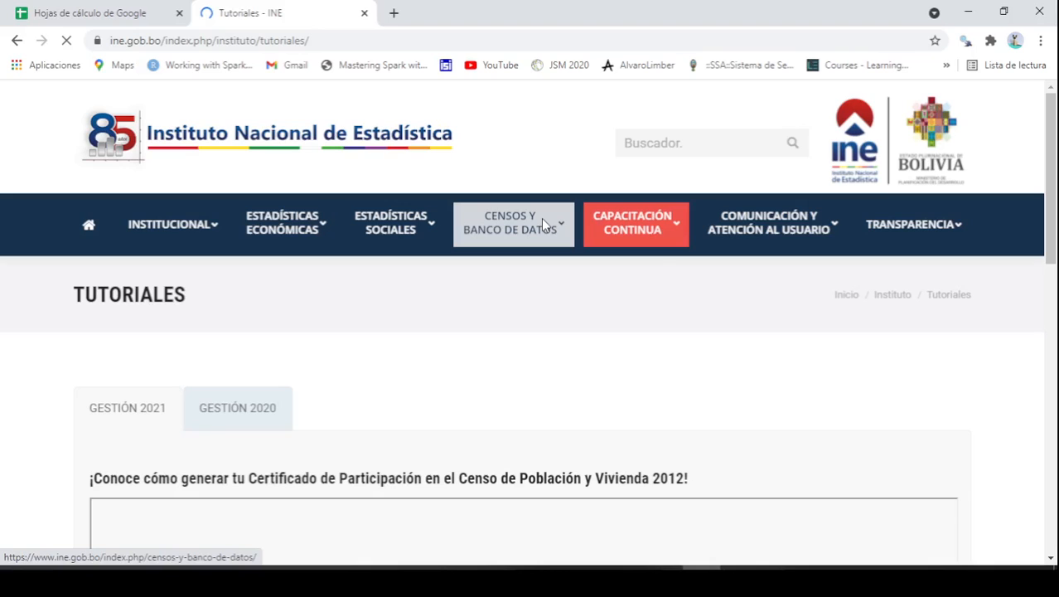
mouse_move(541, 217)
mouse_move(535, 277)
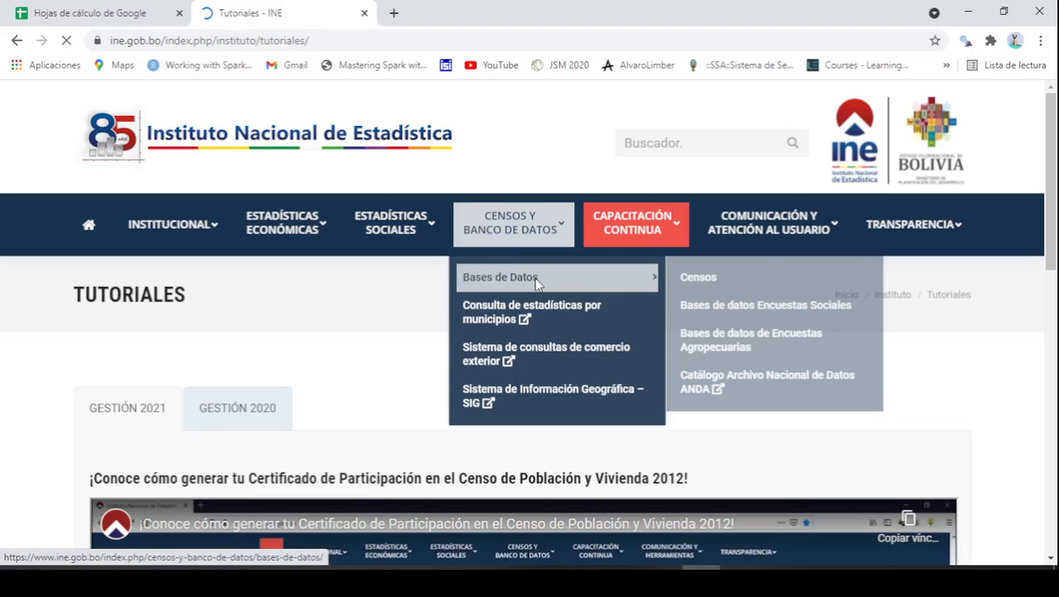
click(772, 307)
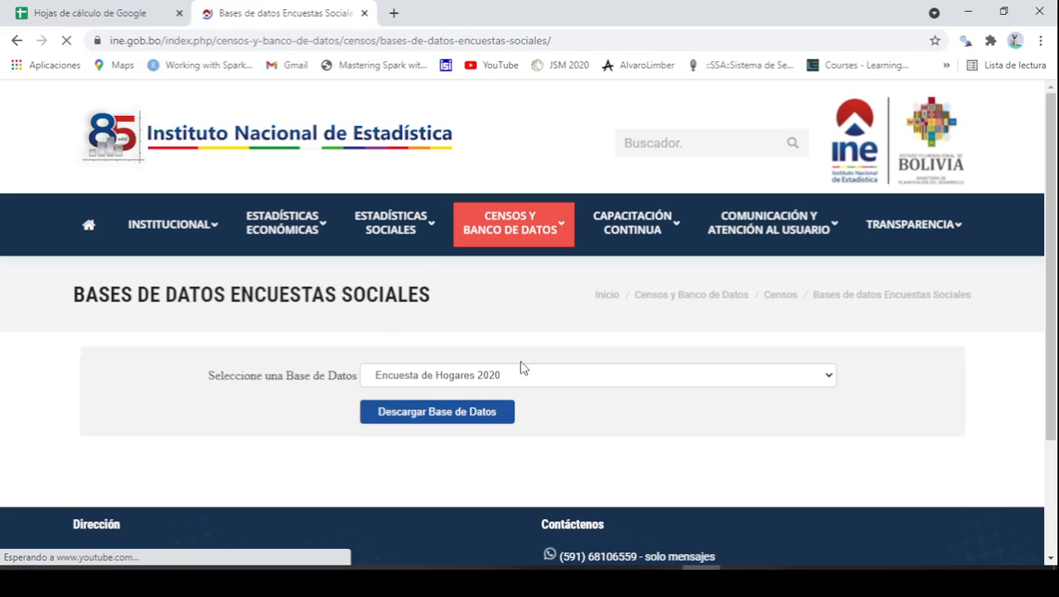
Choose Encuesta de Hogares 2019 as the database and download it.
click(533, 377)
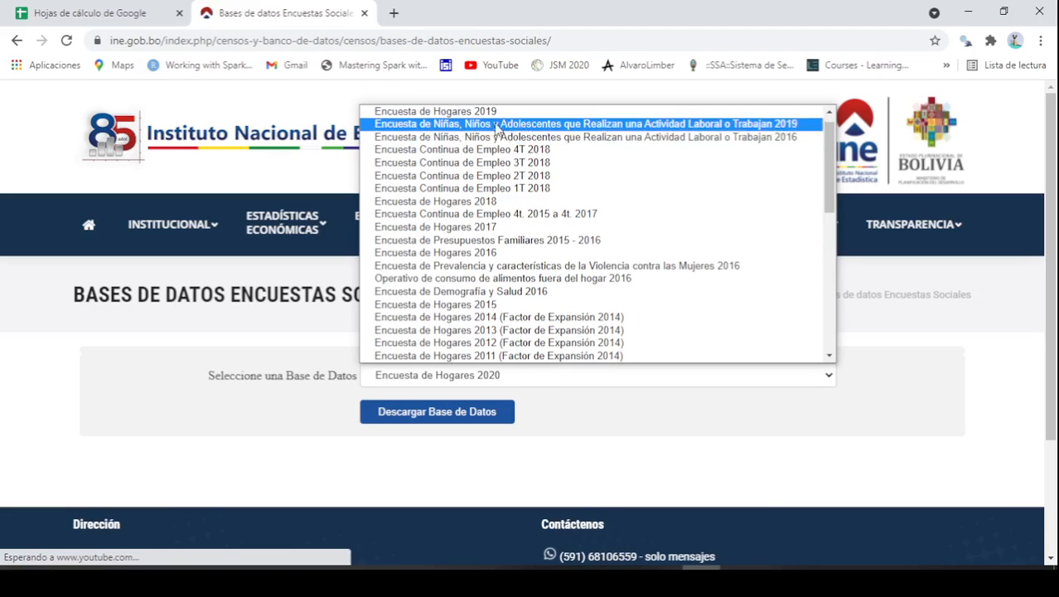
click(488, 122)
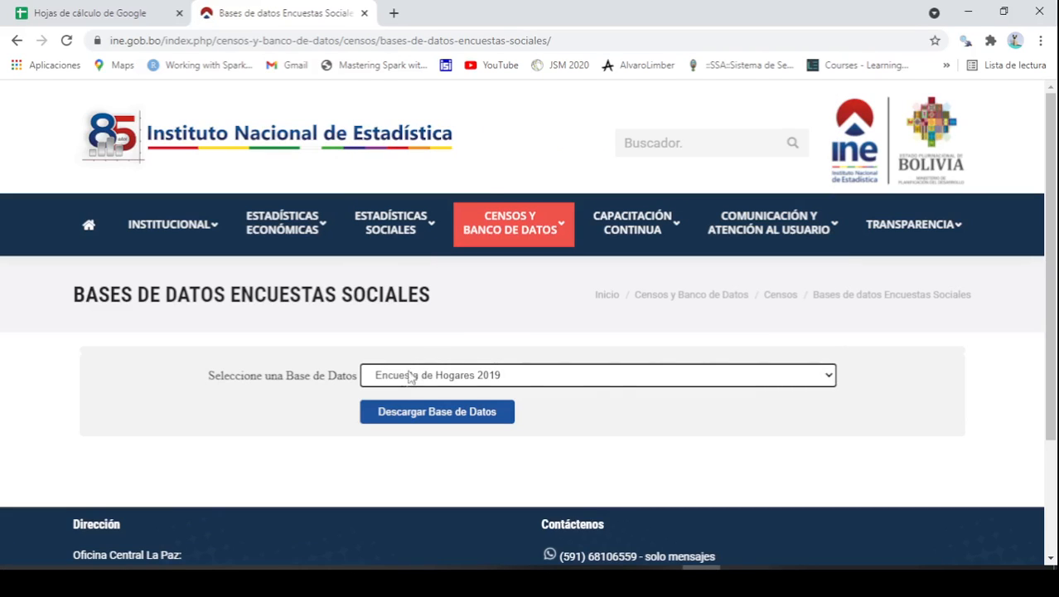
click(450, 419)
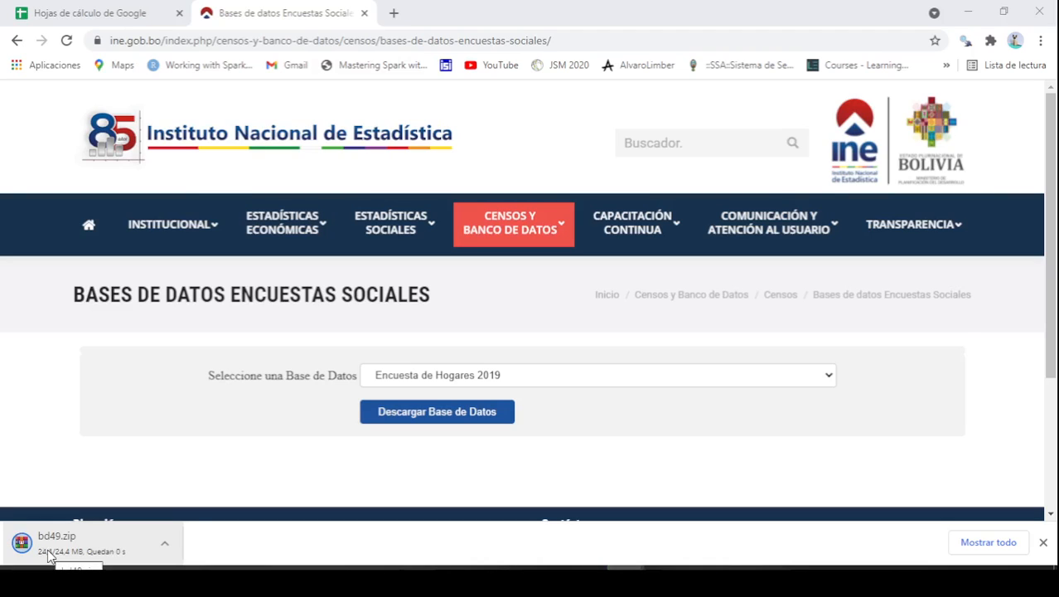
Show the downloaded bd49.zip file in its folder.
mouse_move(130, 549)
mouse_down()
mouse_move(118, 533)
mouse_move(113, 552)
mouse_move(129, 545)
mouse_up()
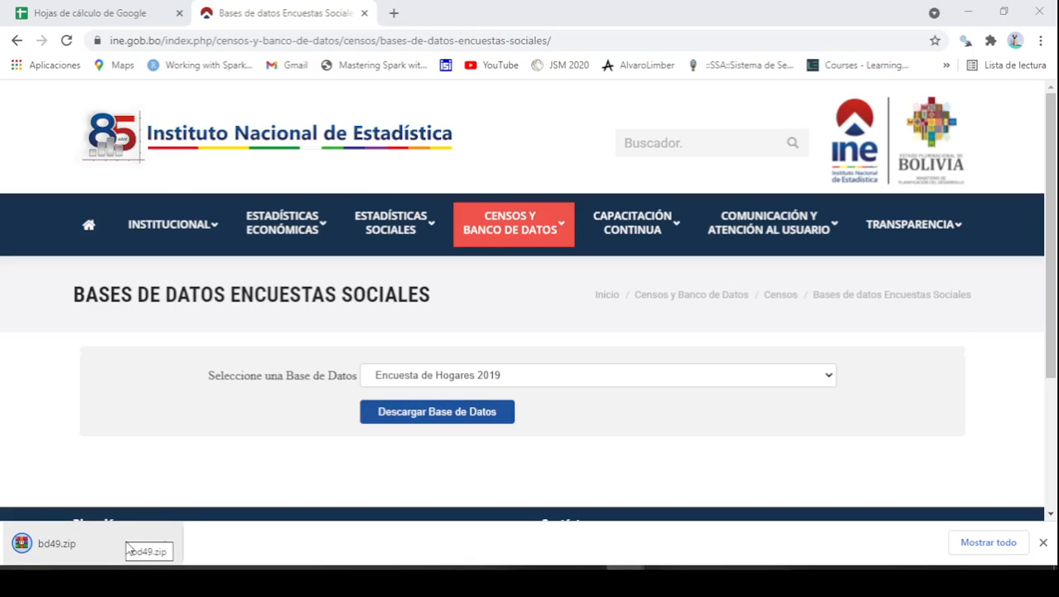
right_click(139, 540)
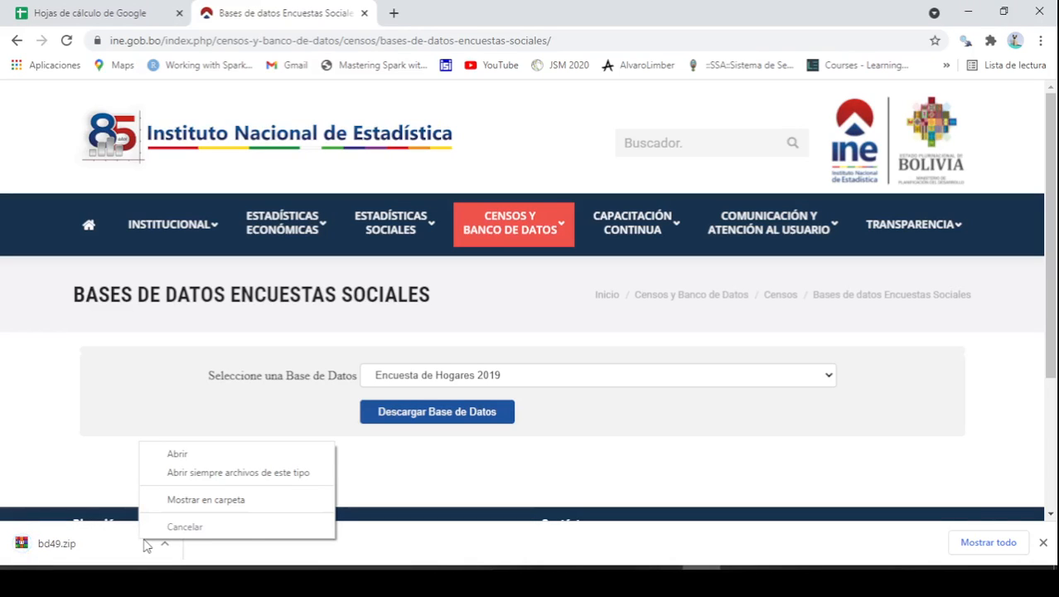
click(392, 551)
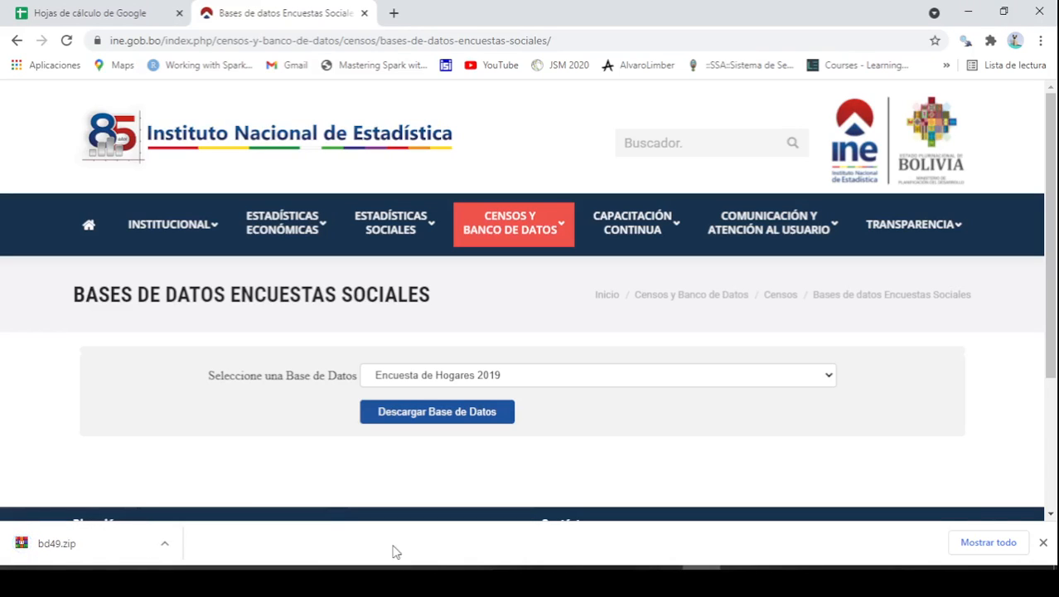
click(165, 546)
click(260, 492)
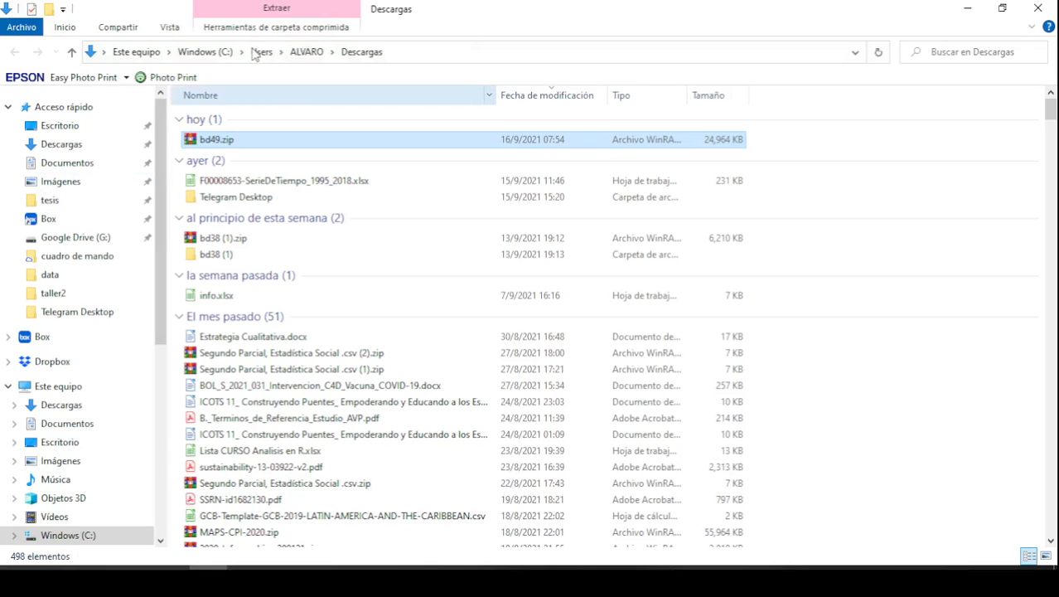
Extract bd49.zip into its own bd49 folder within Descargas.
double_click(235, 140)
right_click(237, 141)
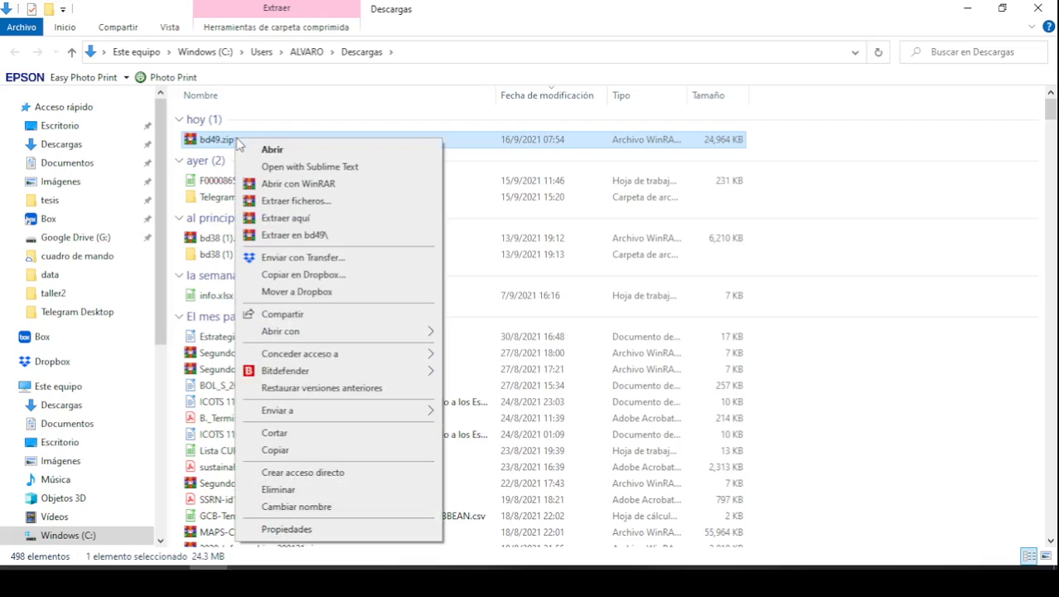
click(297, 236)
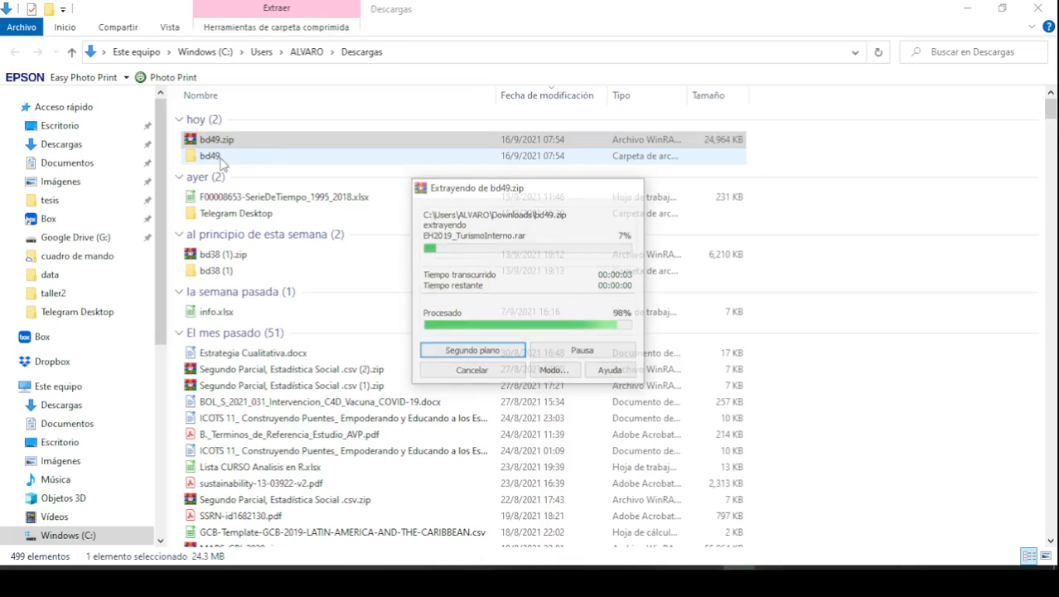
Open the Base EH2019 folder inside the extracted bd49 folder and widen the file name column slightly.
click(267, 159)
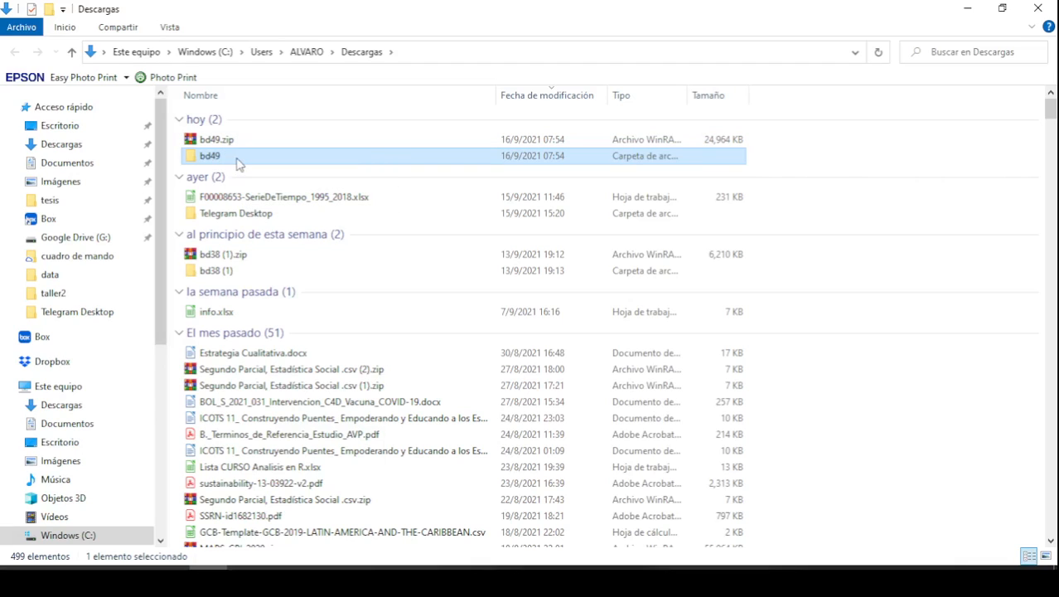
double_click(238, 165)
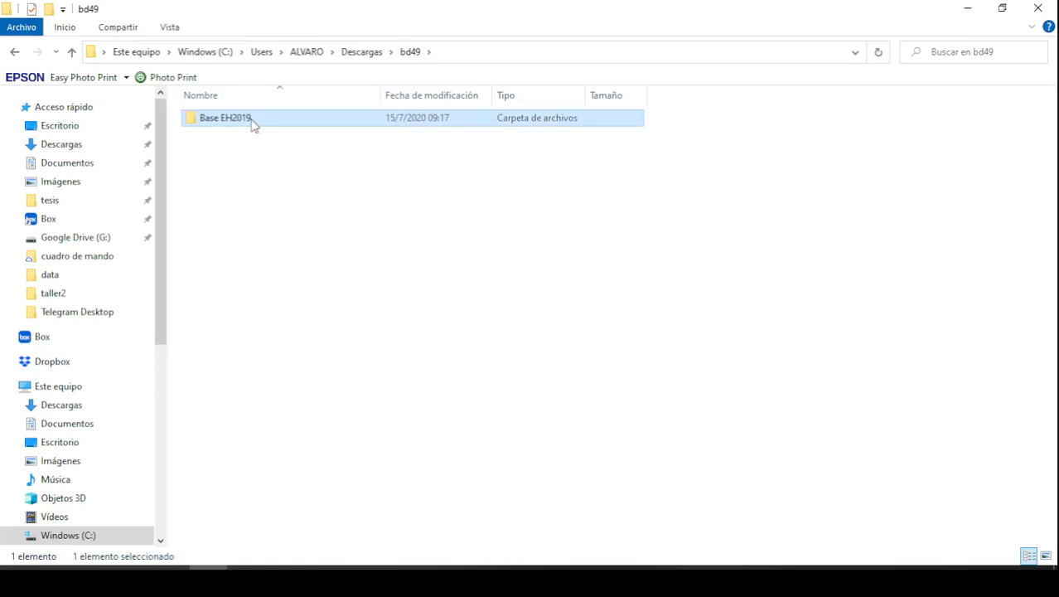
double_click(253, 121)
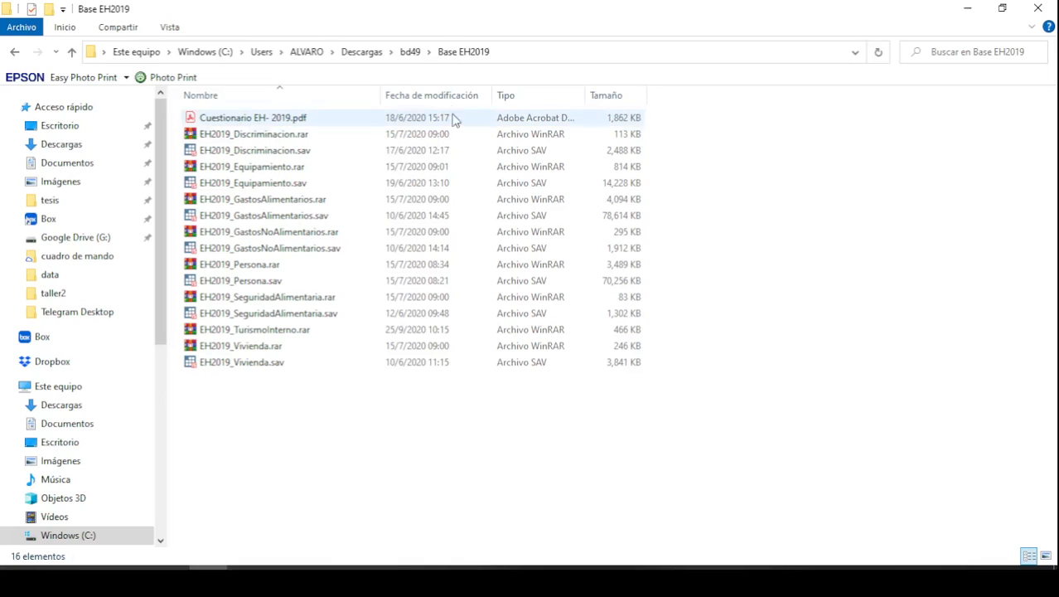
drag(379, 95, 399, 121)
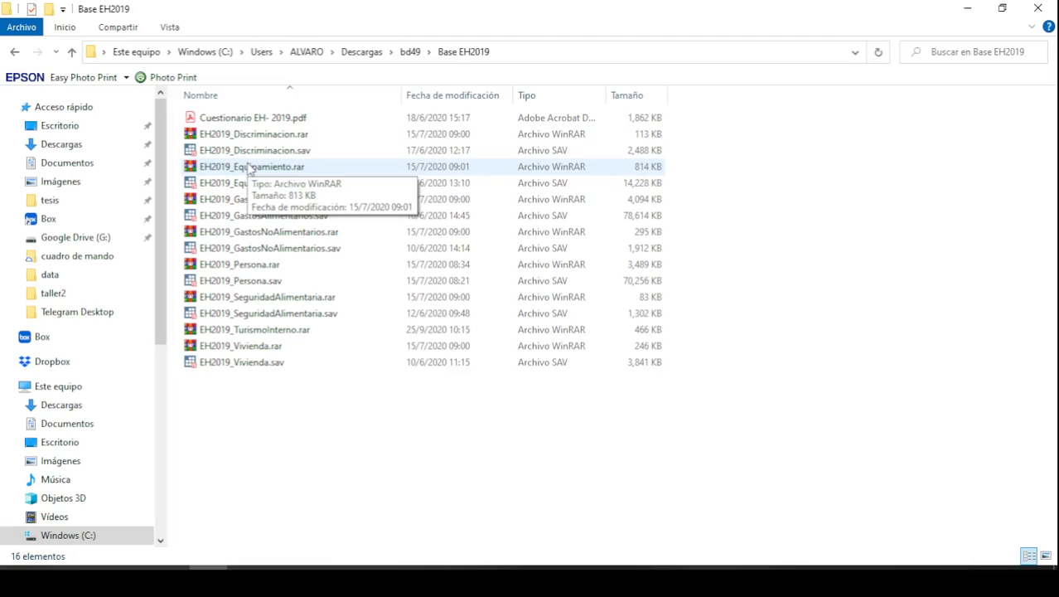
Examine the 2019 questionnaire PDF and the paired RAR and SAV files for Discriminacion, Equipamiento and Vivienda.
click(273, 121)
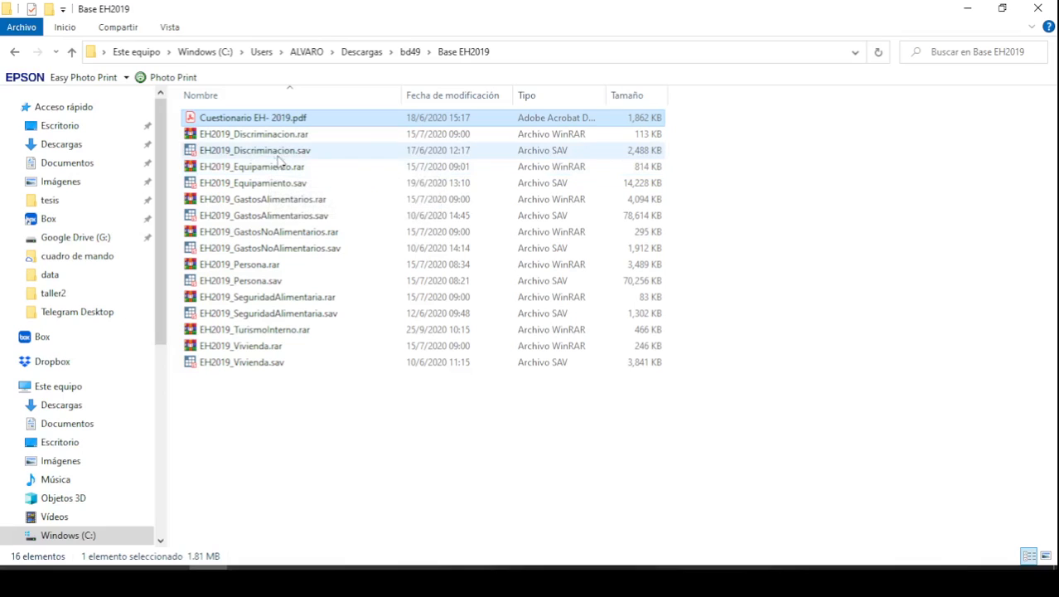
click(250, 138)
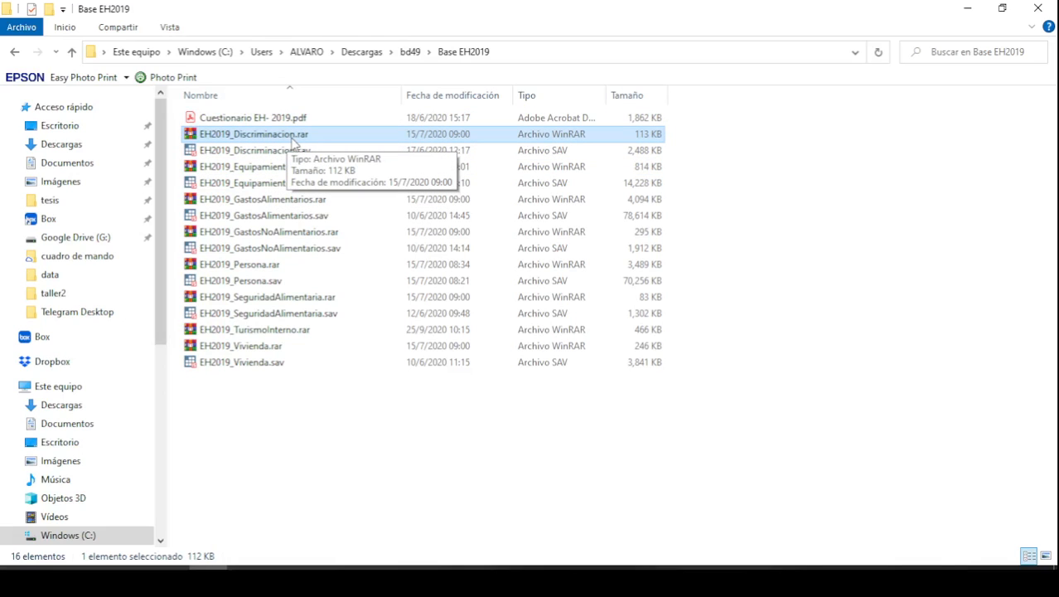
click(296, 154)
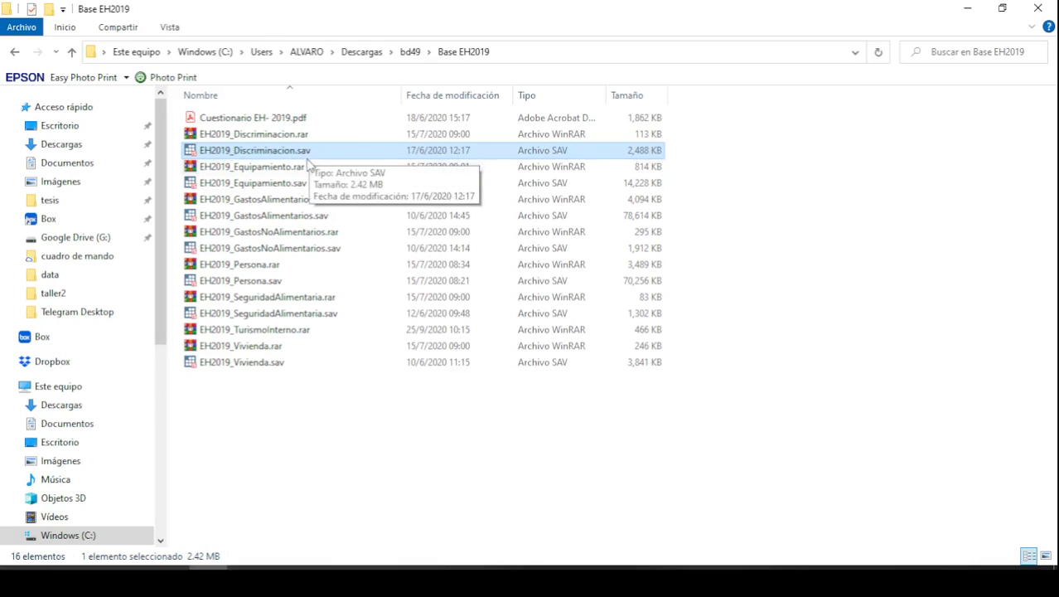
click(292, 170)
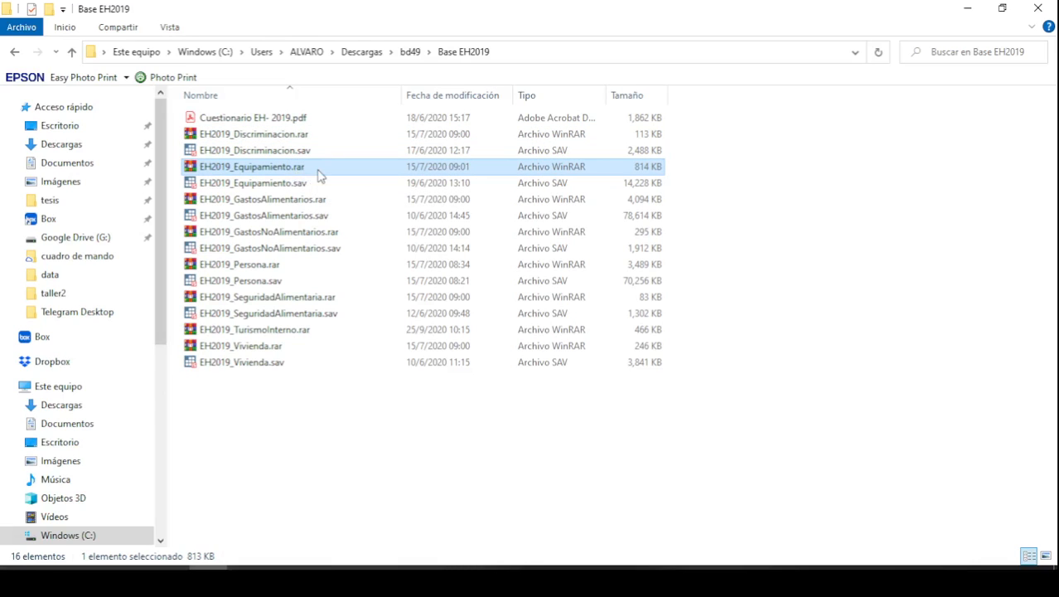
click(296, 188)
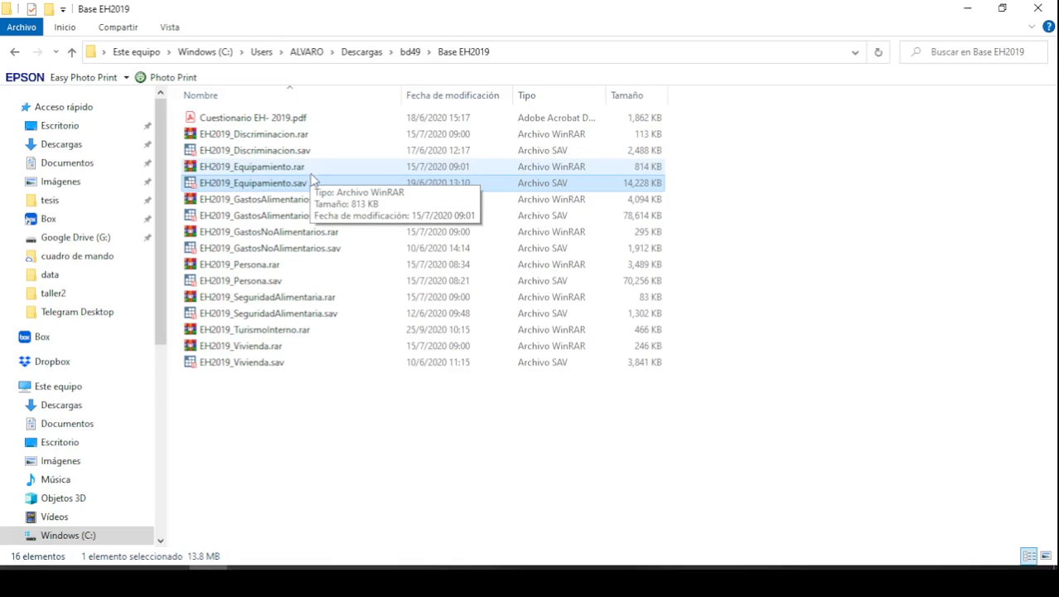
click(238, 348)
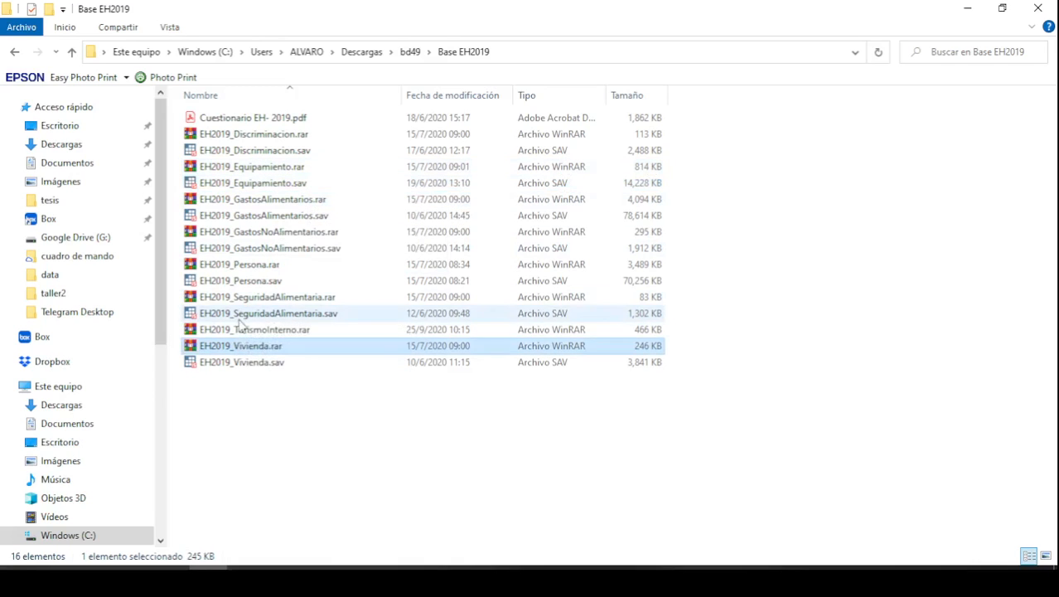
click(269, 363)
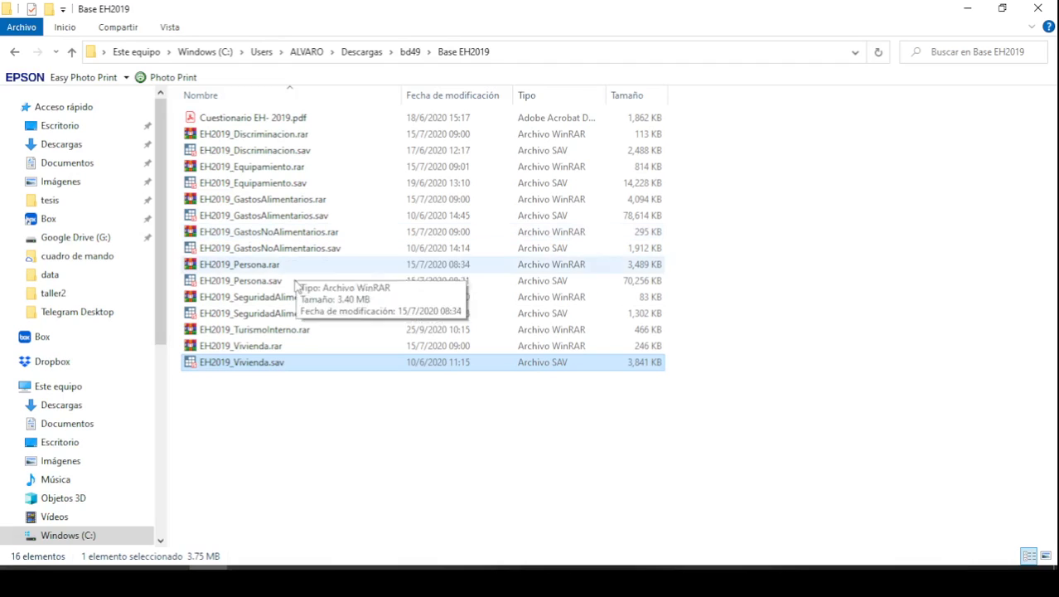
key(Up)
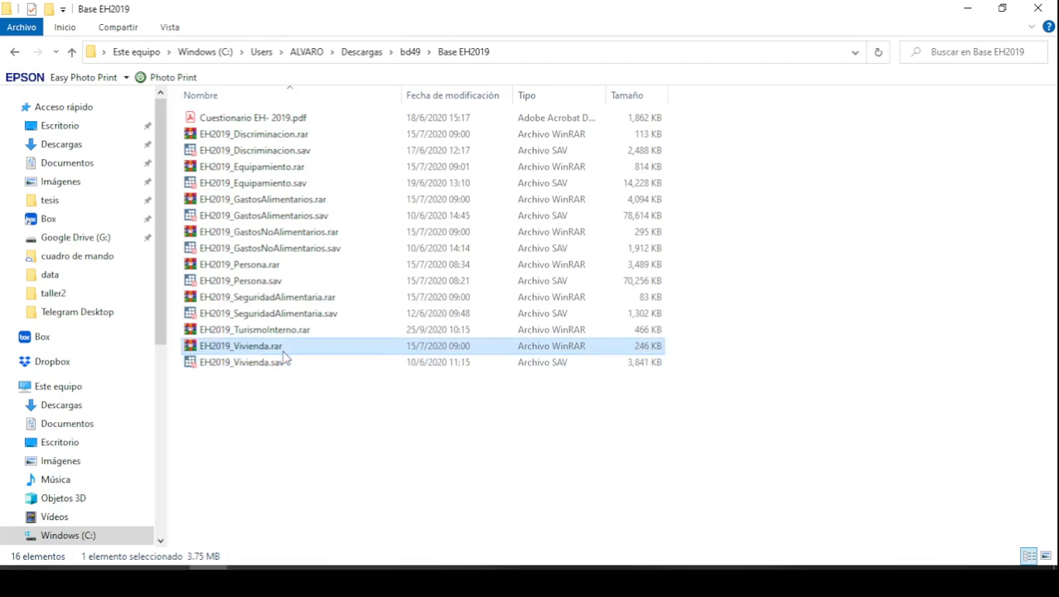
key(Down)
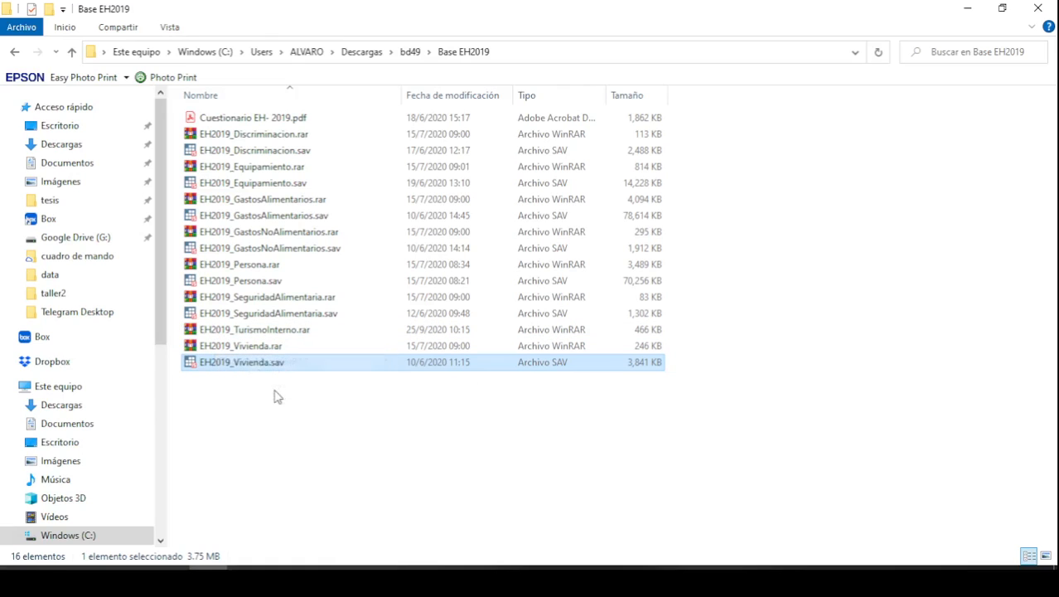
click(294, 350)
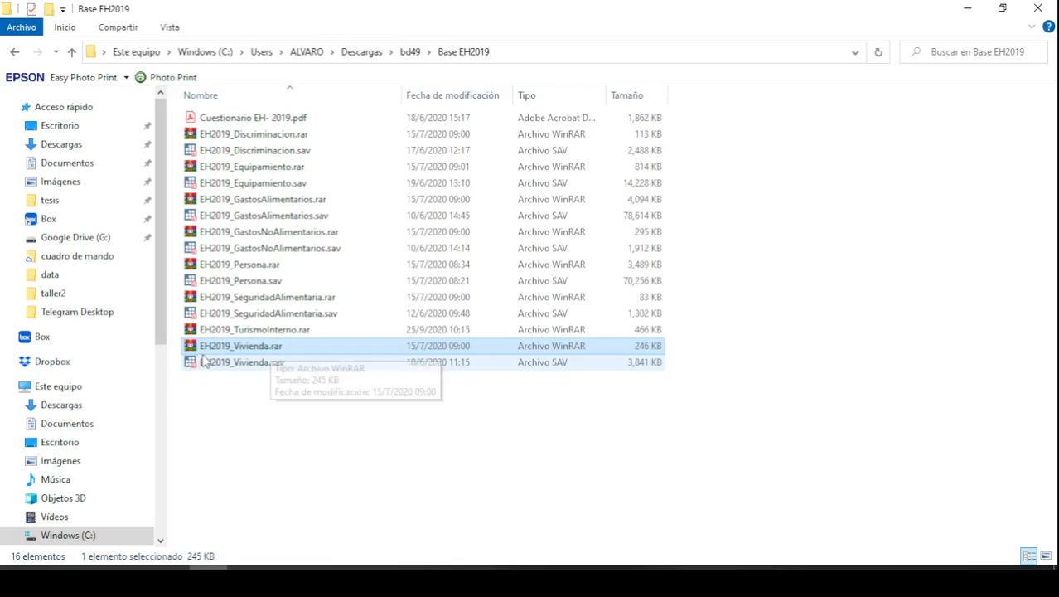
Extract EH2019_Vivienda.rar directly into the Base EH2019 folder.
right_click(285, 353)
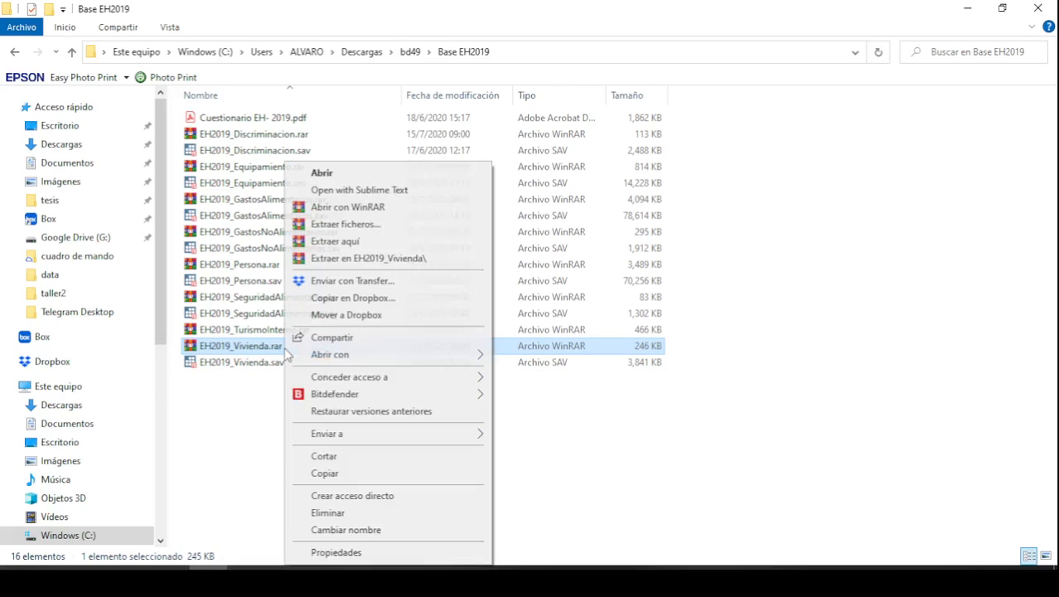
click(428, 243)
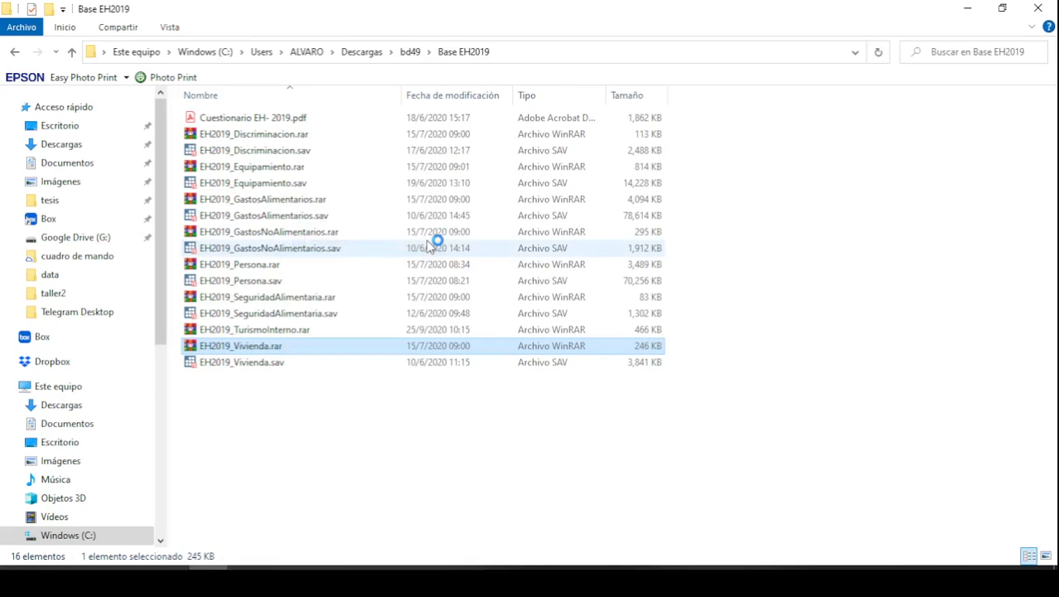
click(290, 400)
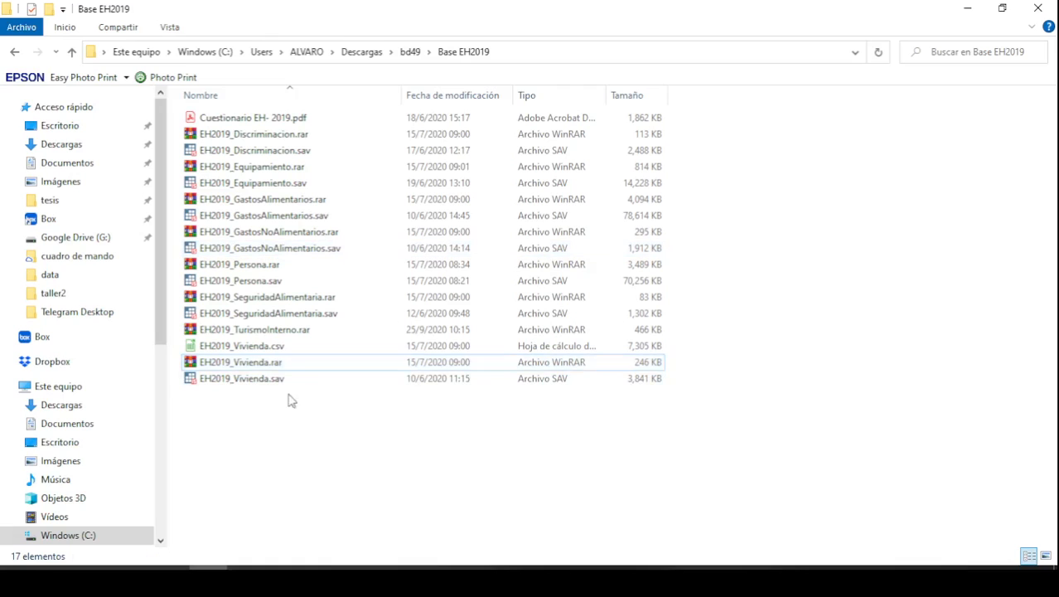
Examine the file type and size of the extracted EH2019_Vivienda.csv beside its RAR and SAV versions.
click(298, 352)
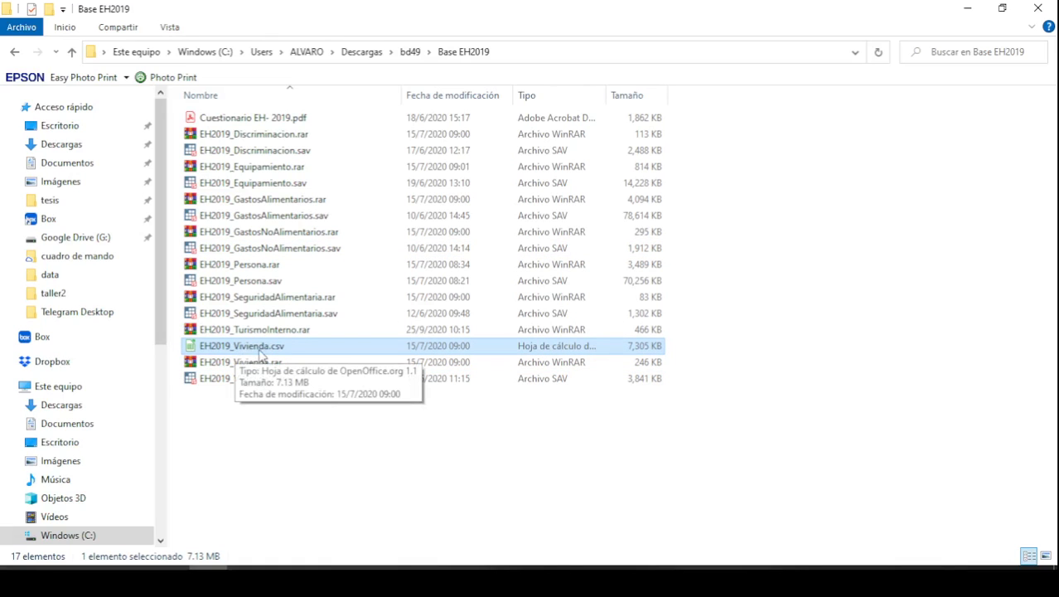
click(251, 403)
click(295, 353)
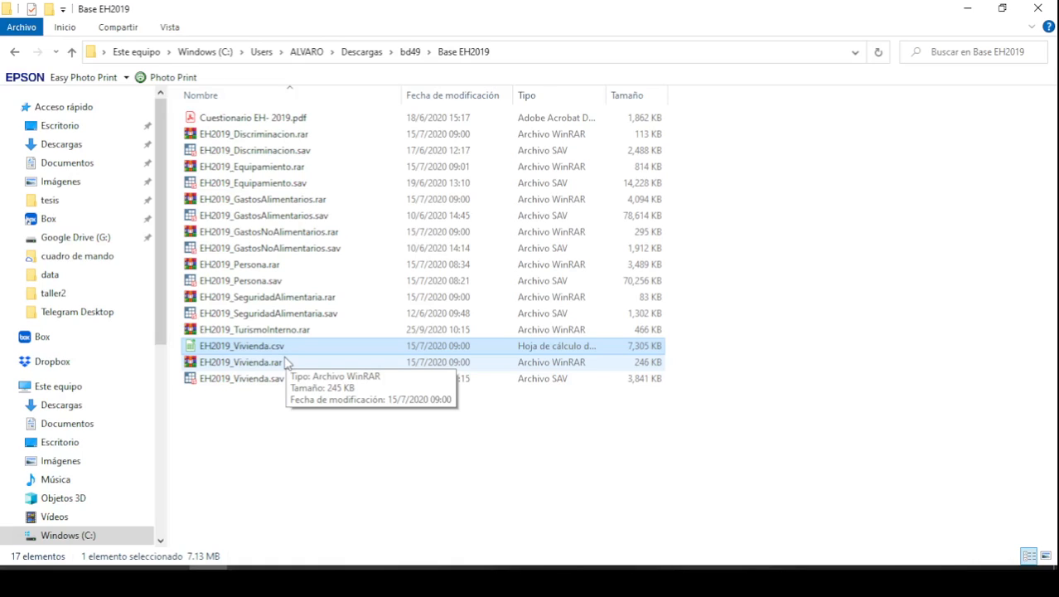
click(281, 417)
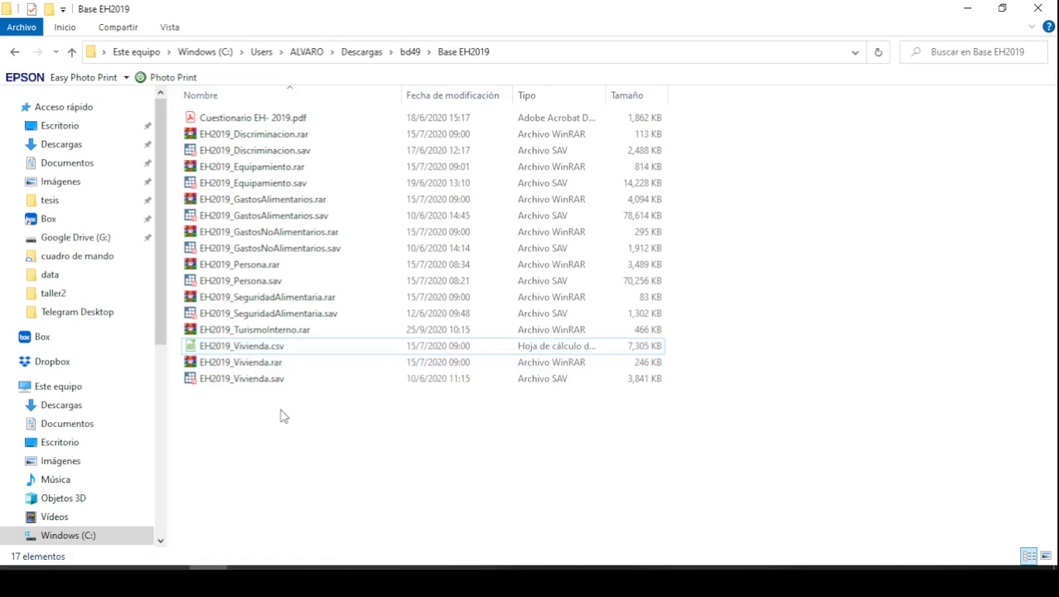
click(294, 351)
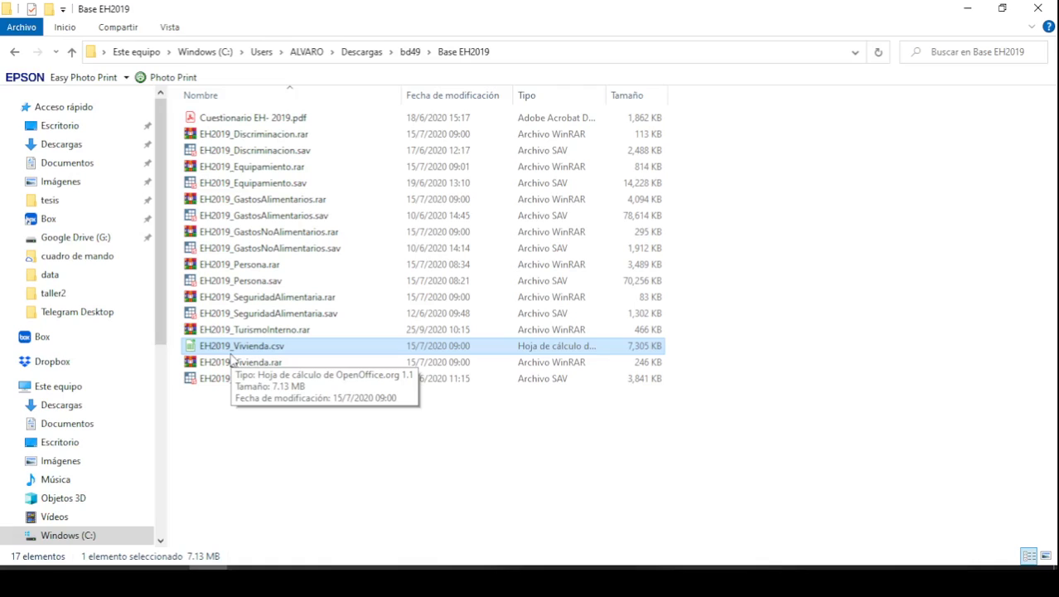
click(229, 398)
click(308, 352)
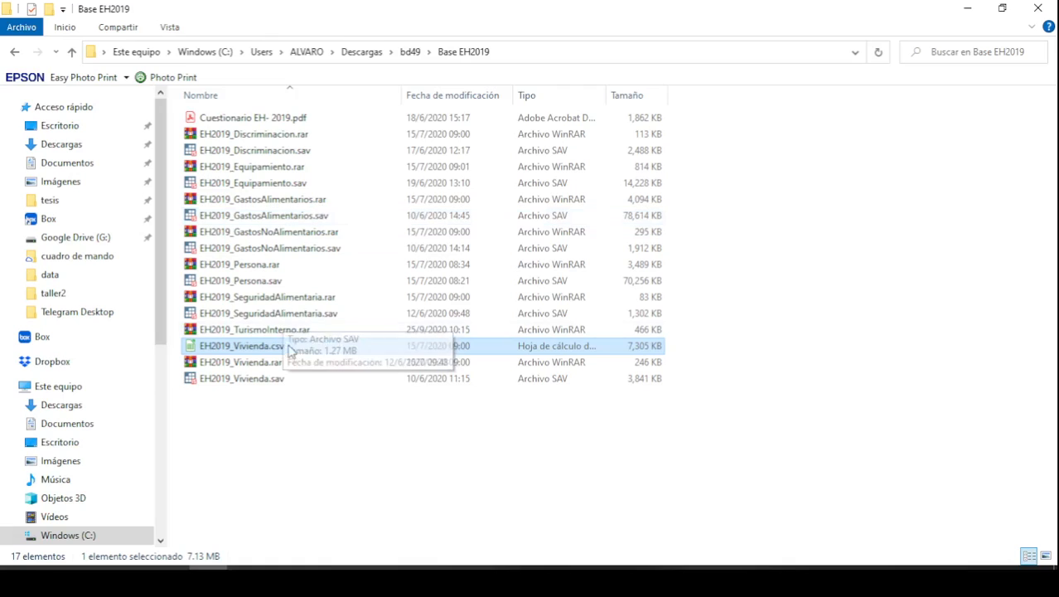
Open Cuestionario EH- 2019.pdf in Acrobat Reader, maximize its window and collapse the tools pane.
click(301, 119)
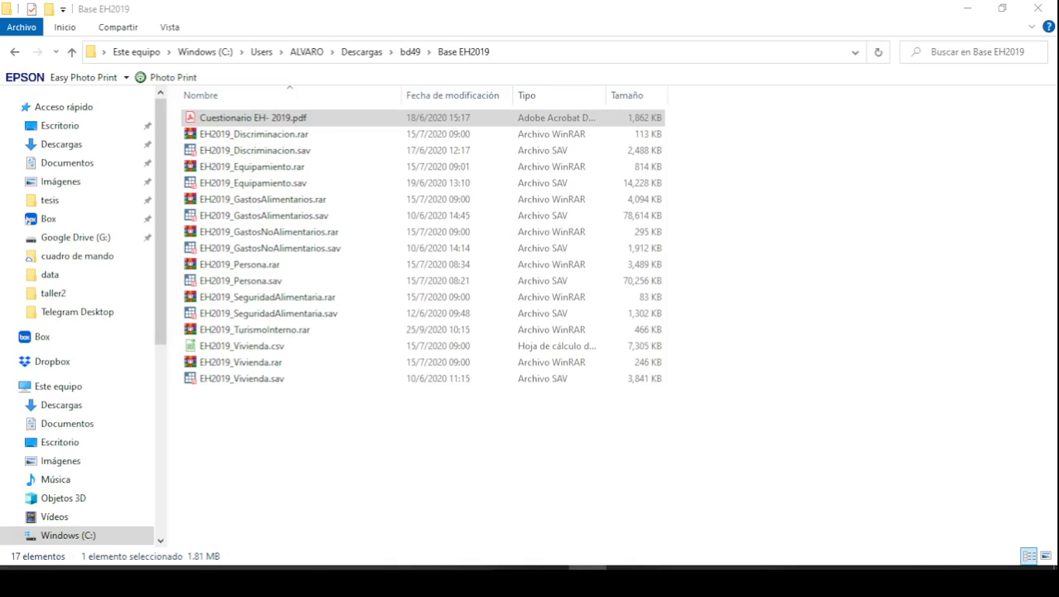
click(309, 123)
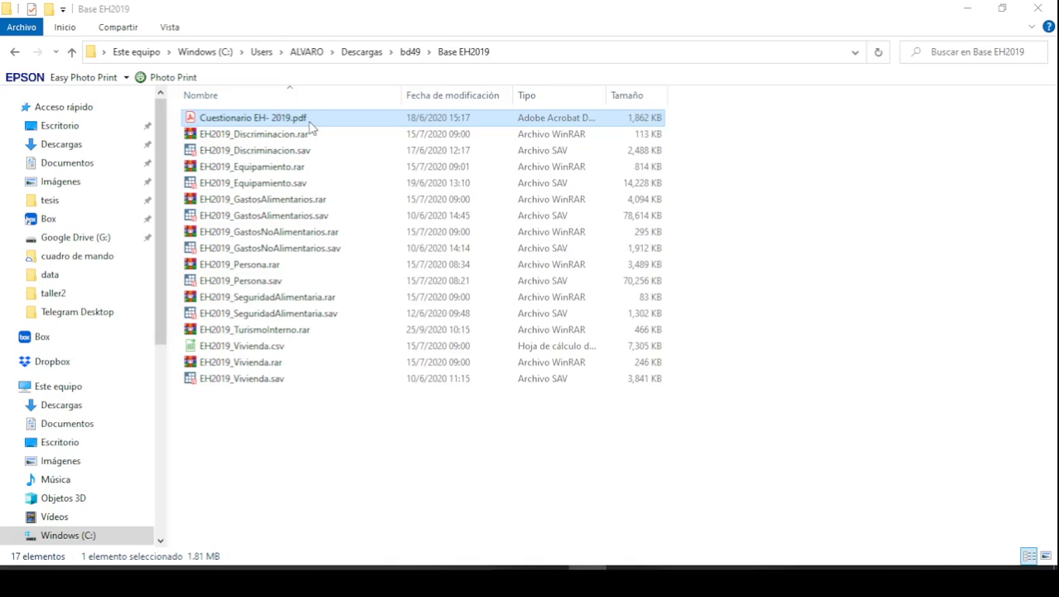
double_click(311, 124)
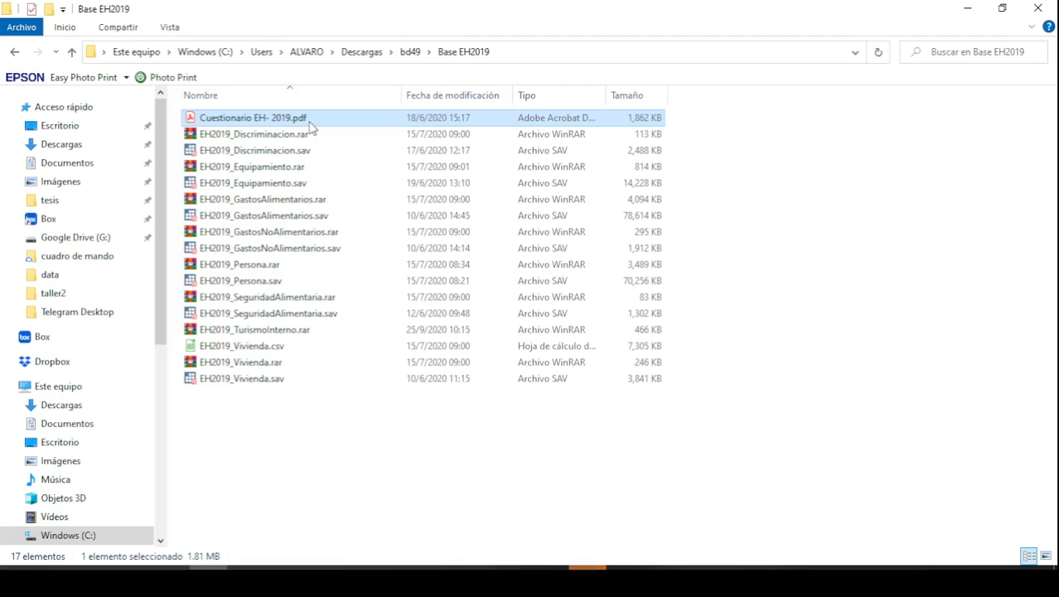
click(257, 476)
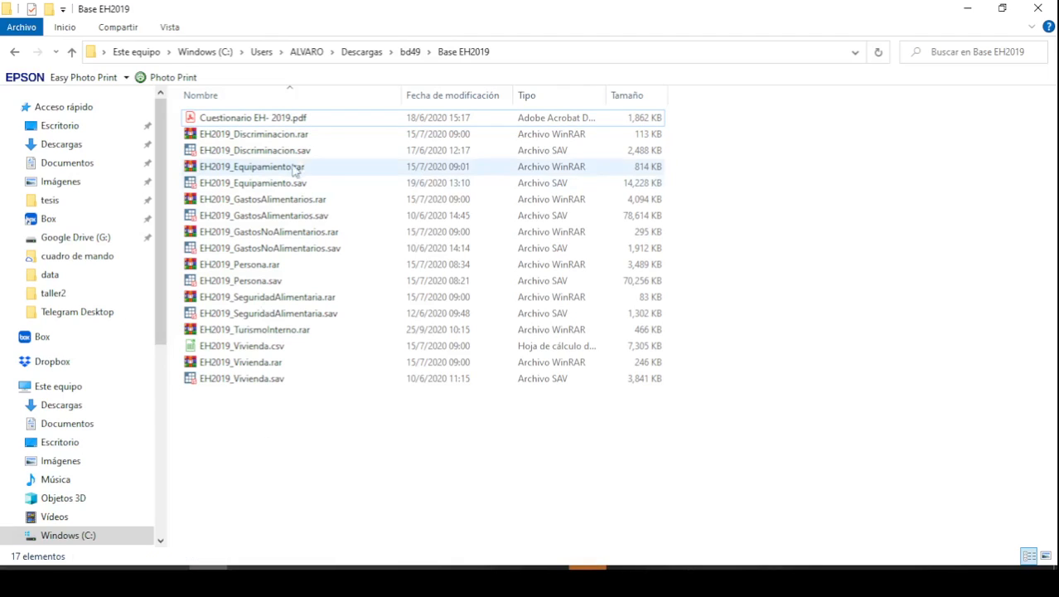
double_click(328, 122)
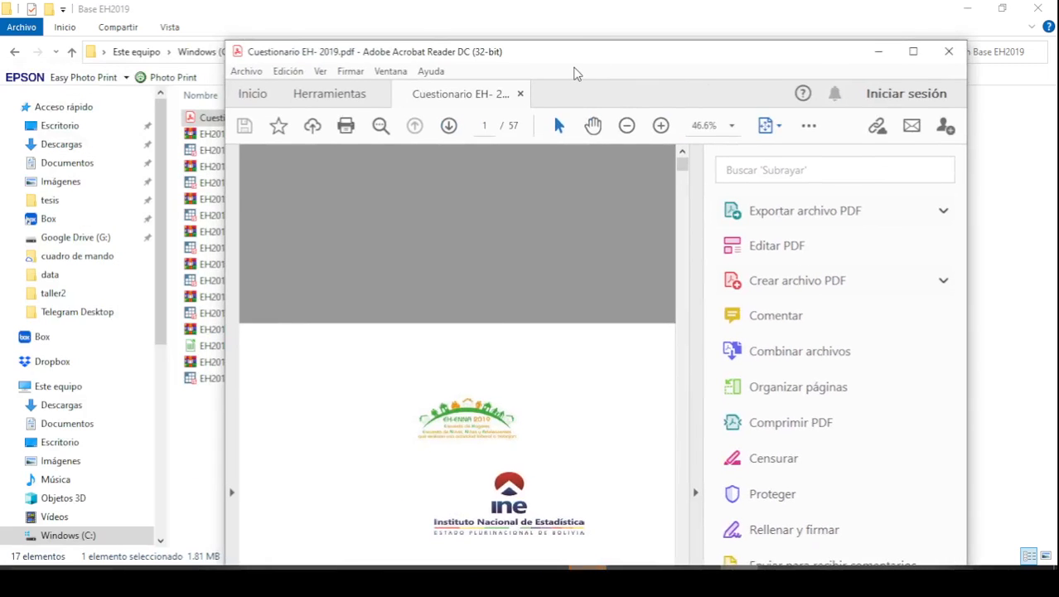
double_click(578, 58)
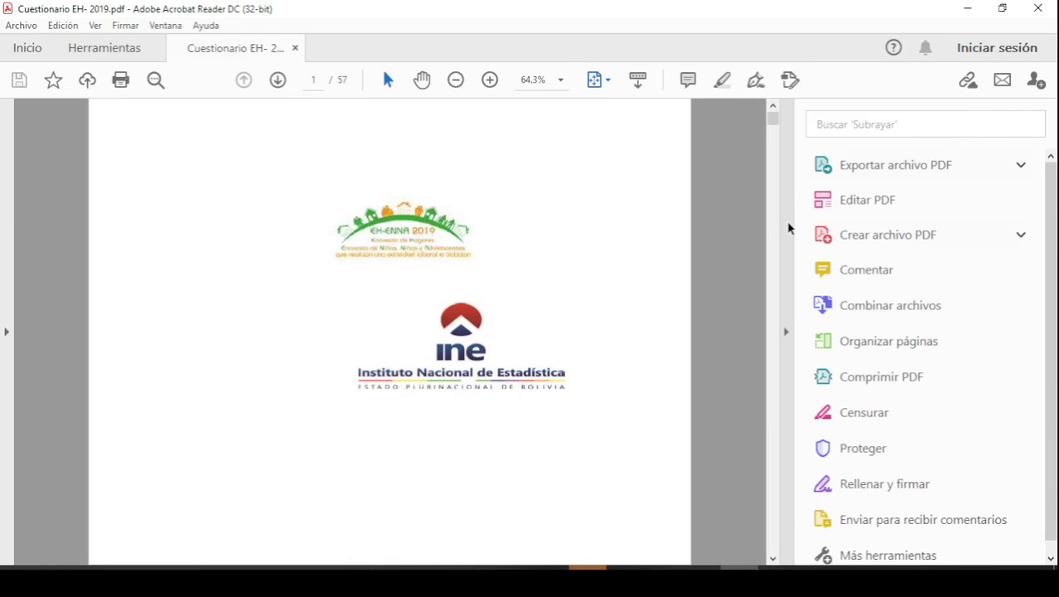
click(785, 223)
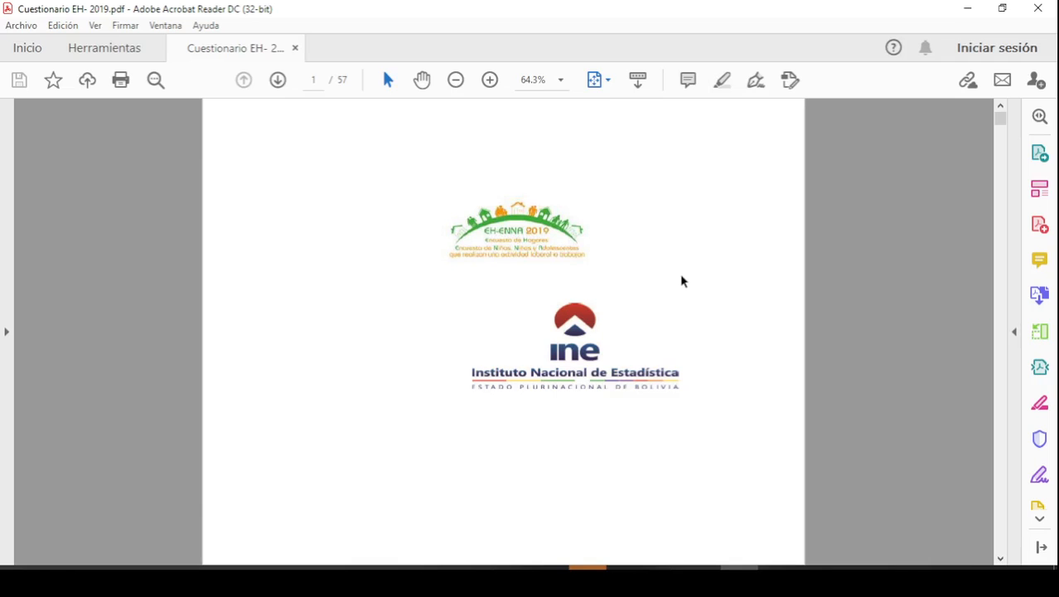
Review the questionnaire's opening pages, from the cover and geographic location form to the sociodemographic characteristics on page 3.
scroll(646, 289, down, 1)
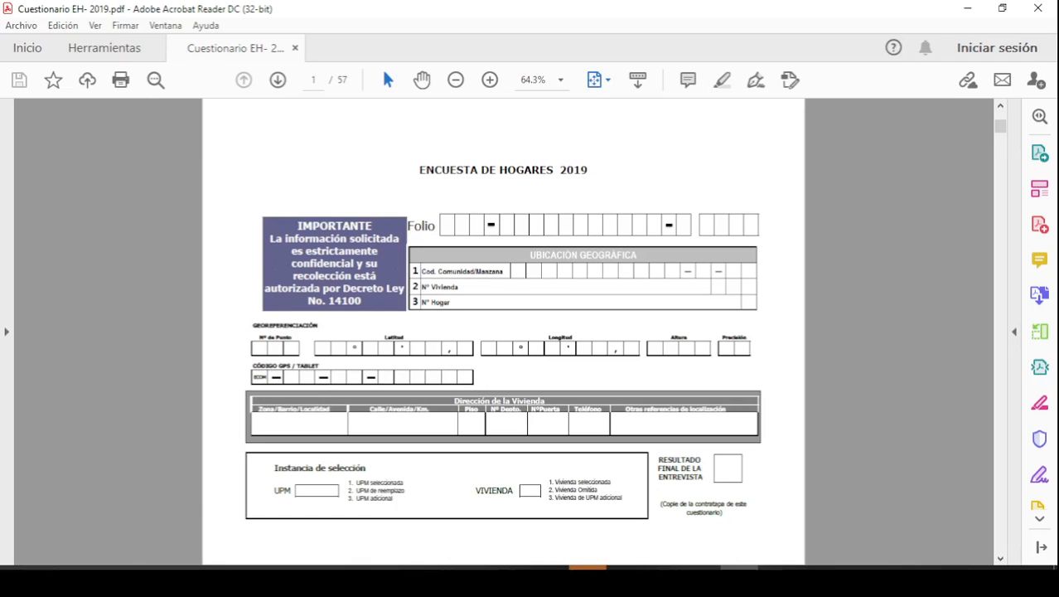
scroll(503, 331, down, 10)
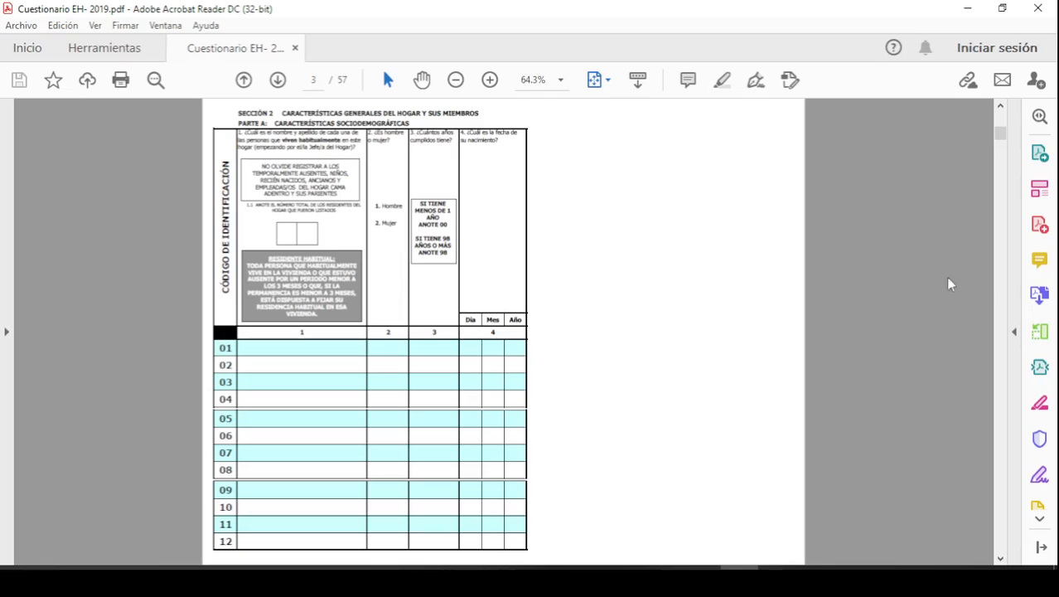
scroll(637, 233, up, 5)
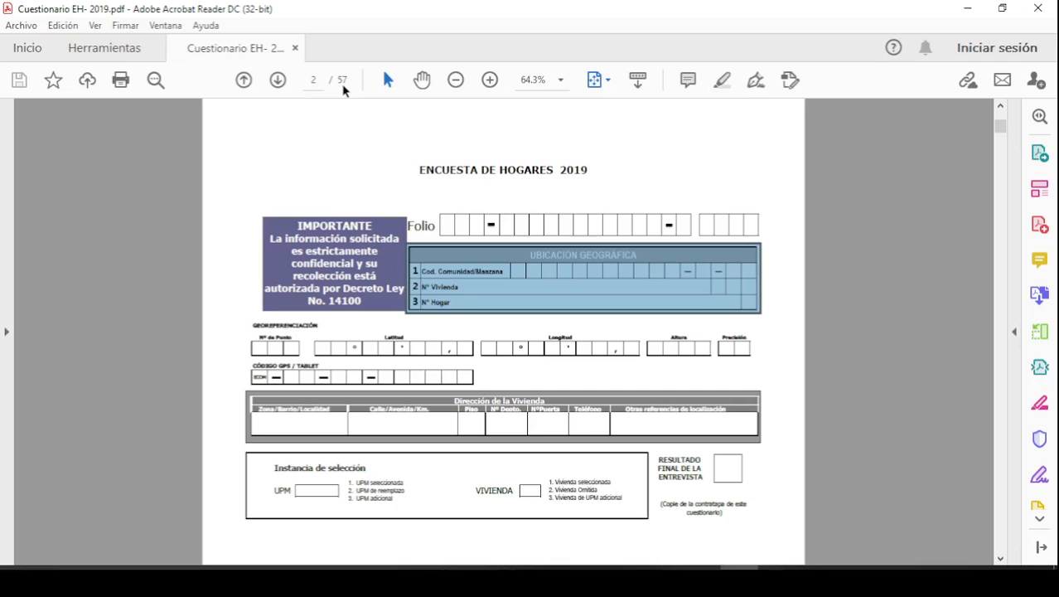
scroll(486, 227, down, 1)
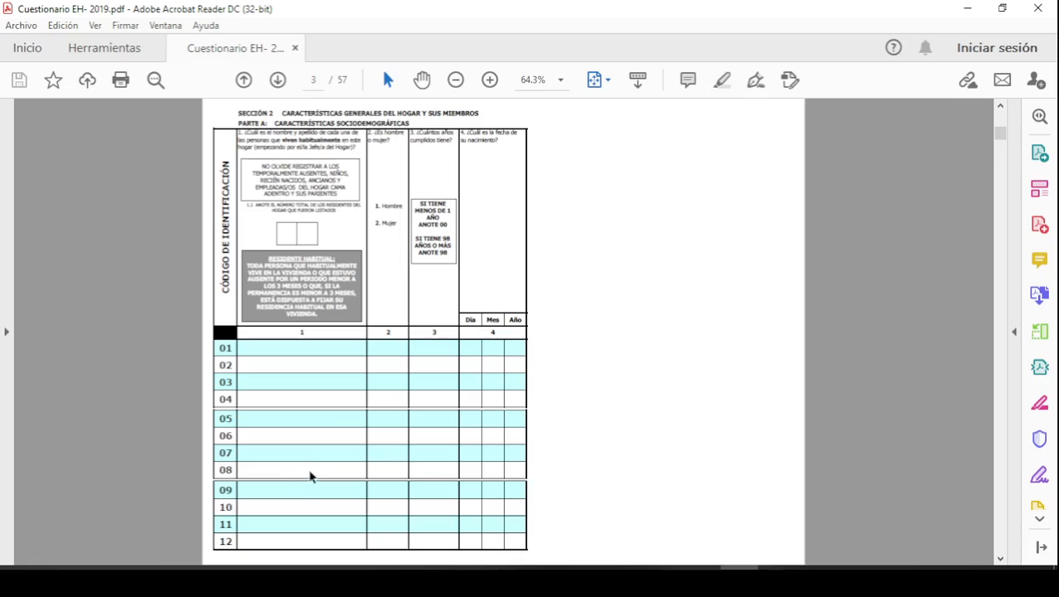
Check the survey data files in the Base EH2019 folder and return to the questionnaire PDF.
click(208, 582)
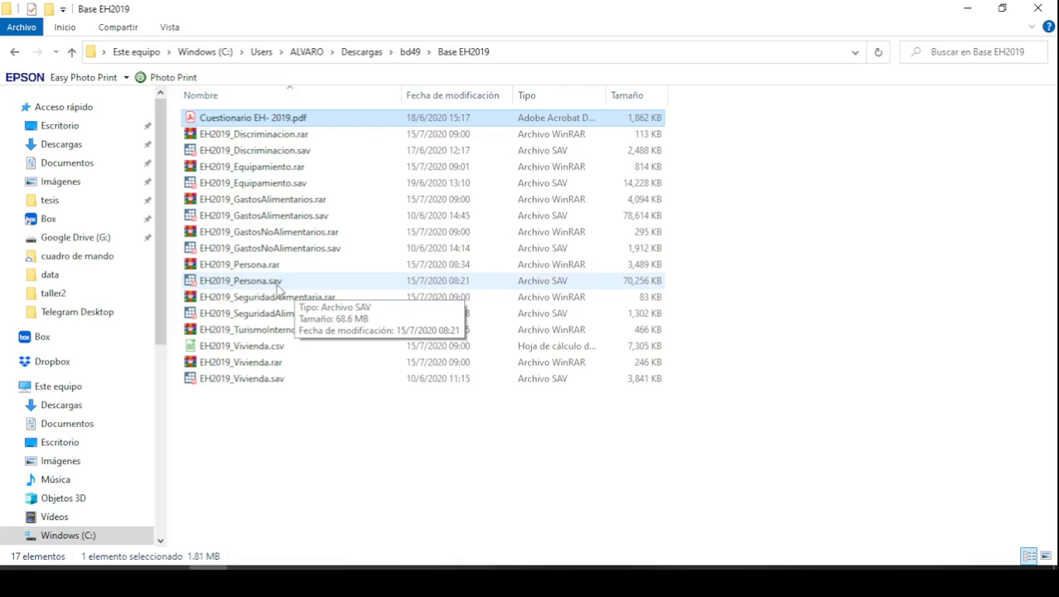
click(624, 581)
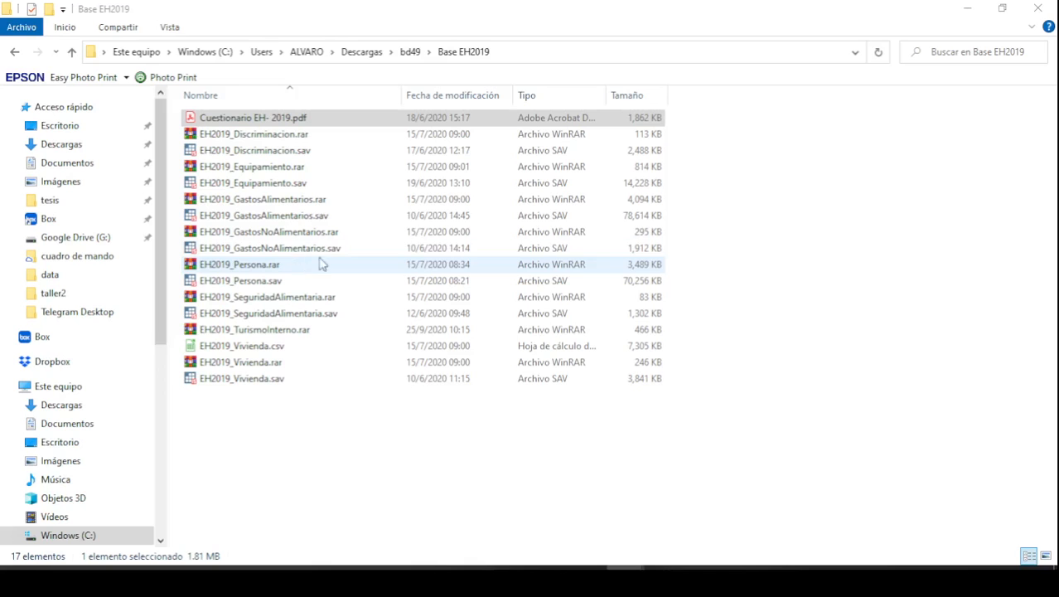
click(975, 13)
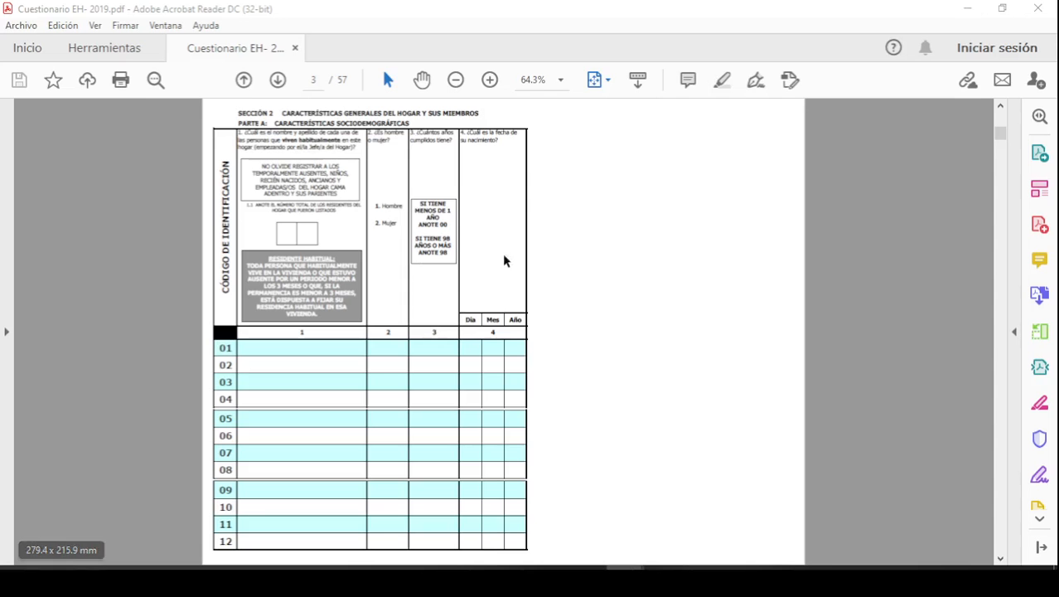
Read the Sección 1 Vivienda questions on pages 4 and 5 of the questionnaire and relate them to the folder's Vivienda files.
scroll(504, 260, down, 3)
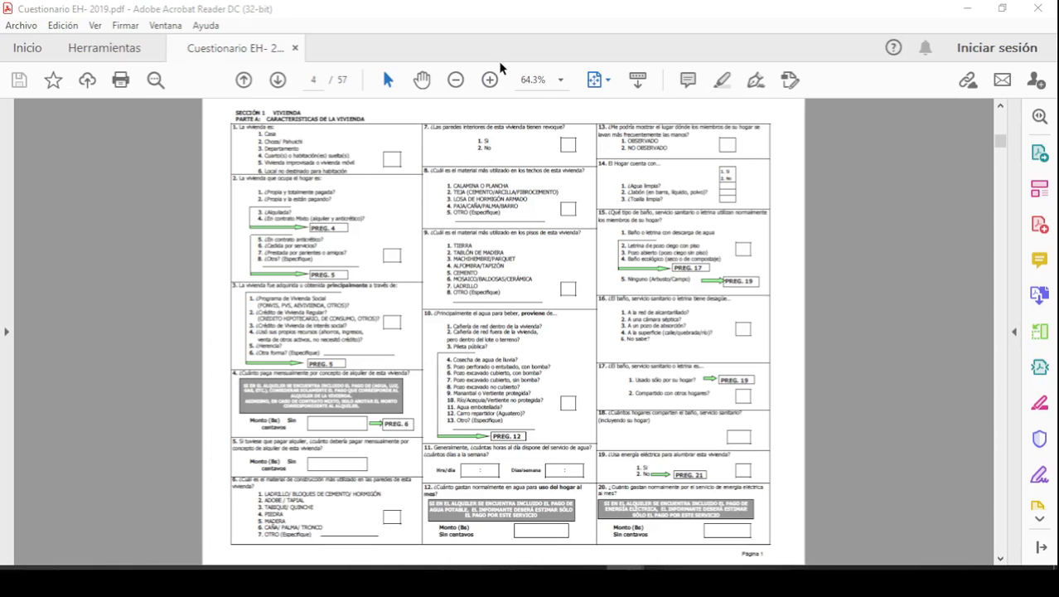
click(489, 80)
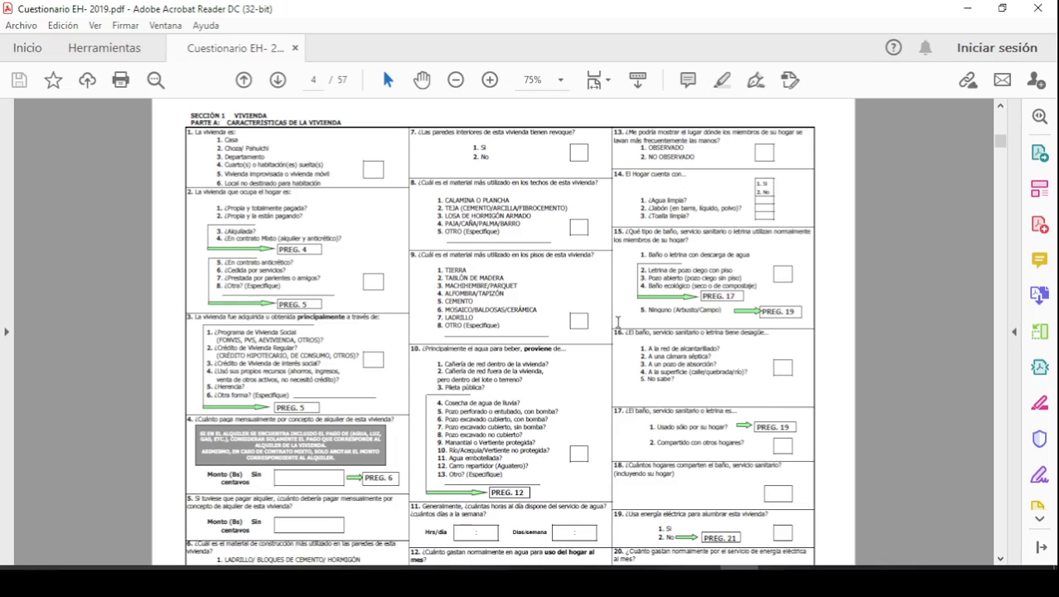
scroll(640, 231, down, 1)
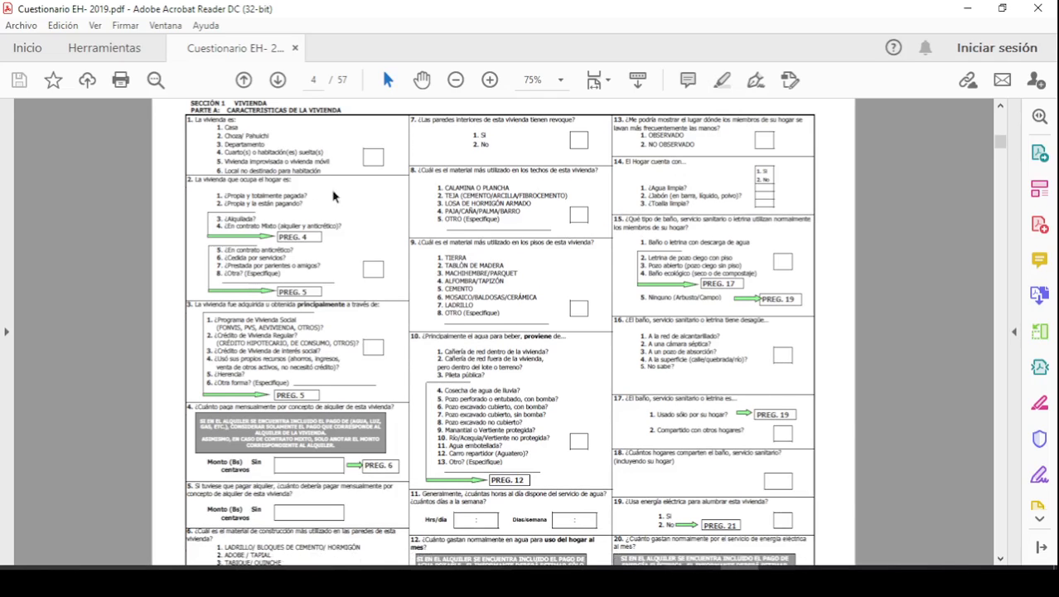
scroll(595, 191, down, 3)
scroll(606, 249, down, 2)
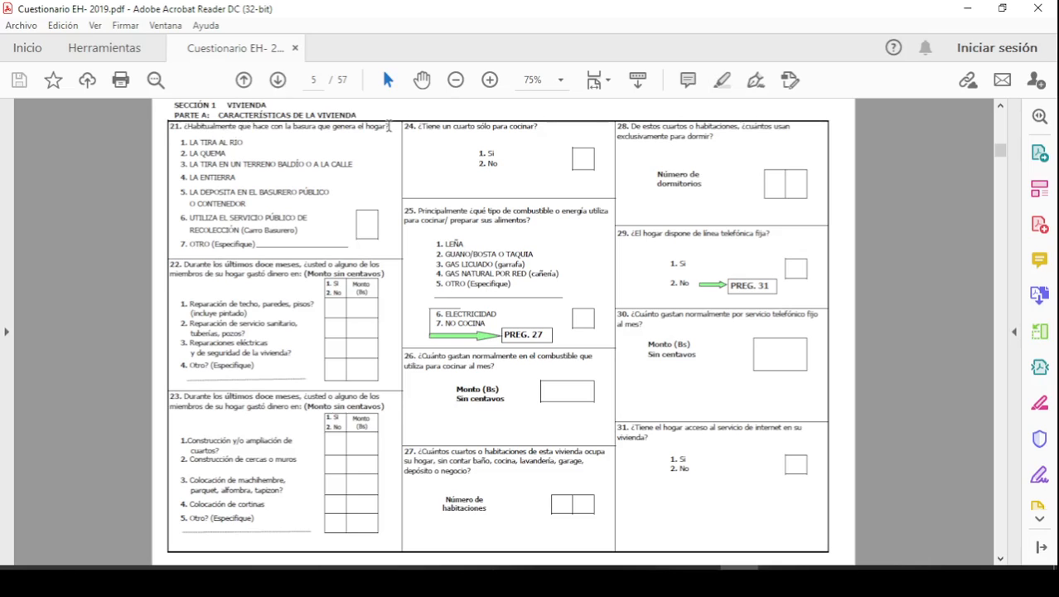
scroll(839, 316, down, 2)
scroll(839, 316, down, 2)
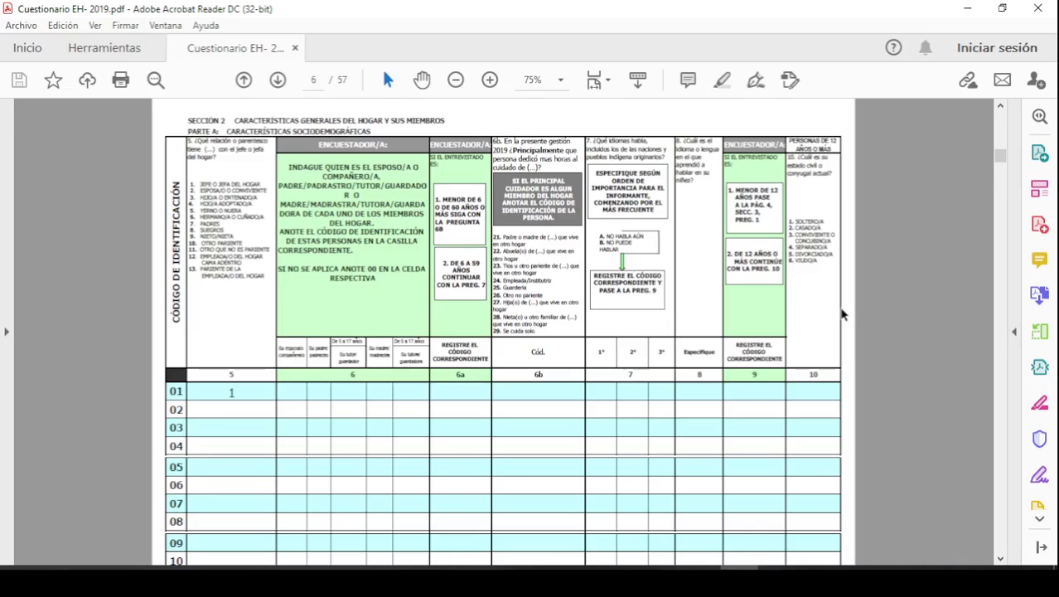
scroll(868, 295, up, 4)
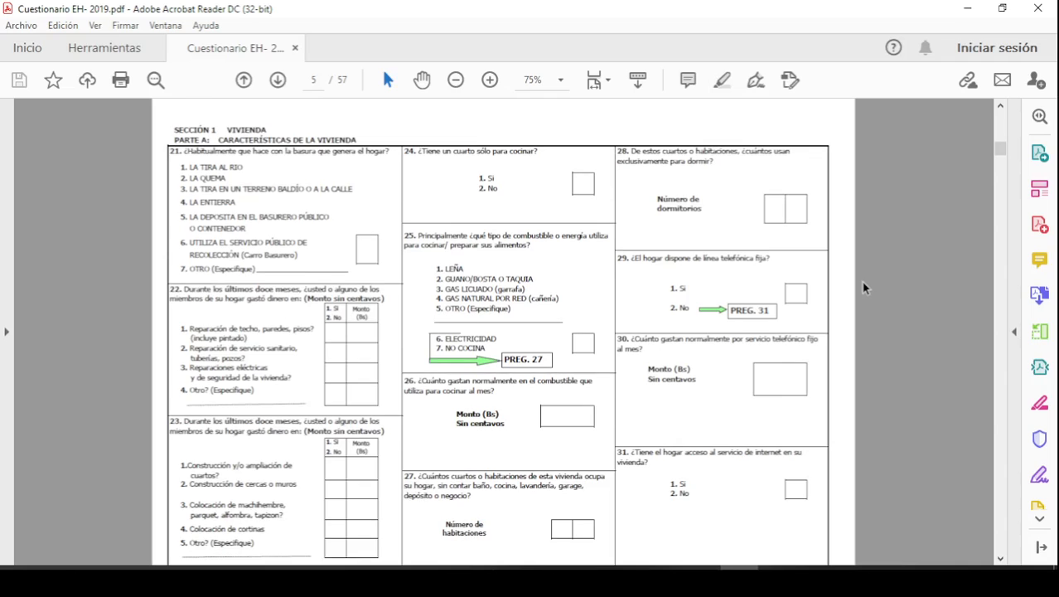
scroll(863, 288, down, 2)
scroll(861, 290, up, 2)
click(209, 582)
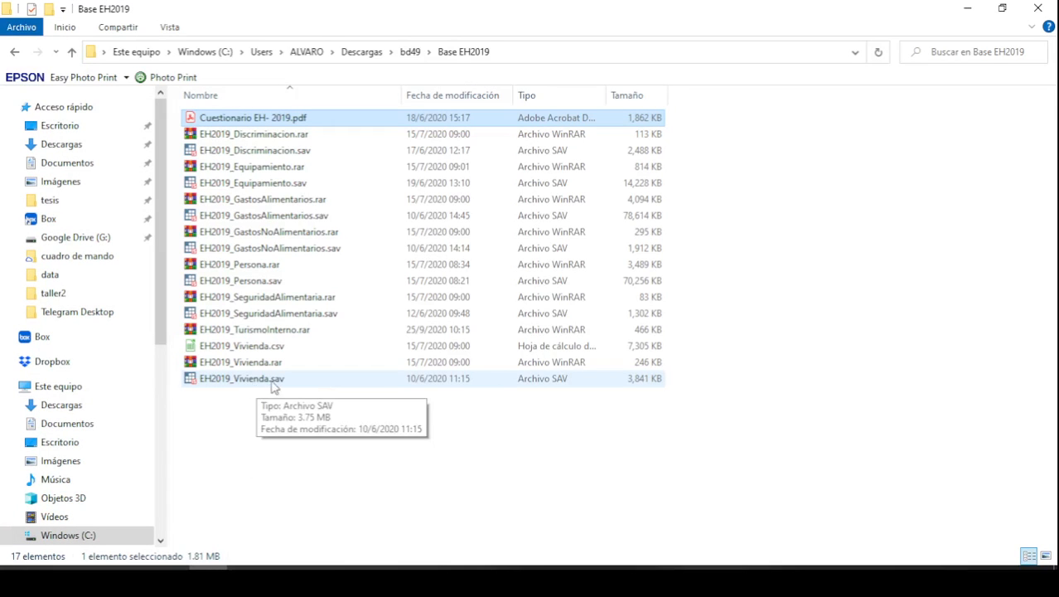
click(968, 10)
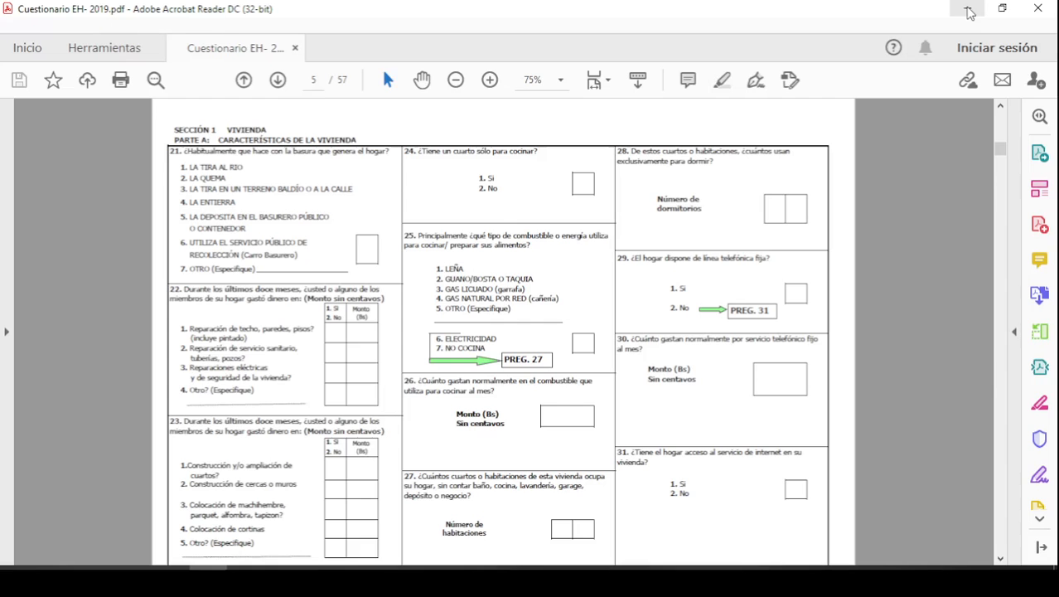
Skim the questionnaire from the housing questions on page 5 through the health sections to page 15.
scroll(456, 383, down, 10)
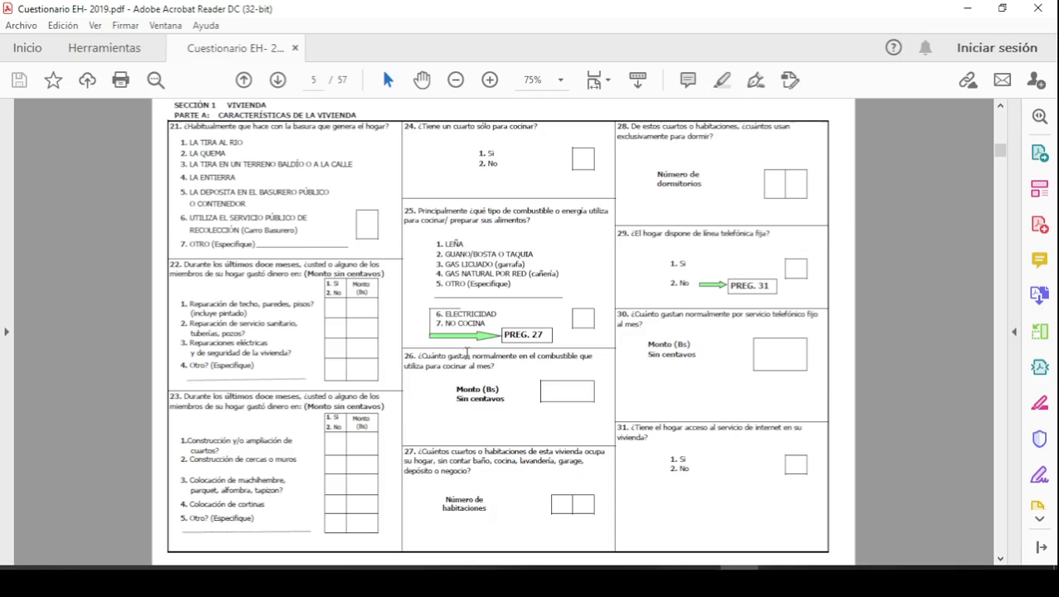
scroll(464, 356, up, 5)
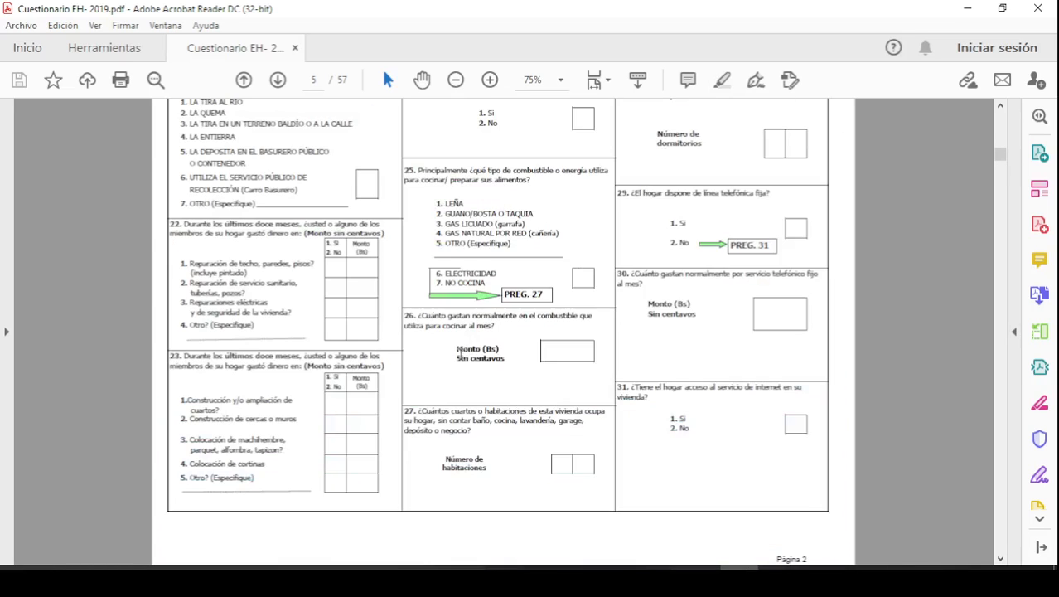
scroll(398, 325, down, 12)
scroll(398, 325, down, 20)
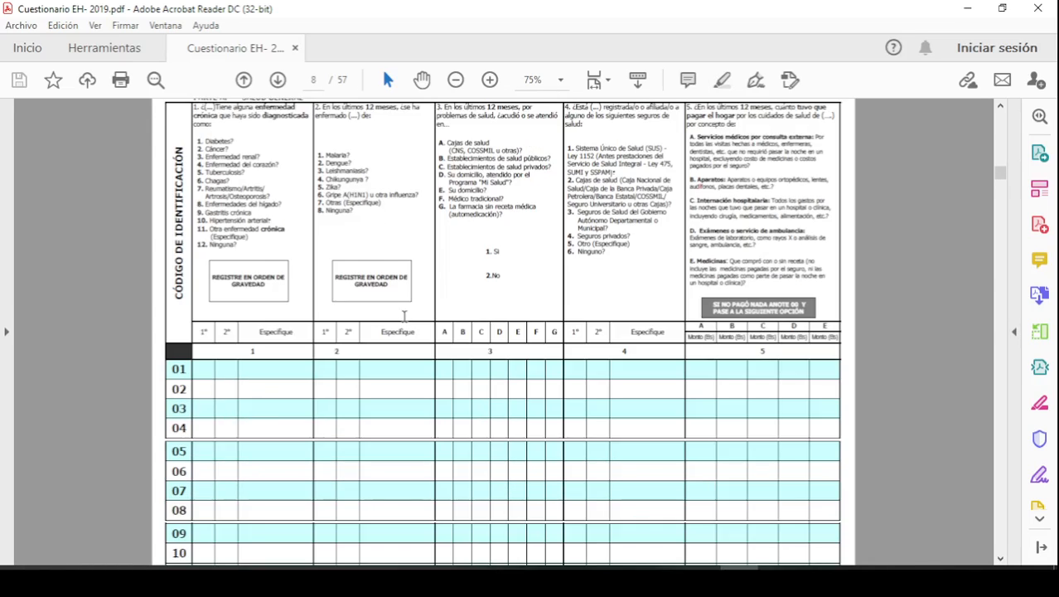
scroll(417, 305, down, 15)
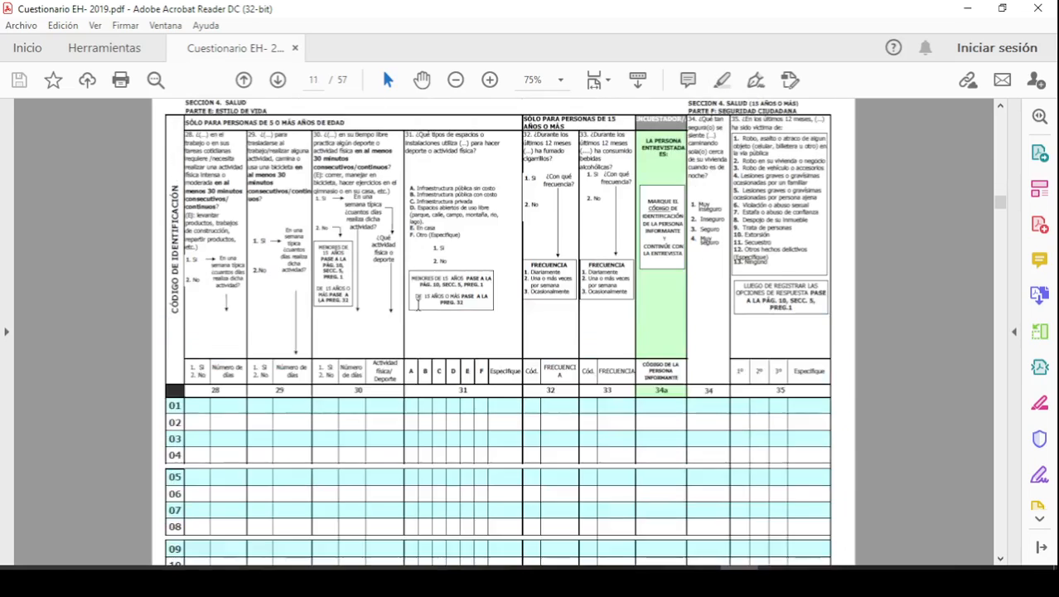
scroll(417, 282, down, 15)
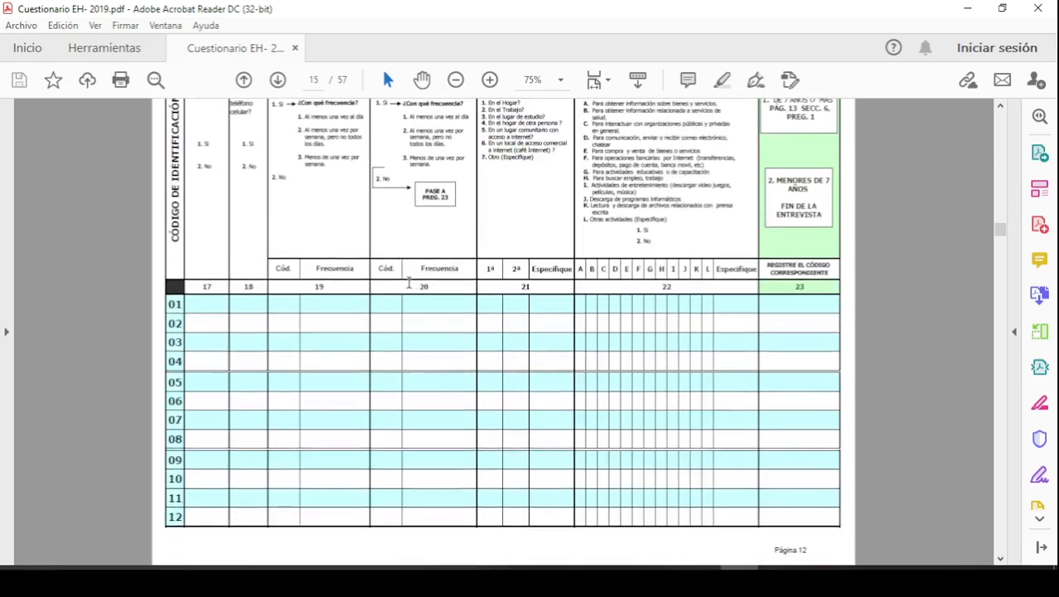
Skim the questionnaire from page 15 through the employment, income and food security sections to Sección 10 Gastos on page 34.
scroll(418, 281, down, 15)
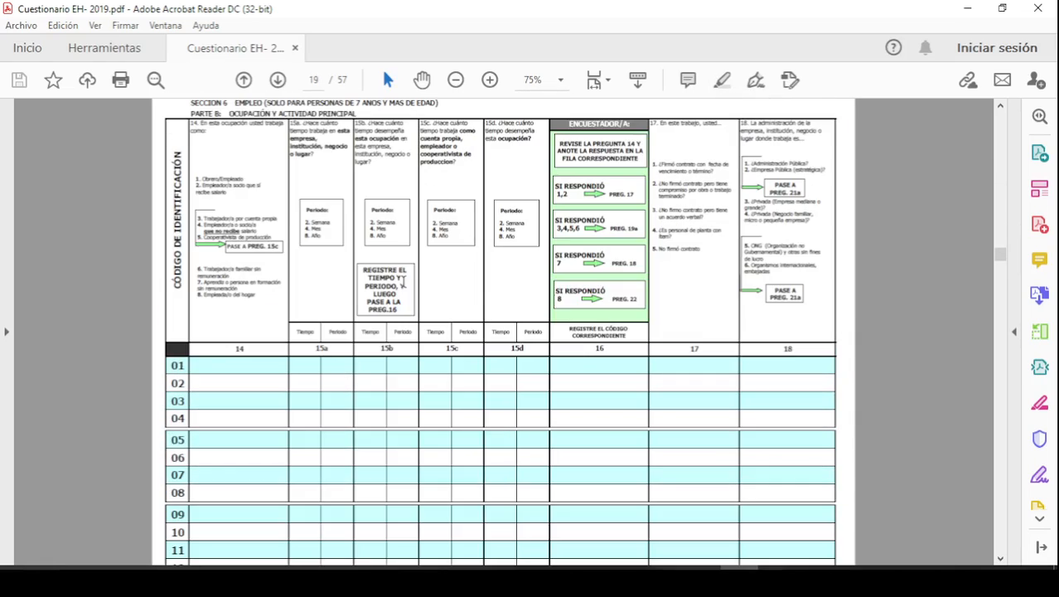
scroll(390, 294, down, 10)
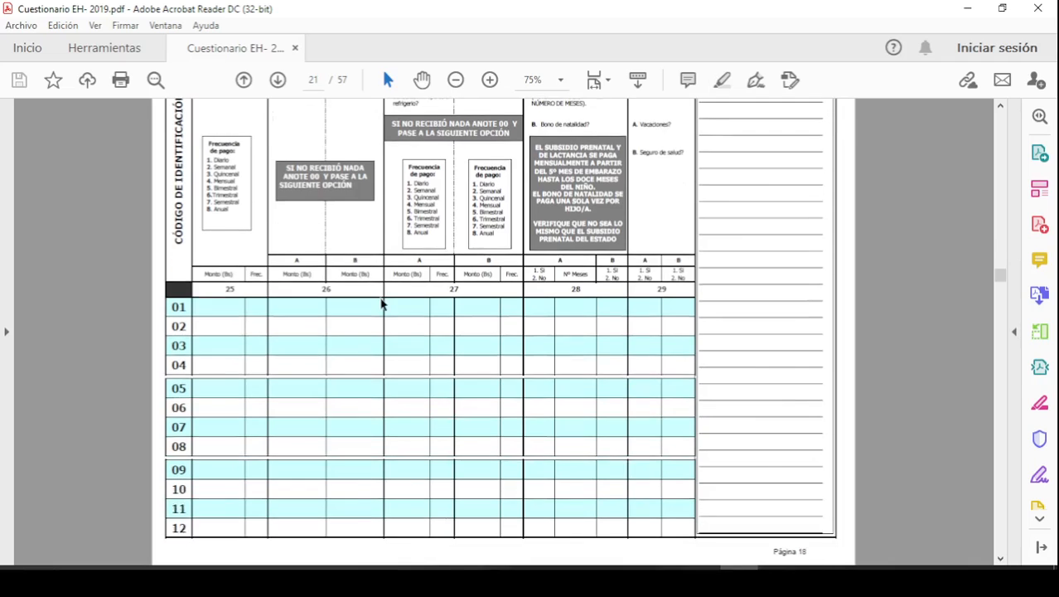
scroll(391, 292, down, 10)
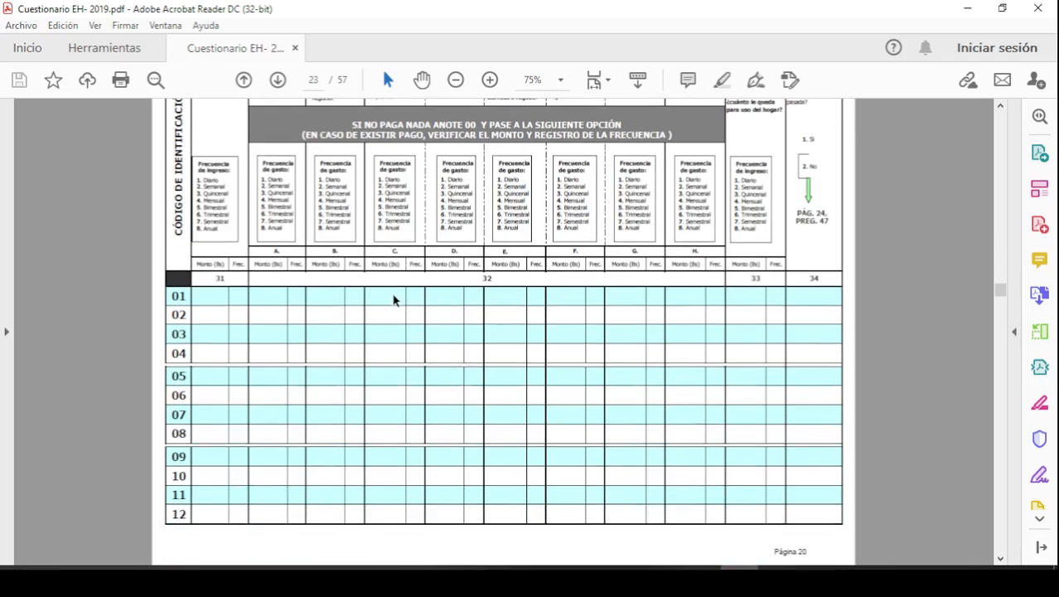
scroll(391, 297, down, 10)
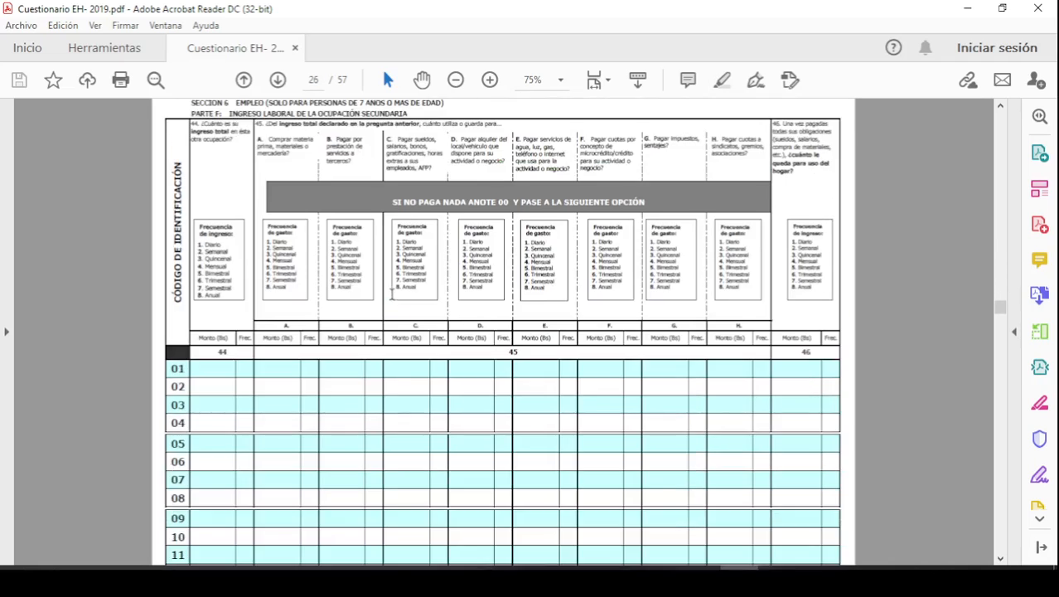
scroll(408, 290, down, 10)
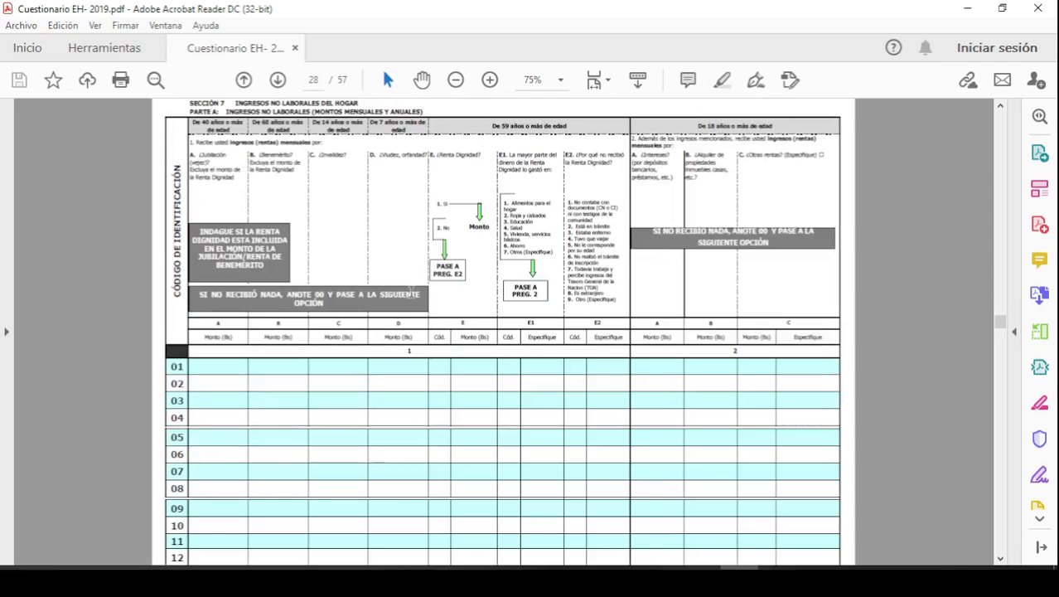
scroll(464, 297, down, 15)
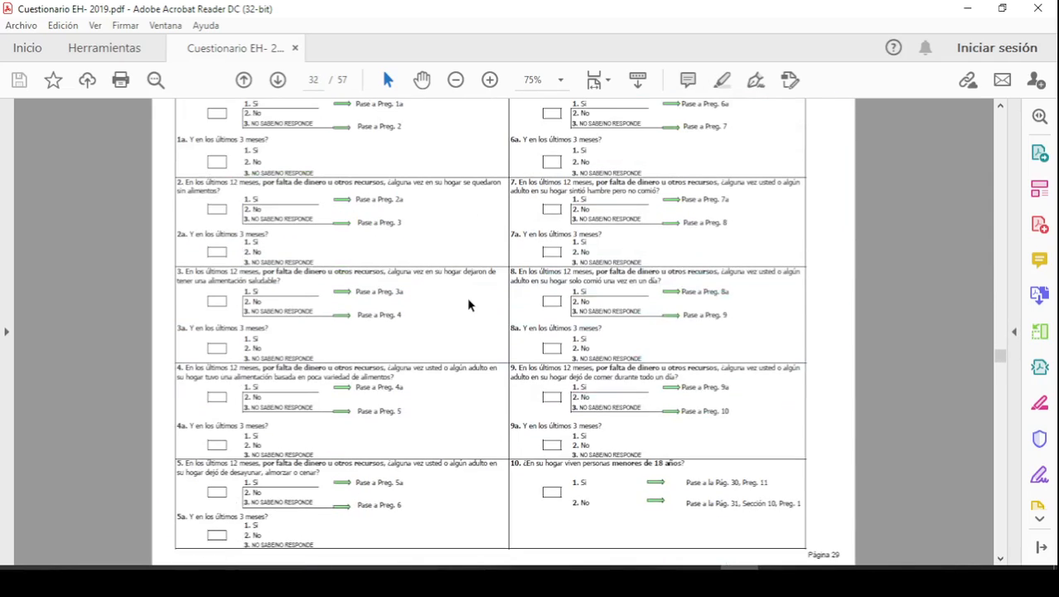
scroll(480, 300, up, 1)
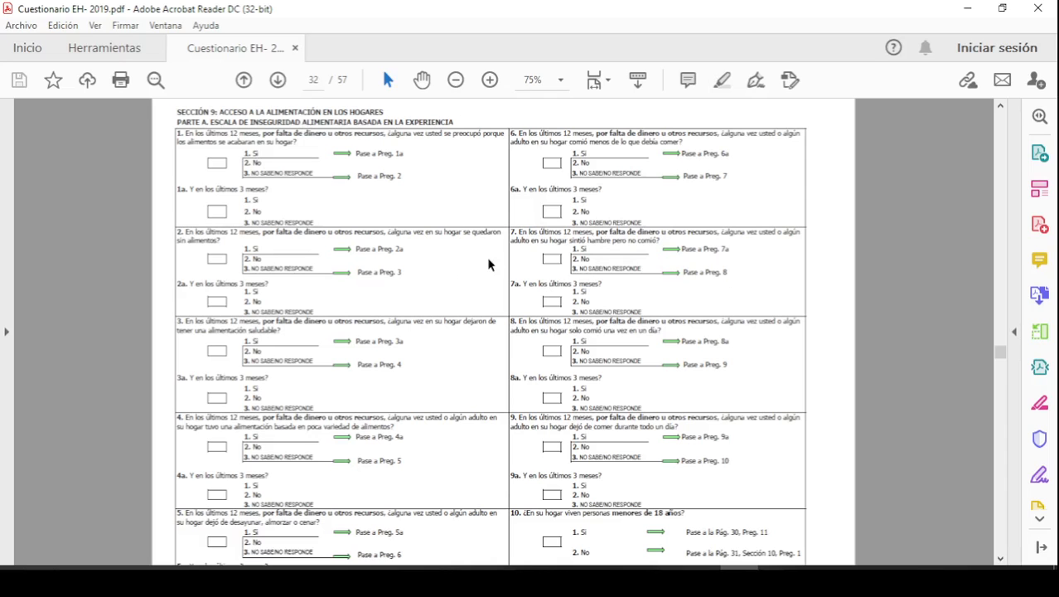
scroll(489, 263, down, 6)
scroll(452, 240, down, 1)
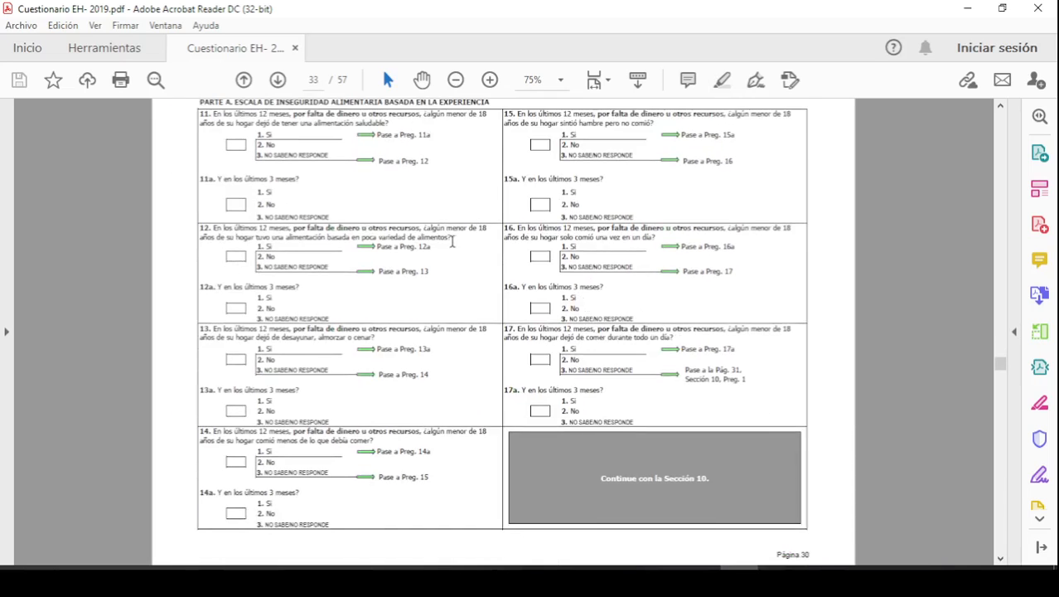
scroll(452, 240, down, 5)
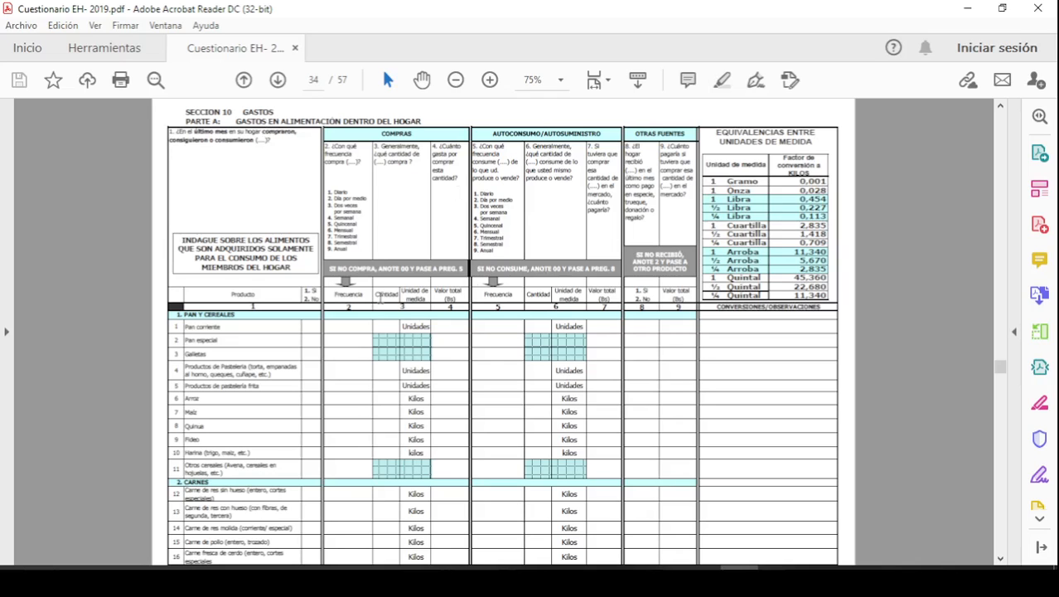
Check the Gastos data files in the Base EH2019 folder against Sección 10 and return to the questionnaire PDF.
mouse_move(209, 578)
click(227, 522)
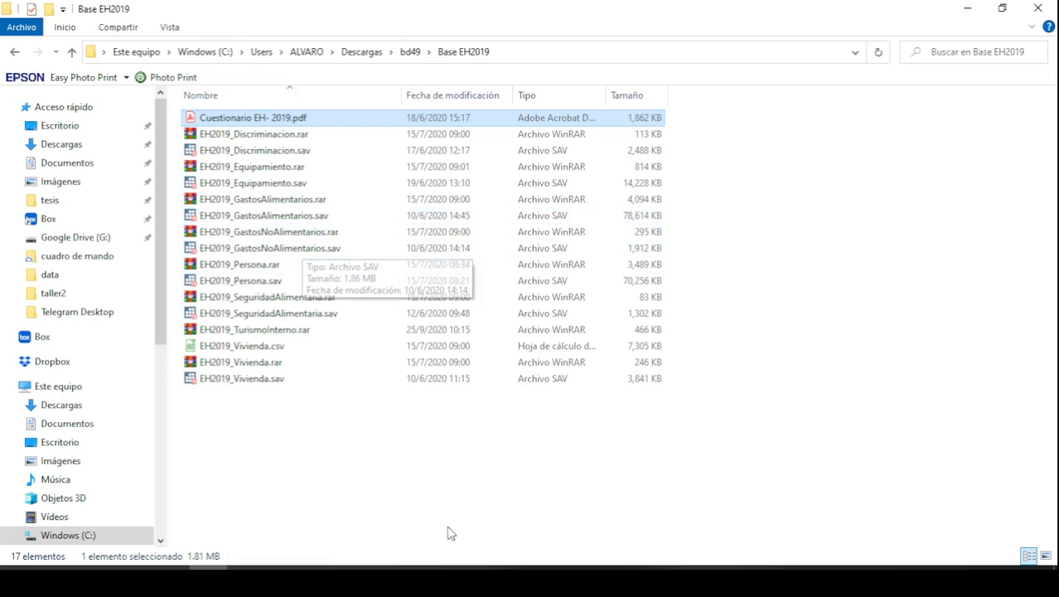
click(738, 578)
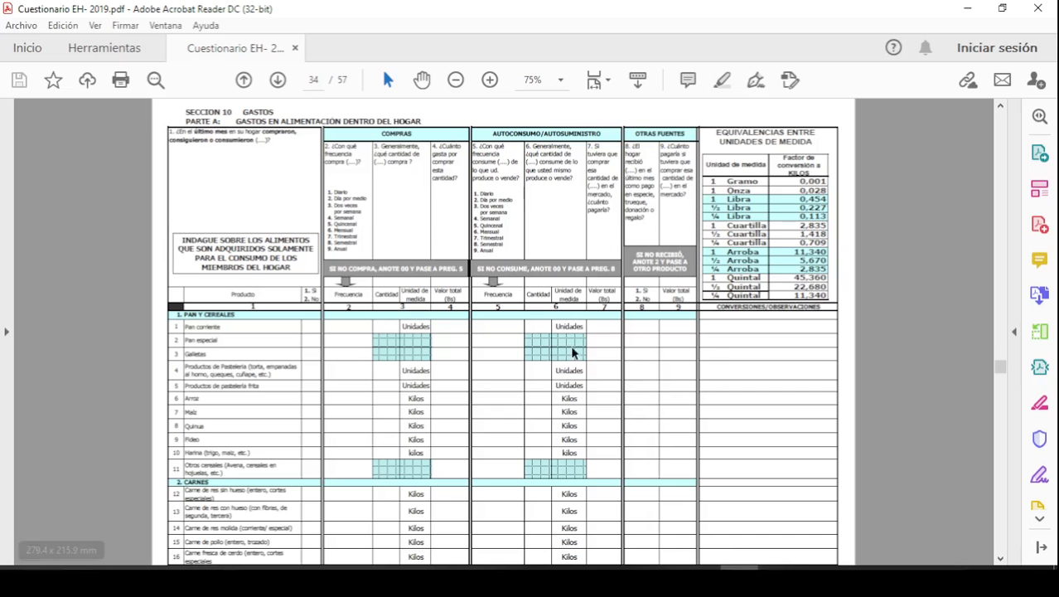
Skim the questionnaire's food and non-food expenses, household equipment and internal tourism sections from page 34 to page 46.
scroll(360, 367, down, 9)
scroll(376, 356, down, 10)
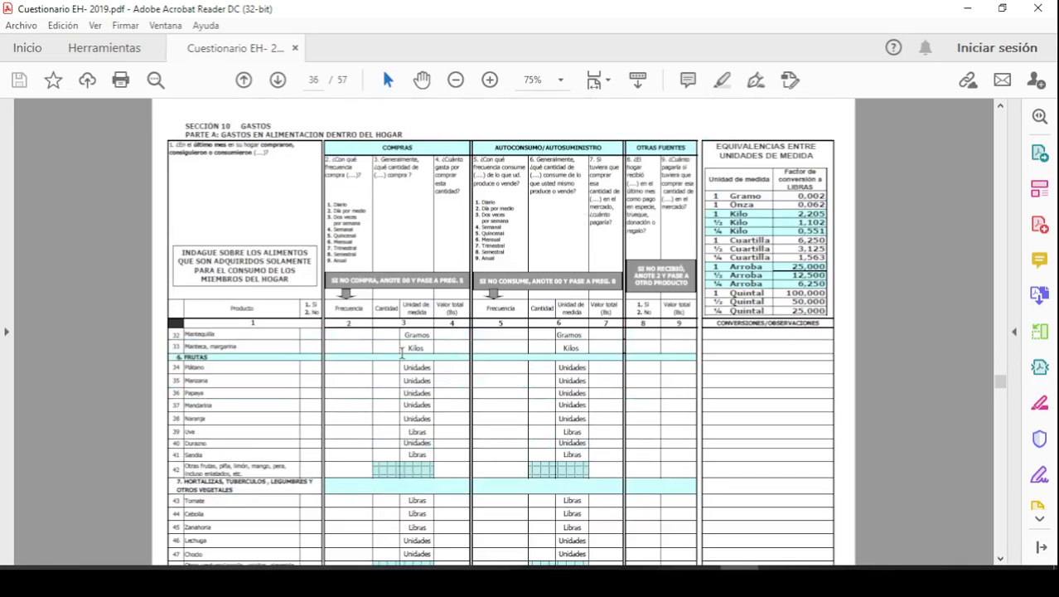
scroll(415, 350, down, 10)
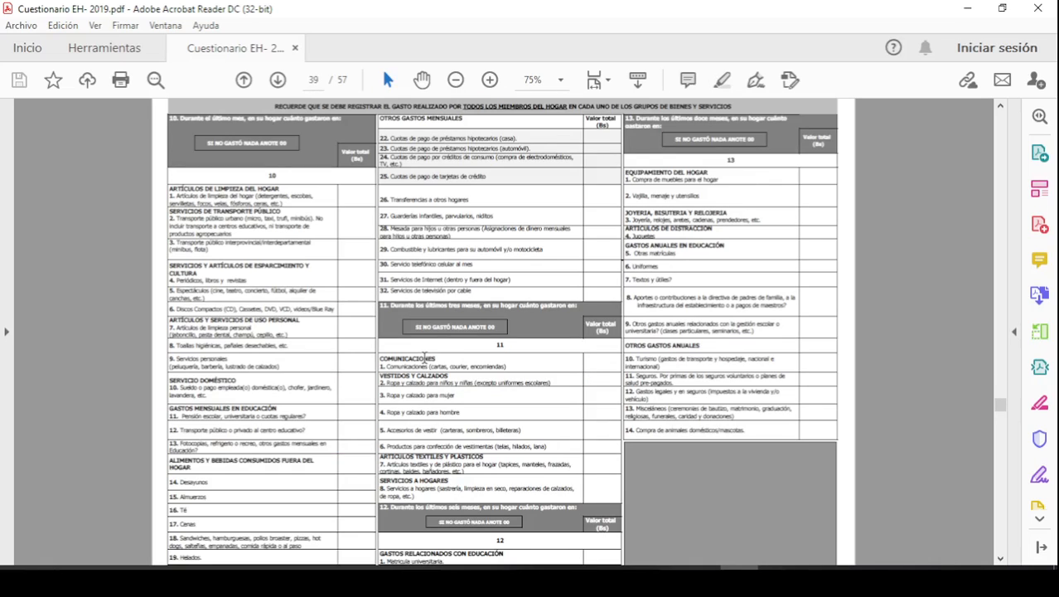
scroll(424, 358, down, 5)
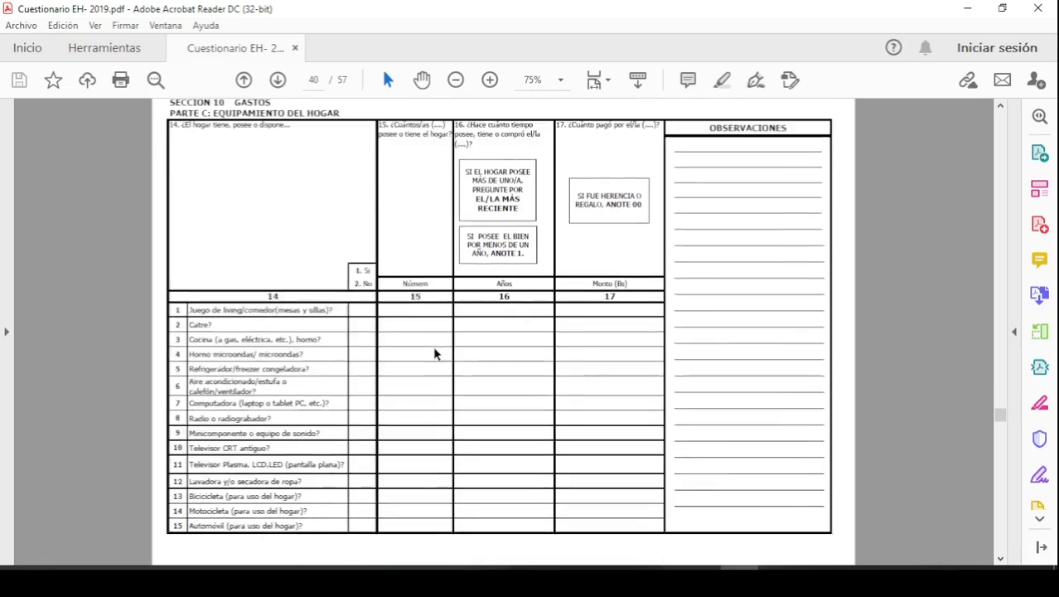
scroll(435, 354, down, 5)
scroll(430, 351, down, 1)
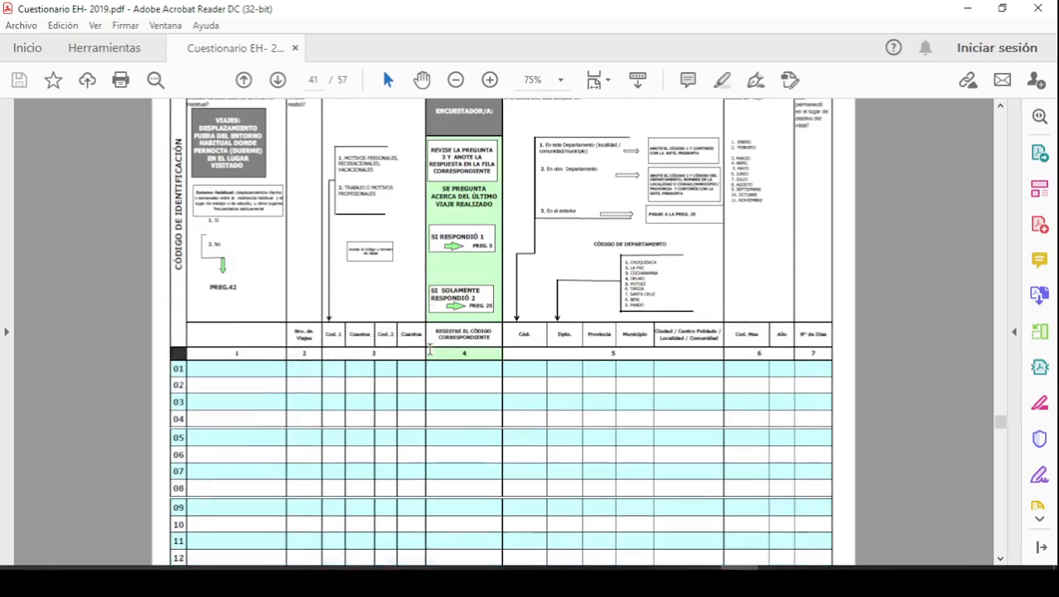
scroll(433, 352, down, 10)
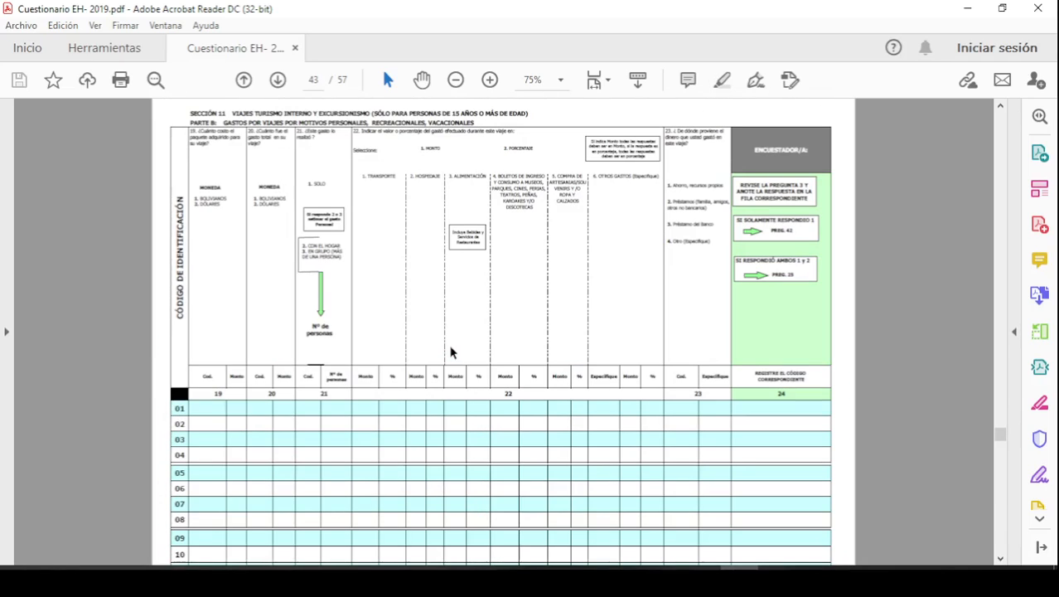
scroll(450, 354, down, 7)
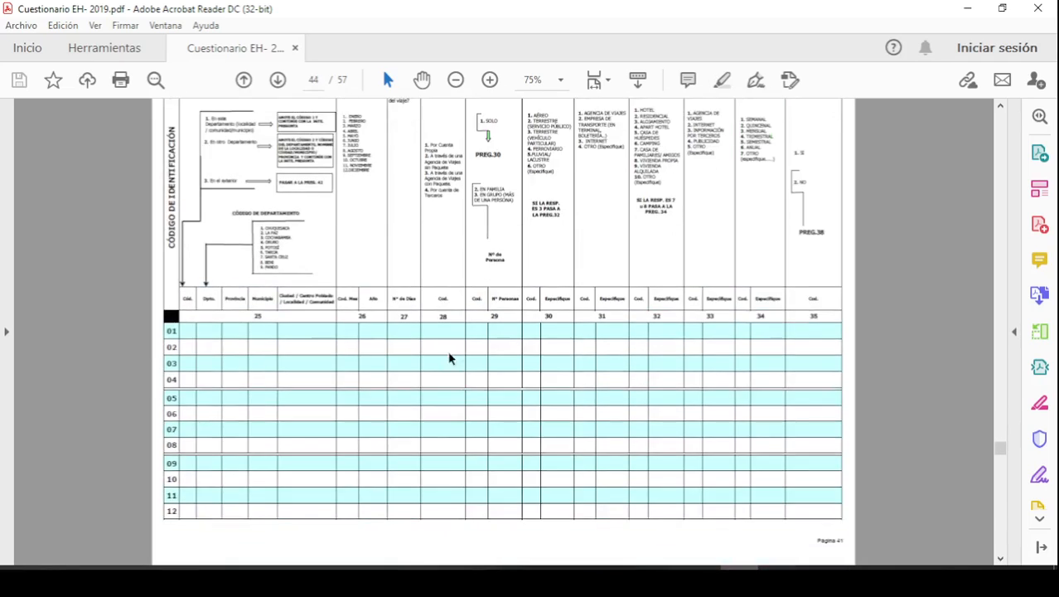
scroll(450, 358, down, 8)
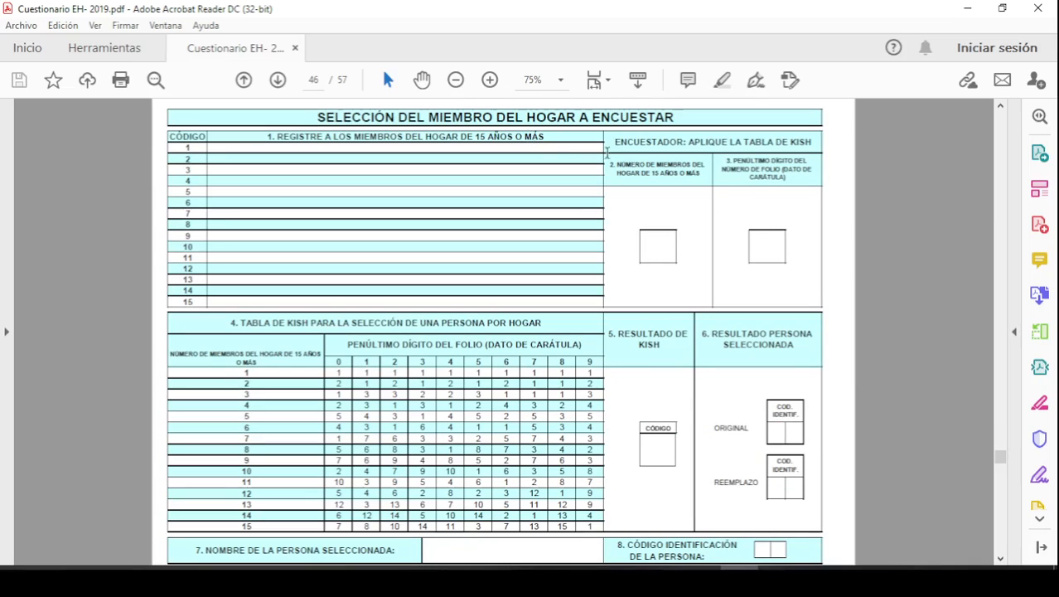
Review the Kish selection table, the Sección 12 Discriminación questions on page 47 and the visit summary on page 48.
scroll(587, 234, down, 2)
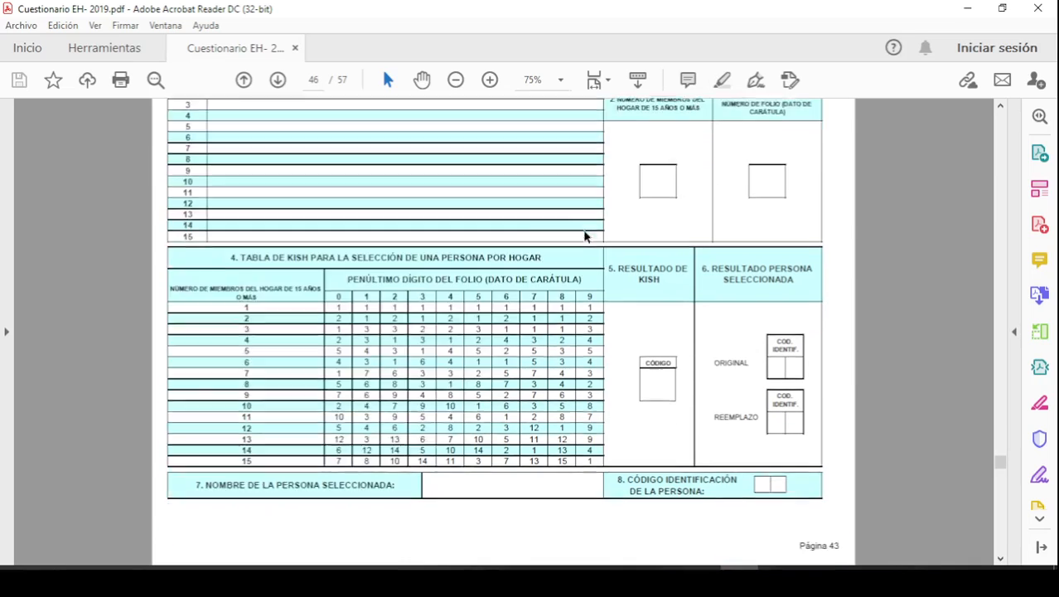
scroll(583, 234, down, 2)
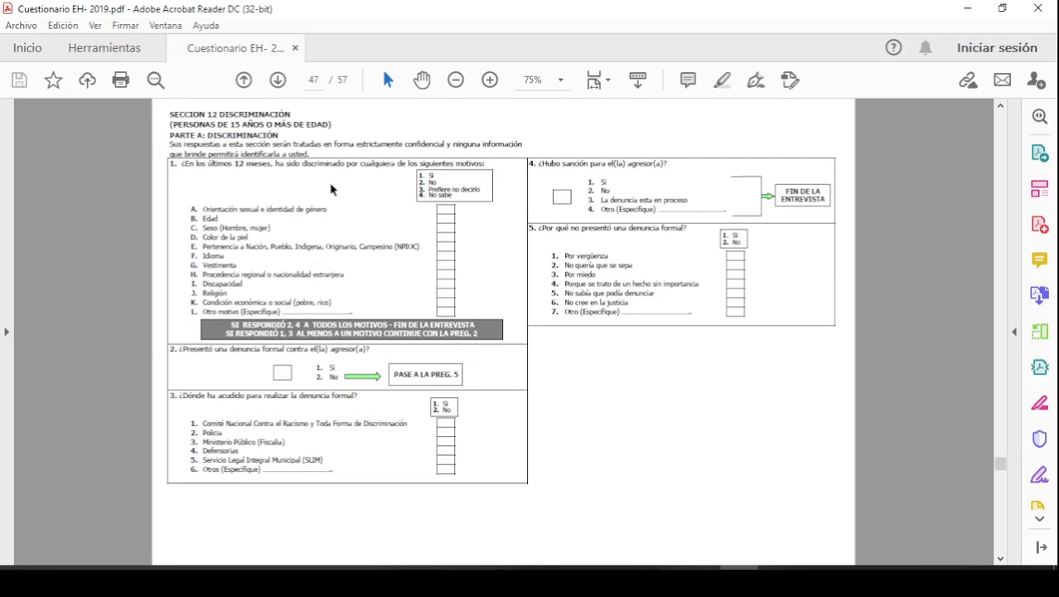
double_click(256, 133)
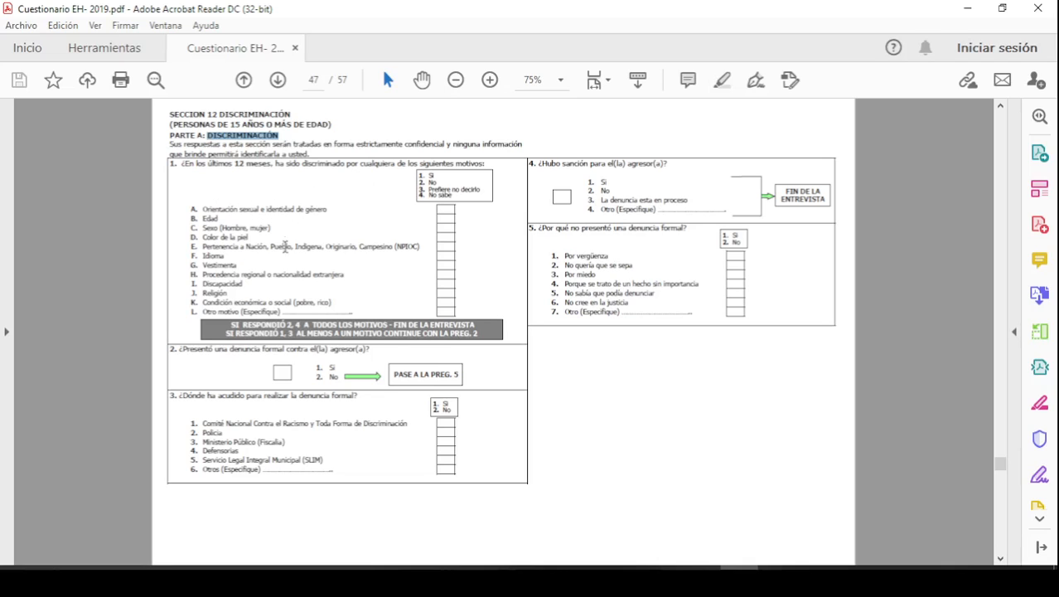
scroll(539, 257, down, 1)
scroll(539, 256, down, 3)
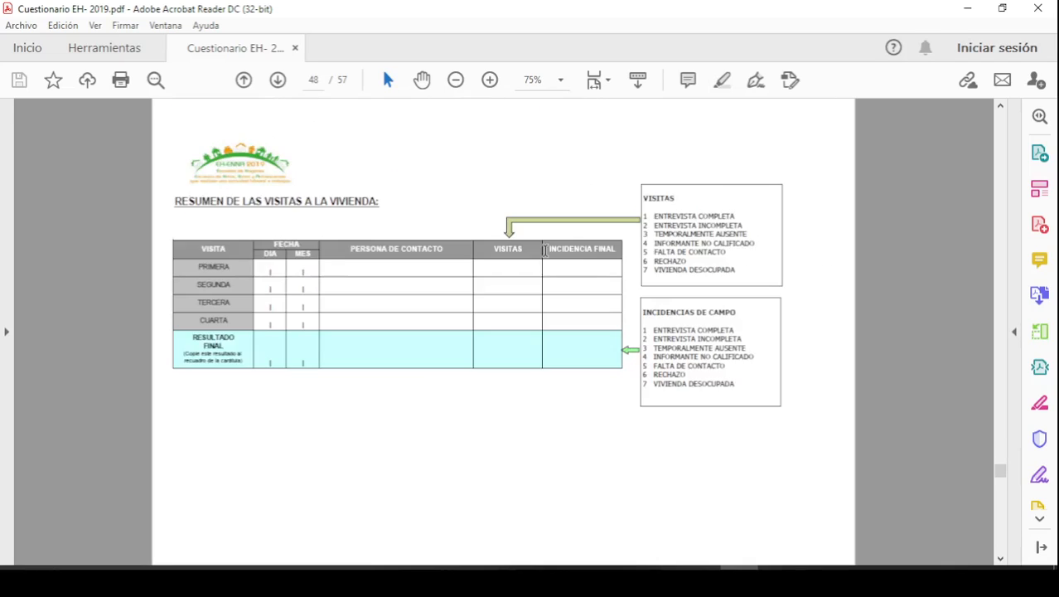
scroll(558, 260, up, 5)
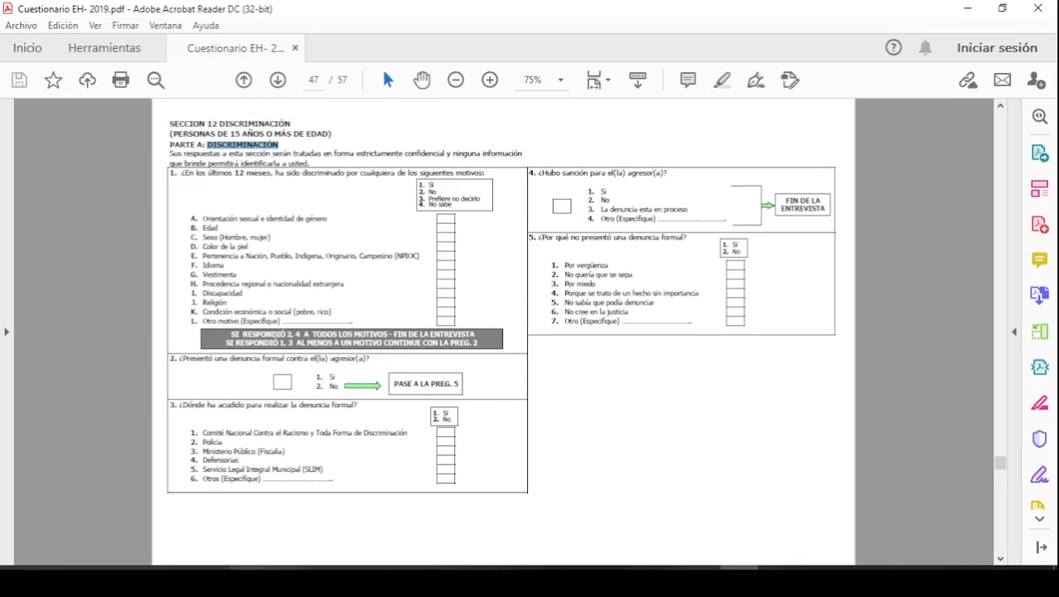
Put away the survey folder and questionnaire, switch to Google Sheets in the browser and open EH2019_Vivienda.xlsx.
click(208, 580)
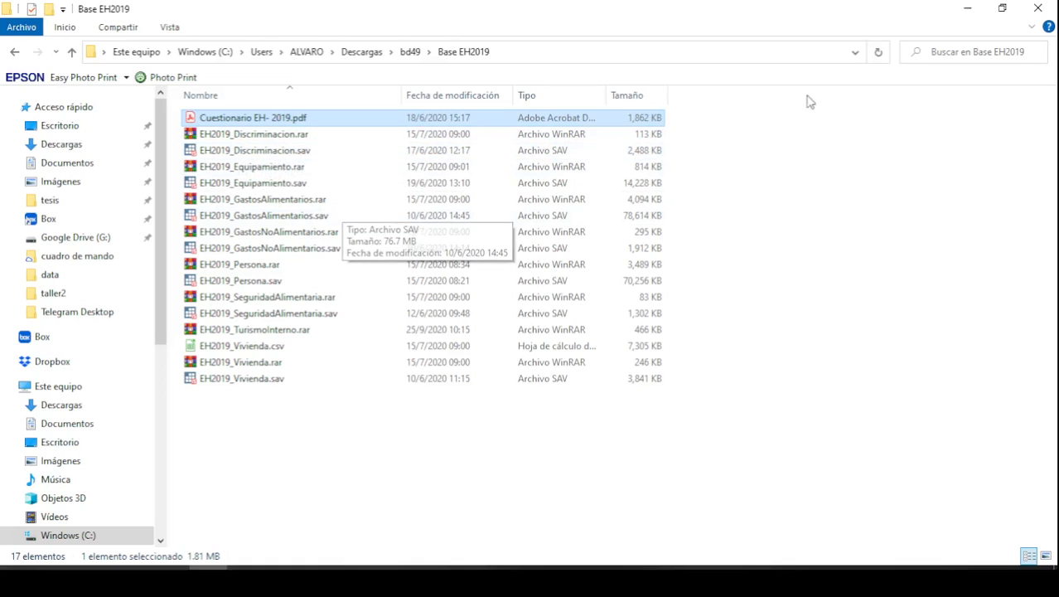
click(967, 15)
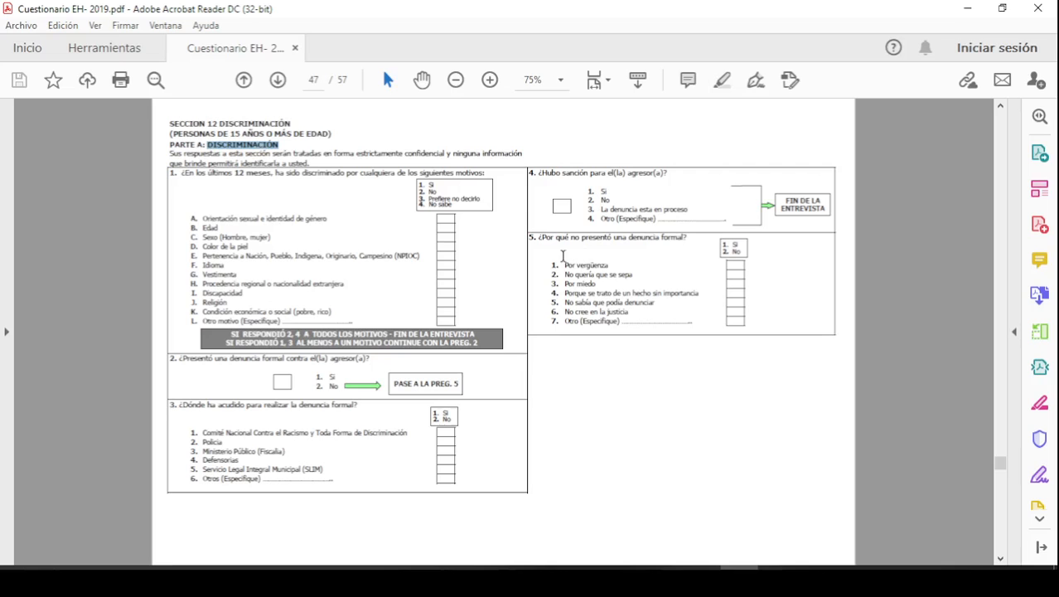
click(968, 8)
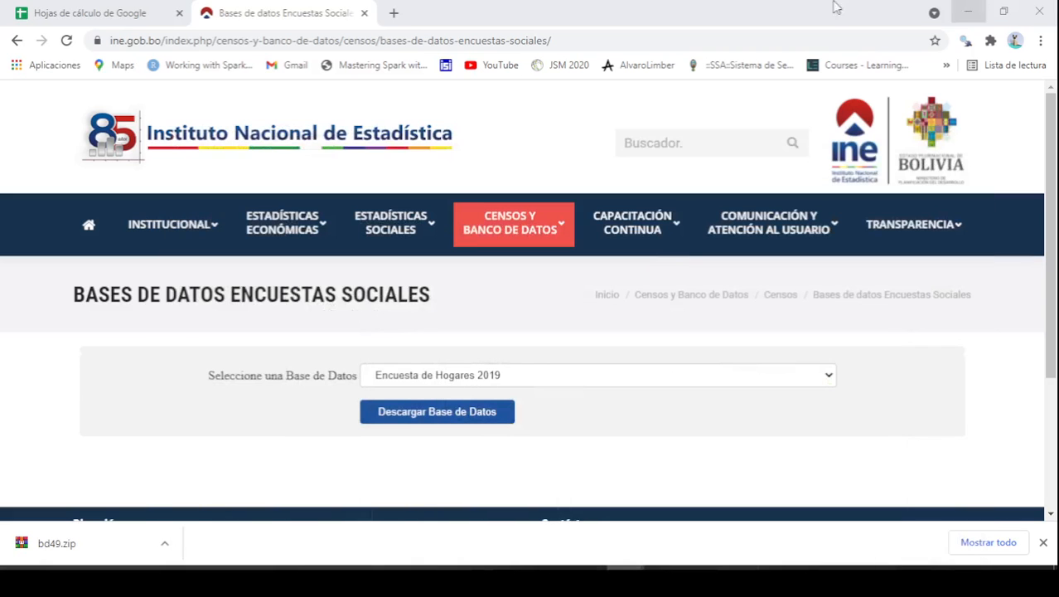
click(66, 18)
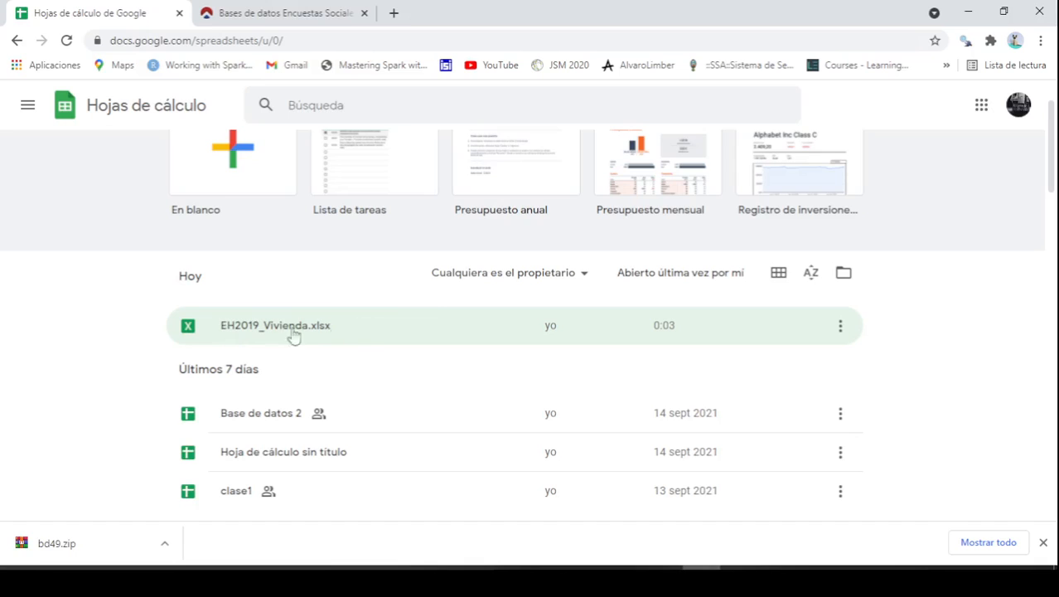
click(418, 331)
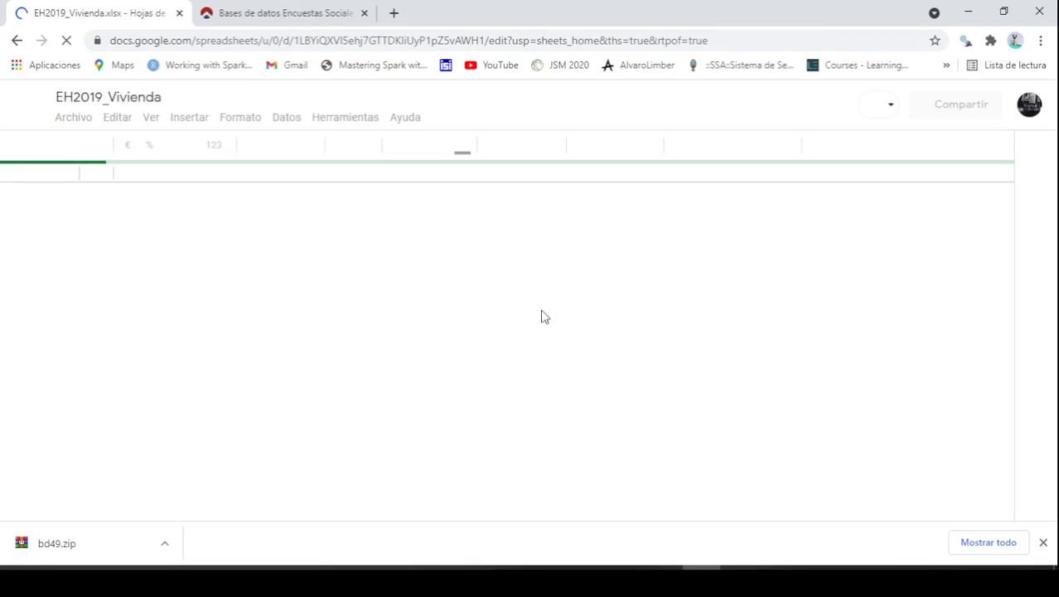
Dismiss the browser's downloads bar and set the spreadsheet's zoom to 125%.
click(1042, 542)
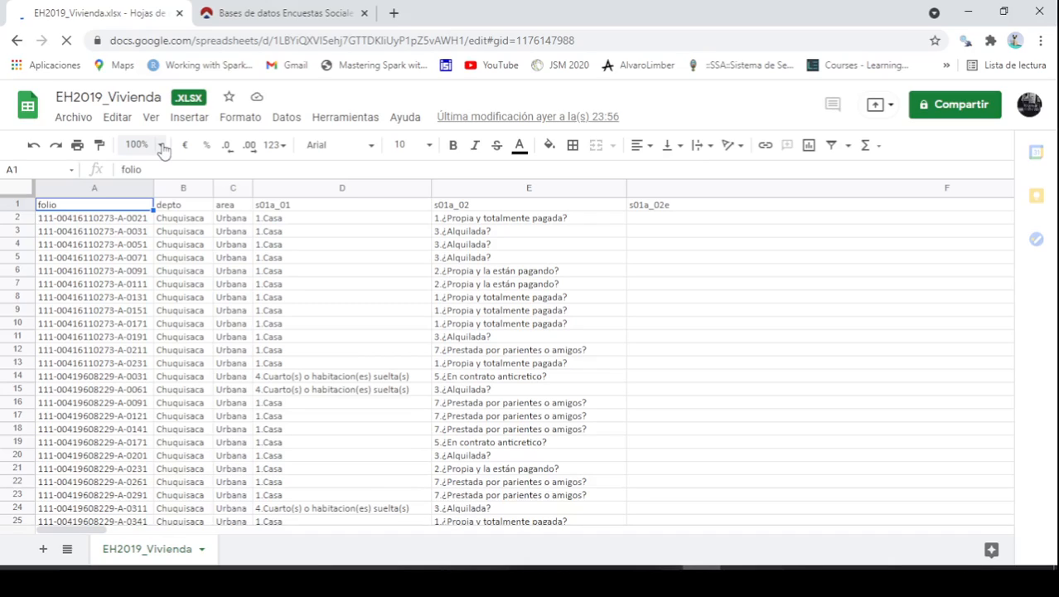
click(163, 150)
click(148, 278)
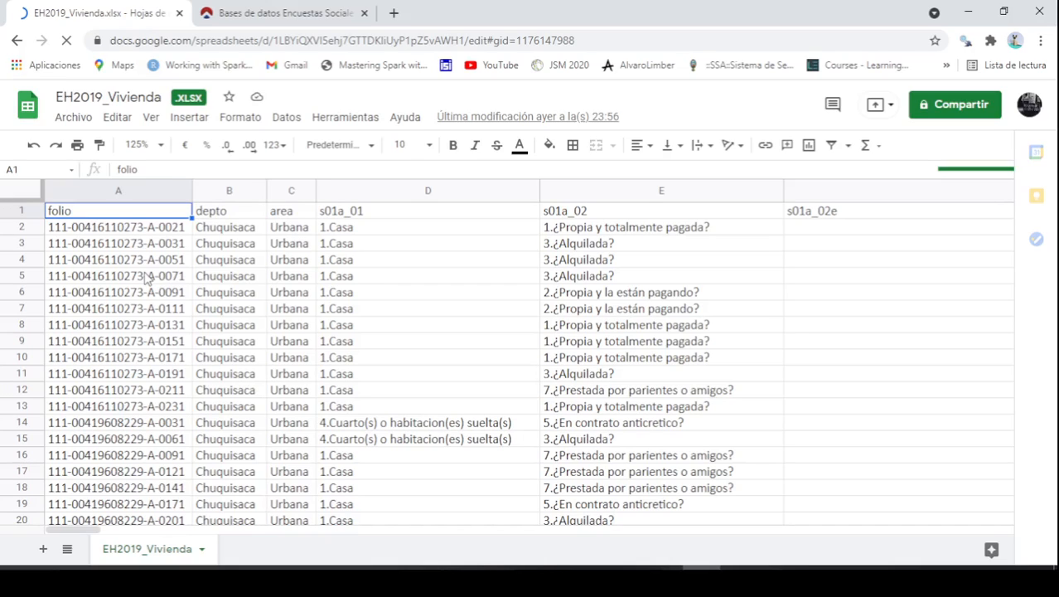
Examine the s01a_02 column and the depto, area and s01a_01 headers in the EH2019_Vivienda sheet.
click(587, 294)
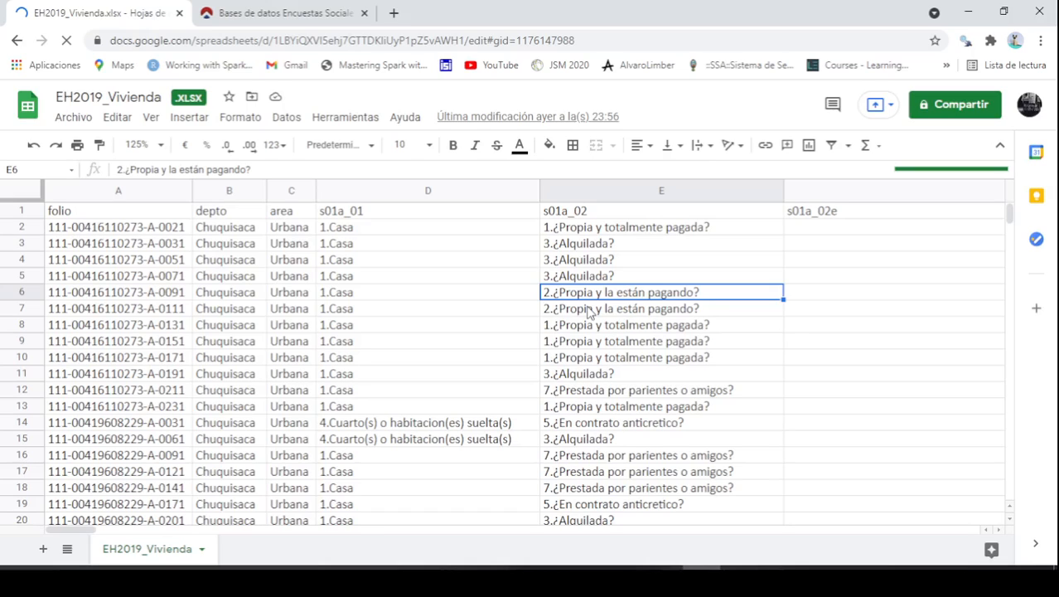
click(661, 191)
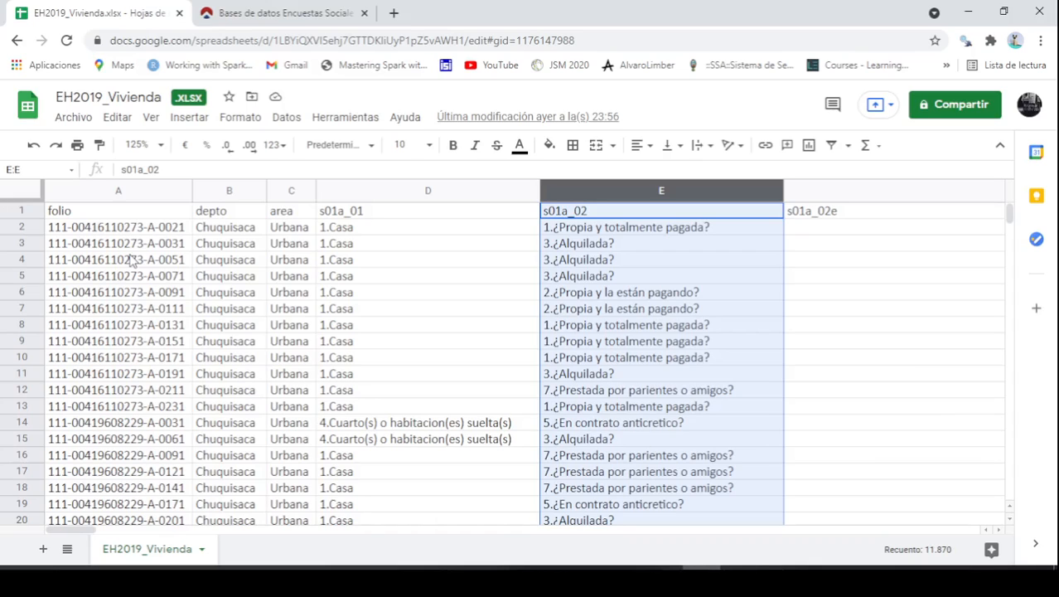
click(240, 212)
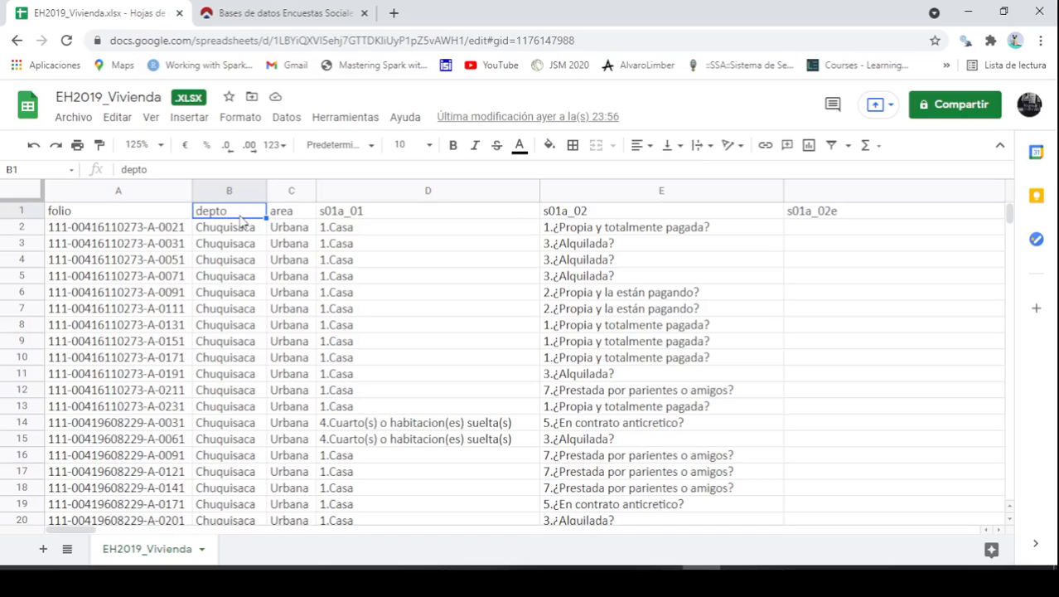
click(298, 214)
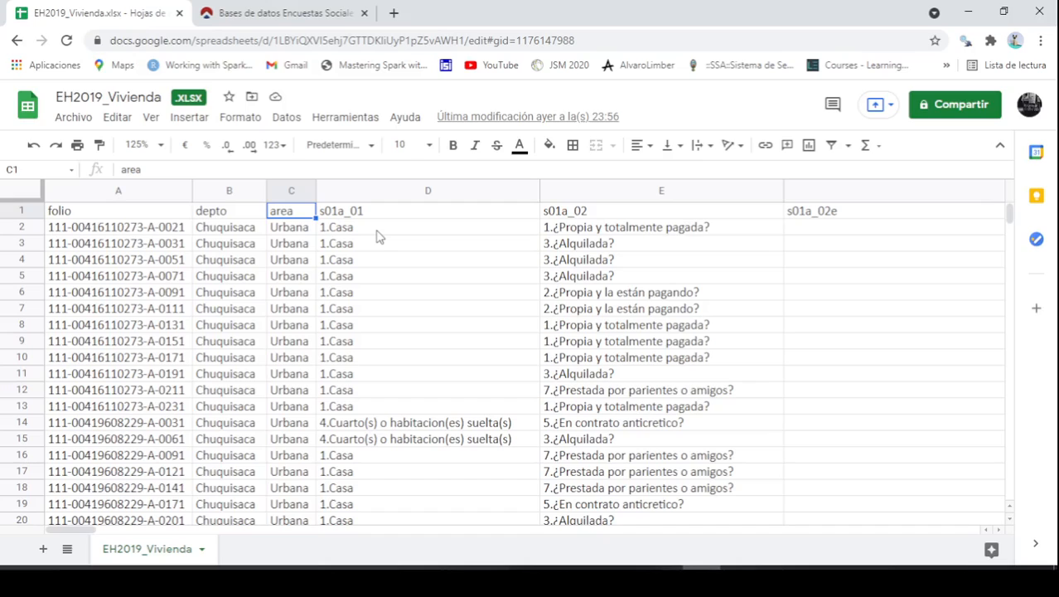
click(418, 217)
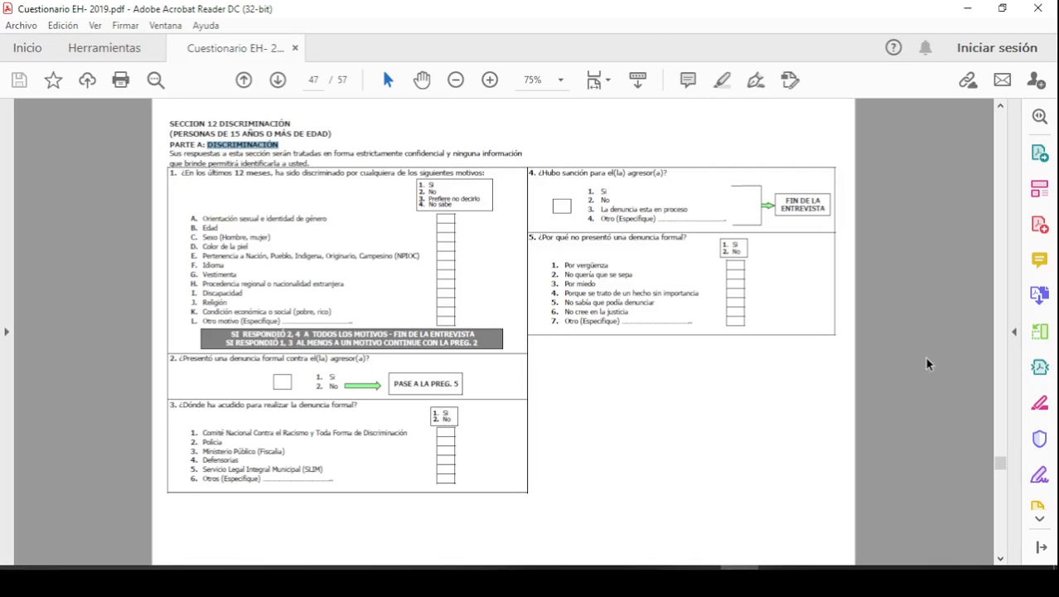
Return to the EH 2019 questionnaire PDF, find Sección 1 Vivienda on page 4 and enlarge the page to 105%.
drag(1002, 463, 970, 50)
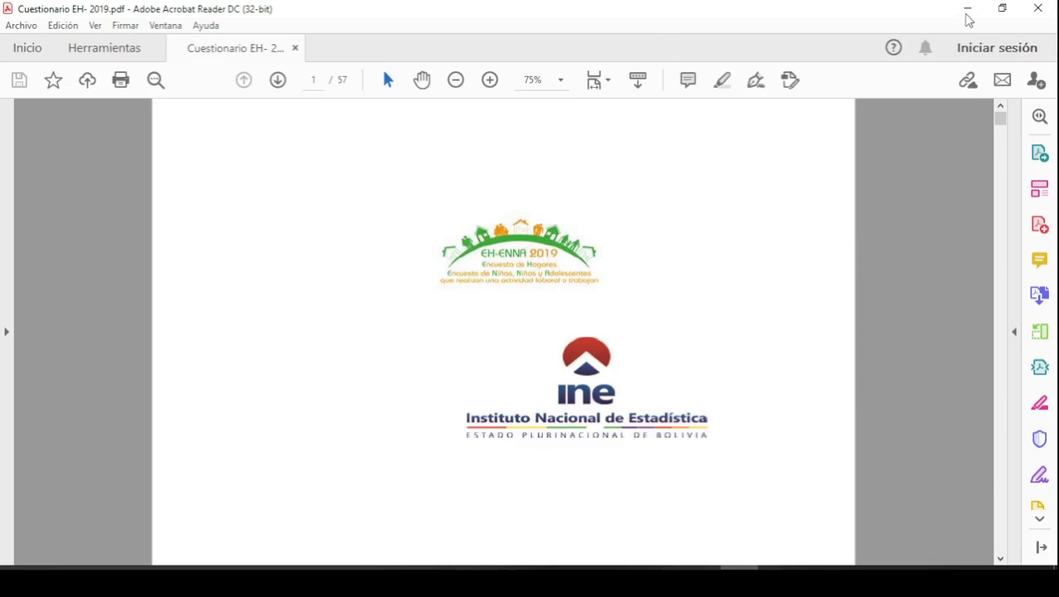
click(966, 12)
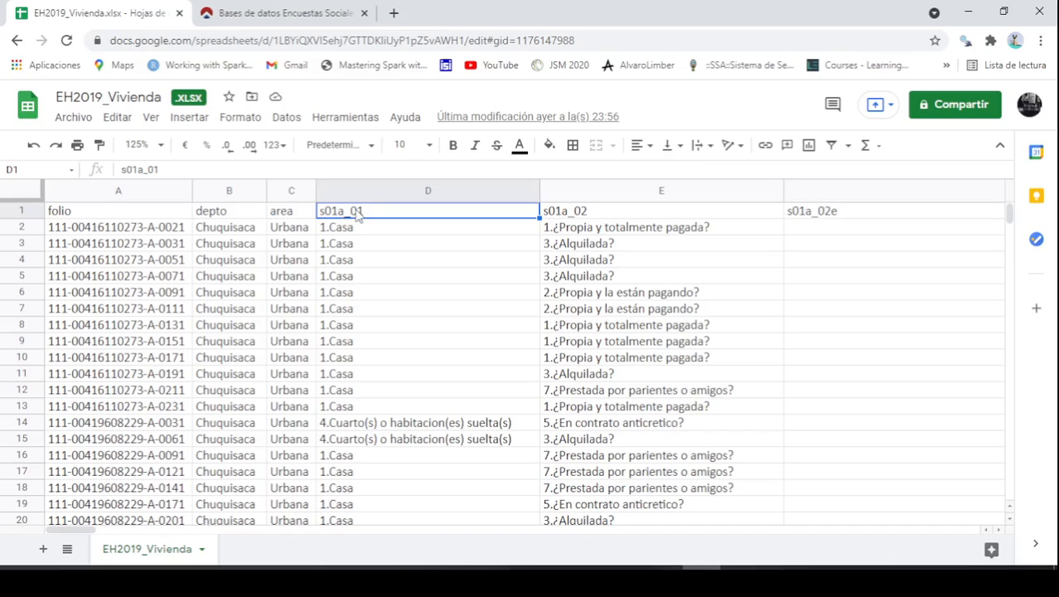
click(738, 580)
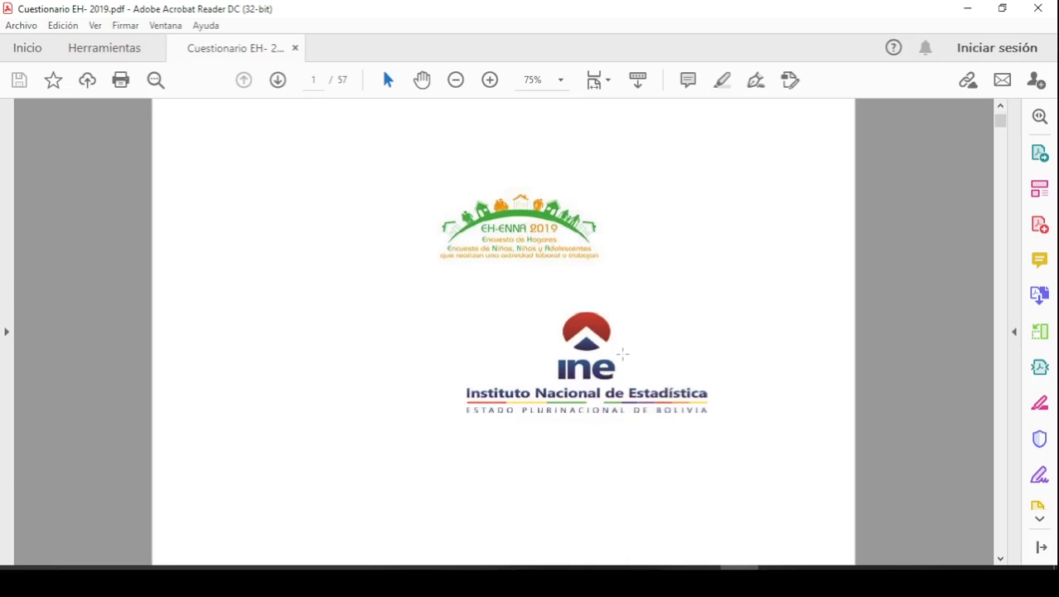
scroll(627, 331, down, 7)
scroll(628, 315, down, 10)
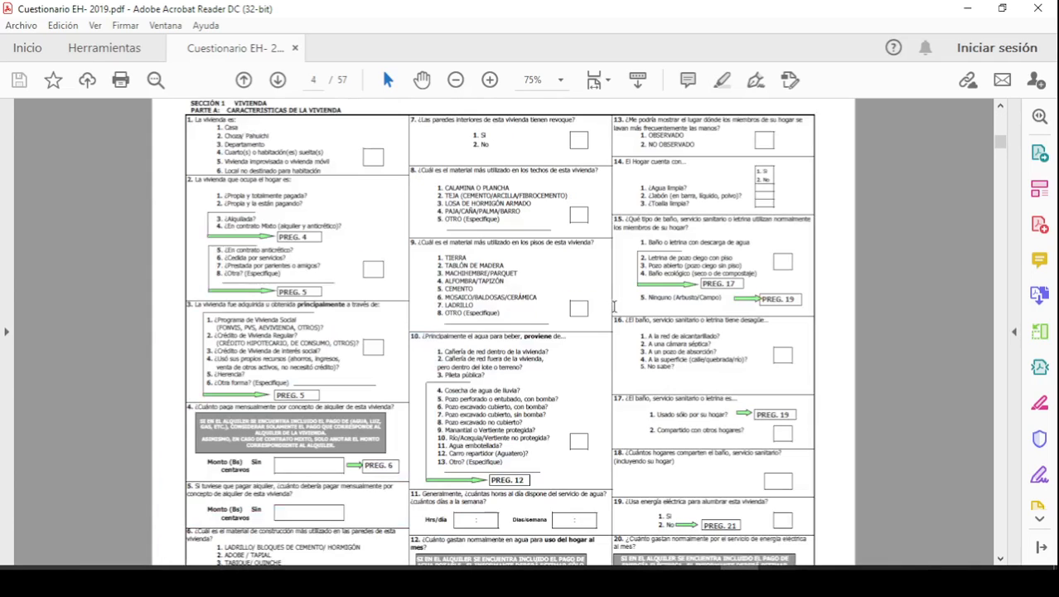
click(490, 80)
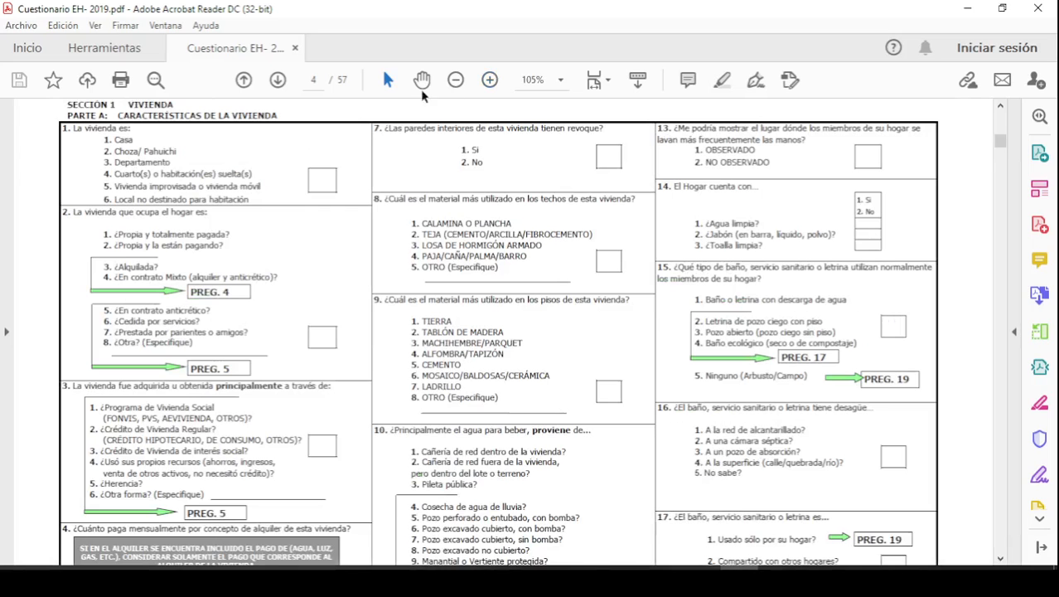
Examine the Parte A heading and questions 1 and 2 about the dwelling in Sección 1 Vivienda.
drag(128, 117, 175, 119)
click(172, 126)
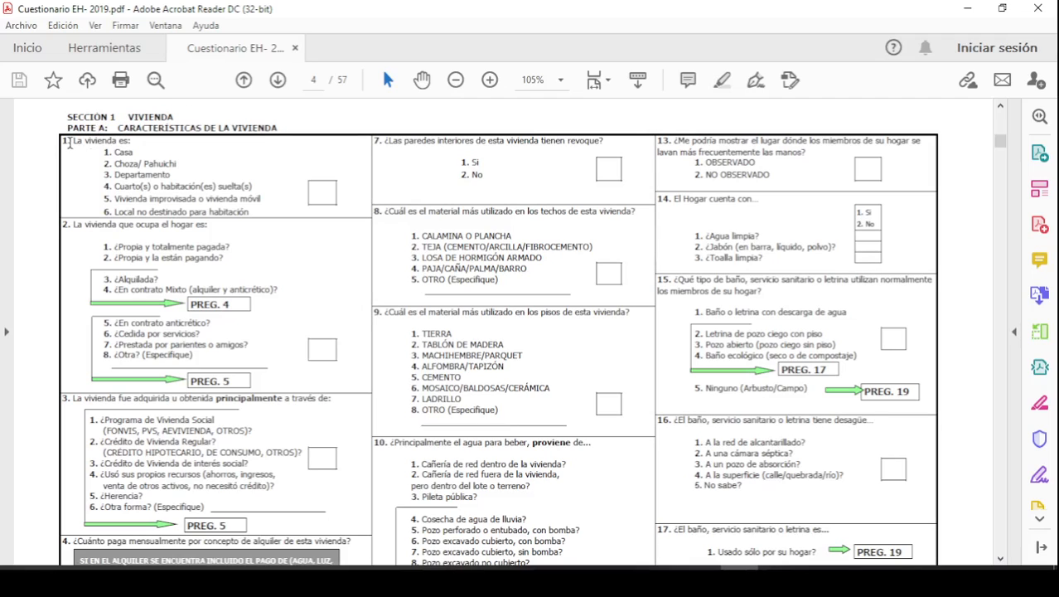
double_click(63, 140)
click(74, 219)
Switch to Google Sheets, select the s01a_01 and s01a_02 columns in turn and compare them with questions 1 and 2 of the questionnaire.
key(alt+Tab)
key(Tab)
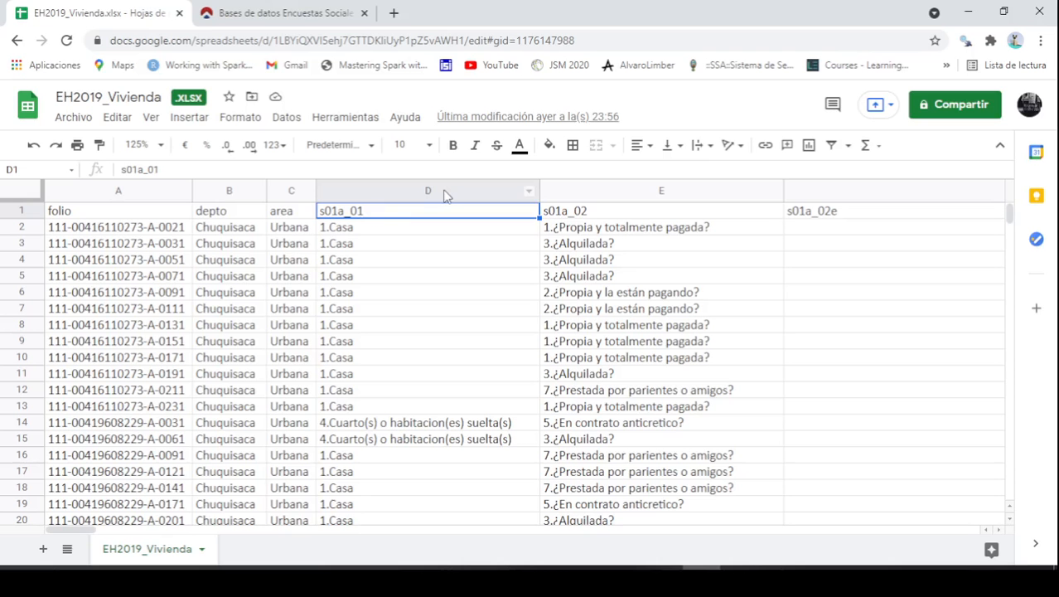
click(444, 193)
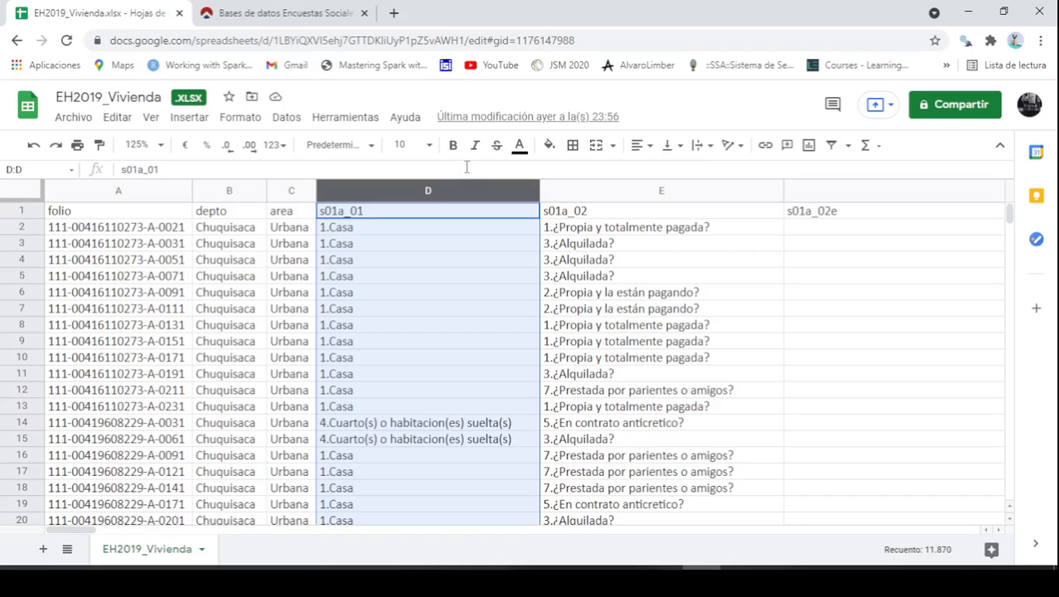
drag(638, 199, 644, 187)
click(643, 185)
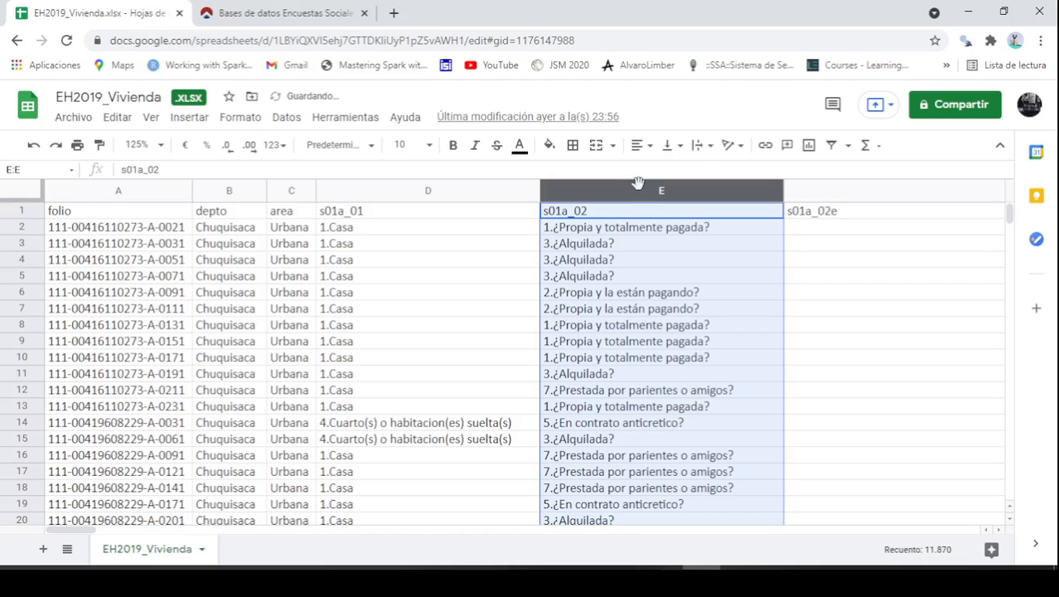
key(alt+Tab)
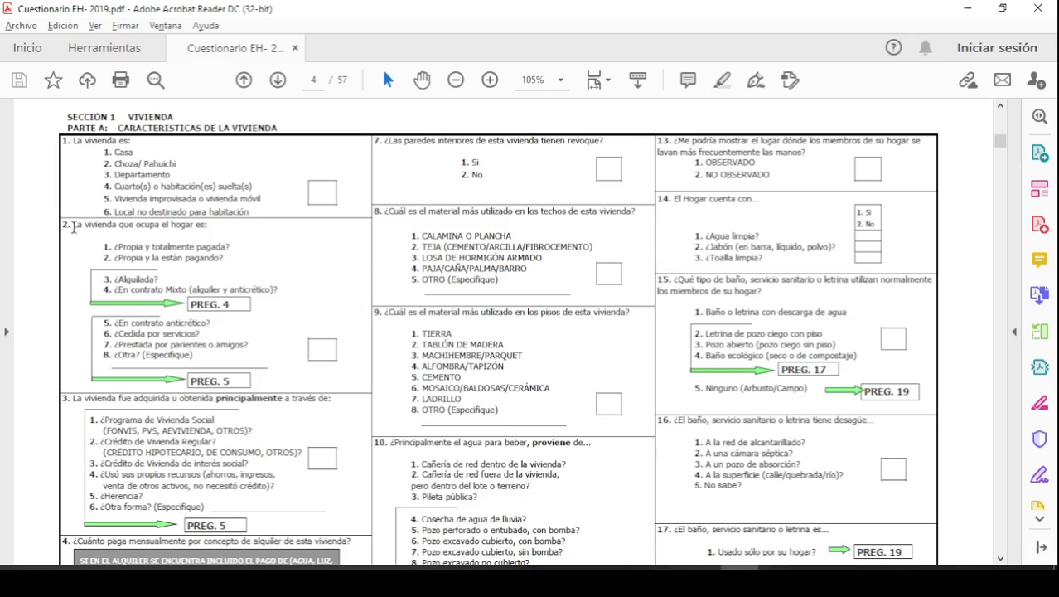
key(alt+Tab)
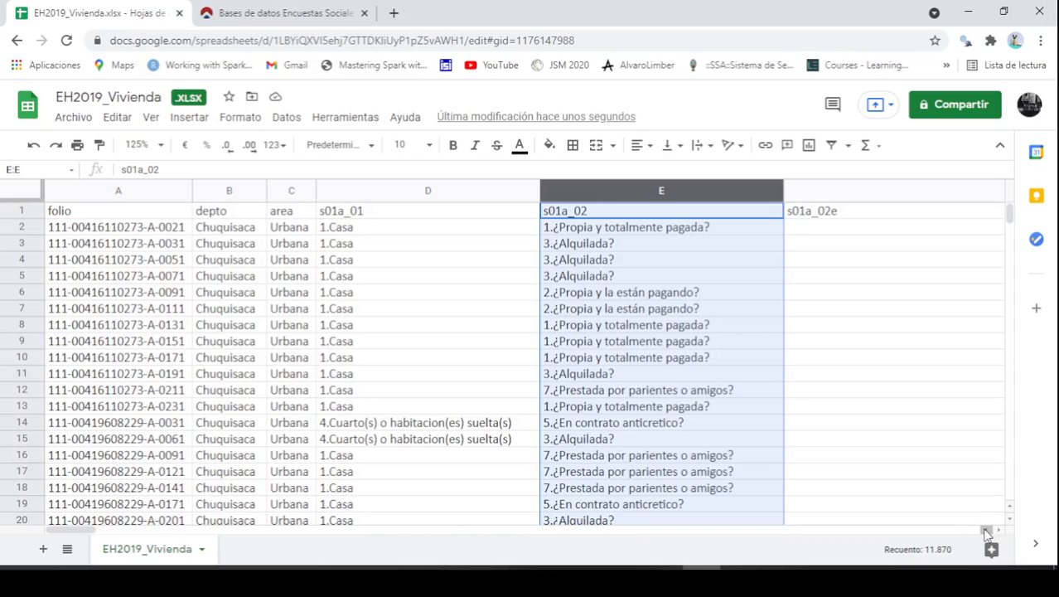
Examine the variable headers in row 1 of EH2019_Vivienda from s01a_03 through s01a_07.
click(720, 270)
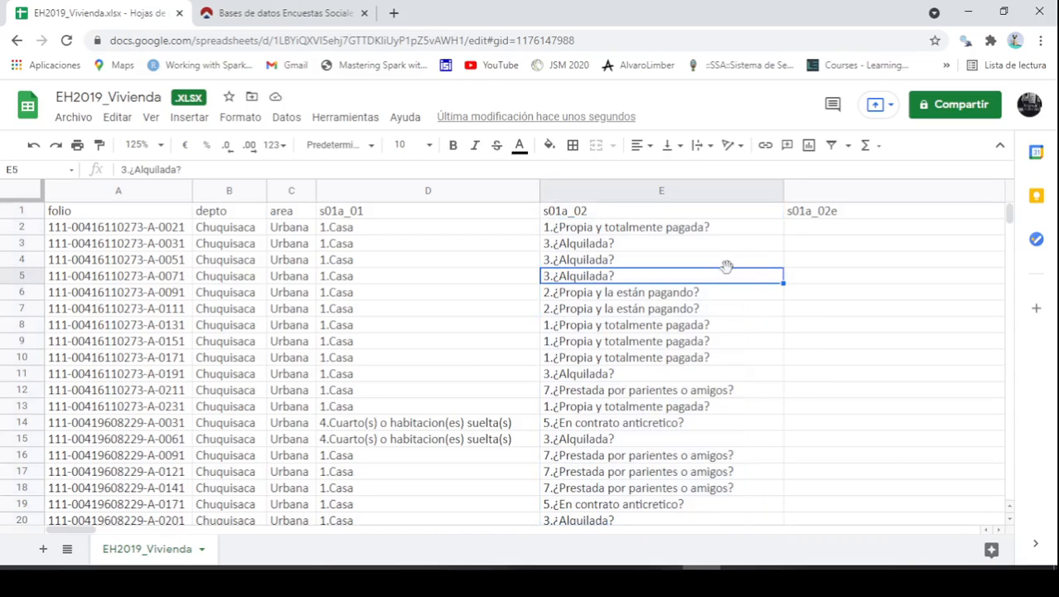
key(Right)
key(Right)
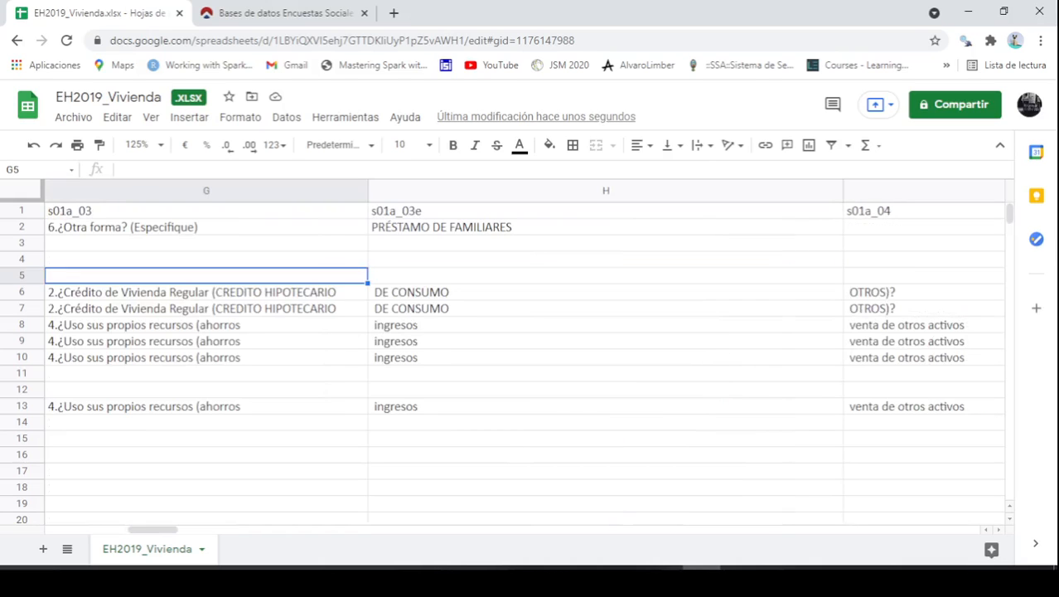
key(Up)
key(Up)
key(Up)
key(Up)
key(Right)
key(Right)
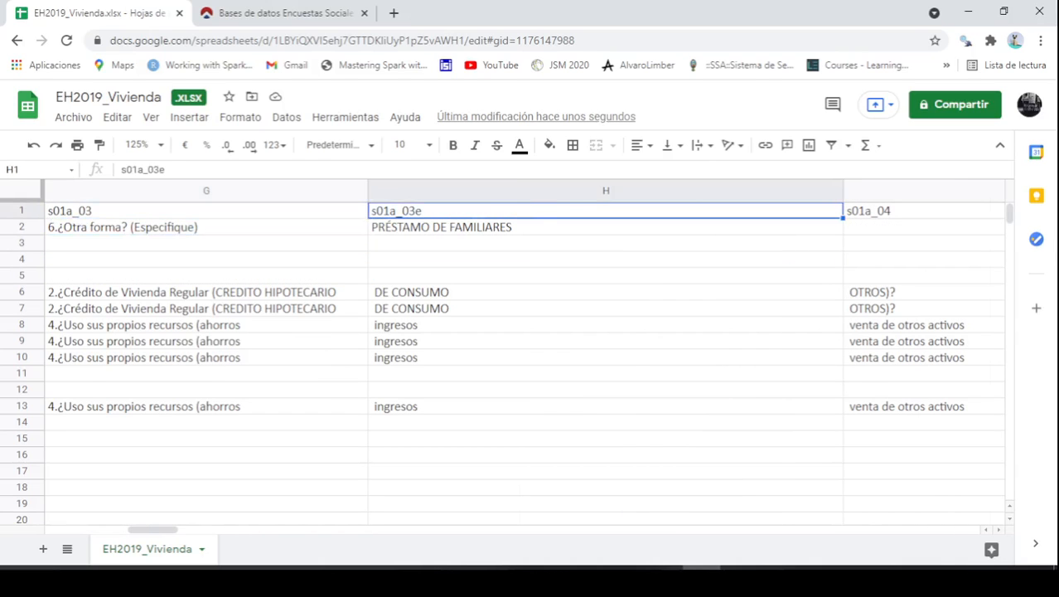
key(Right)
key(Right)
key(Right)
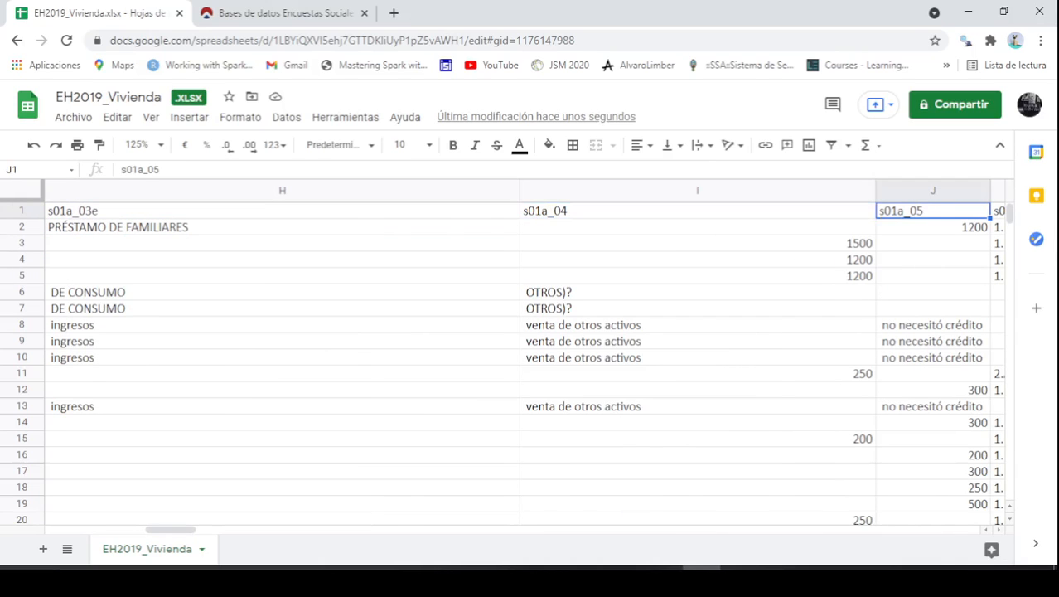
key(Left)
key(Right)
key(Right)
key(Right)
key(Right)
key(Right)
key(Right)
key(Right)
key(Right)
key(Right)
key(Right)
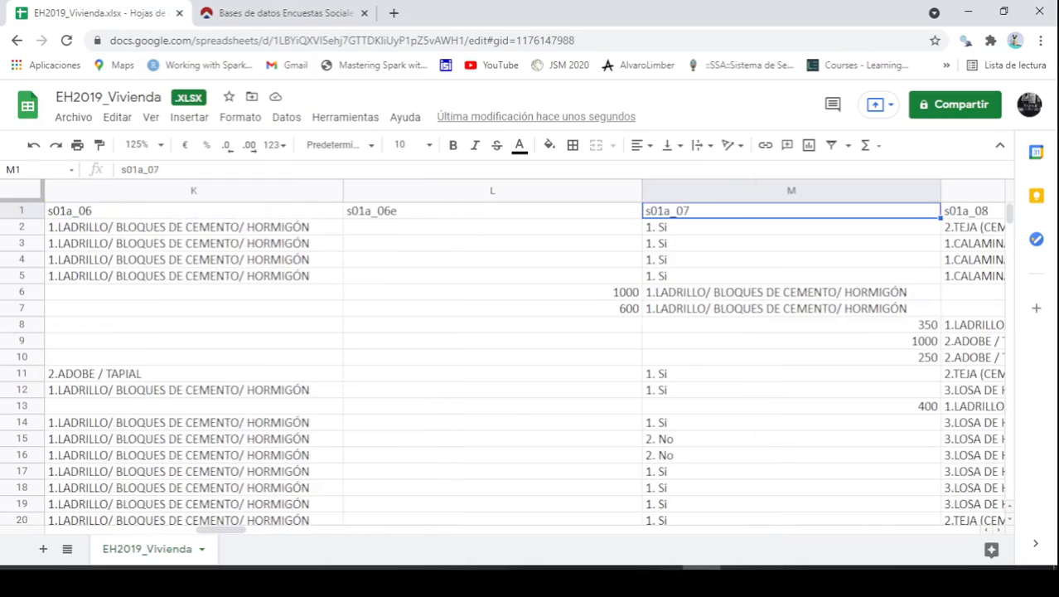
Continue through the row 1 variable headers from s01a_08 to s01a_21.
key(Right)
key(Right)
key(Right)
key(Right)
key(Right)
key(Right)
key(Right)
key(Right)
key(Right)
key(Right)
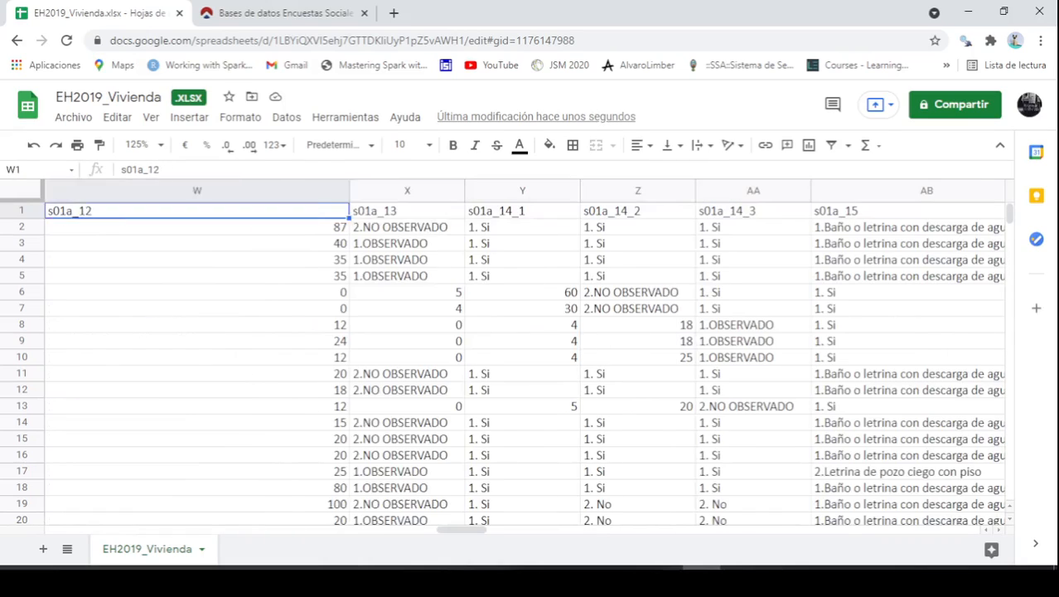
key(Right)
key(Right)
key(Right)
key(Right)
key(Right)
key(Right)
key(Right)
key(Right)
key(Right)
key(Right)
key(Right)
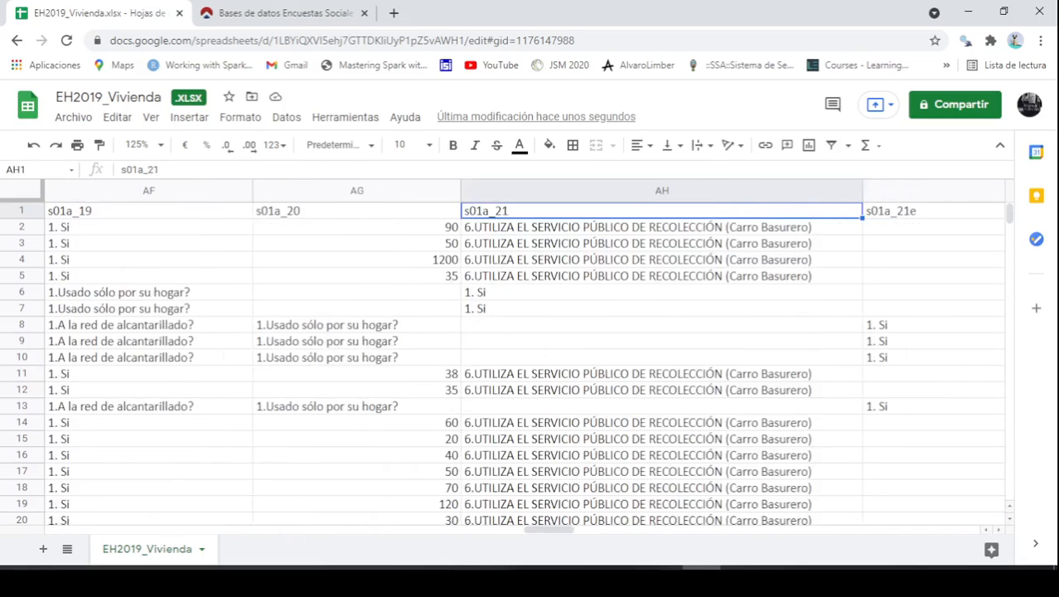
Examine the remaining row 1 headers from s01a_21e to s01a_31 and the closing upm, estrato and factor variables.
key(Right)
key(Right)
key(Right)
key(Right)
key(Right)
key(Right)
key(Right)
key(Right)
key(Right)
key(Right)
key(Right)
key(Right)
key(Right)
key(Right)
key(Right)
key(Right)
key(Right)
key(Right)
key(Right)
key(Right)
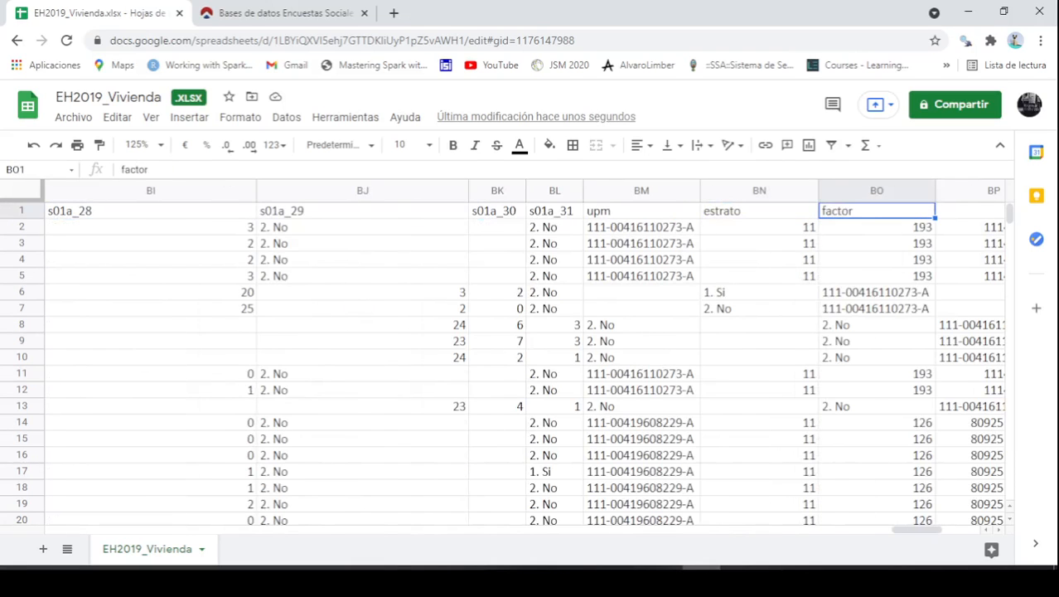
key(Right)
key(Right)
key(Right)
key(Left)
key(Left)
key(Left)
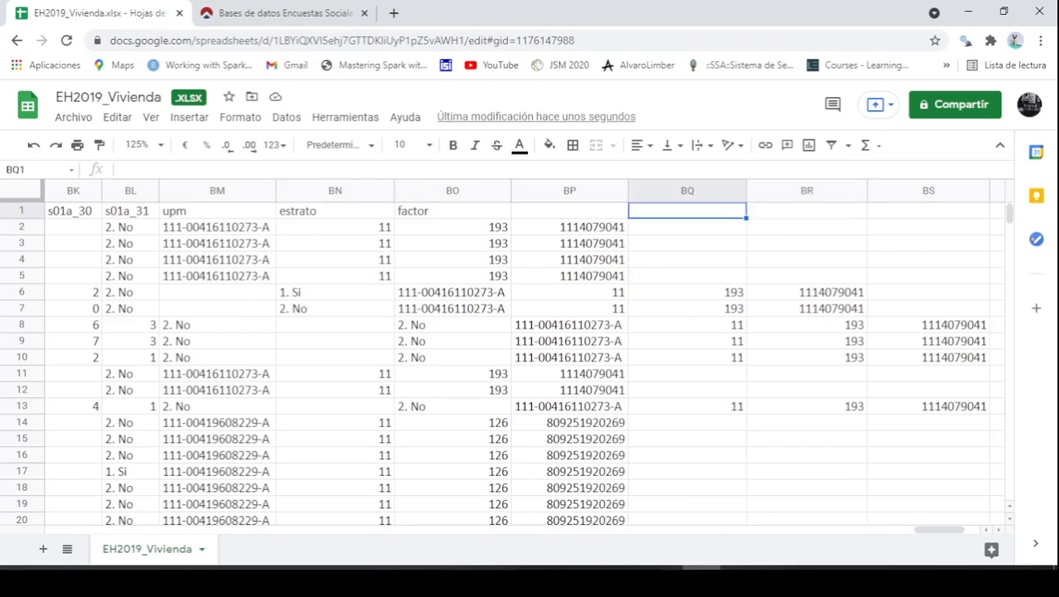
key(Left)
key(Left)
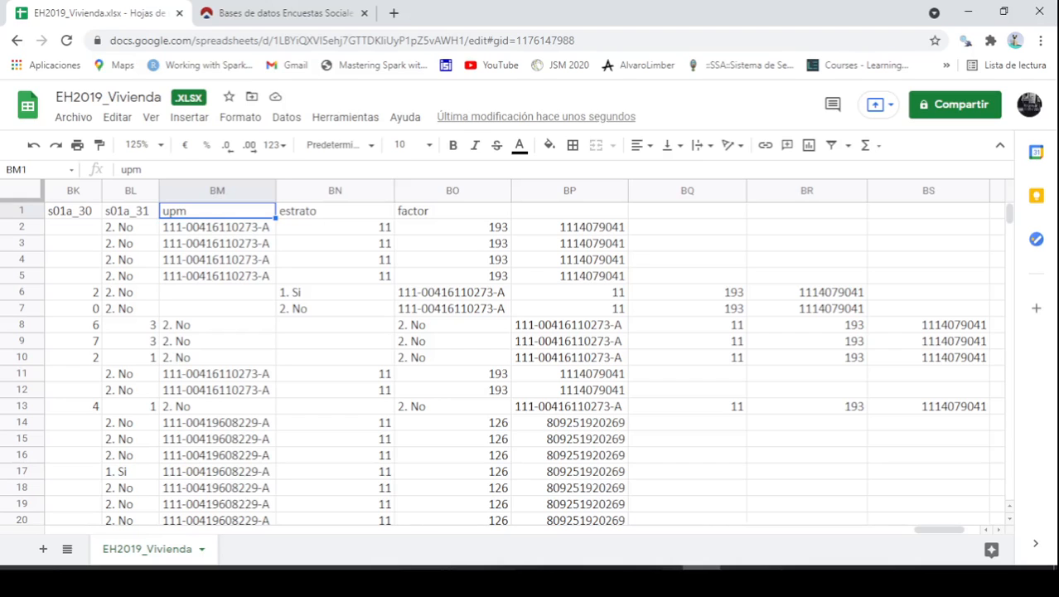
Check the unlabelled columns beyond factor and go back along row 1 to the s01a_28 header.
key(Right)
key(Right)
key(Right)
key(Right)
key(Right)
key(Right)
key(Right)
key(Right)
key(Left)
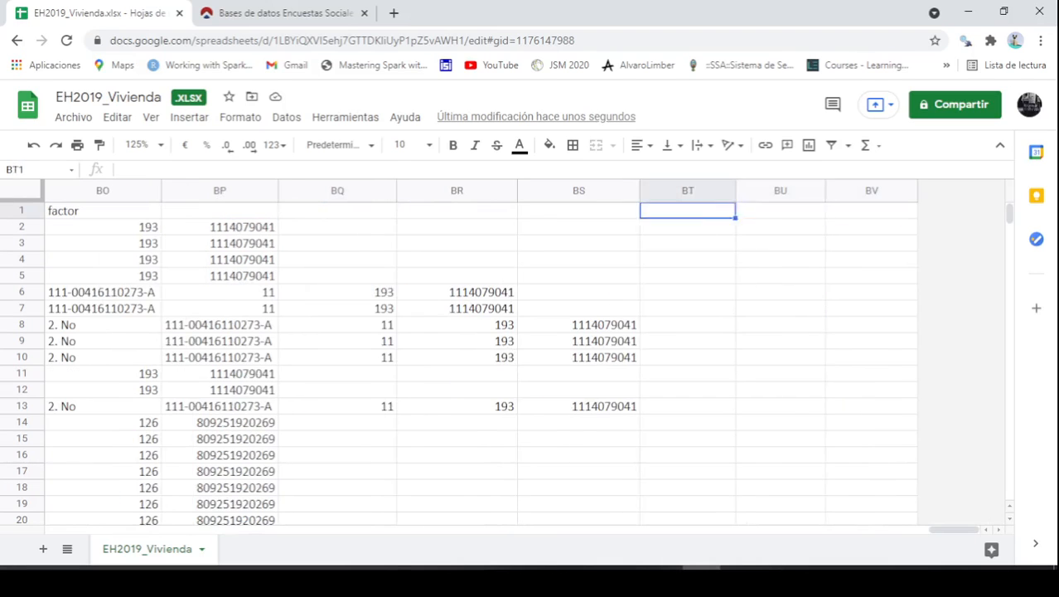
key(Left)
key(Left)
key(Left)
key(Left)
key(Left)
key(Left)
key(Left)
key(Left)
key(Left)
key(Left)
key(Left)
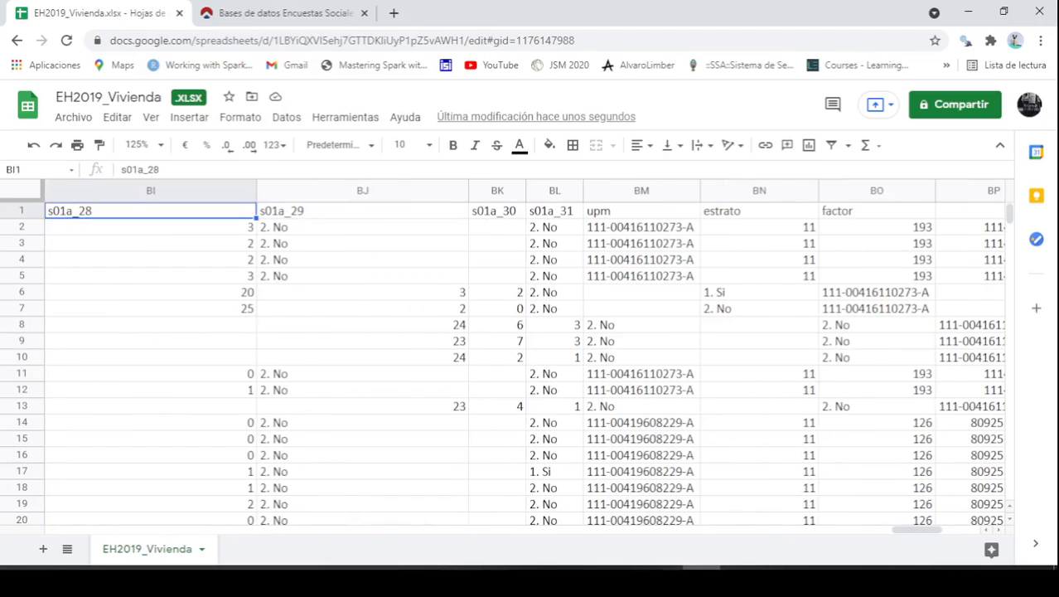
Review the answers along row 6 backwards from s01a_28 to s01a_22_1b.
key(Down)
key(Down)
key(Down)
key(Down)
key(Down)
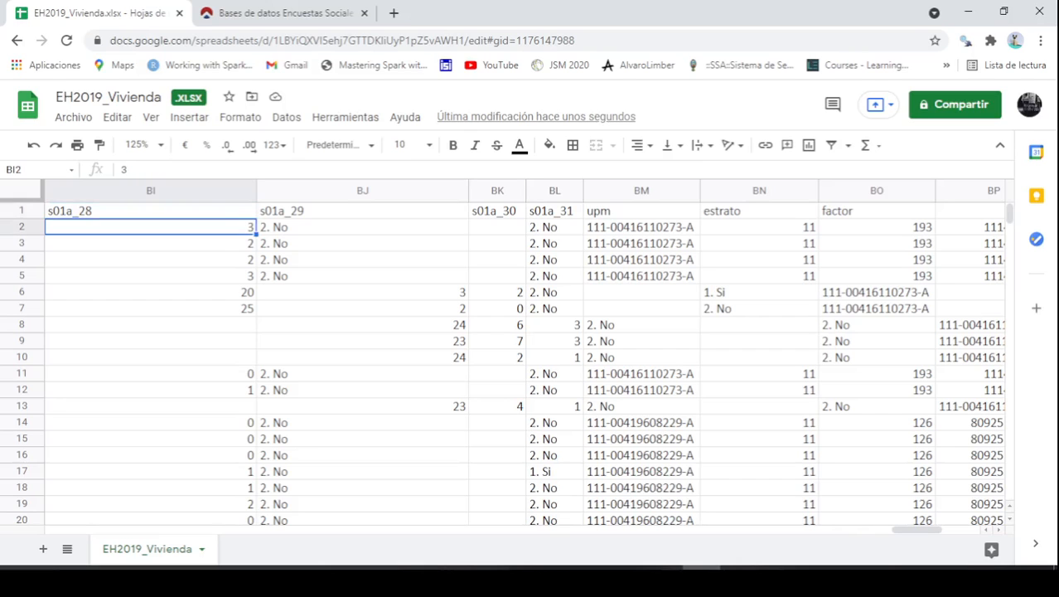
key(Left)
key(Left)
key(Left)
key(Left)
key(Left)
key(Left)
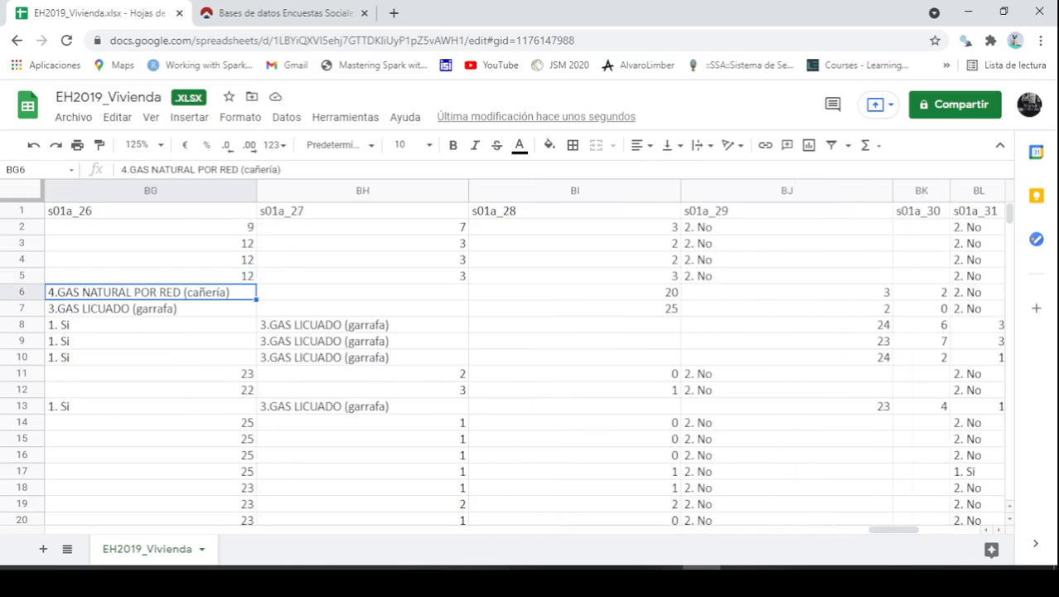
key(Left)
key(Left)
key(Left)
key(Left)
key(Left)
key(Left)
key(Left)
key(Left)
key(Left)
key(Left)
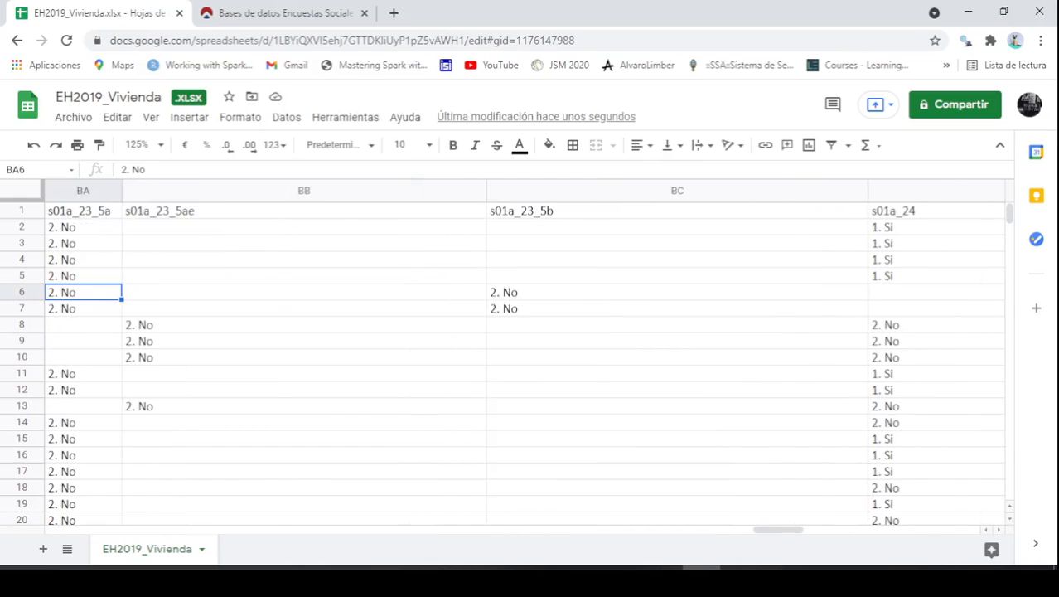
key(Left)
key(Left)
key(Left)
key(Left)
key(Left)
key(Left)
key(Left)
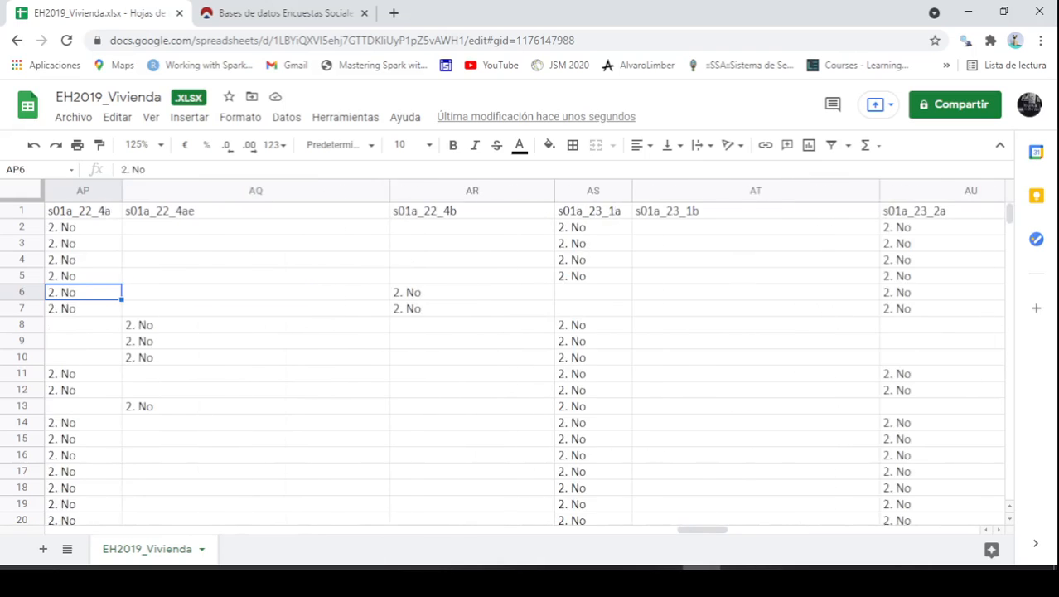
key(Left)
key(Left)
key(Left)
key(Left)
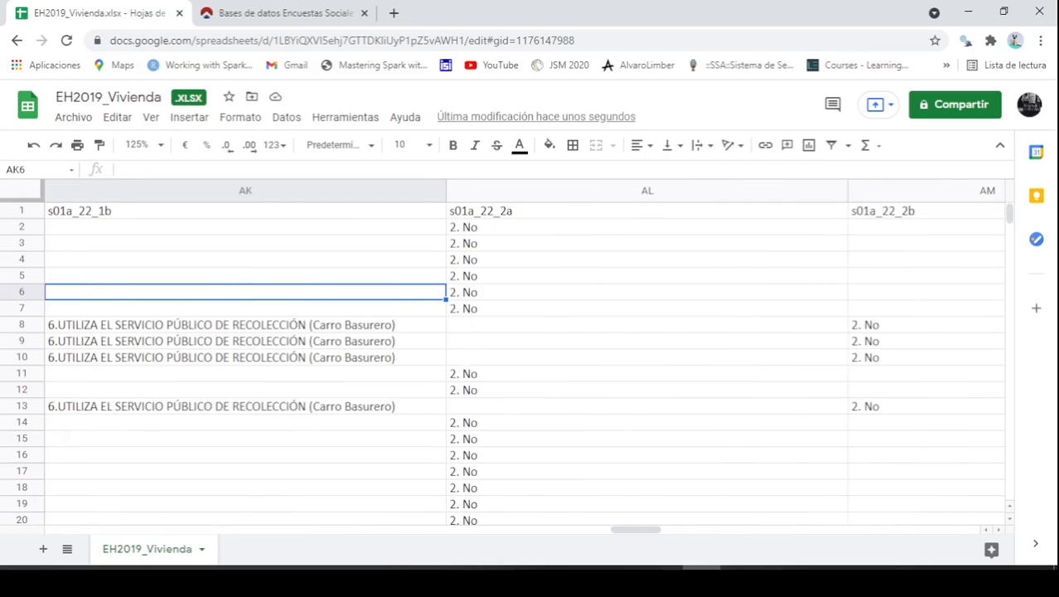
Review the answers along row 6 backwards from s01a_22_1b to s01a_10e.
key(Left)
key(Left)
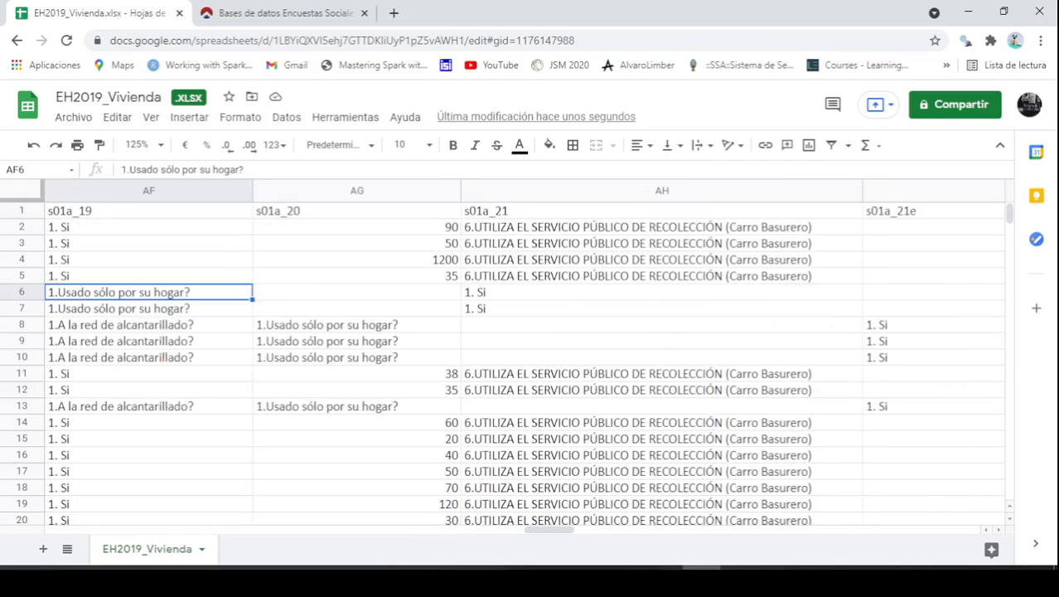
key(Left)
key(Left)
key(Left)
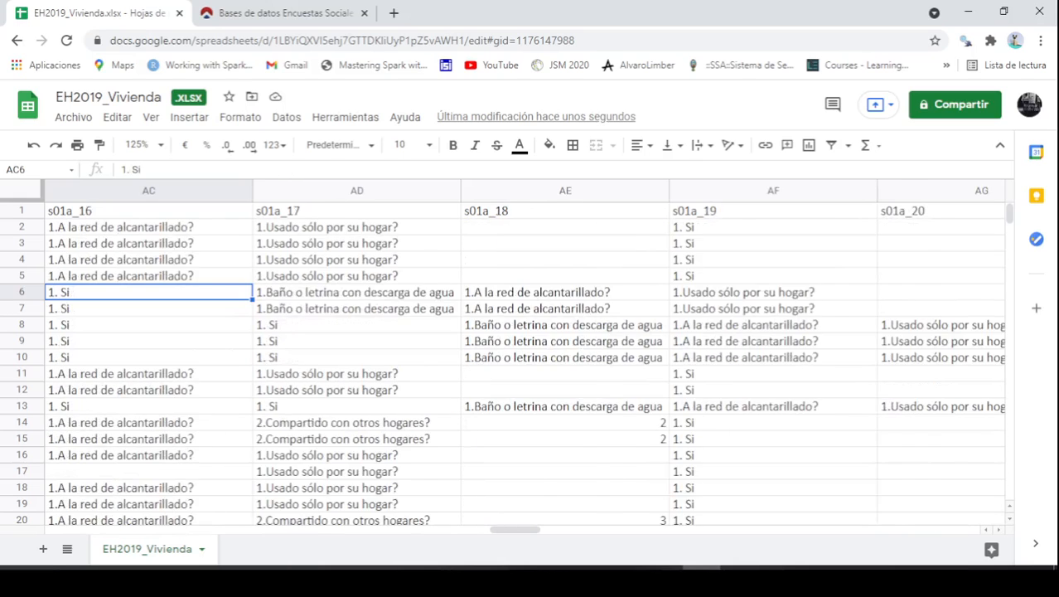
key(Left)
key(Left)
key(Left)
key(Left)
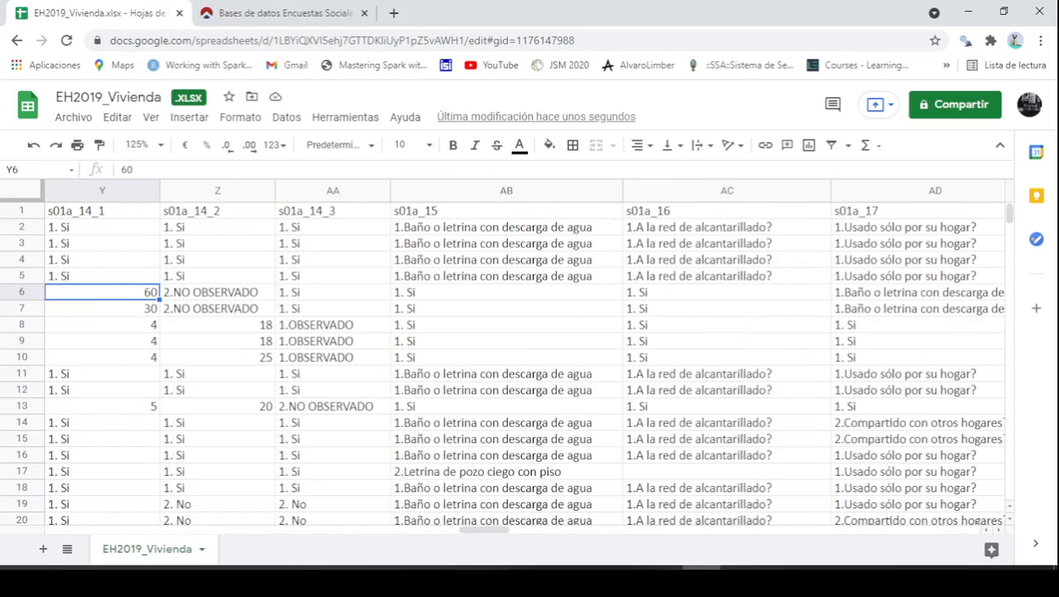
key(Left)
key(Left)
key(Left)
key(Left)
key(Left)
key(Left)
key(Left)
key(Left)
key(Left)
key(Left)
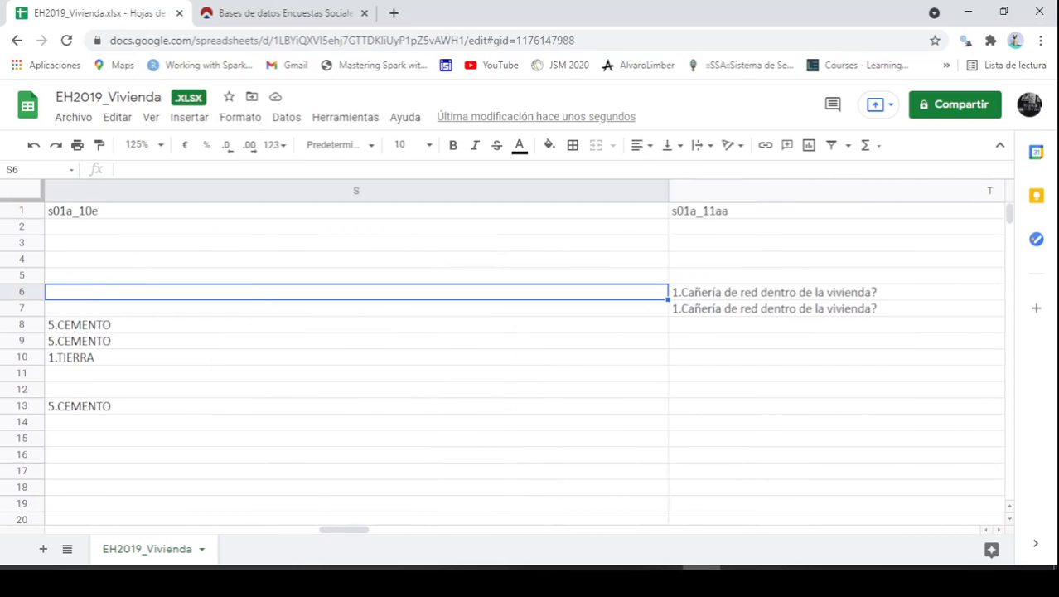
Continue back along row 6 through the answers from s01a_10e to s01a_02.
key(Left)
key(Left)
key(Left)
key(Left)
key(Left)
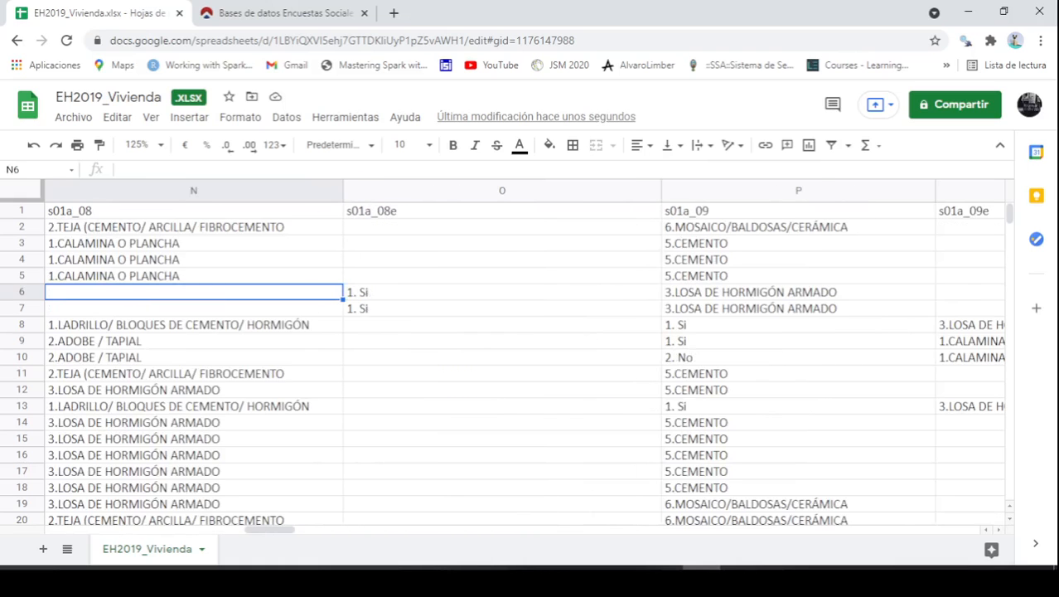
key(Left)
key(Left)
key(Left)
key(Left)
key(Left)
key(Left)
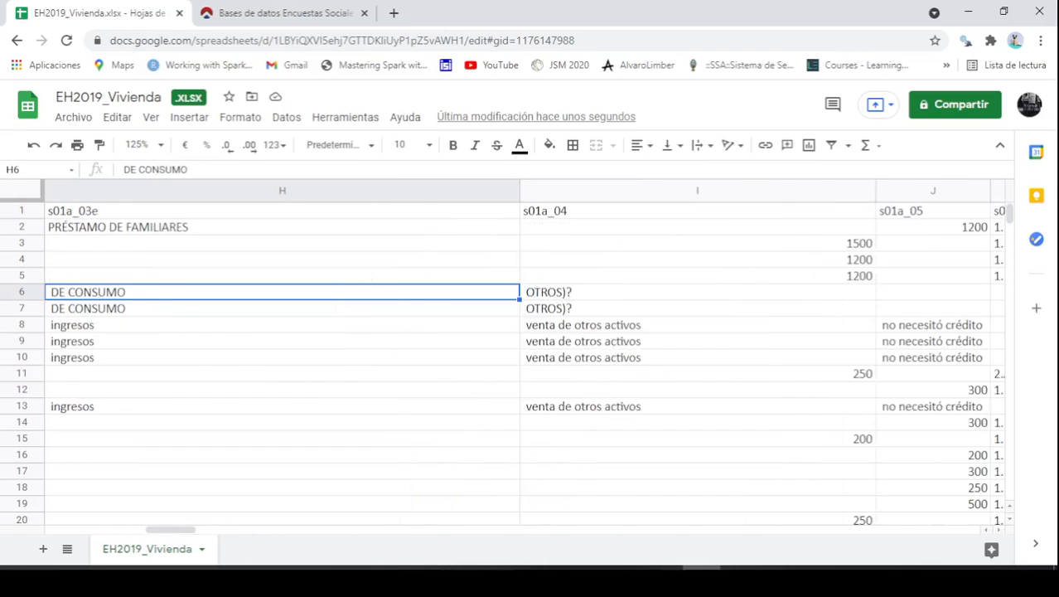
Examine how the row 6 answers for s01a_02, s01a_03, s01a_03e and s01a_04 are laid out across the columns.
key(Right)
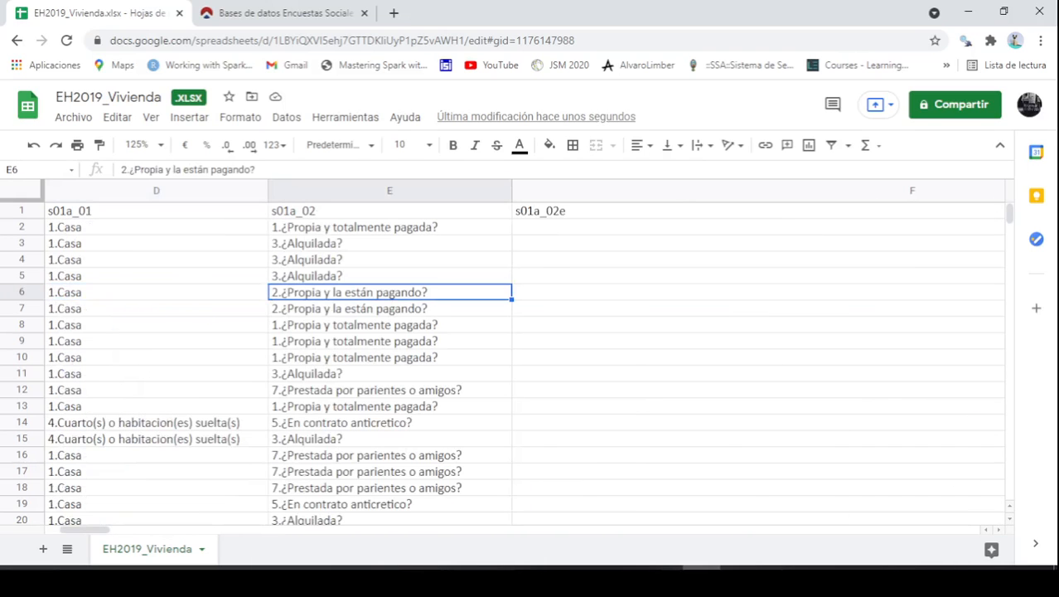
key(Right)
key(Right)
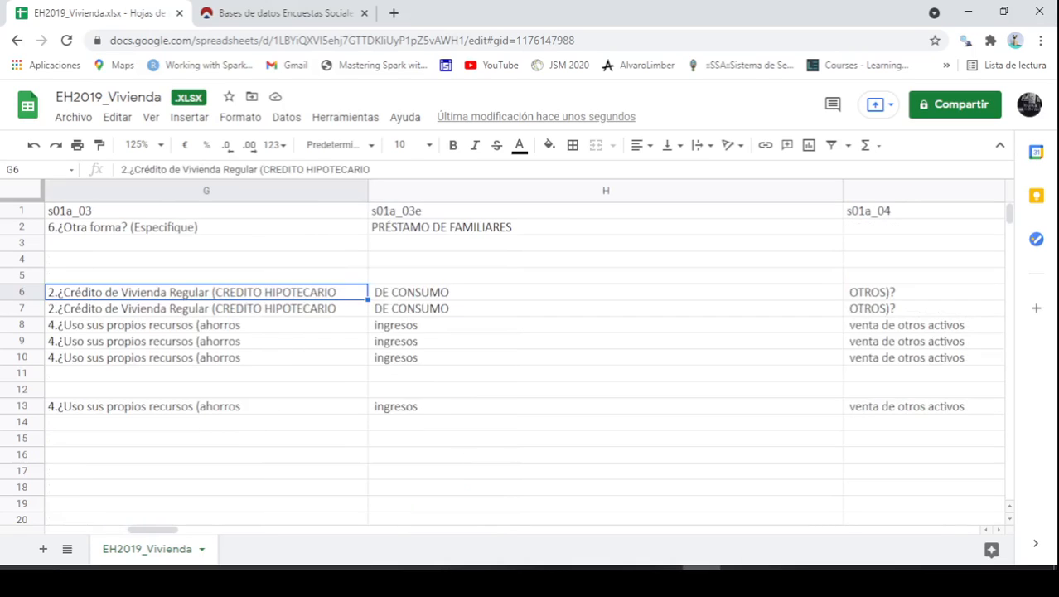
key(Right)
key(Right)
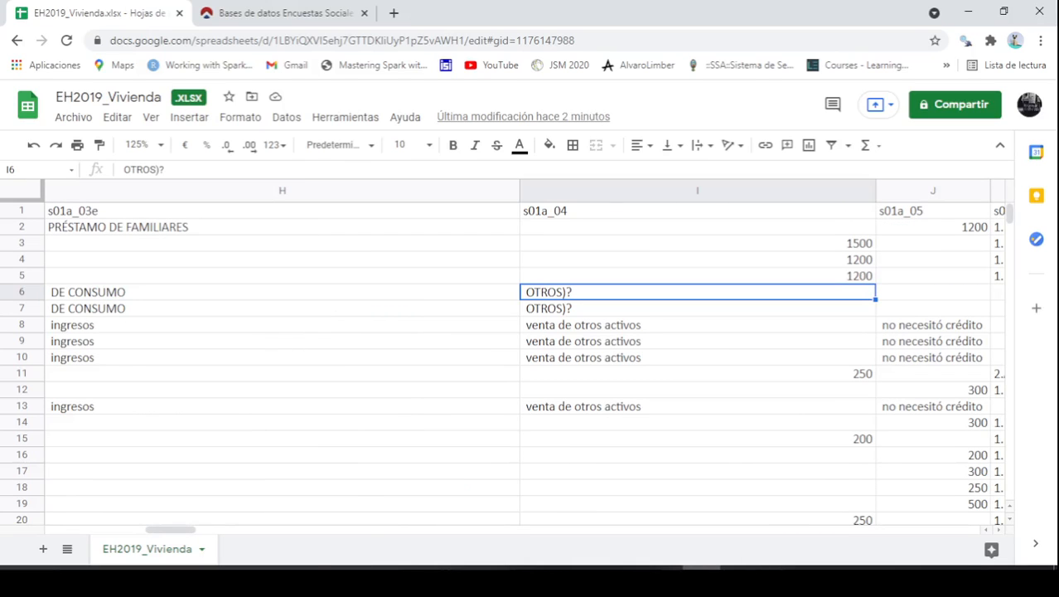
Follow the row 6 answers forward from s01a_04 to s01a_11ab.
key(Right)
key(Right)
key(Right)
key(Right)
key(Right)
key(Right)
key(Right)
key(Right)
key(Right)
key(Right)
key(Right)
key(Right)
key(Right)
key(Right)
key(Right)
key(Right)
key(Right)
key(Right)
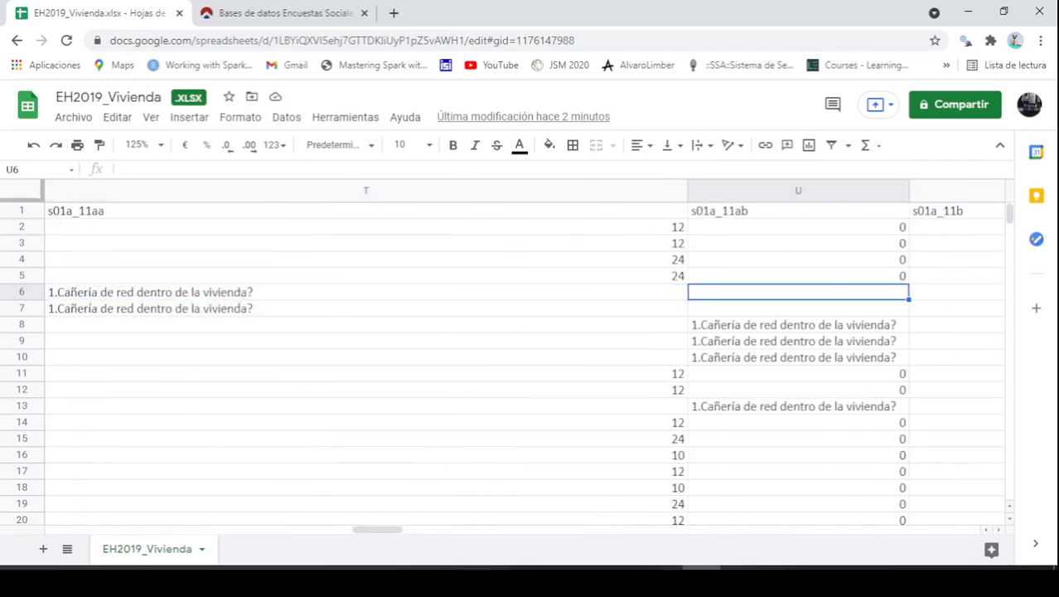
Continue forward along row 6 through the answers from s01a_11ab to s01a_22_1b.
key(Right)
key(Right)
key(Right)
key(Right)
key(Right)
key(Right)
key(Right)
key(Right)
key(Right)
key(Right)
key(Right)
key(Right)
key(Right)
key(Right)
key(Right)
key(Right)
key(Right)
key(Right)
key(Right)
key(Right)
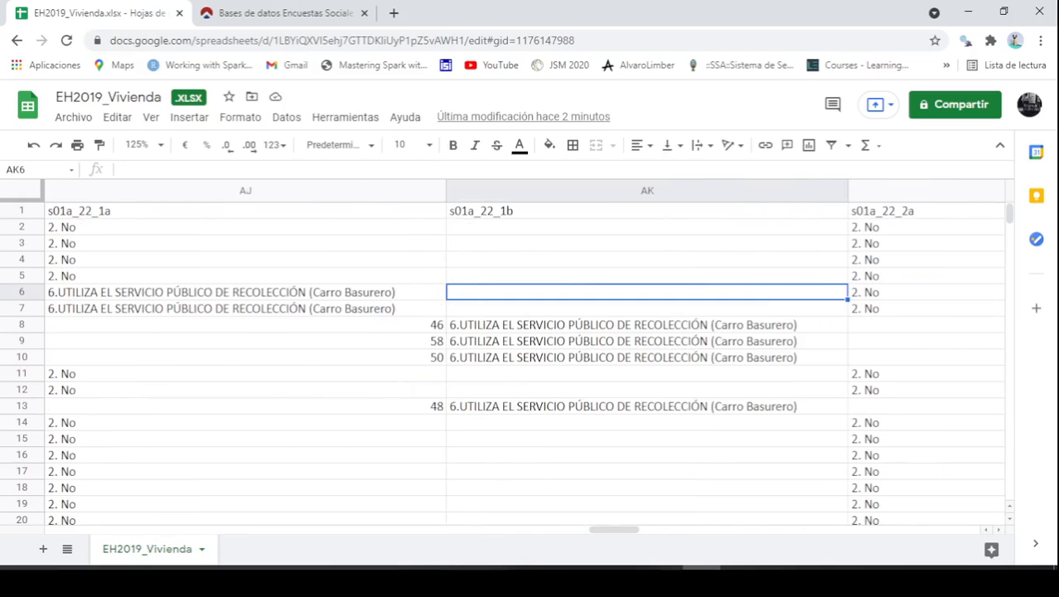
Check the remaining row 6 answers from s01a_22_1b forward to s01a_31.
key(Right)
key(Right)
key(Right)
key(Right)
key(Right)
key(Right)
key(Right)
key(Right)
key(Right)
key(Right)
key(Right)
key(Right)
key(Right)
key(Right)
key(Right)
key(Right)
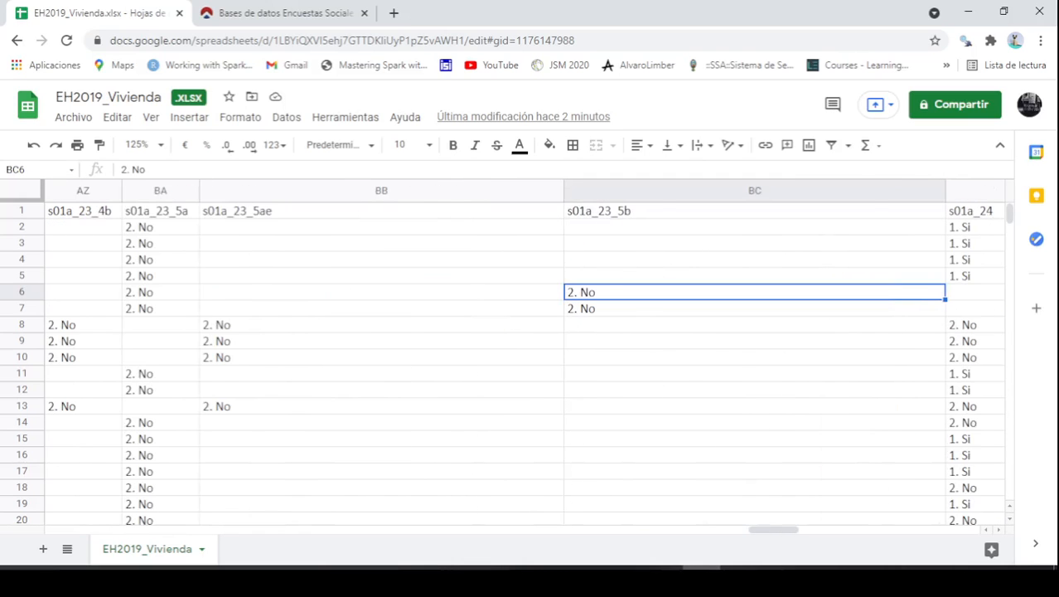
key(Right)
key(Right)
key(Right)
key(Right)
key(Right)
key(Right)
key(Right)
key(Right)
key(Right)
key(Right)
key(Right)
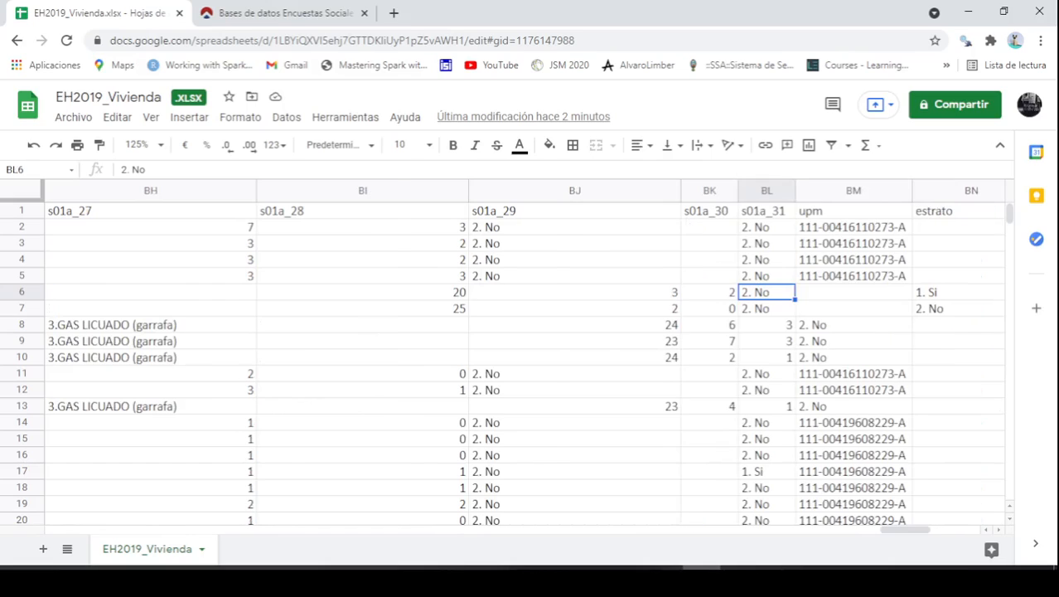
Go back along row 6 from the s01a_31 answer to the s01a_17 answer.
key(Left)
key(Left)
key(Left)
key(Left)
key(Left)
key(Left)
key(Left)
key(Left)
key(Left)
key(Left)
key(Left)
key(Left)
key(Left)
key(Left)
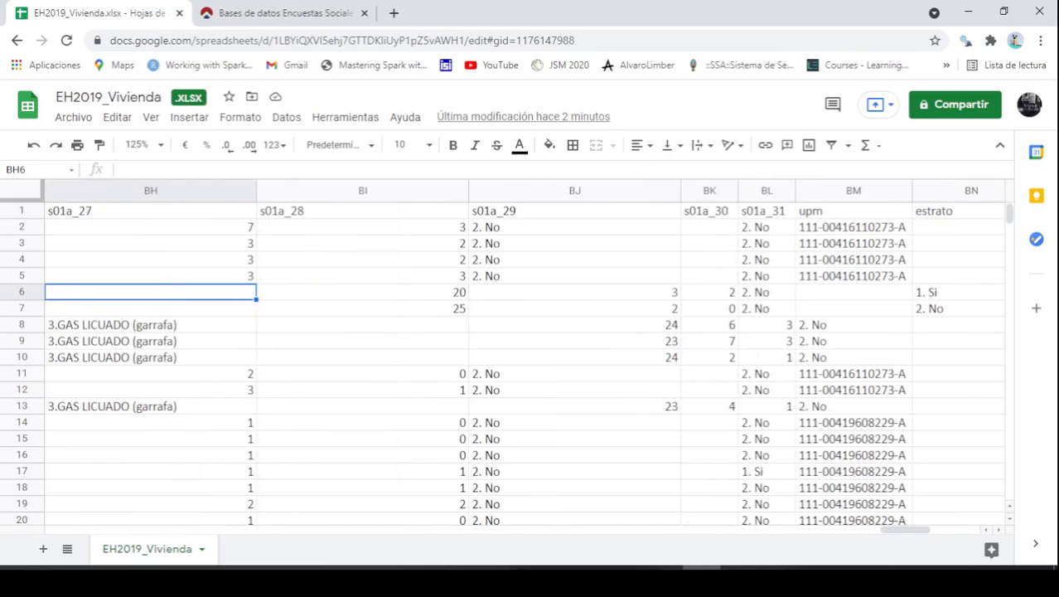
key(Left)
key(Left)
key(Left)
key(Left)
key(Left)
key(Left)
key(Left)
key(Left)
key(Left)
key(Left)
key(Left)
key(Left)
key(Left)
key(Left)
key(Left)
key(Left)
key(Left)
key(Left)
key(Left)
key(Left)
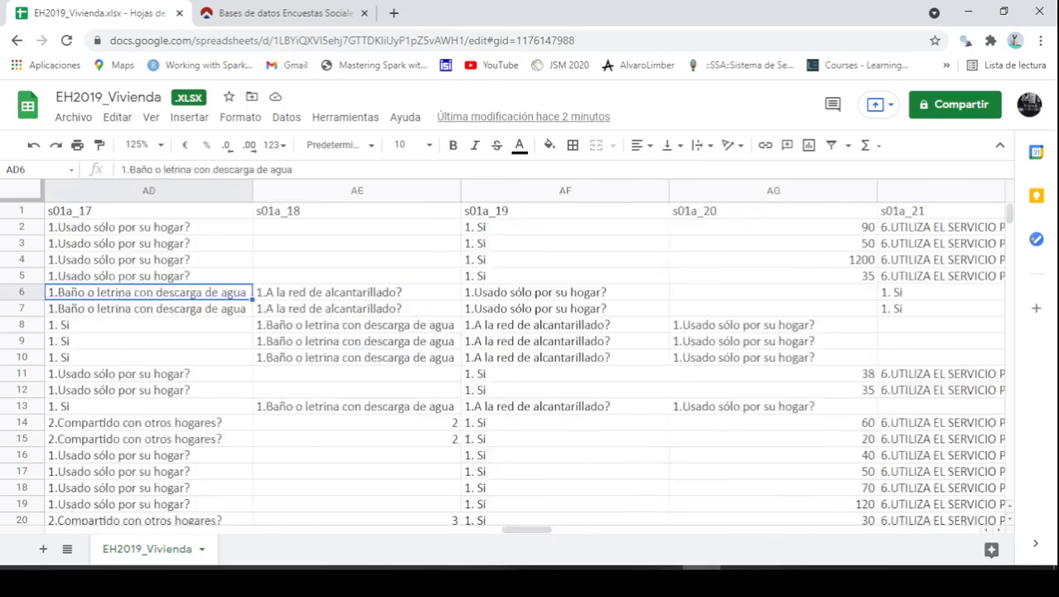
Return along row 6 from the s01a_17 answer to the folio column.
key(Left)
key(Left)
key(Left)
key(Left)
key(Left)
key(Left)
key(Left)
key(Left)
key(Left)
key(Left)
key(Left)
key(Left)
Go up the folio column to its row 1 header and select the s01a_01 variable header in D1.
key(Up)
key(Up)
key(Up)
key(Up)
key(Up)
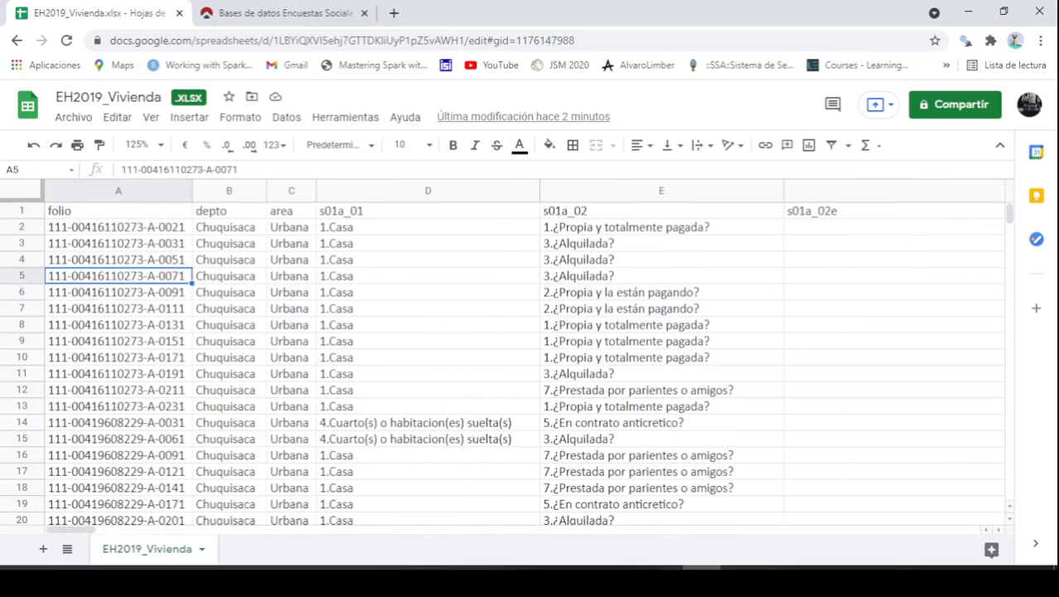
key(Down)
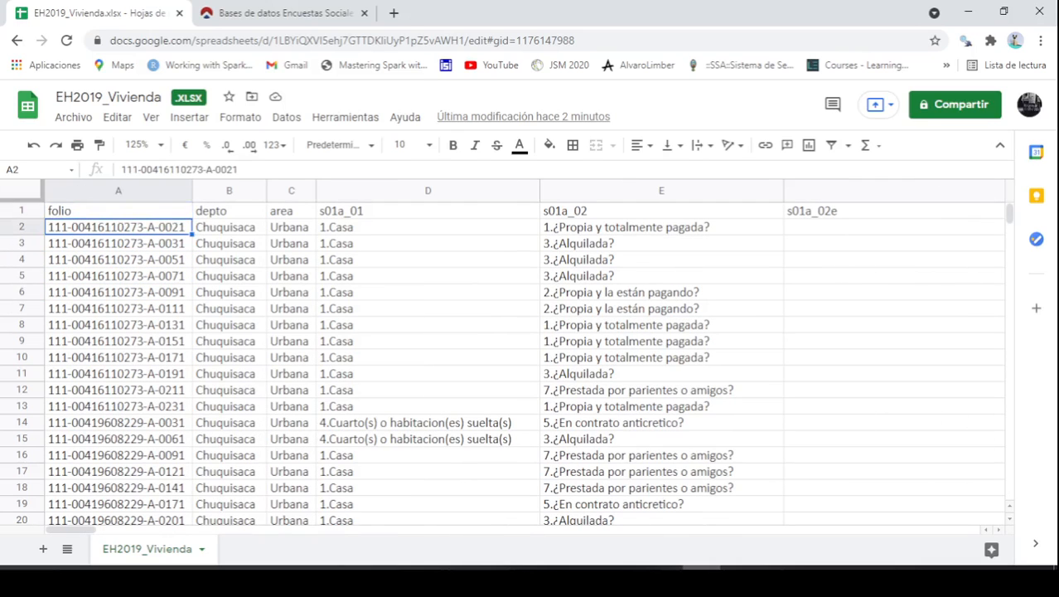
key(Up)
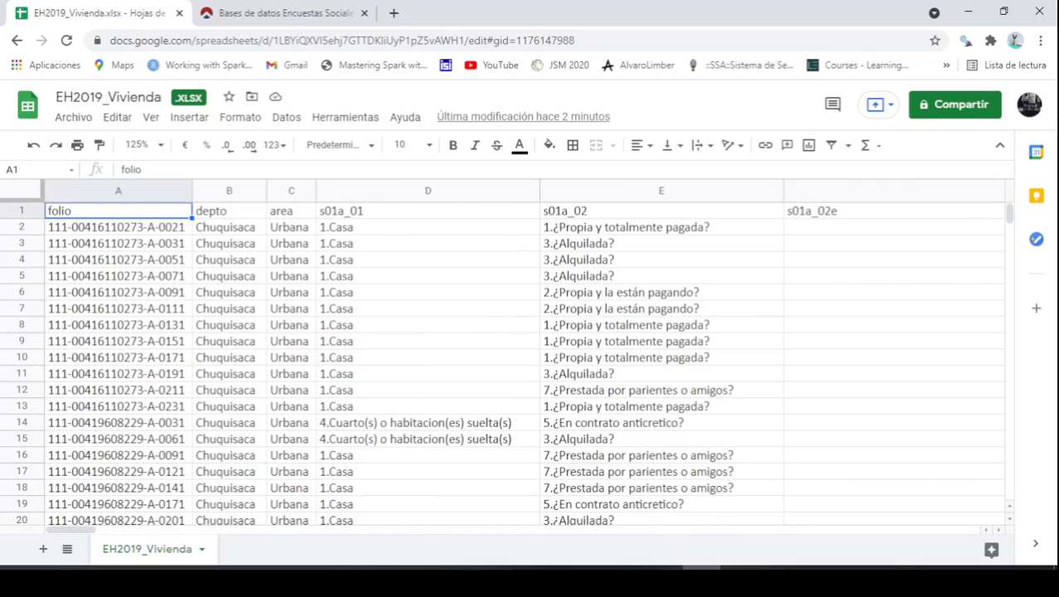
key(Down)
key(Up)
key(Right)
key(Right)
key(Right)
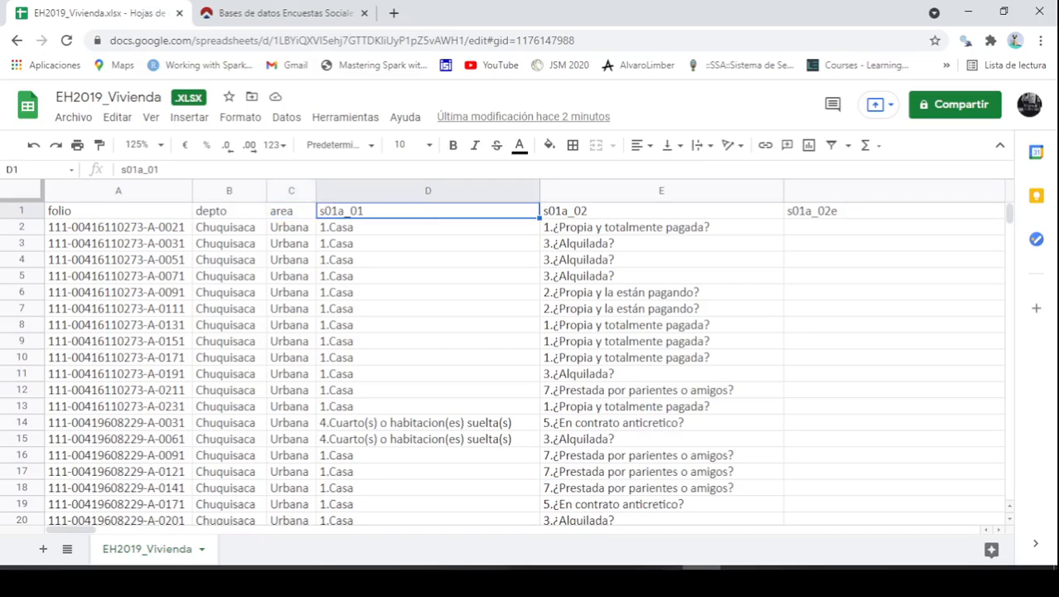
Point out the s01a_01, s01a_02e and s01a_02 variable headers in row 1.
key(Left)
key(Right)
key(alt+Tab)
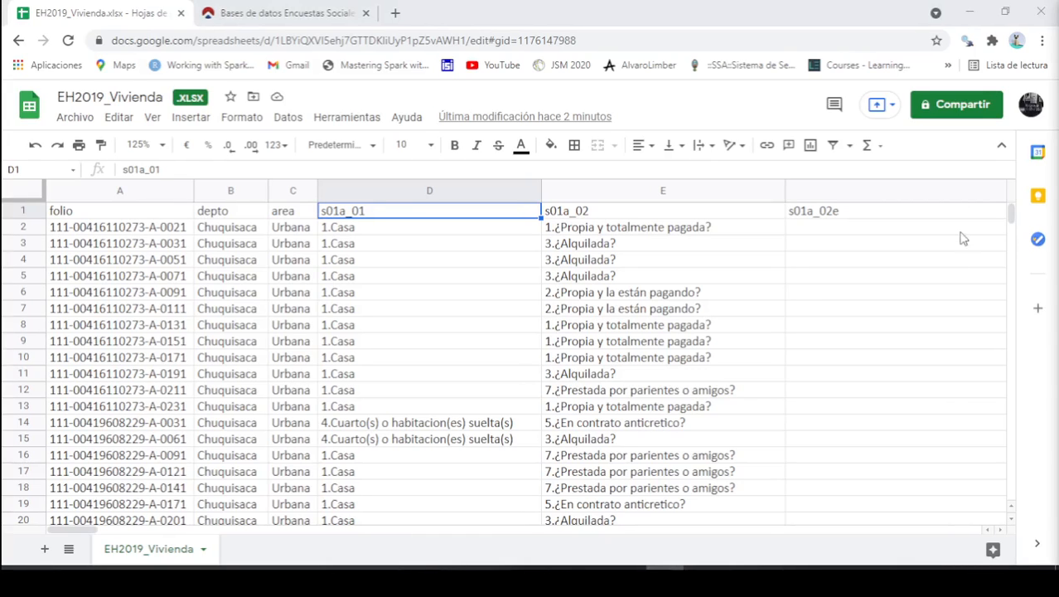
click(396, 224)
click(398, 215)
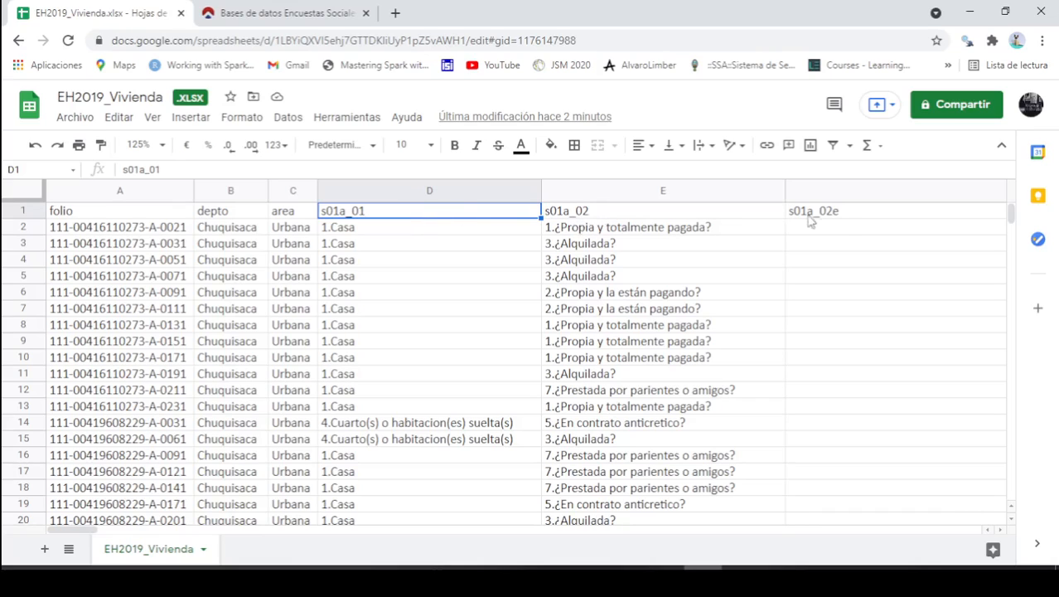
click(839, 219)
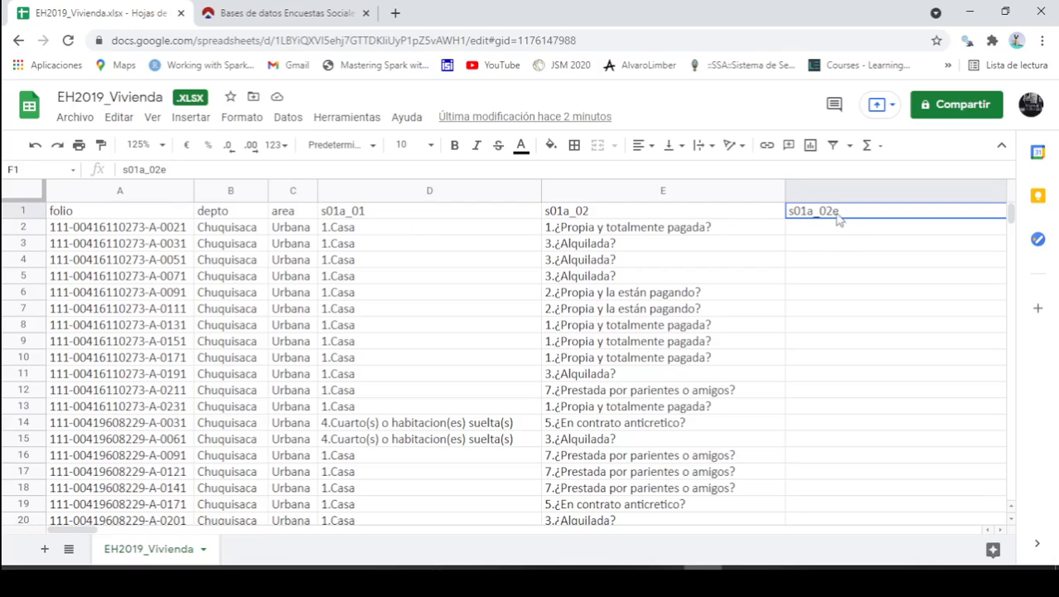
click(514, 217)
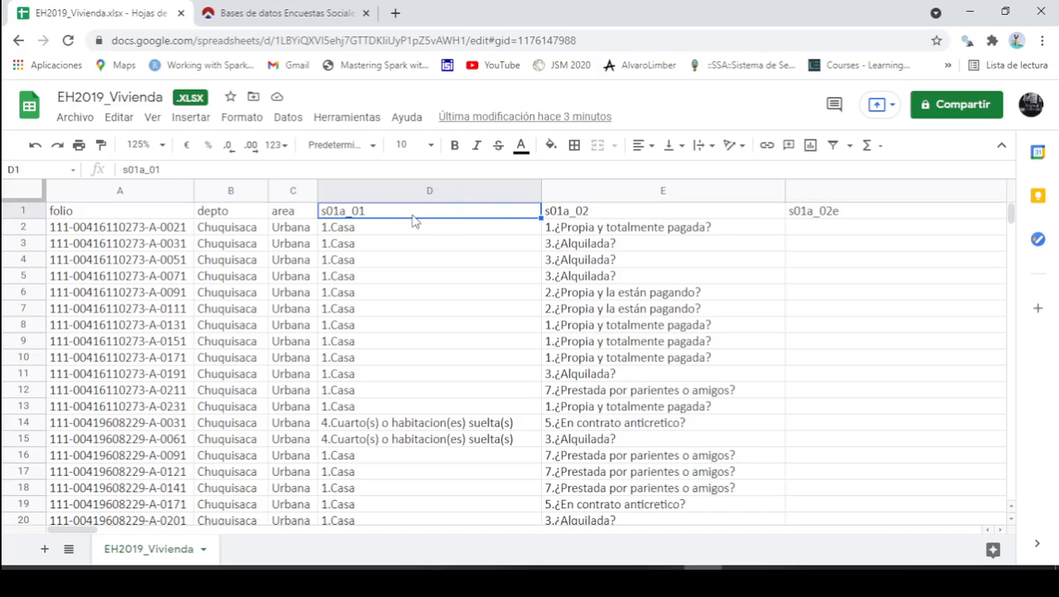
click(578, 218)
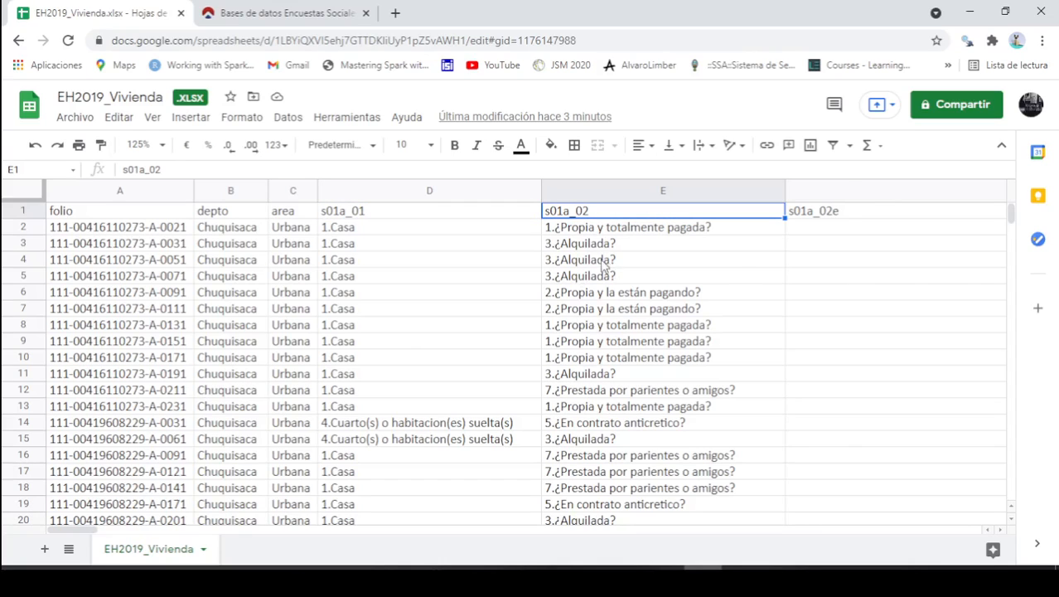
Go along the row 1 variable headers from s01a_02 to s01a_06 in K1.
key(Right)
key(Right)
key(Right)
key(Right)
key(Right)
key(Right)
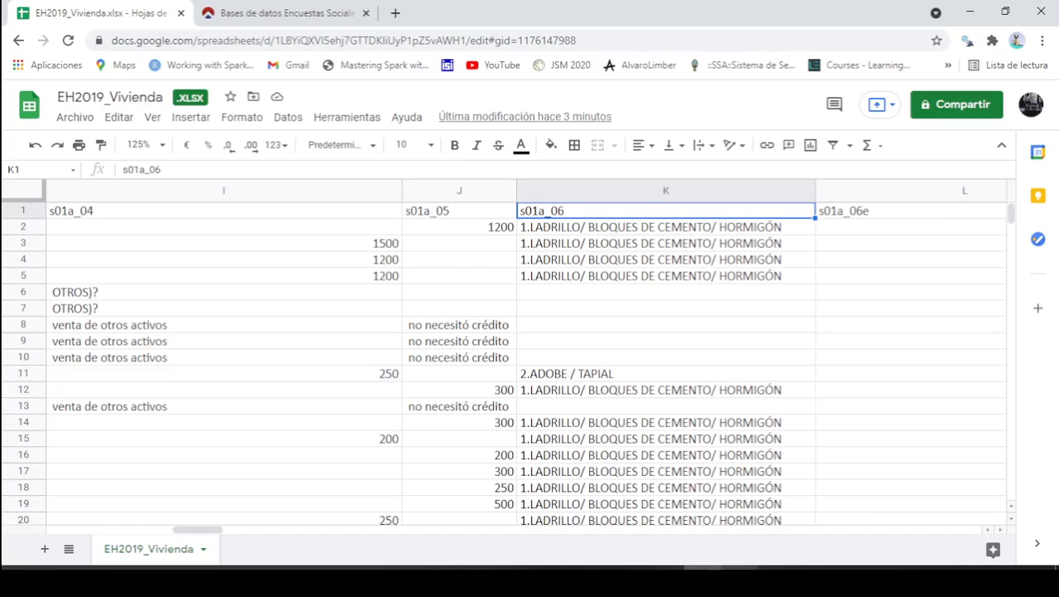
Check question 6 about wall materials in the Cuestionario EH- 2019 PDF, and select the matching s01a_06 column back in the spreadsheet.
click(738, 577)
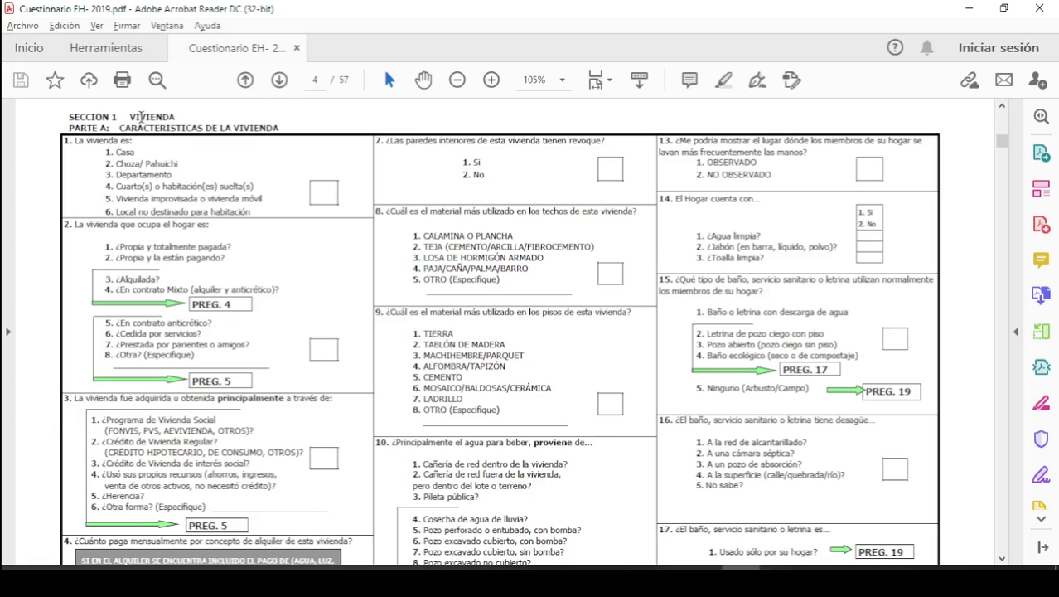
scroll(255, 300, down, 3)
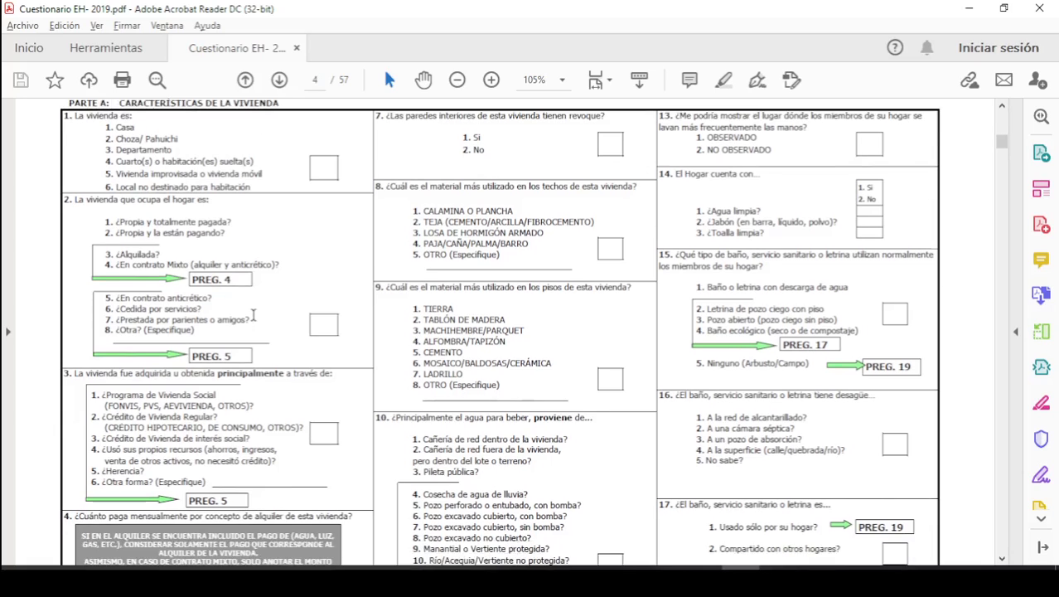
scroll(266, 321, down, 4)
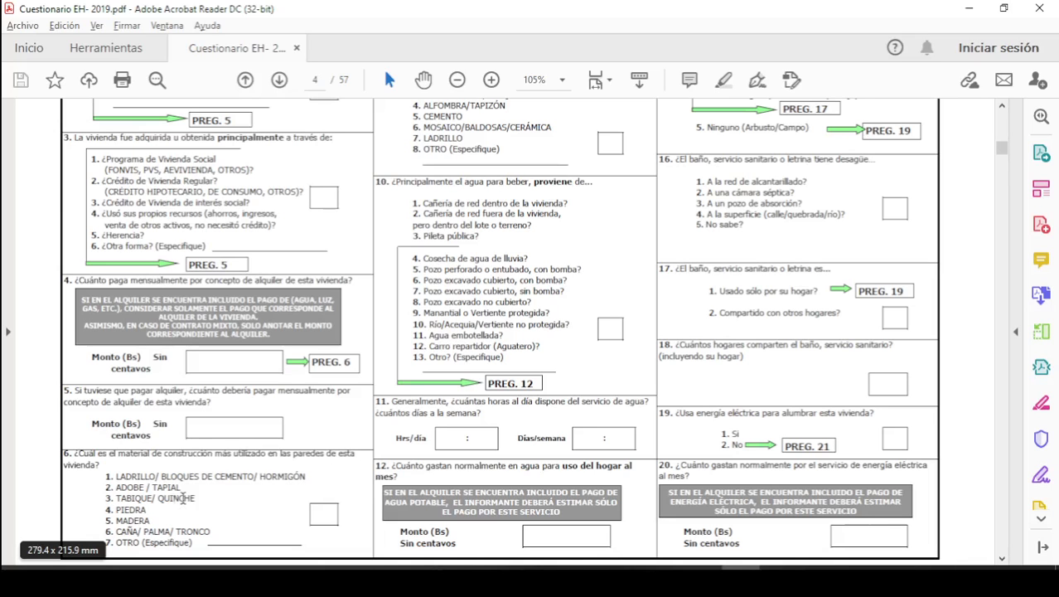
key(alt+Tab)
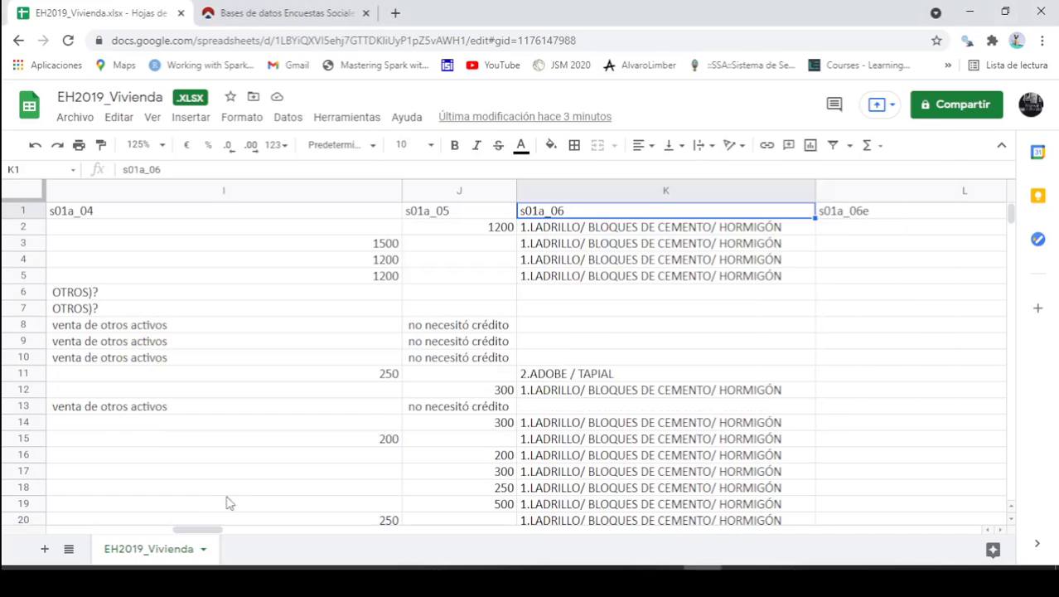
click(657, 191)
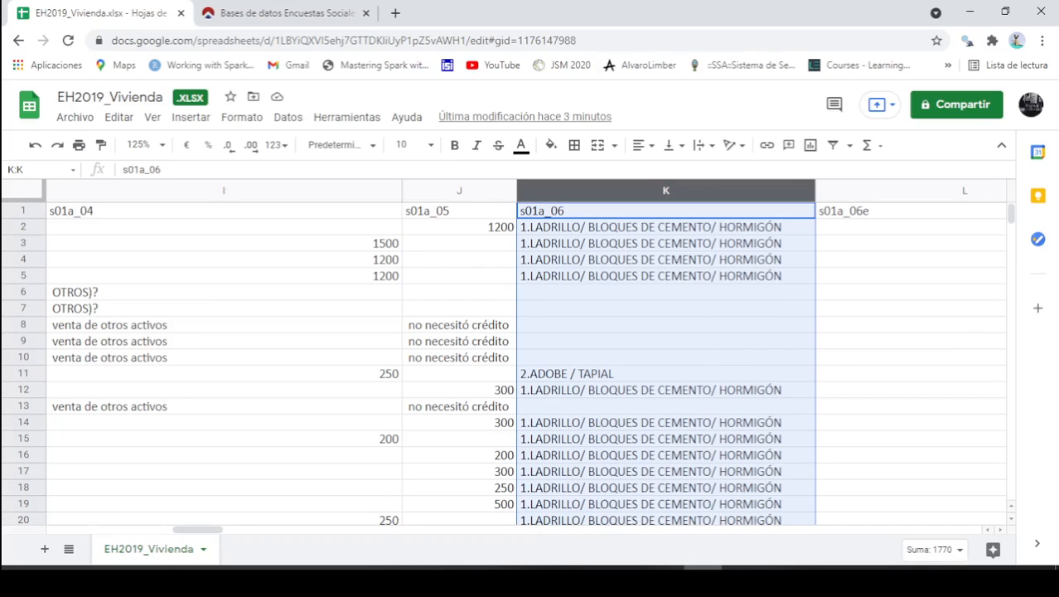
Return to the folio column in row 4 and close the EH2019_Vivienda.xlsx spreadsheet.
click(626, 572)
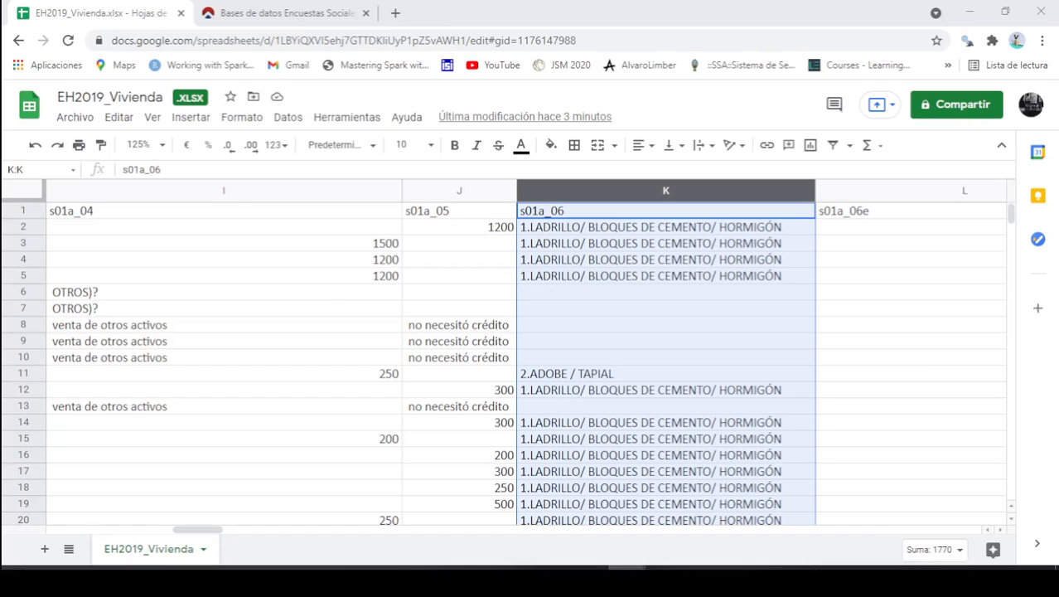
click(309, 259)
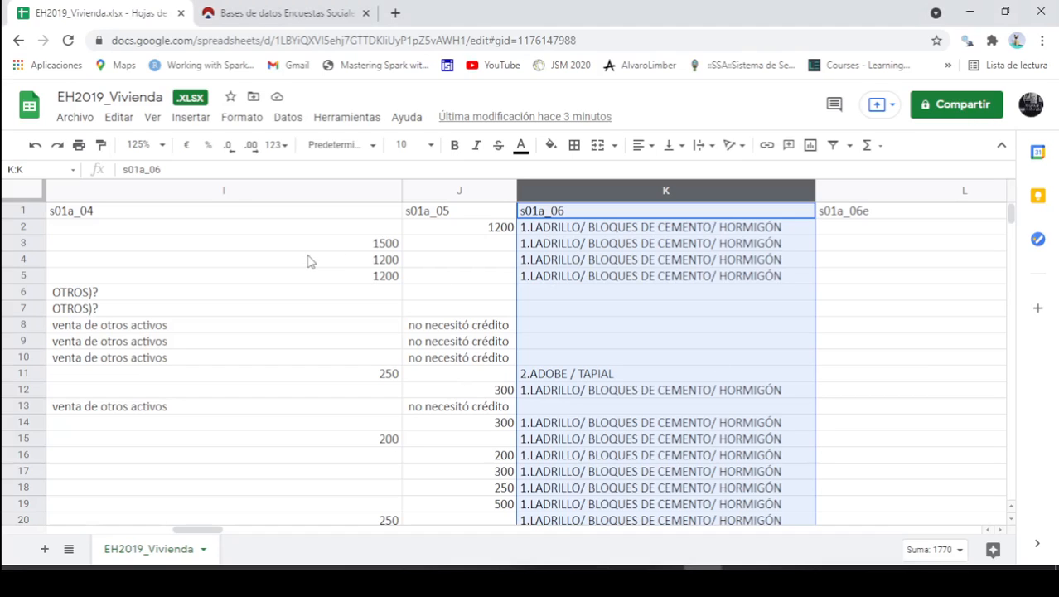
key(Left)
key(Home)
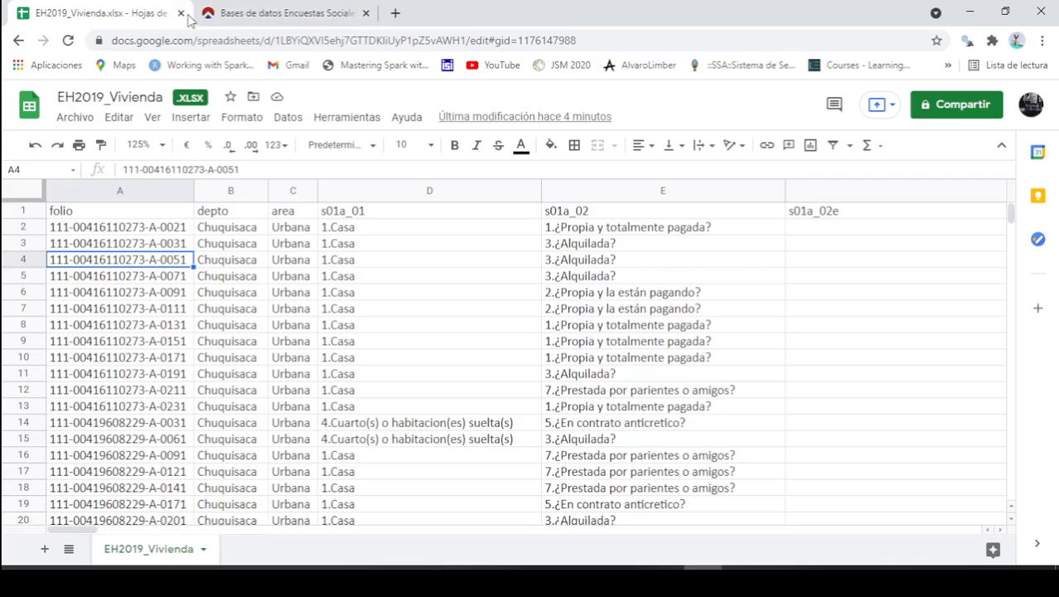
click(181, 13)
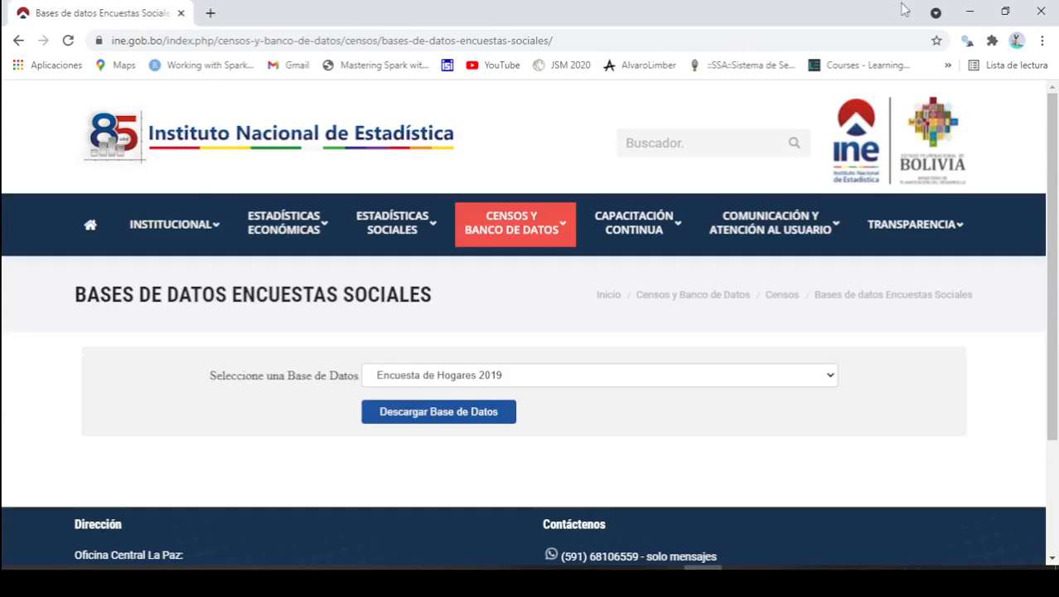
Search for google sheets in a new browser tab and open the Google Sheets home page from the results.
click(210, 12)
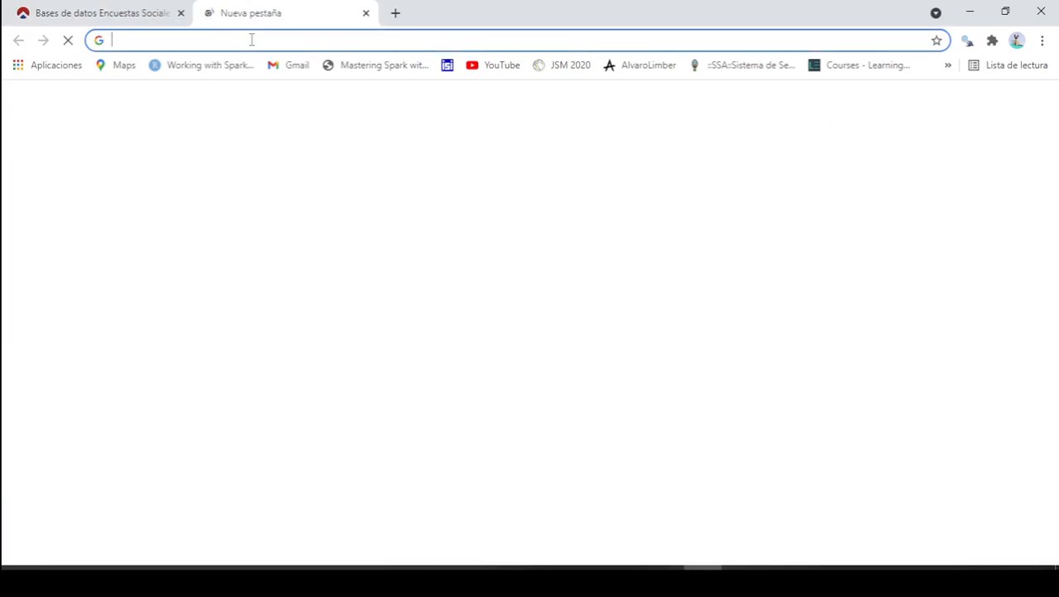
click(265, 42)
text(goo)
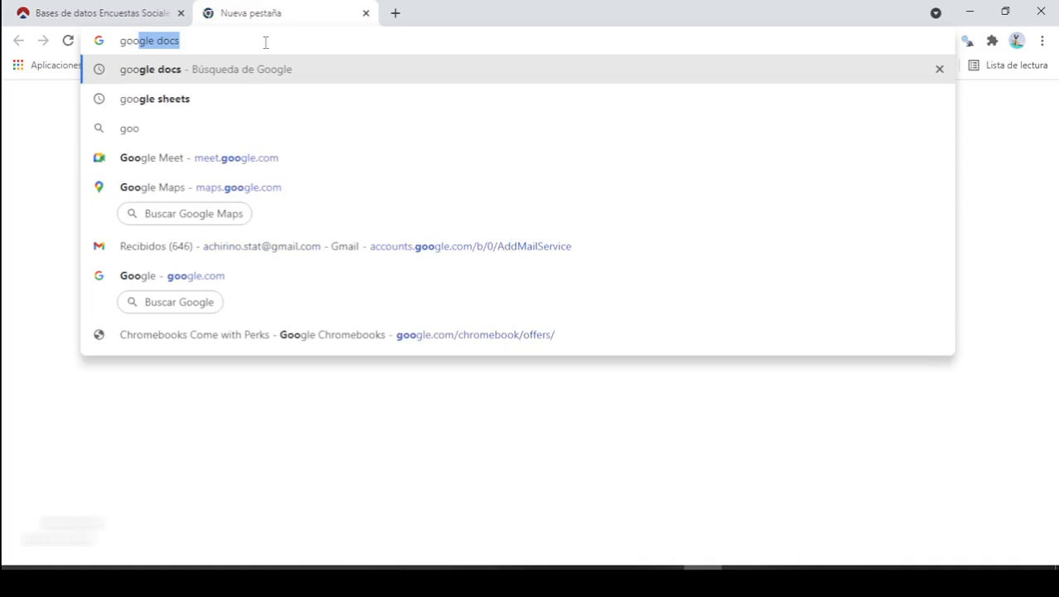
key(Down)
key(Return)
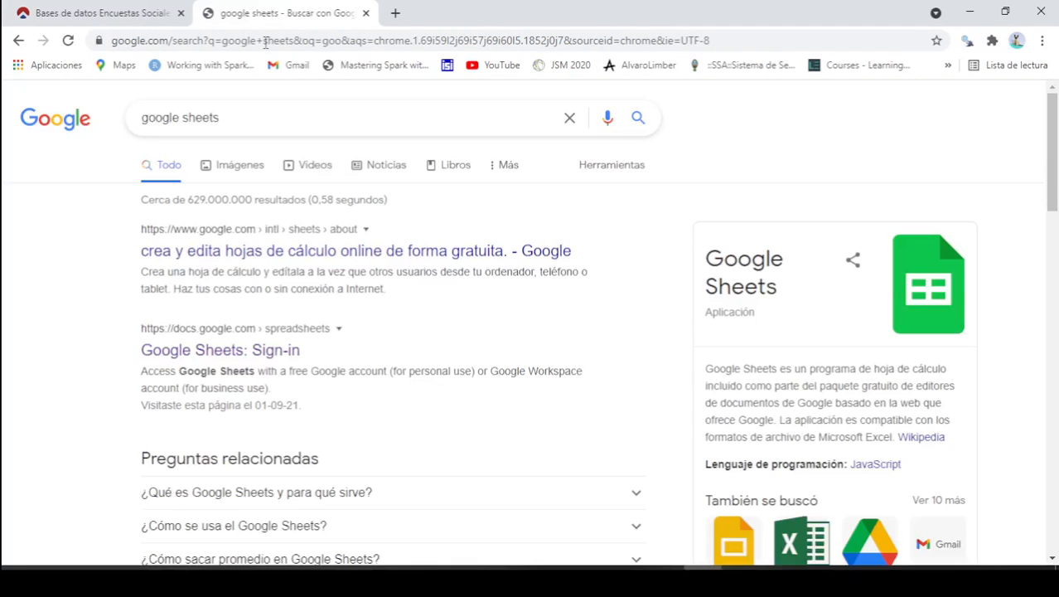
click(169, 351)
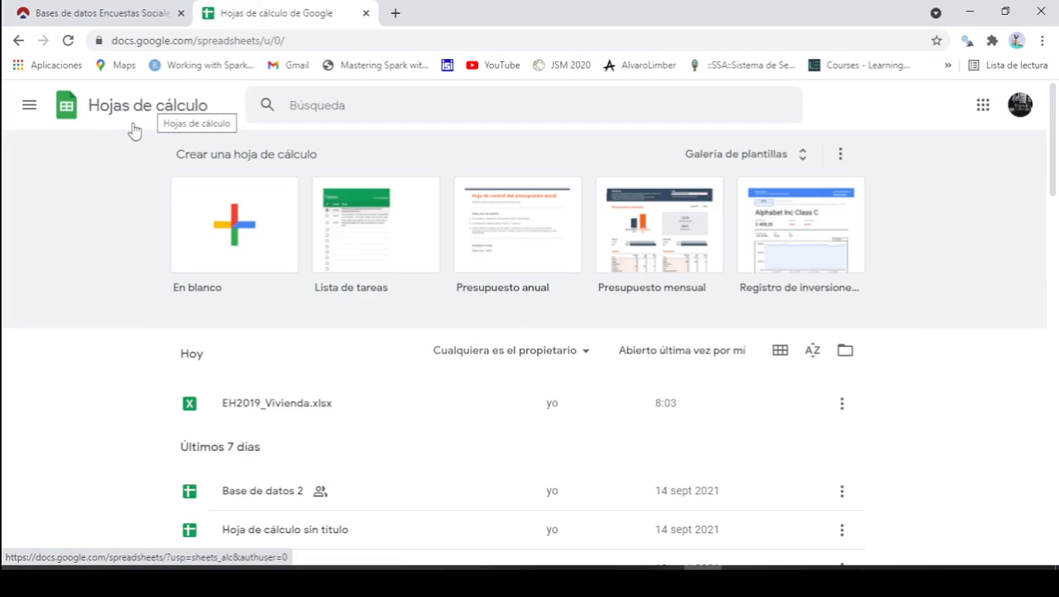
Switch to the Base EH2019 folder and open EH2019_Vivienda.csv in Sublime Text.
mouse_move(209, 576)
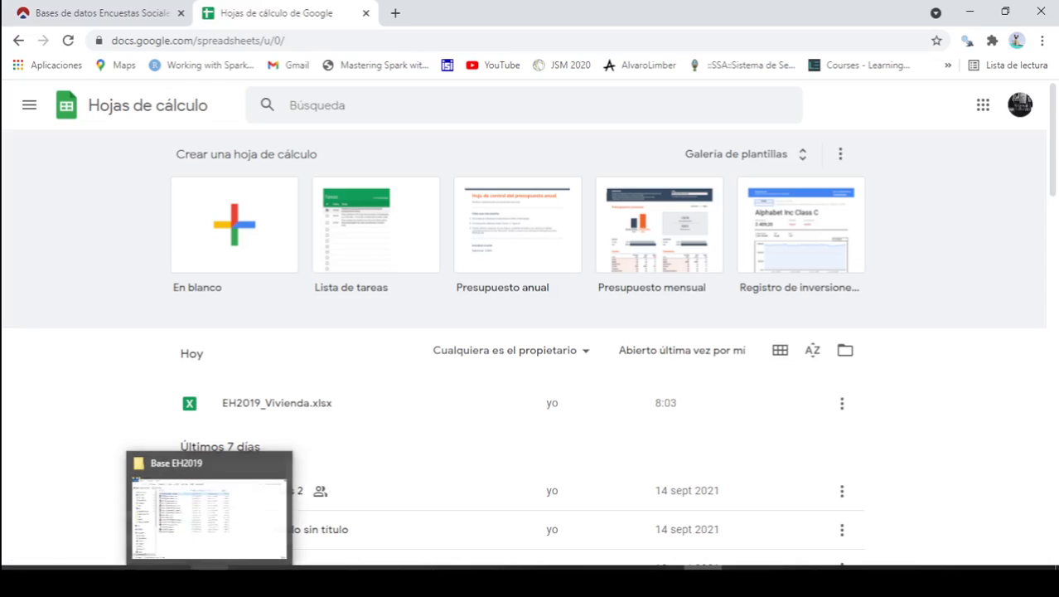
click(225, 549)
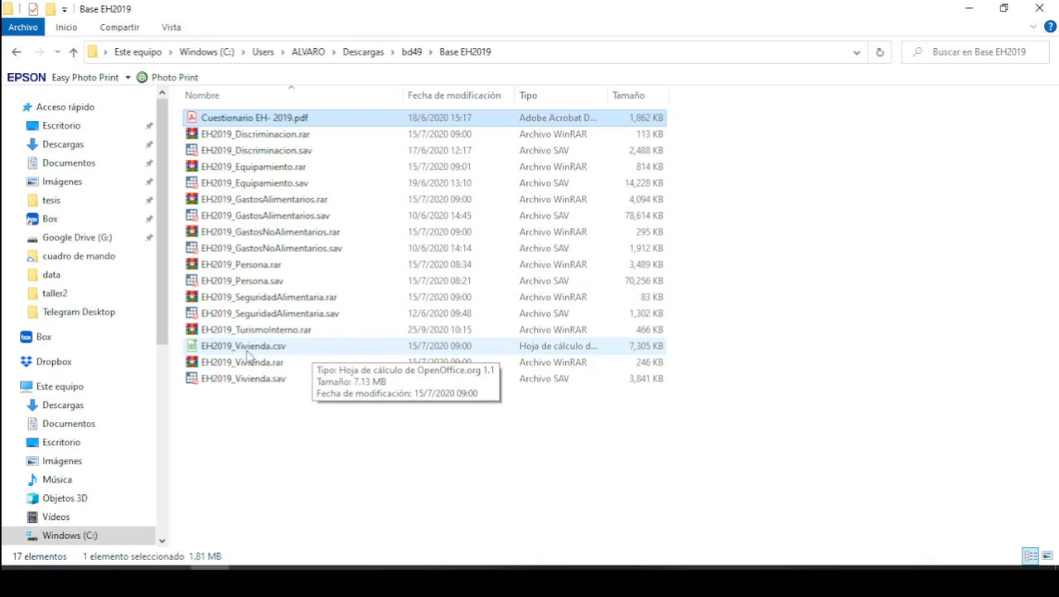
click(305, 352)
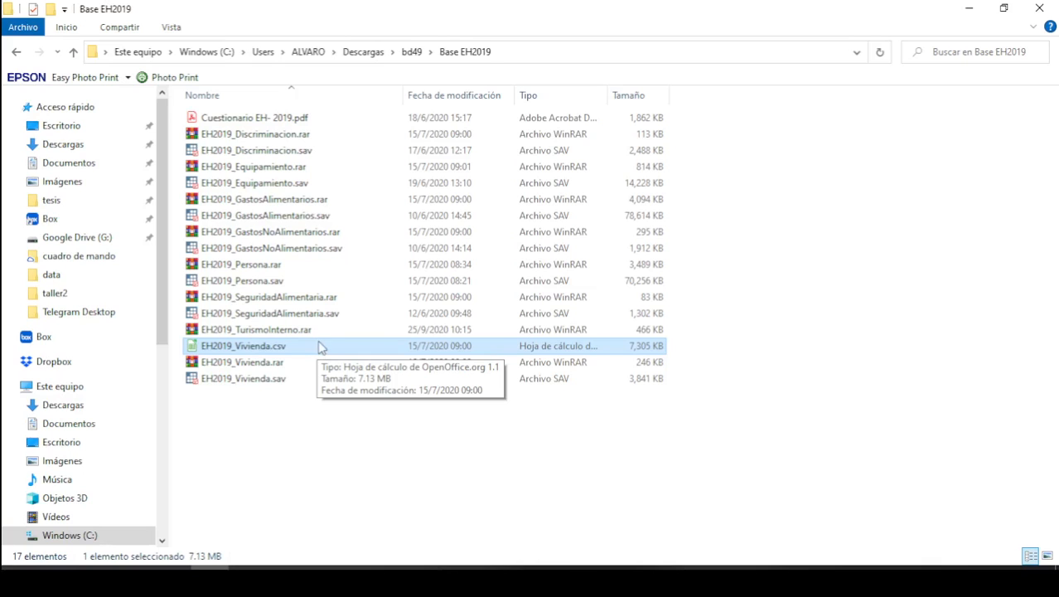
right_click(320, 352)
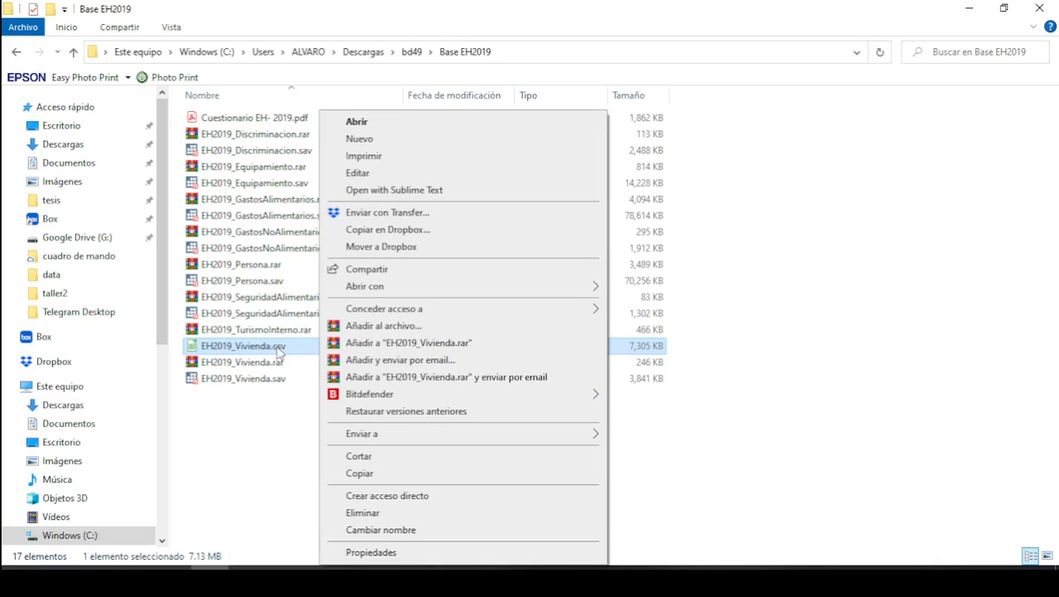
click(439, 192)
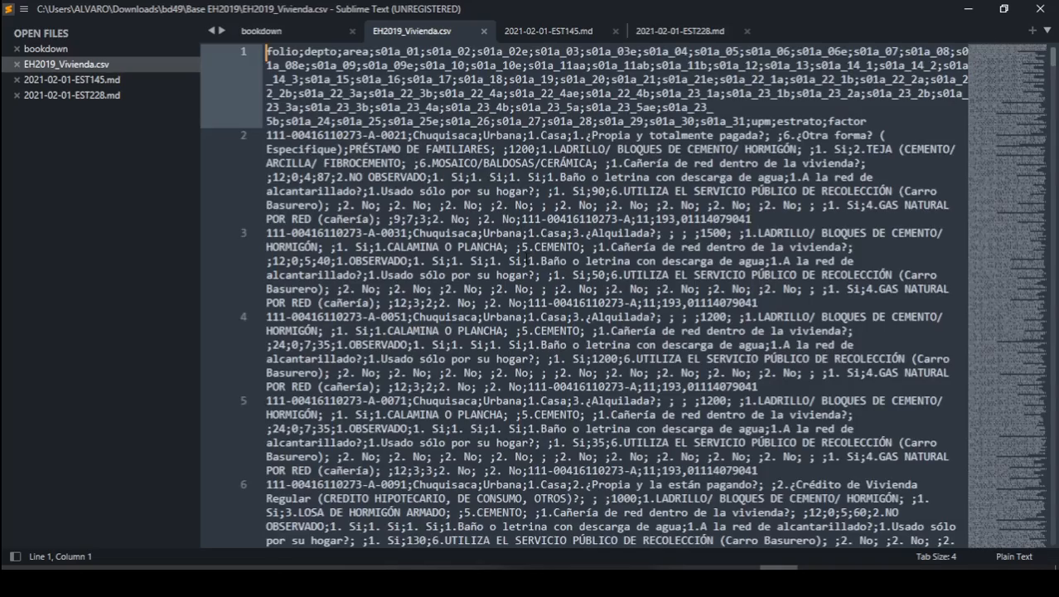
Examine the semicolon-separated records of EH2019_Vivienda.csv, close the file and go back to the Base EH2019 folder.
scroll(524, 259, down, 15)
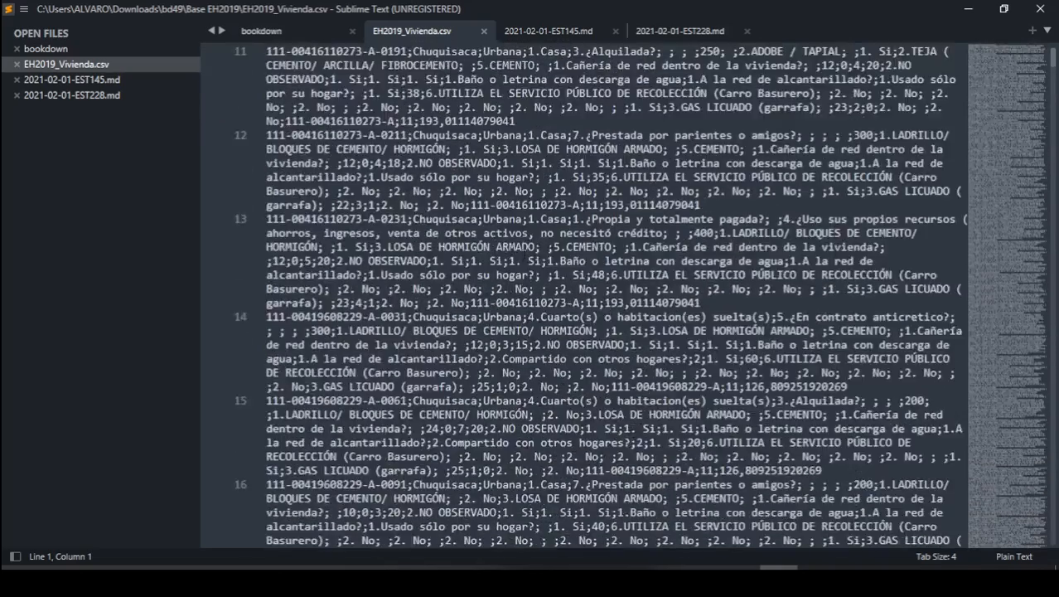
scroll(525, 259, down, 12)
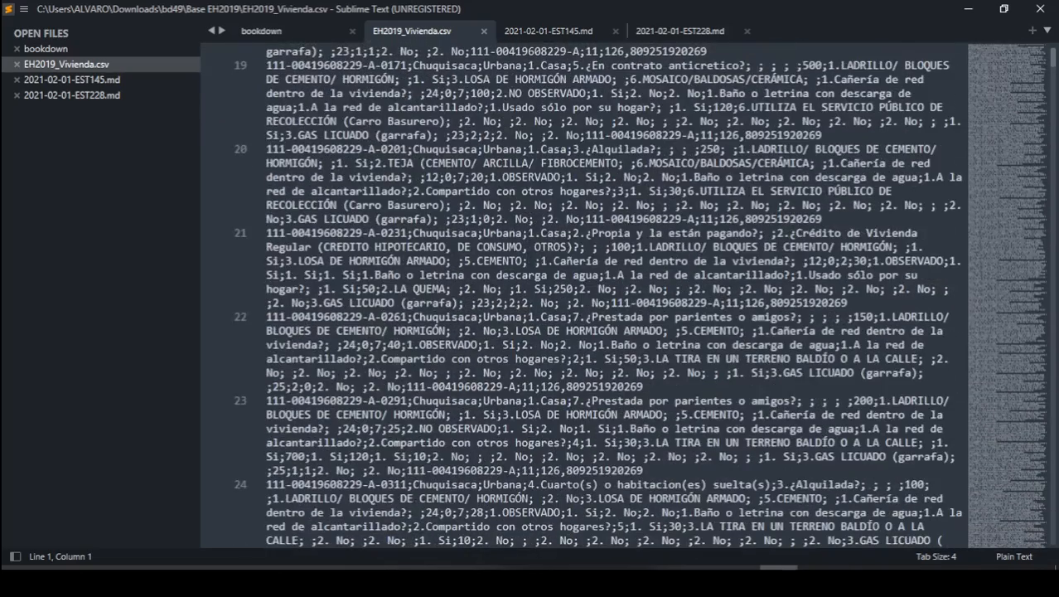
click(485, 30)
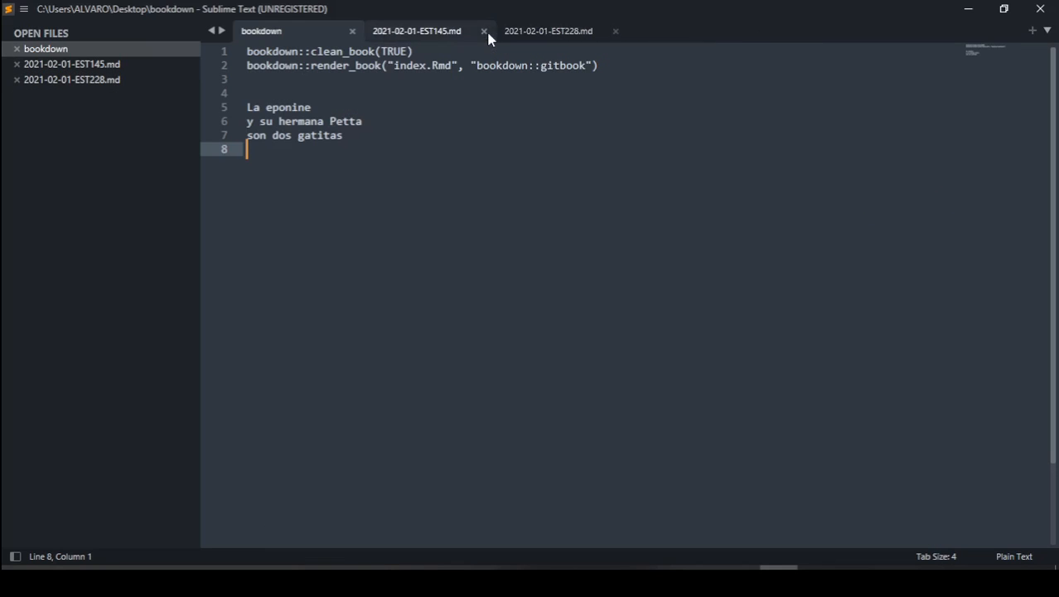
click(975, 19)
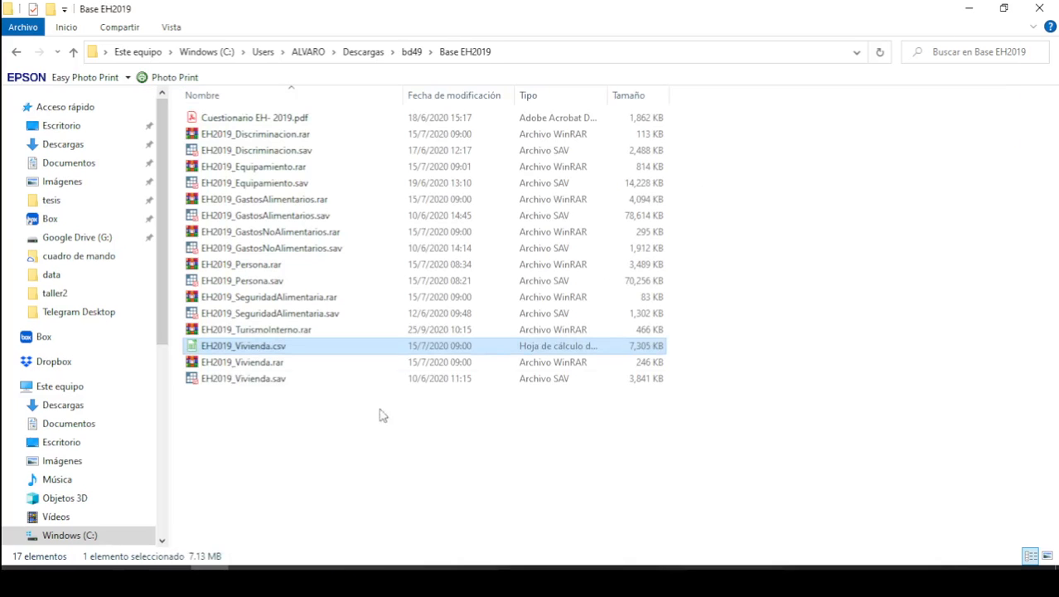
Open EH2019_Vivienda.csv in LibreOffice and shift its text import dialog aside.
click(325, 434)
click(315, 348)
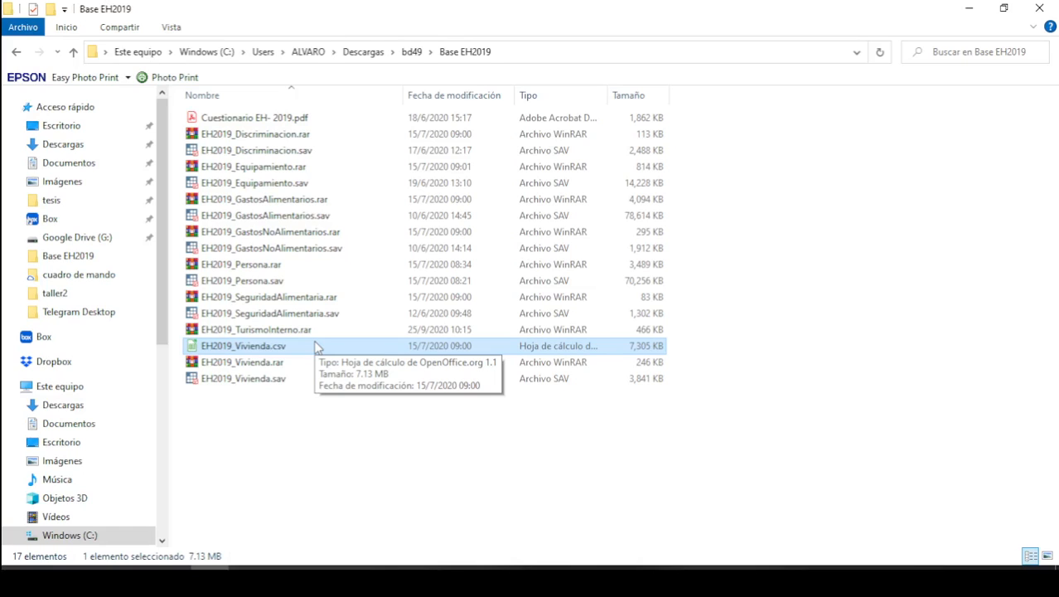
double_click(315, 346)
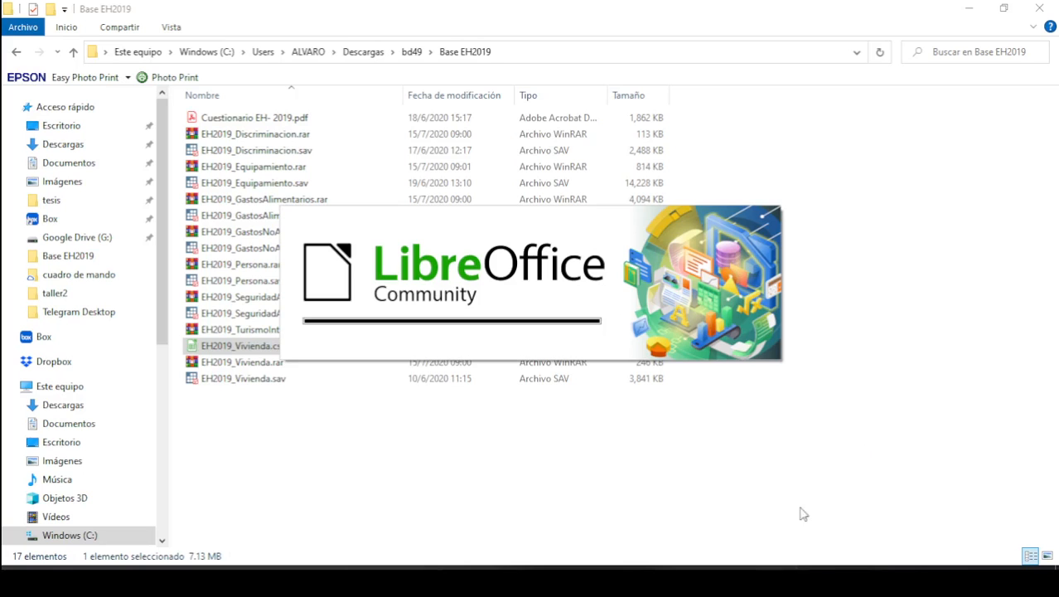
mouse_move(740, 580)
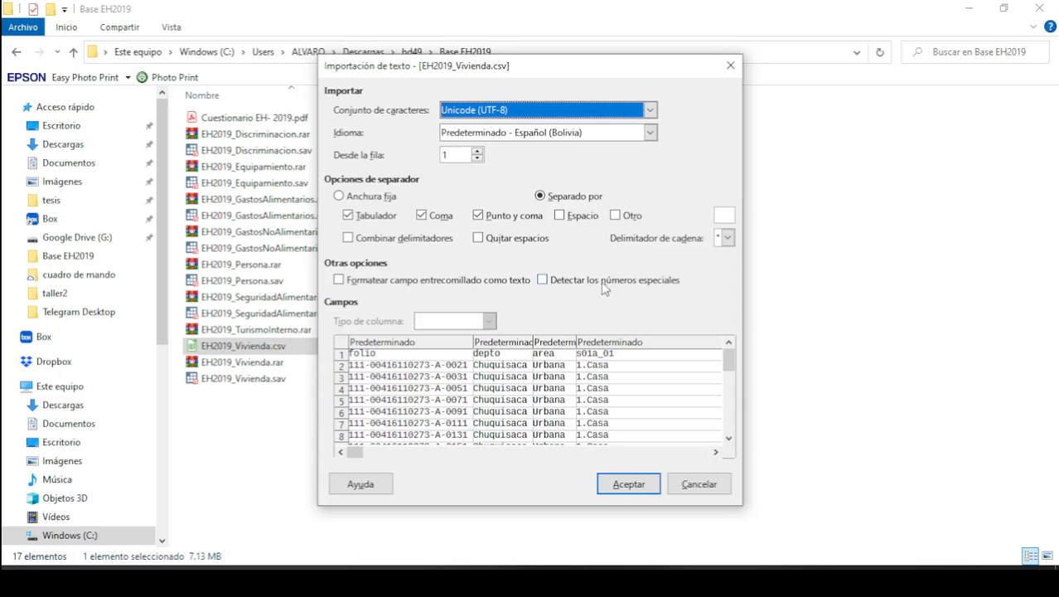
drag(362, 456, 333, 457)
drag(355, 454, 313, 477)
drag(530, 73, 599, 74)
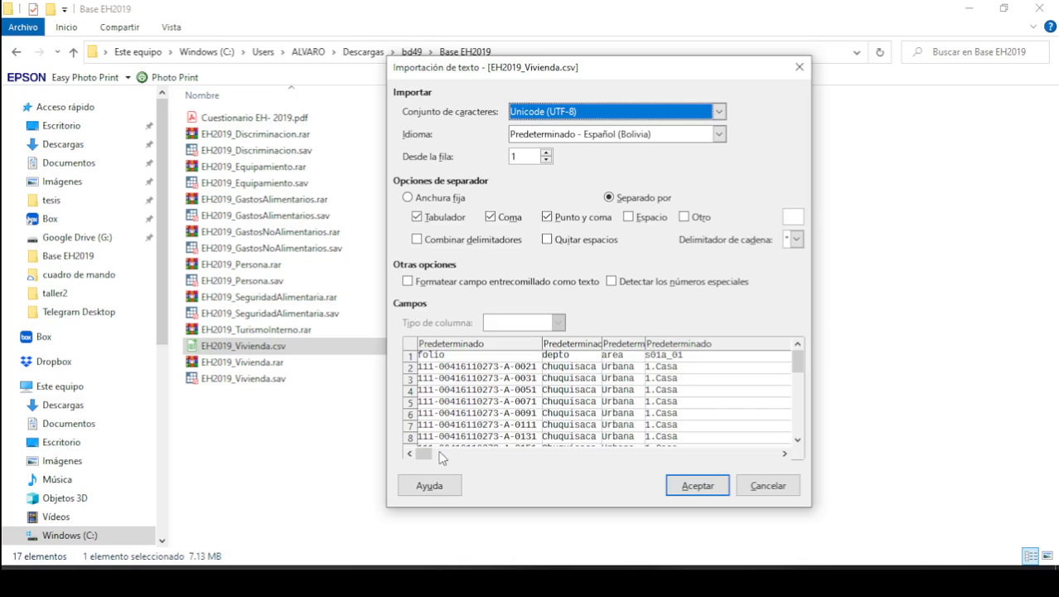
Disable the Tabulador and Coma separators, leaving only Punto y coma, and check the columns in the import preview.
mouse_move(439, 453)
mouse_down()
mouse_move(767, 442)
mouse_move(443, 453)
mouse_up()
click(433, 220)
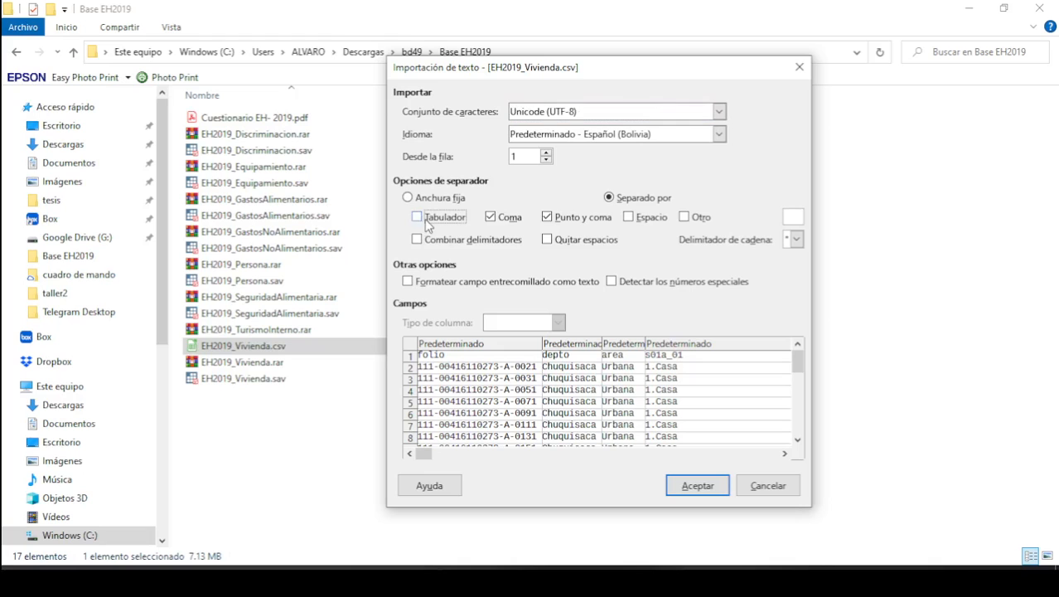
click(489, 221)
drag(445, 459, 506, 465)
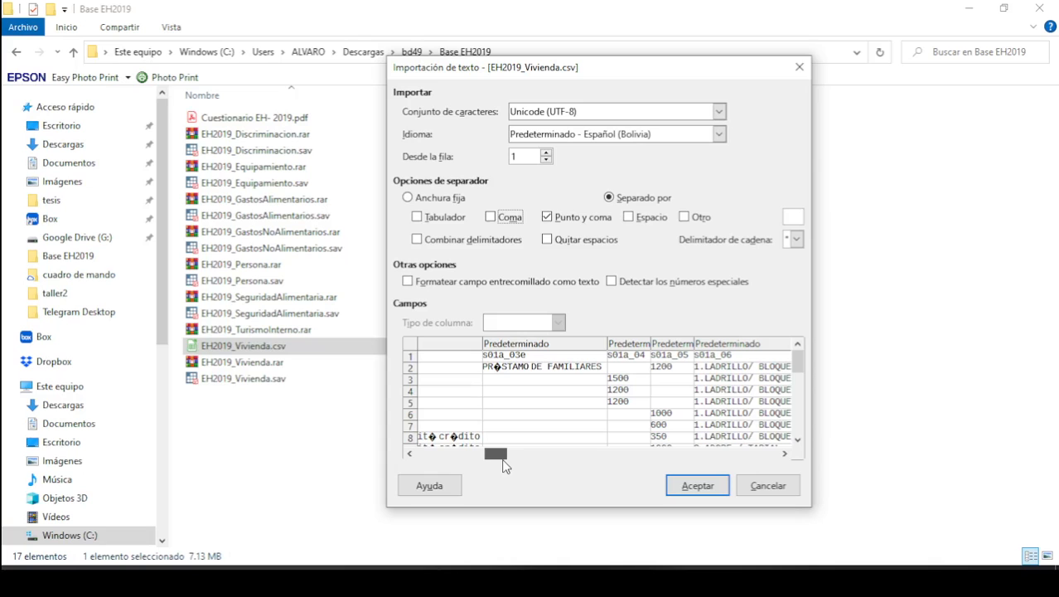
drag(505, 466, 425, 462)
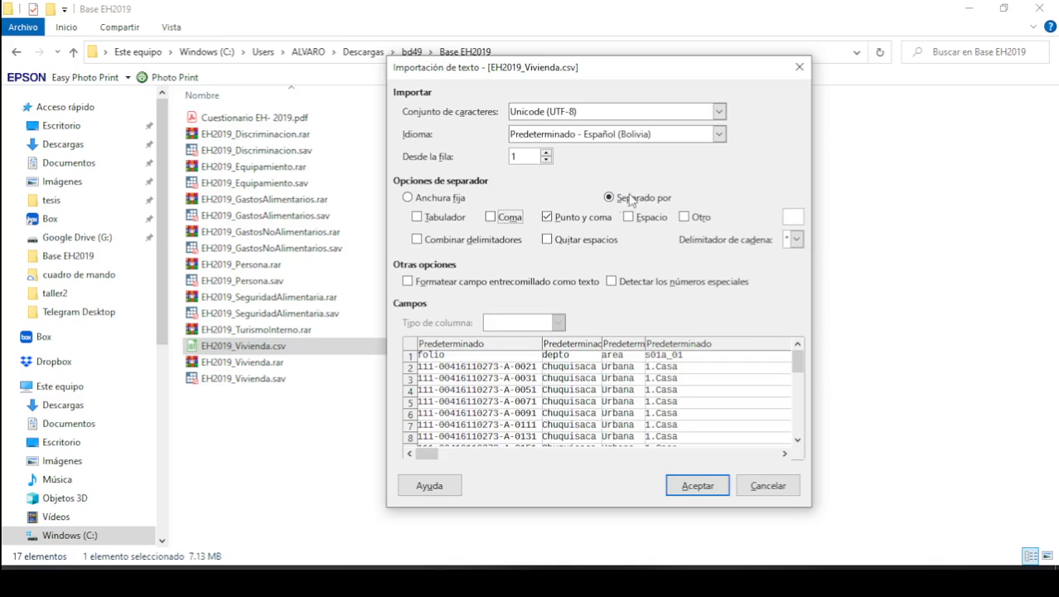
Import EH2019_Vivienda.csv with the chosen separator and check its columns through to factor.
click(696, 486)
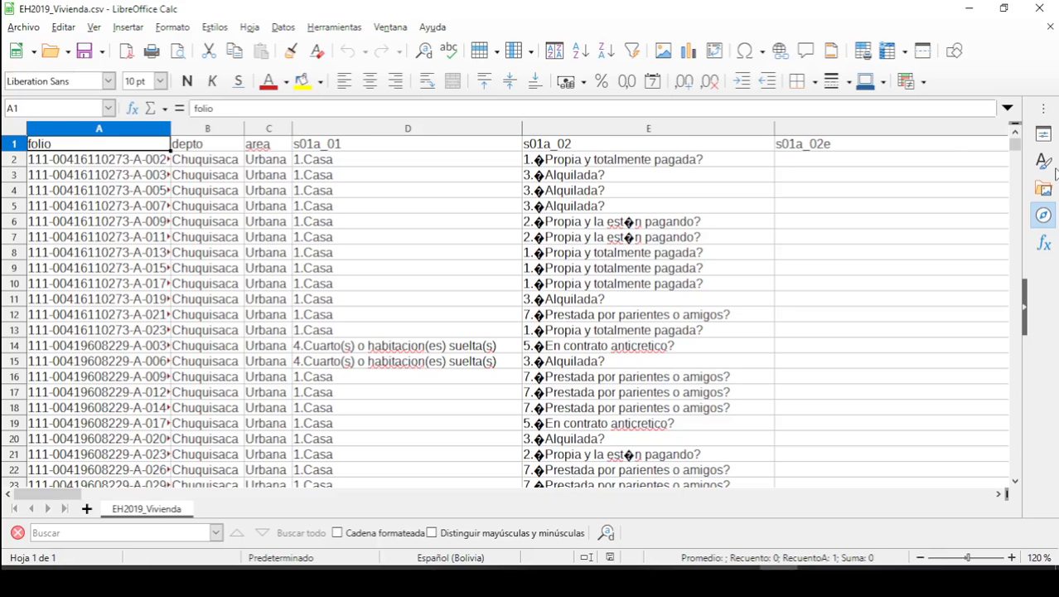
drag(56, 500, 890, 480)
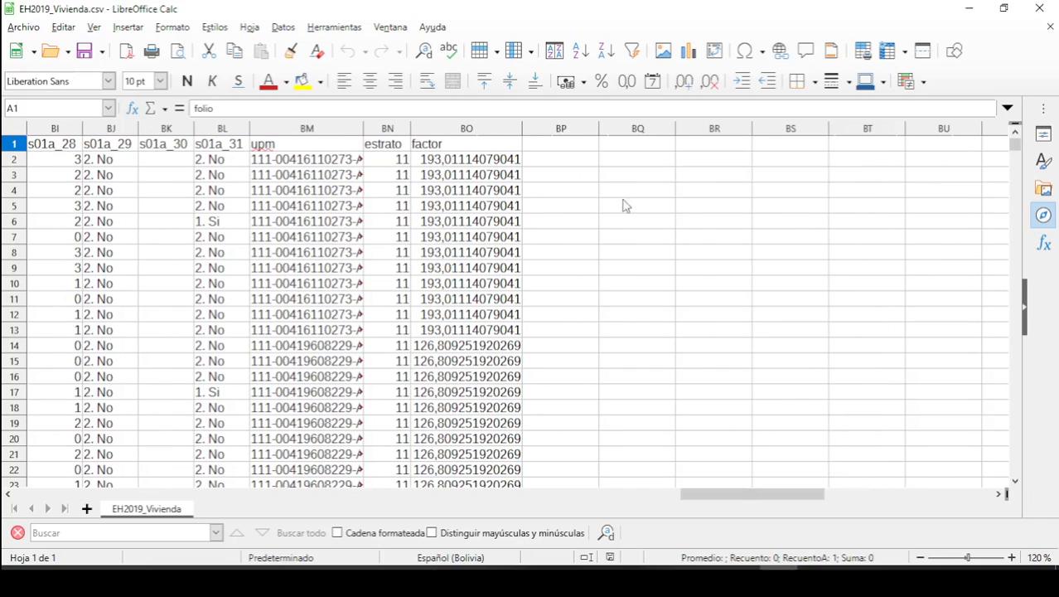
click(475, 149)
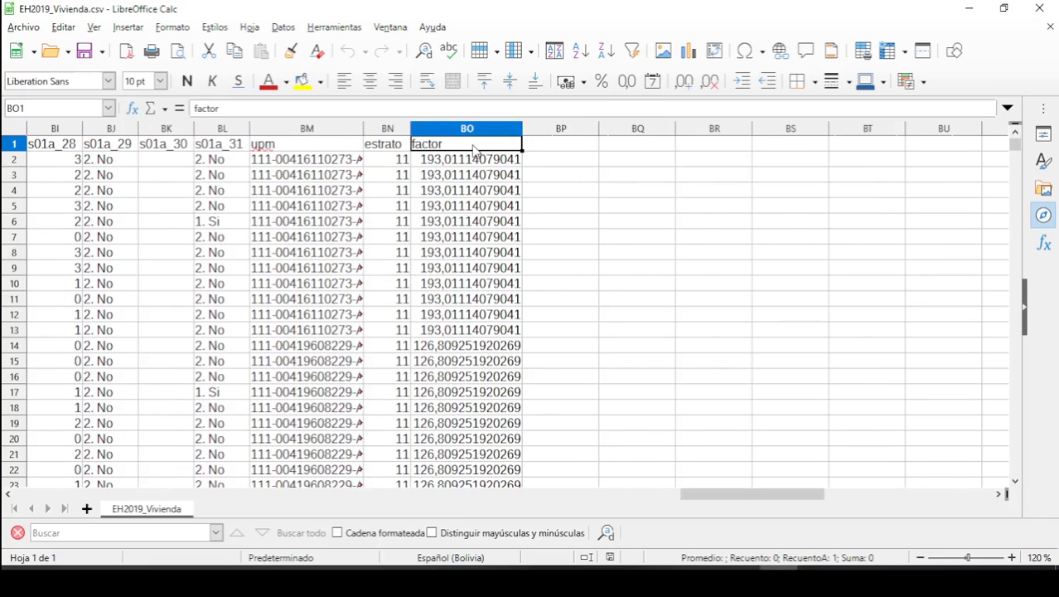
click(651, 314)
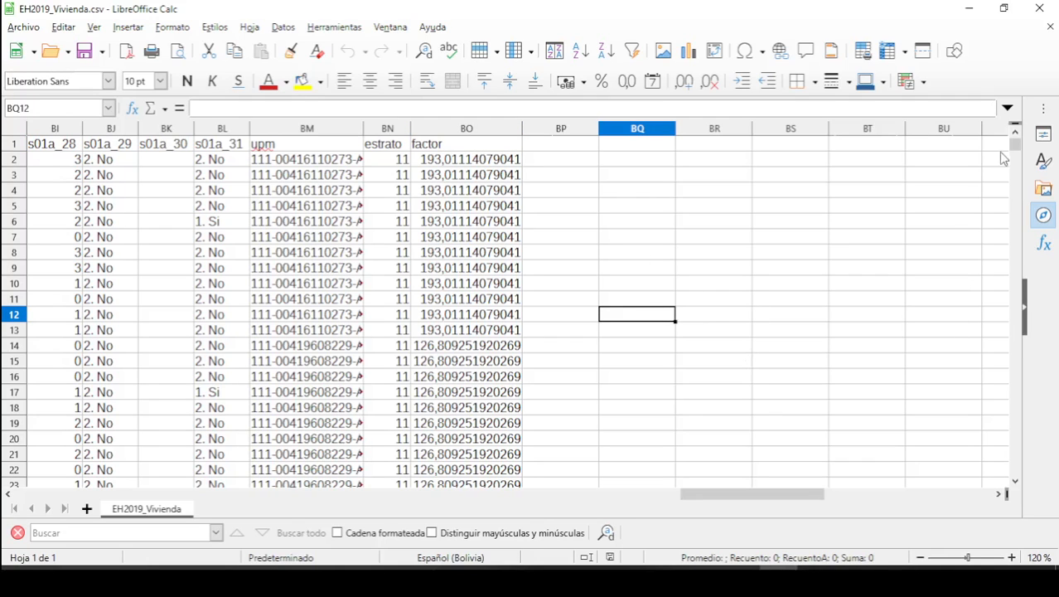
drag(1010, 149, 1001, 117)
drag(812, 493, 111, 525)
Start saving a copy of the sheet in the Base EH2019 folder with Excel 2007-365 (*.xlsx) as its file type.
click(23, 27)
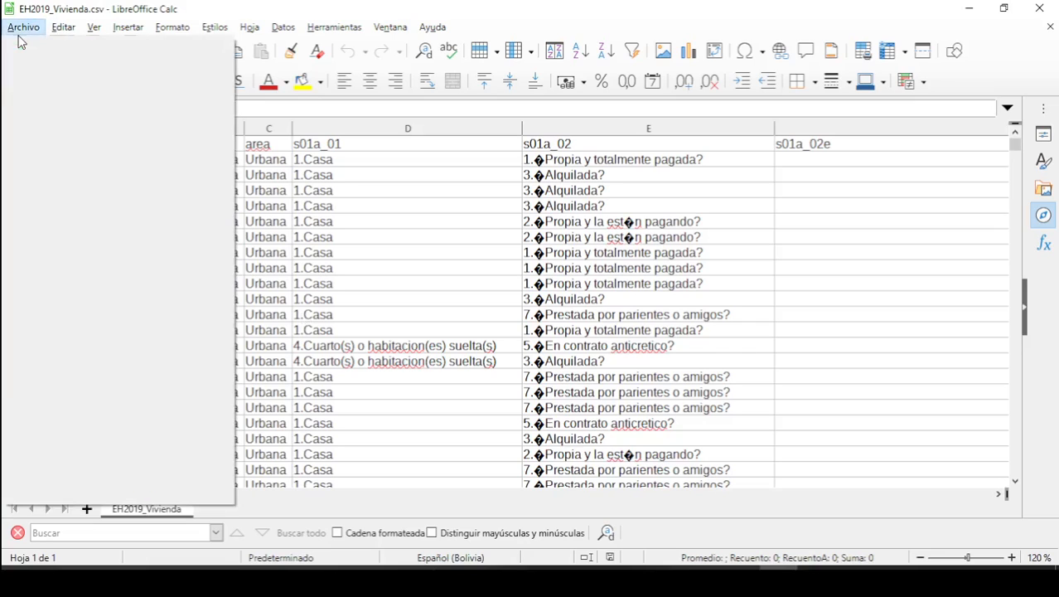
click(86, 249)
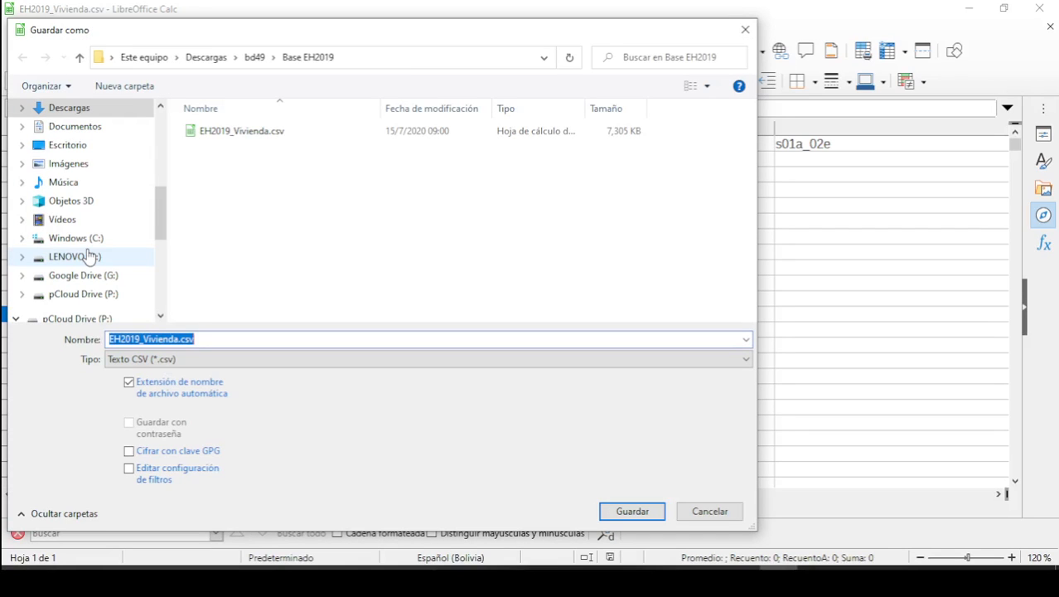
click(196, 362)
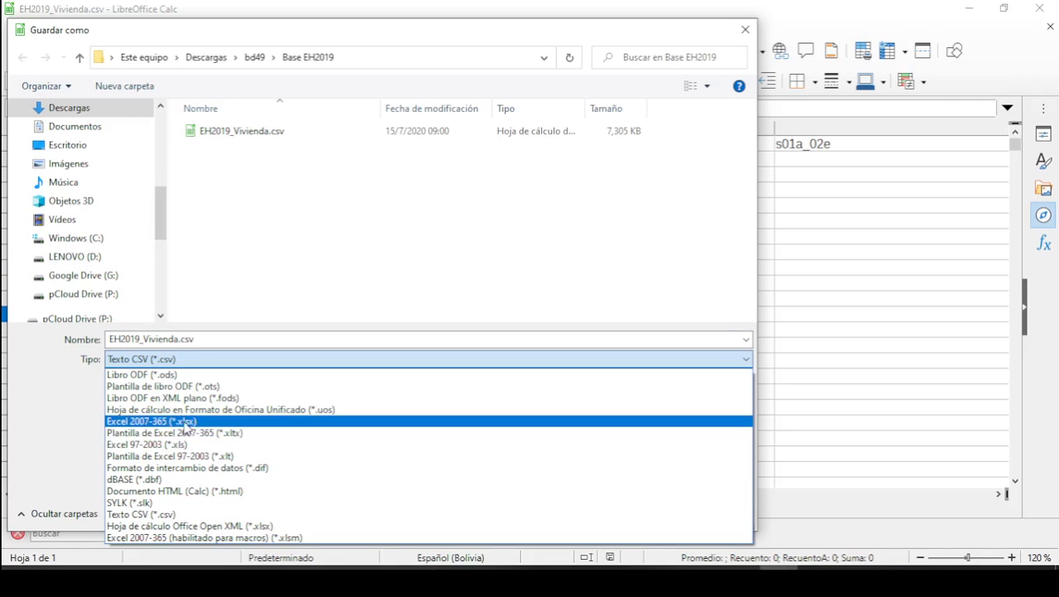
click(202, 422)
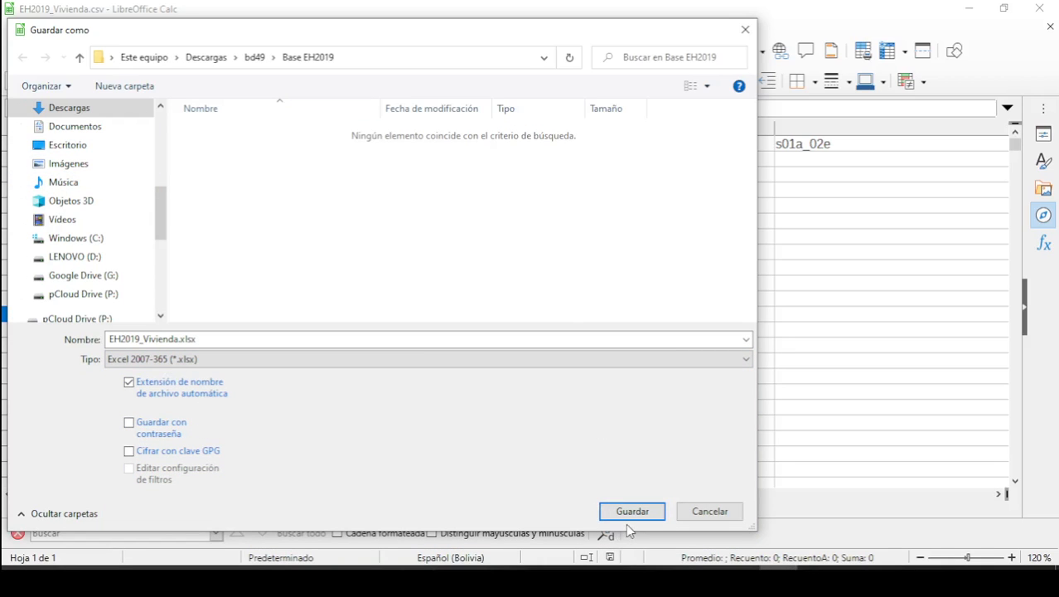
Name the copy EH2019_Vivienda_v1.xlsx, save it keeping the Excel 2007-365 format and close the workbook.
double_click(178, 339)
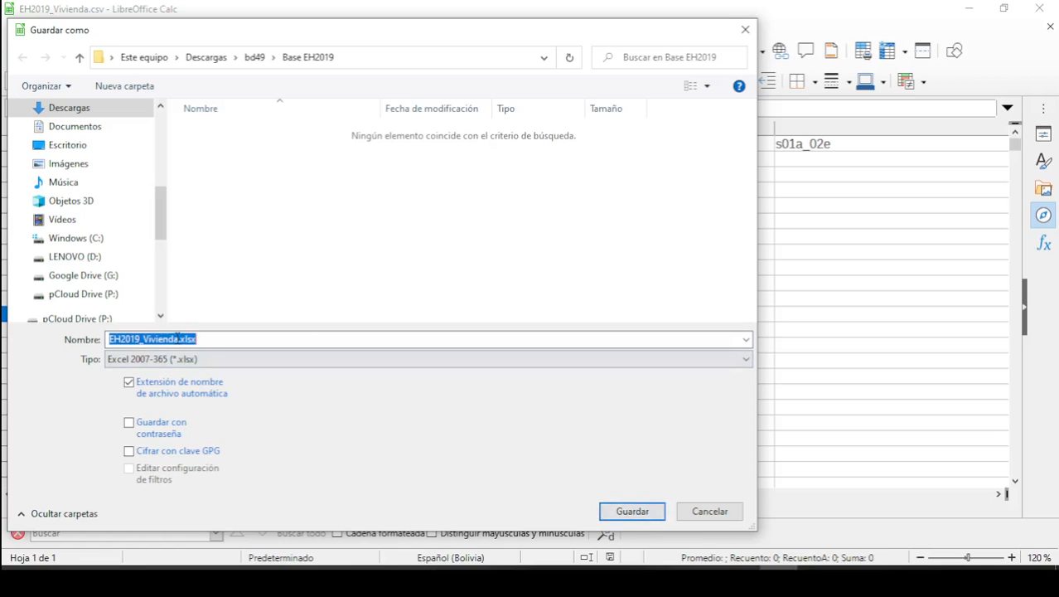
click(311, 339)
key(Left)
key(Left)
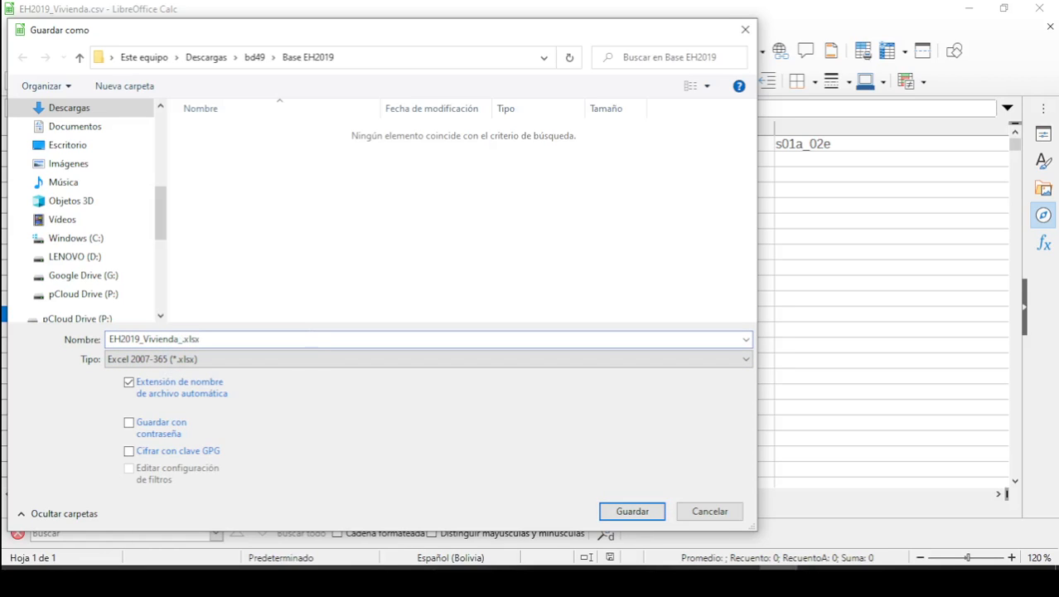
text(_v1)
key(Return)
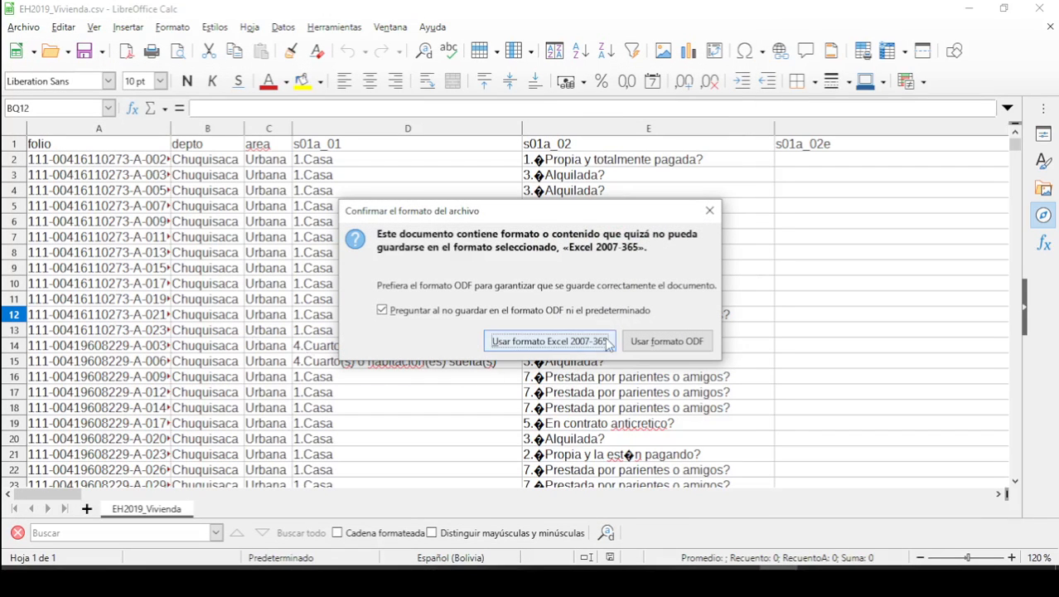
click(557, 343)
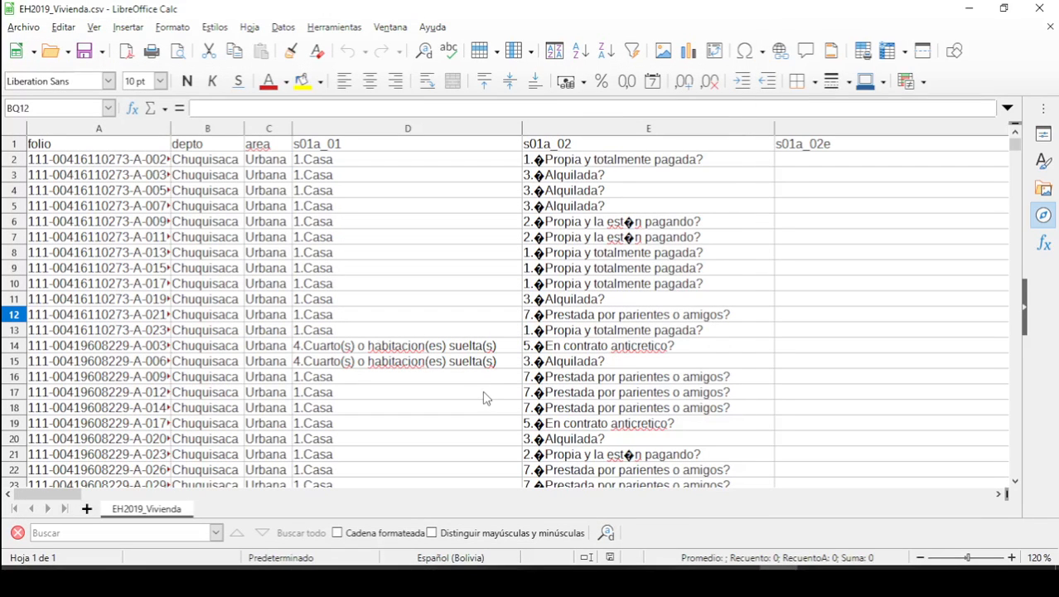
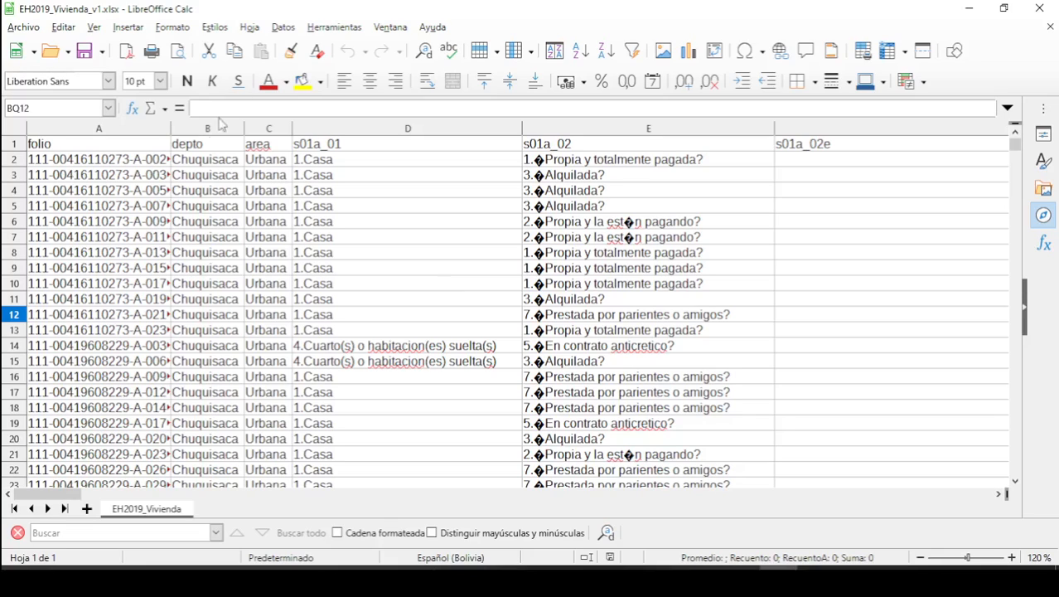
click(1047, 11)
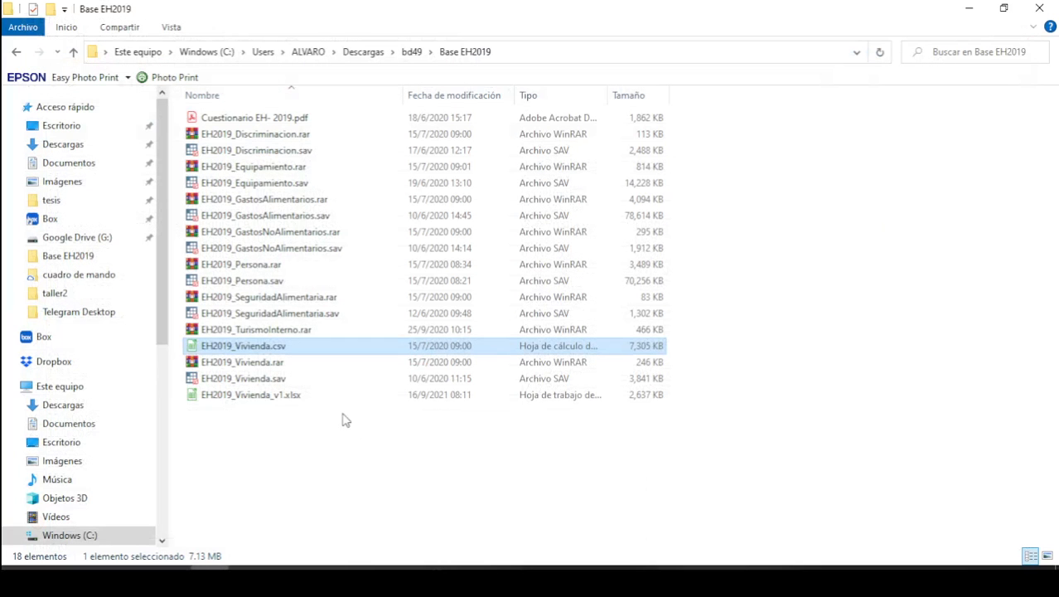
Select EH2019_Vivienda_v1.xlsx in the folder, and switch to Google Sheets in Chrome to open Google Drive from there.
click(250, 396)
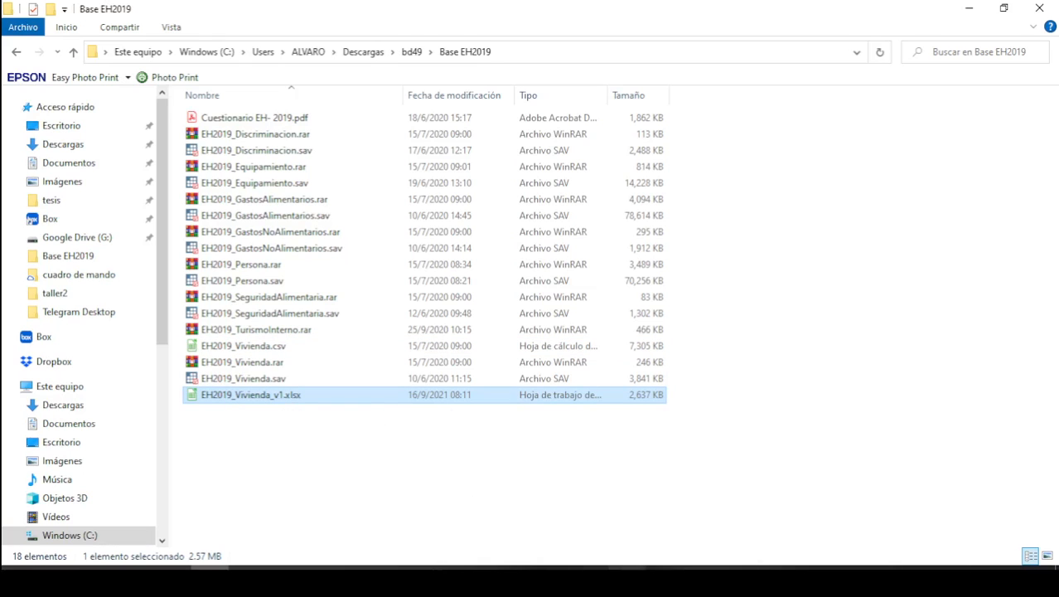
mouse_move(703, 576)
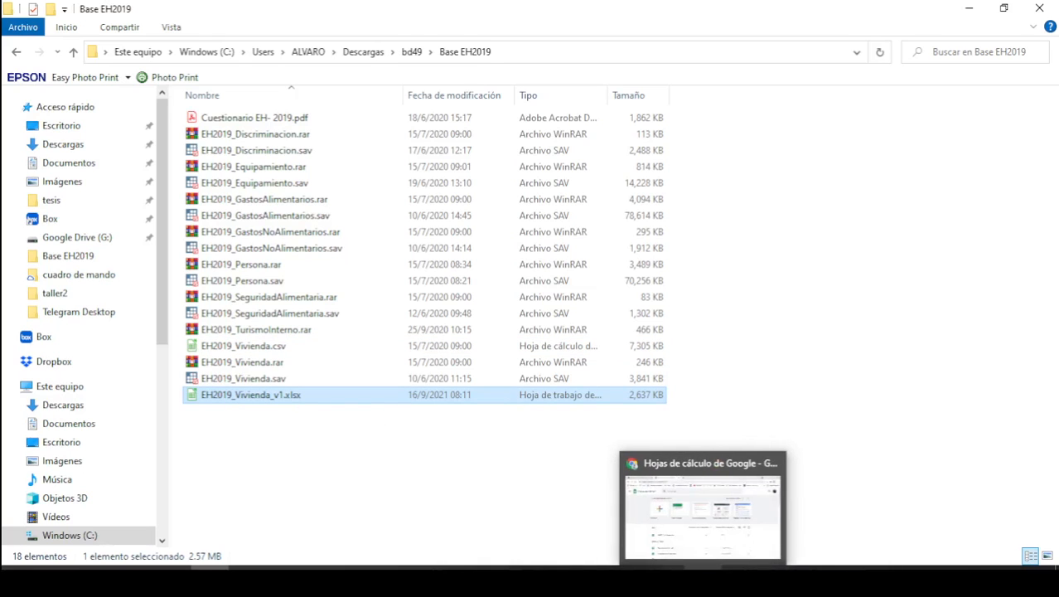
click(704, 541)
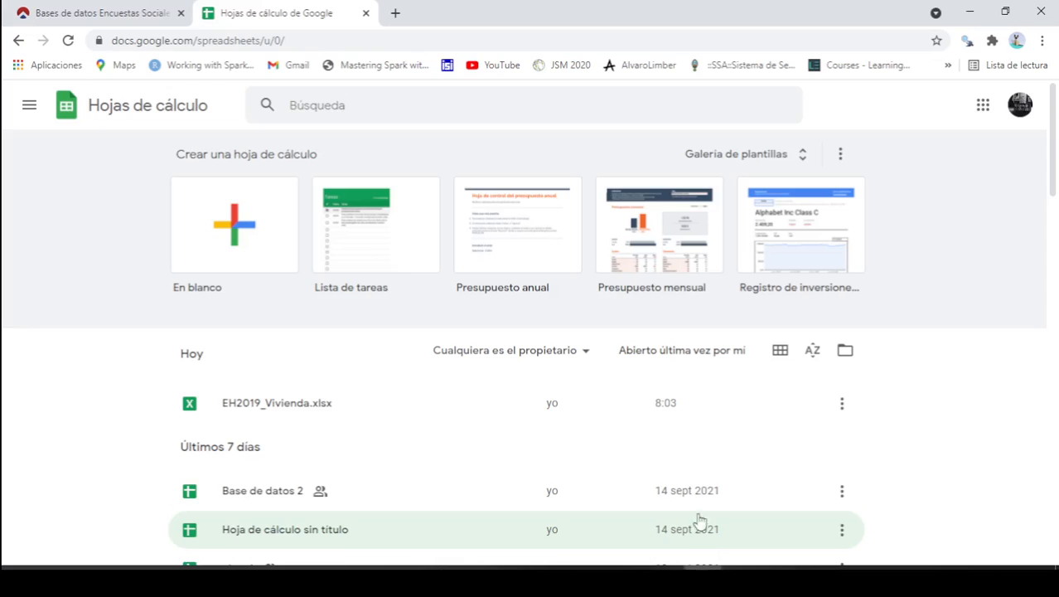
click(29, 108)
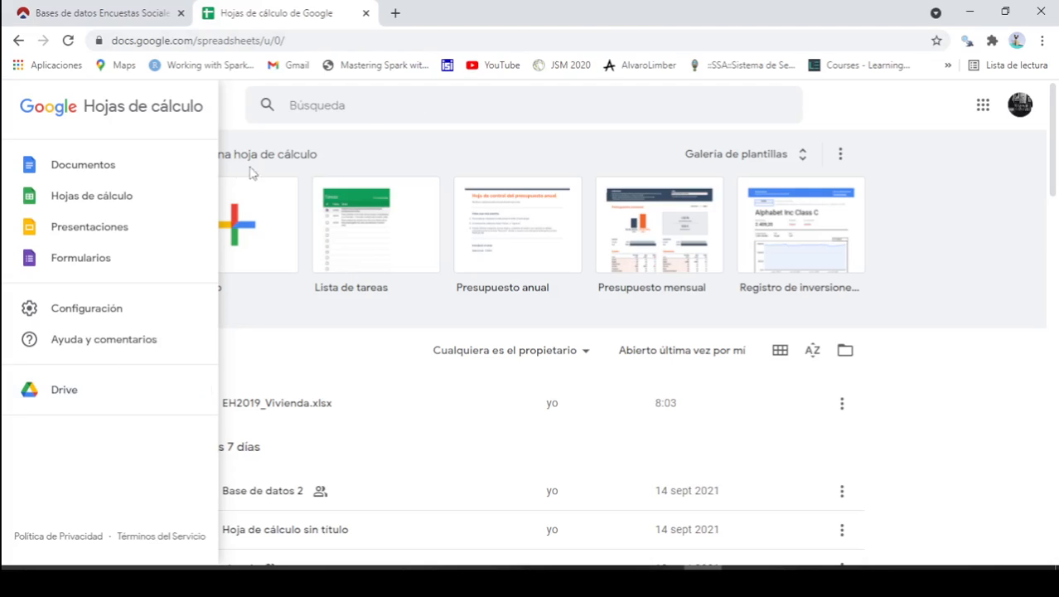
click(65, 393)
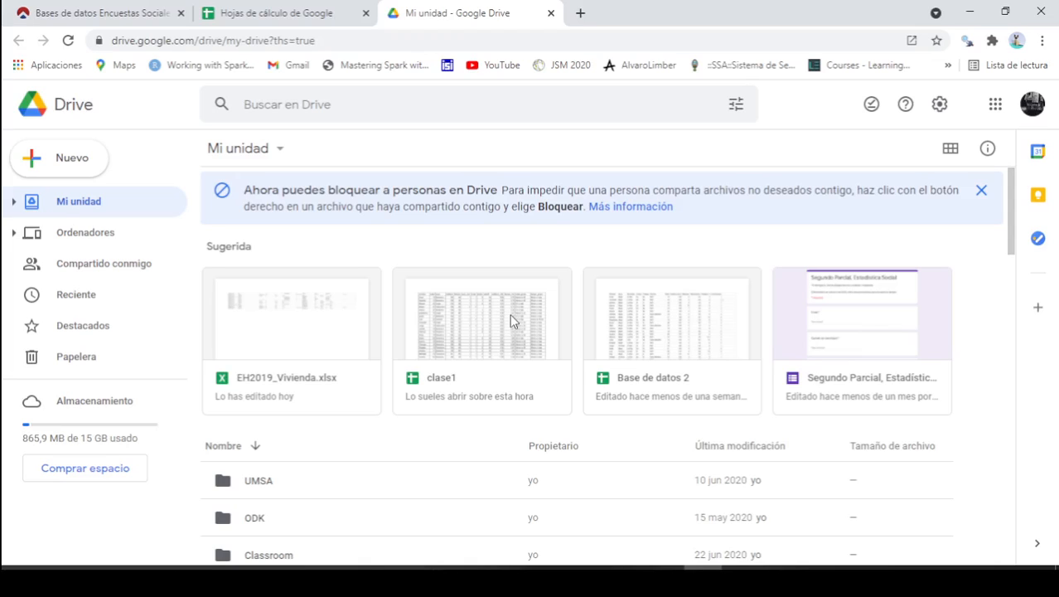
Upload EH2019_Vivienda_v1.xlsx from Descargas > bd49 > Base EH2019 to Mi unidad in Drive and dismiss the upload notice.
click(47, 163)
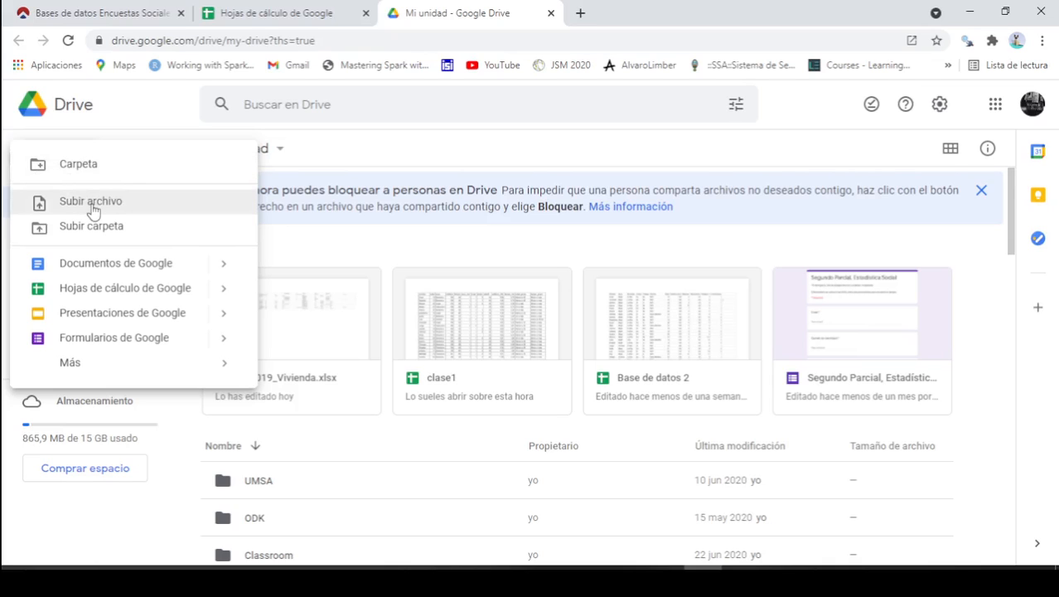
click(95, 204)
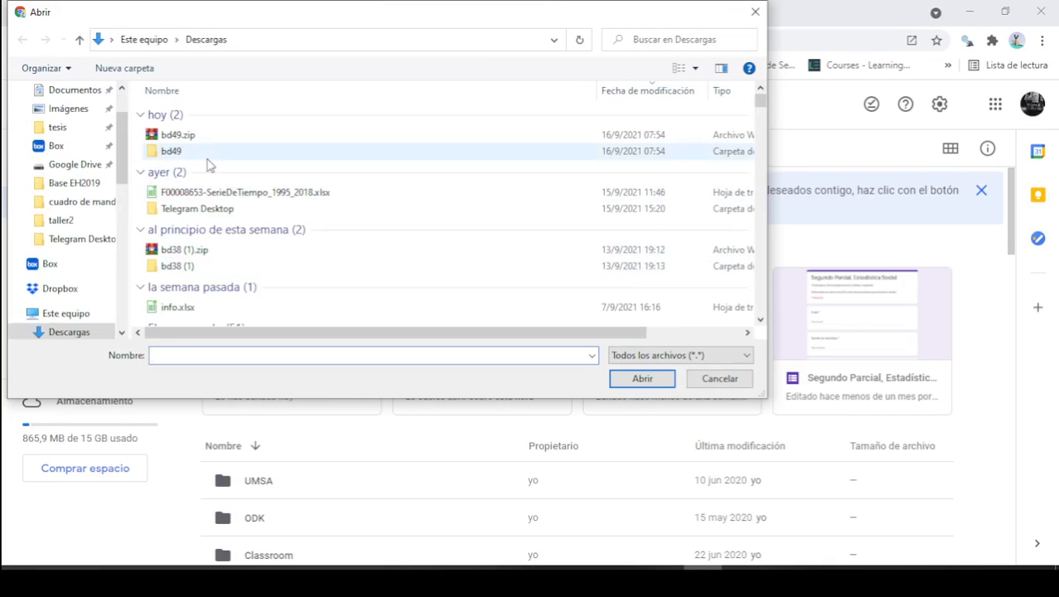
double_click(207, 154)
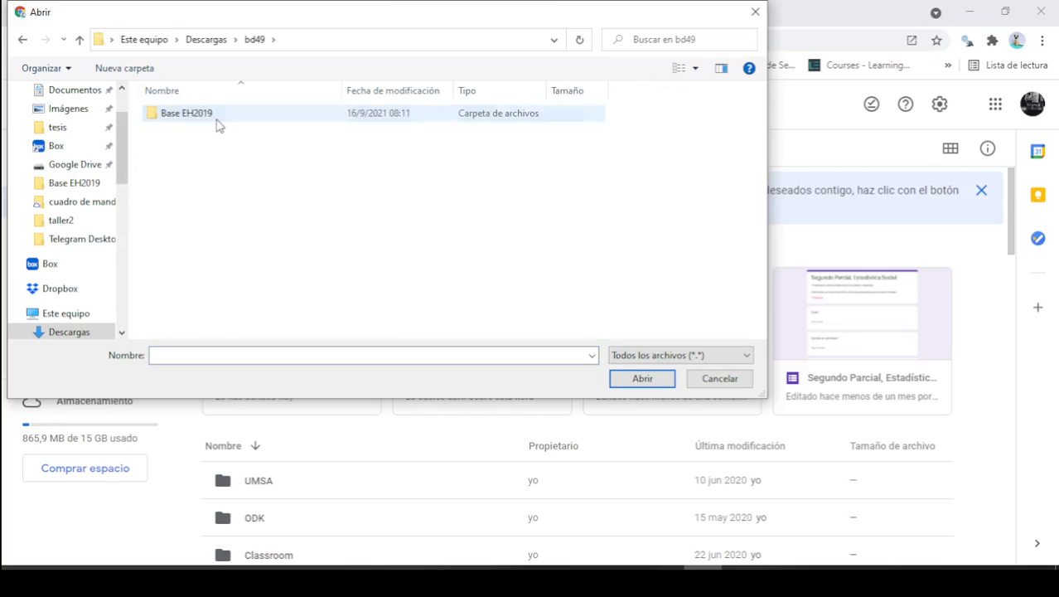
double_click(215, 118)
scroll(278, 211, down, 2)
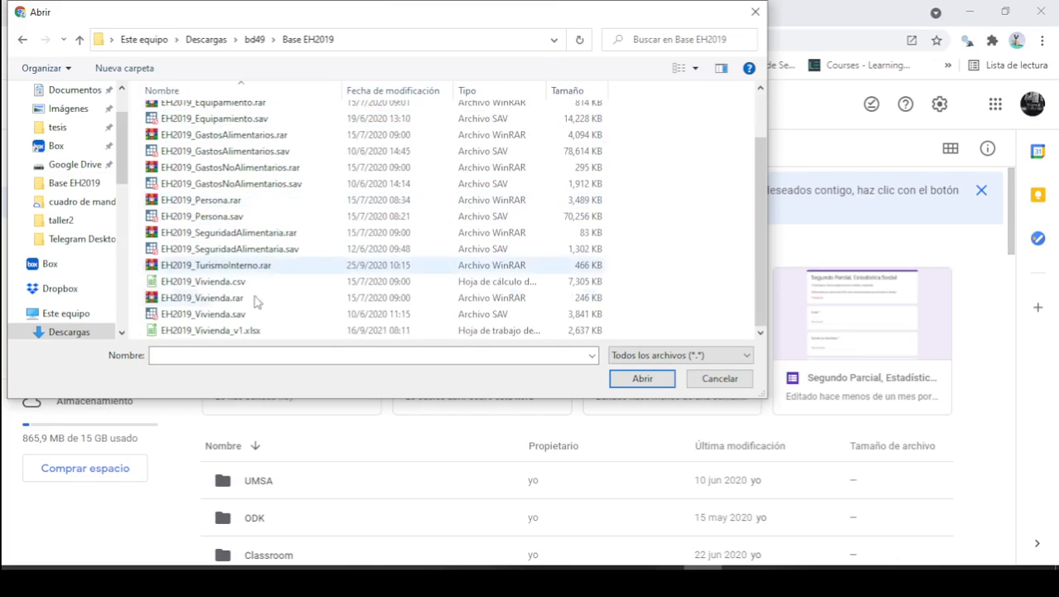
click(231, 330)
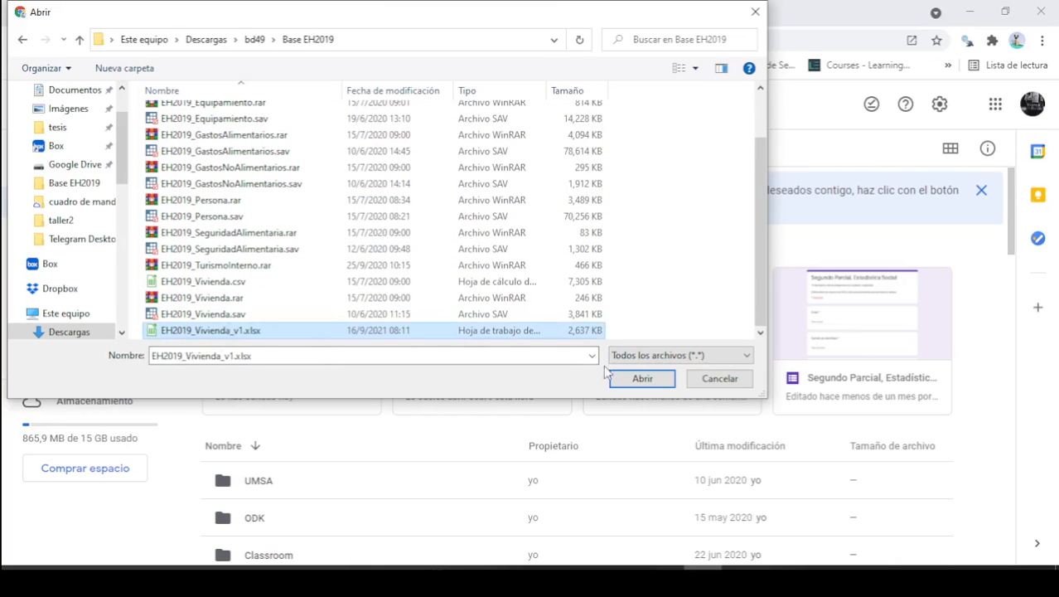
click(645, 382)
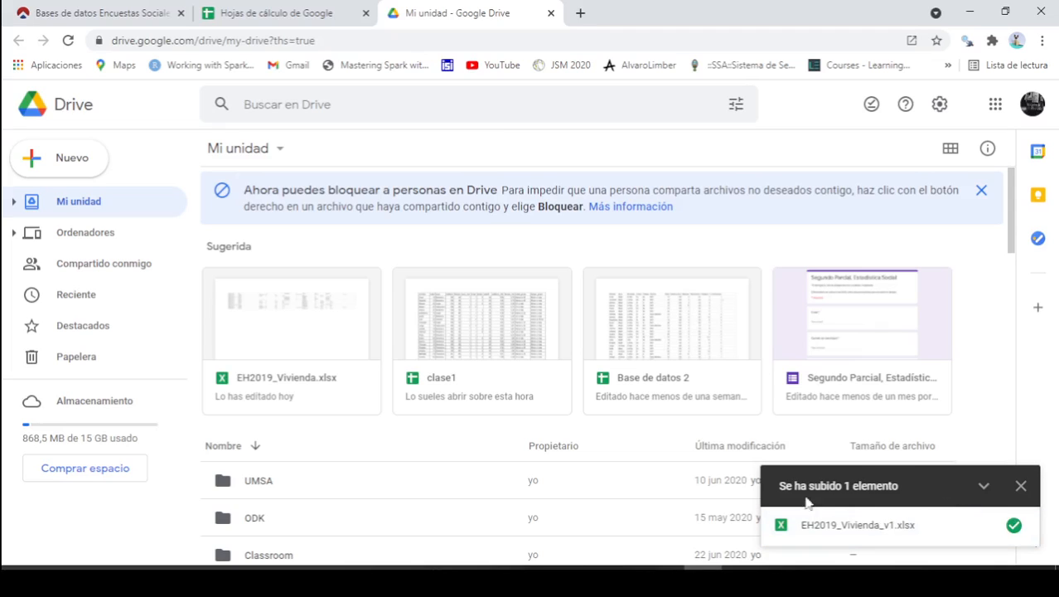
click(1021, 486)
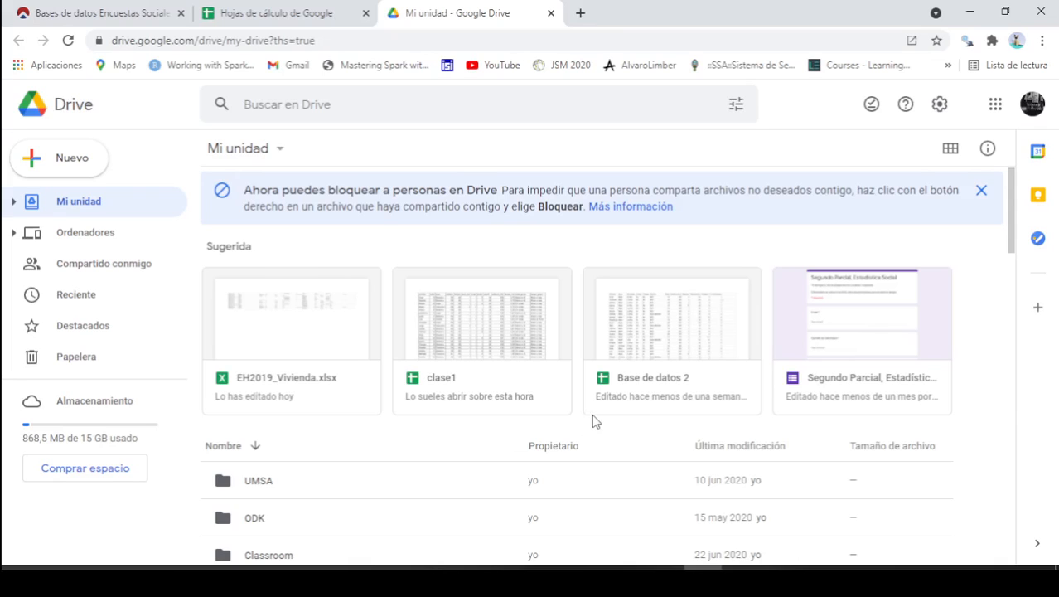
Open EH2019_Vivienda_v1.xlsx from the Google Sheets file list and look over its file options and imported columns.
click(280, 14)
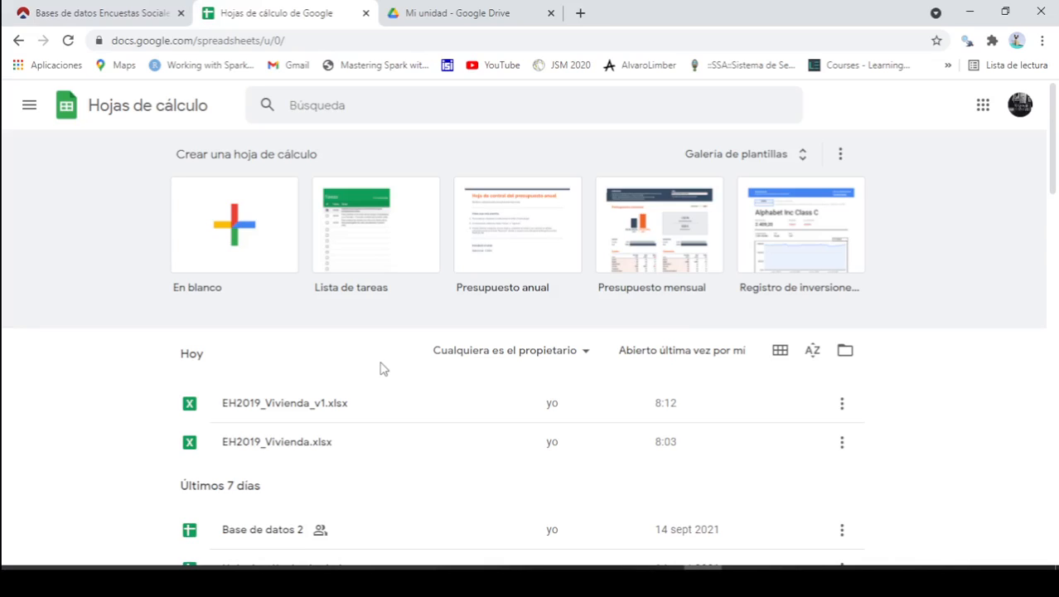
click(380, 416)
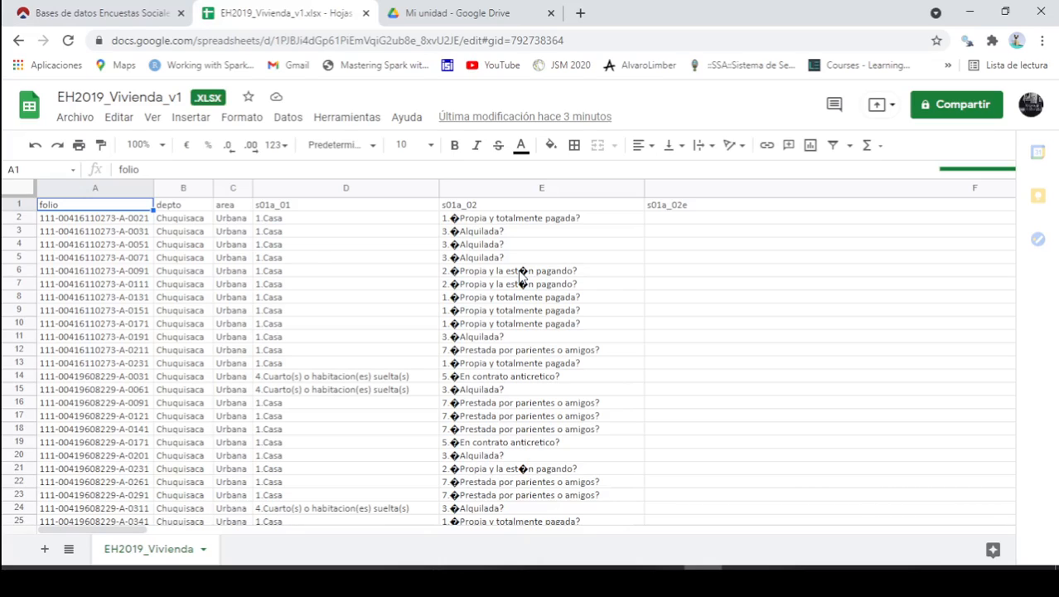
click(75, 117)
mouse_move(234, 316)
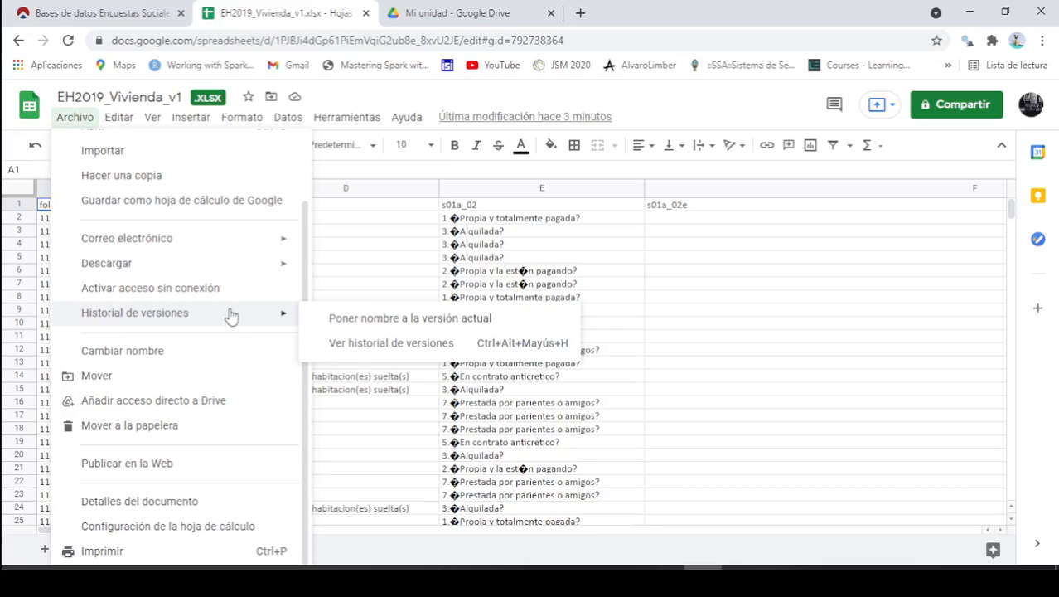
click(348, 270)
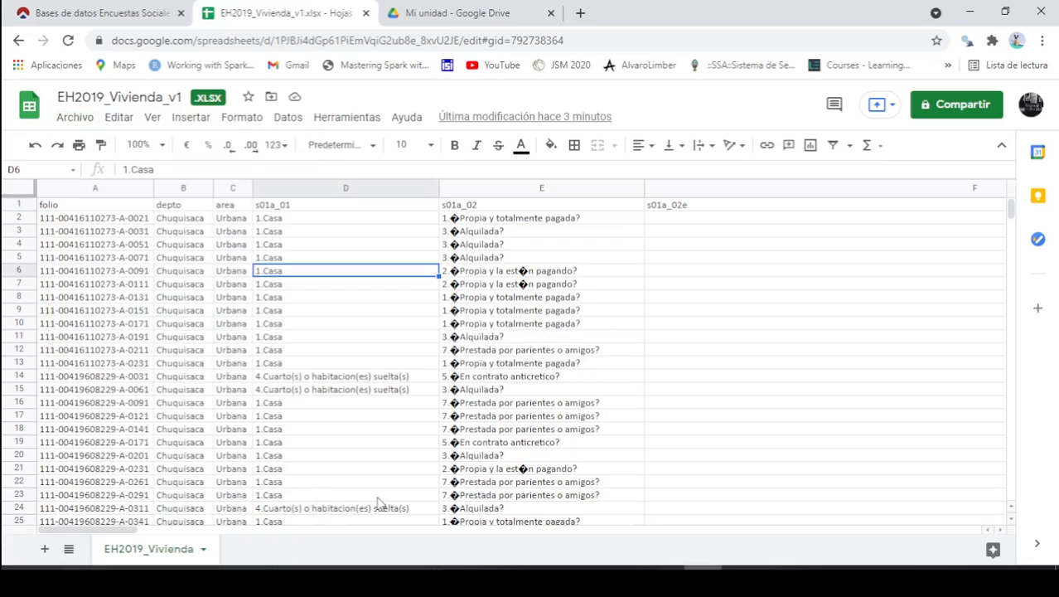
scroll(205, 538, right, 5)
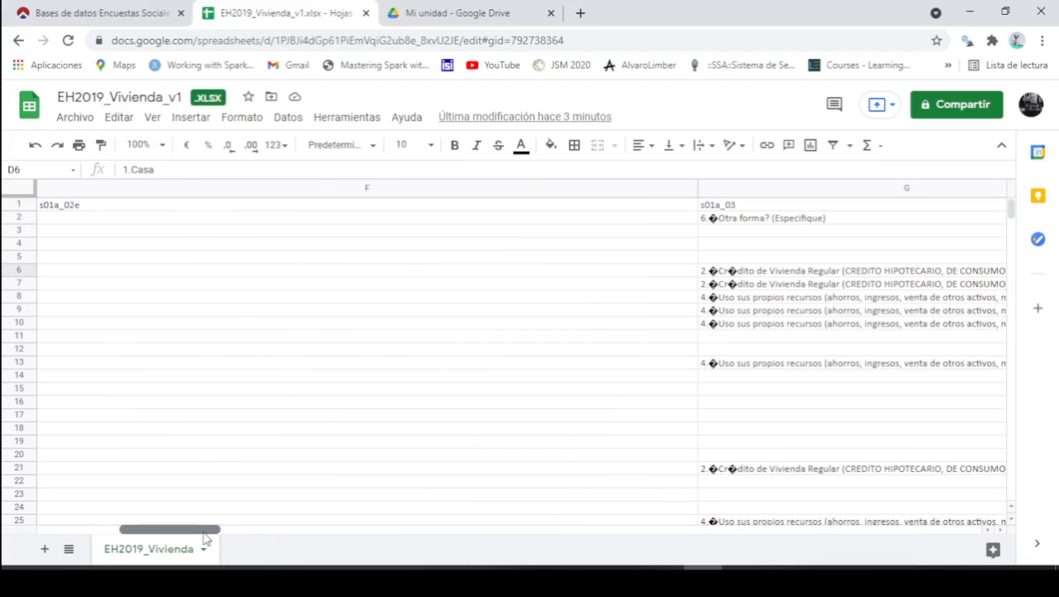
drag(204, 533, 62, 549)
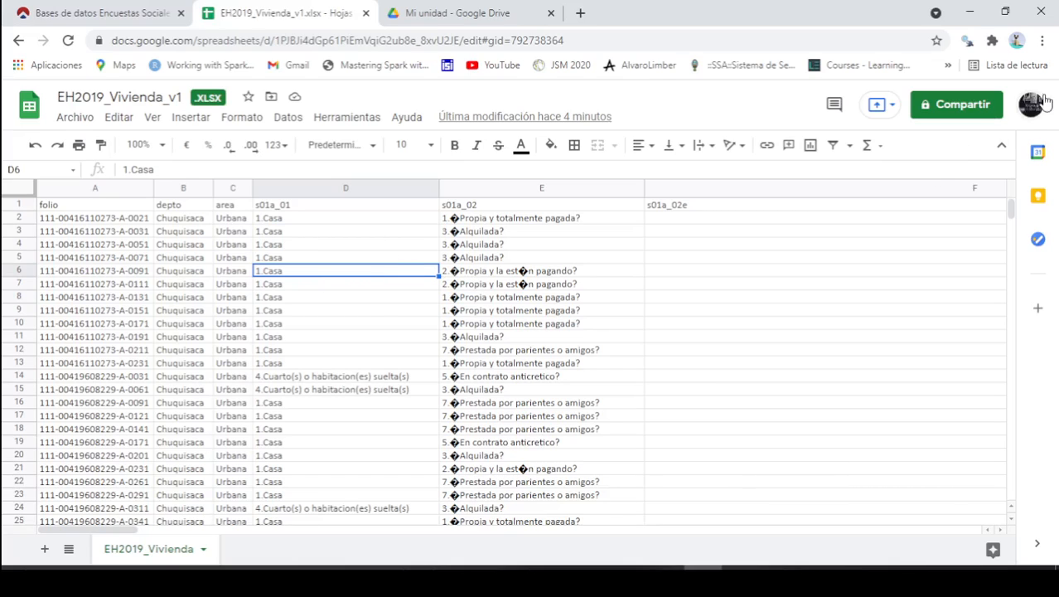
Share the spreadsheet with anyone who has the link, granting the Editor role, and copy the link.
click(956, 107)
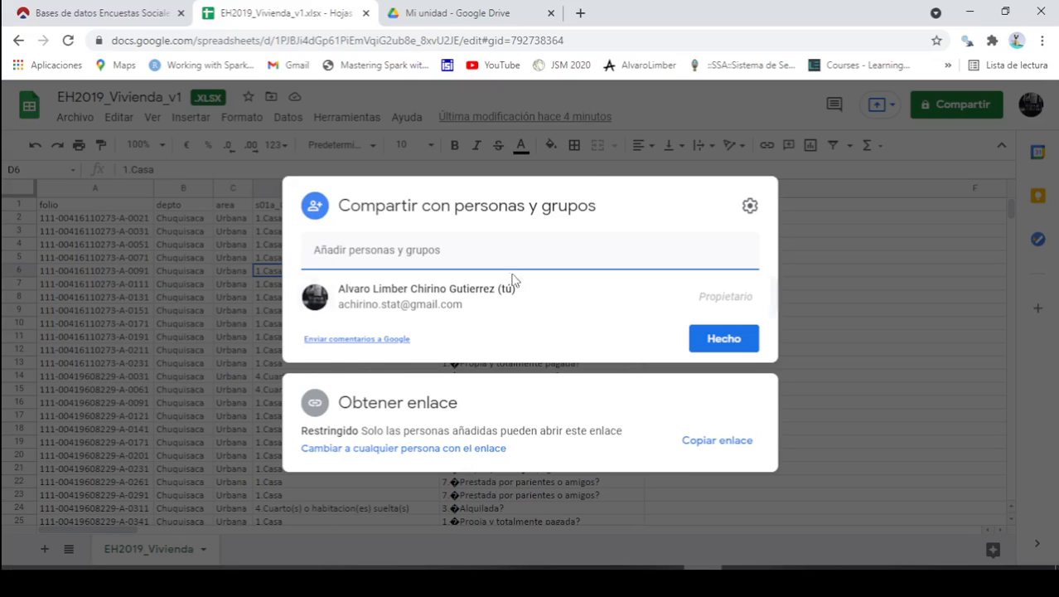
click(438, 447)
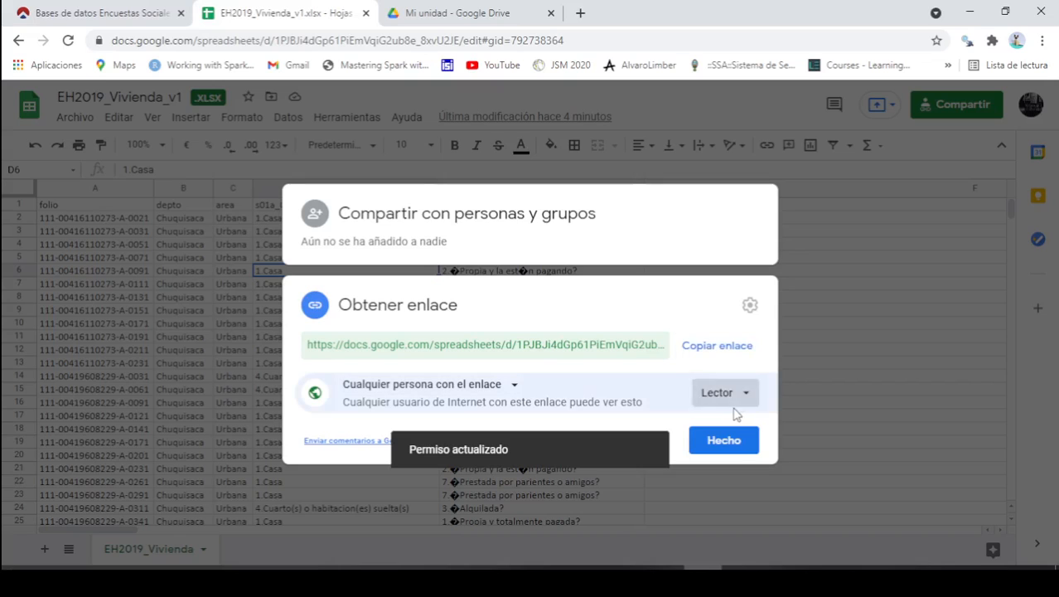
click(726, 395)
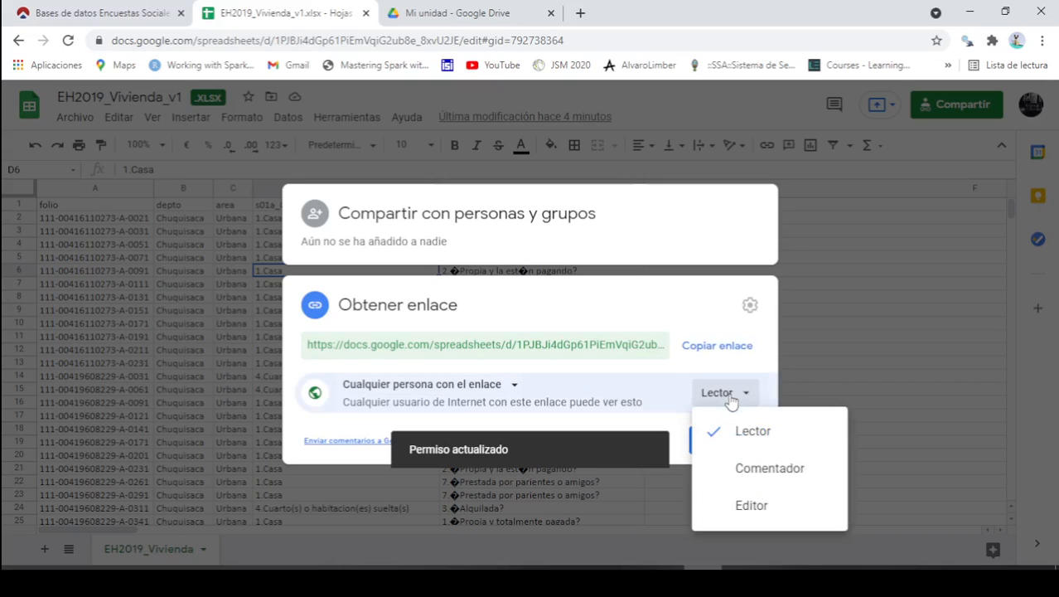
click(738, 507)
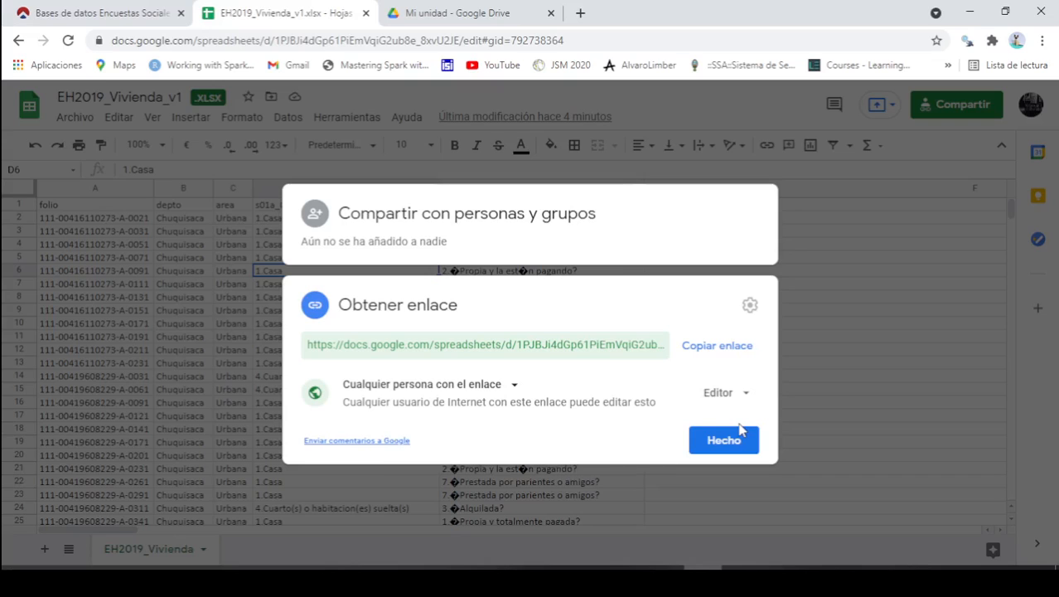
click(724, 399)
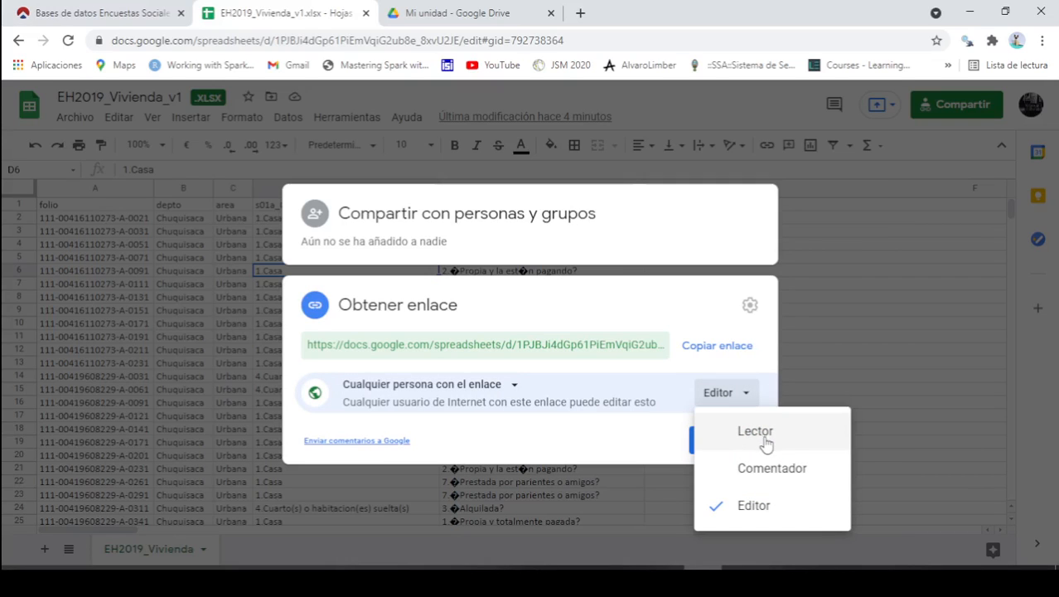
click(757, 513)
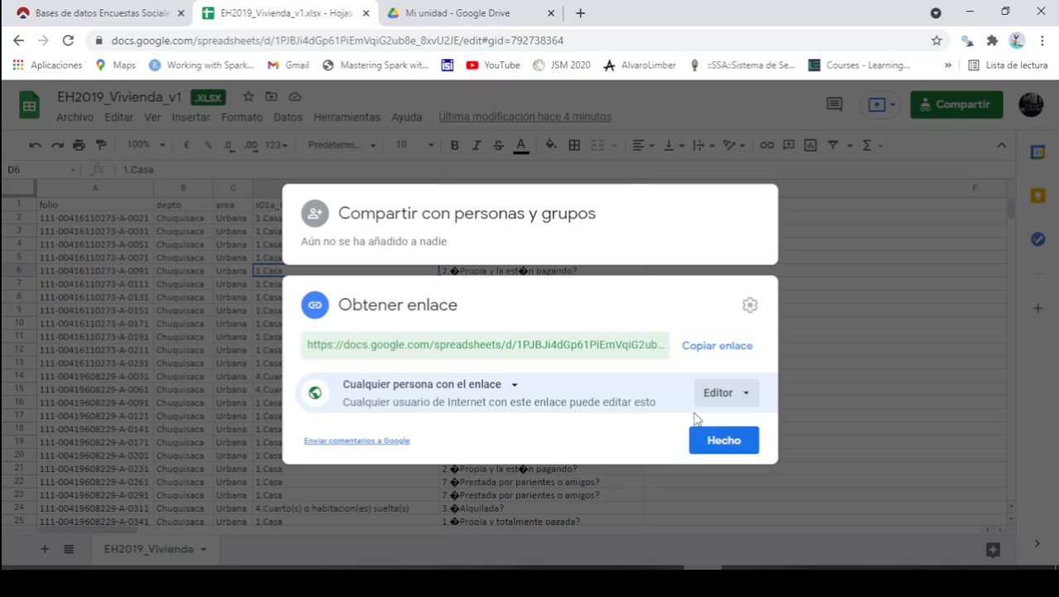
click(711, 355)
click(724, 440)
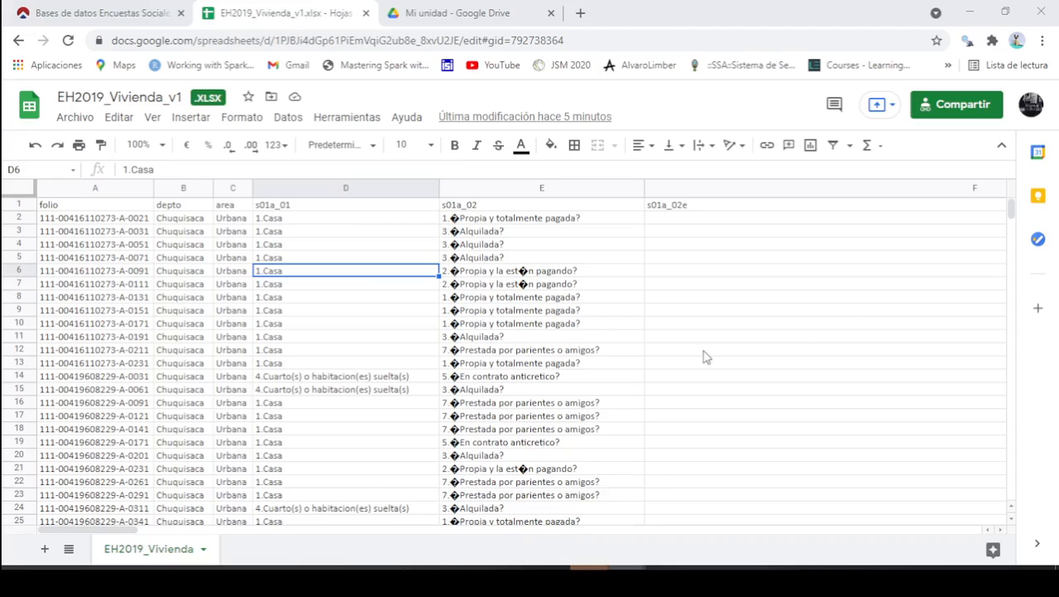
Check the last record in the folio column and return to the start of the sheet.
click(136, 300)
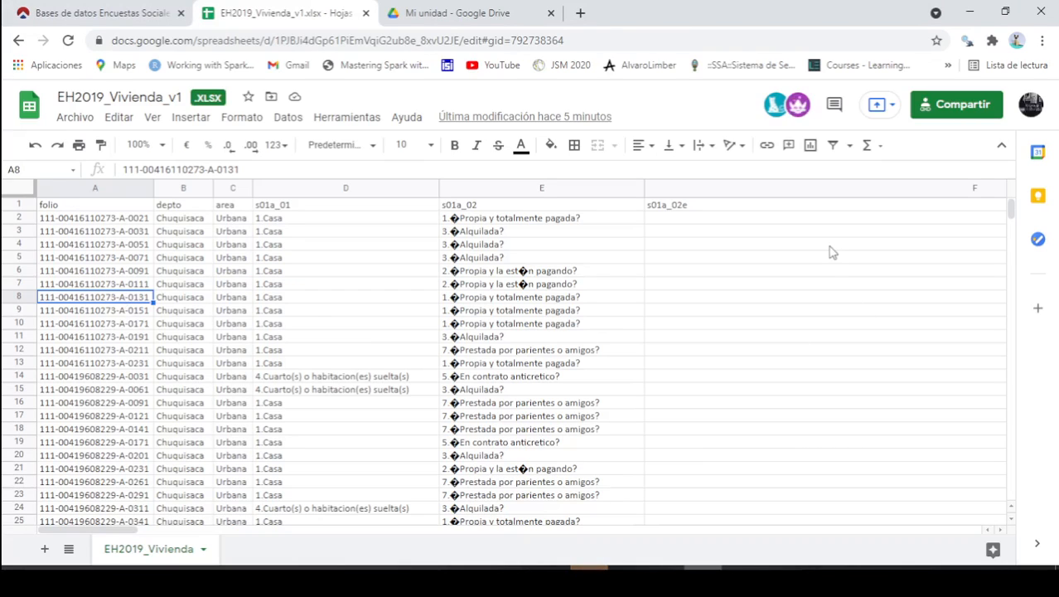
key(ctrl+Down)
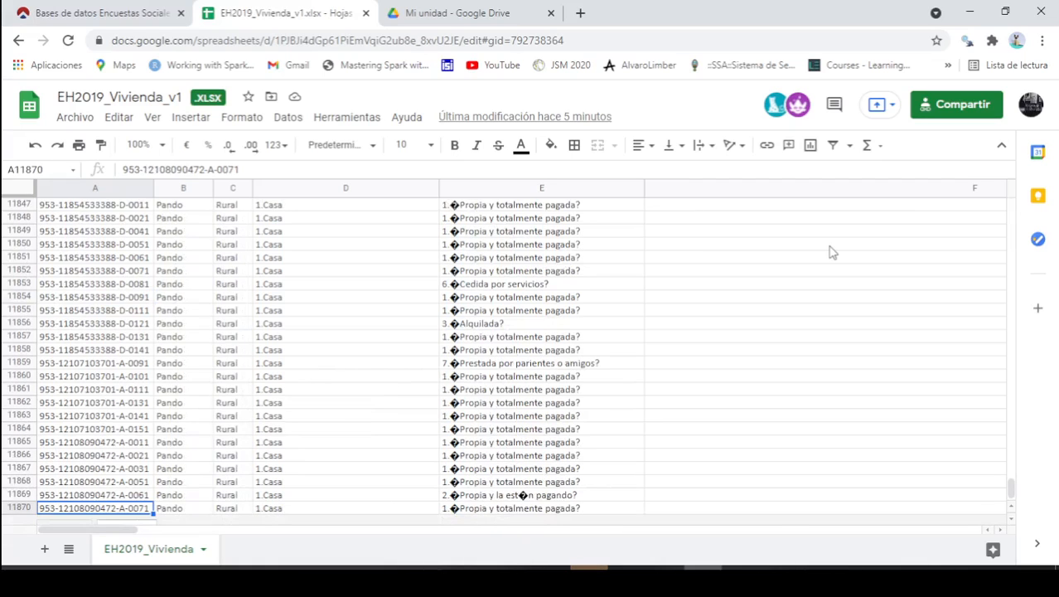
scroll(414, 485, down, 1)
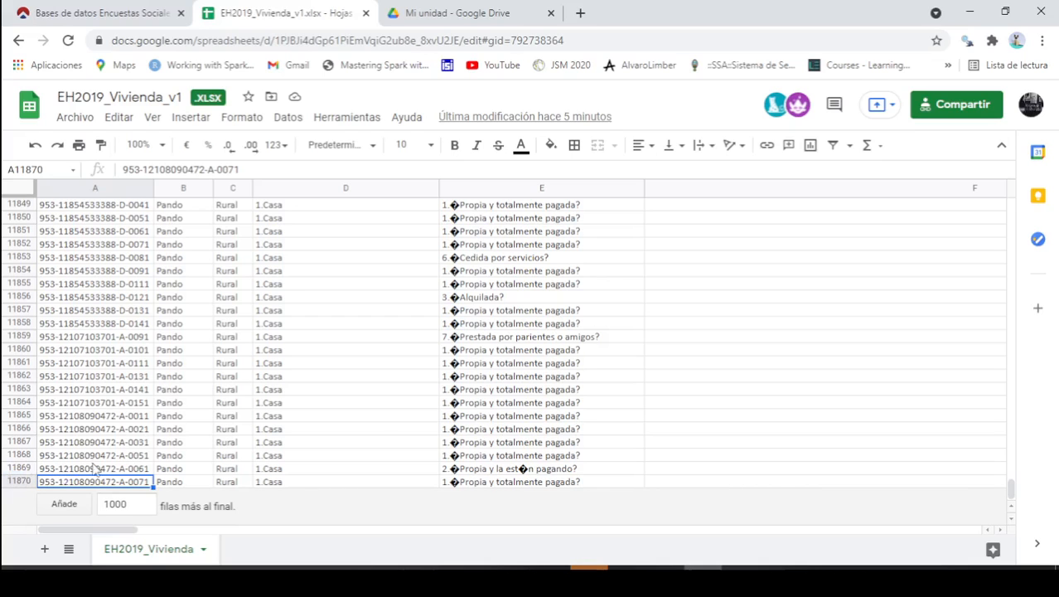
drag(1011, 488, 1015, 196)
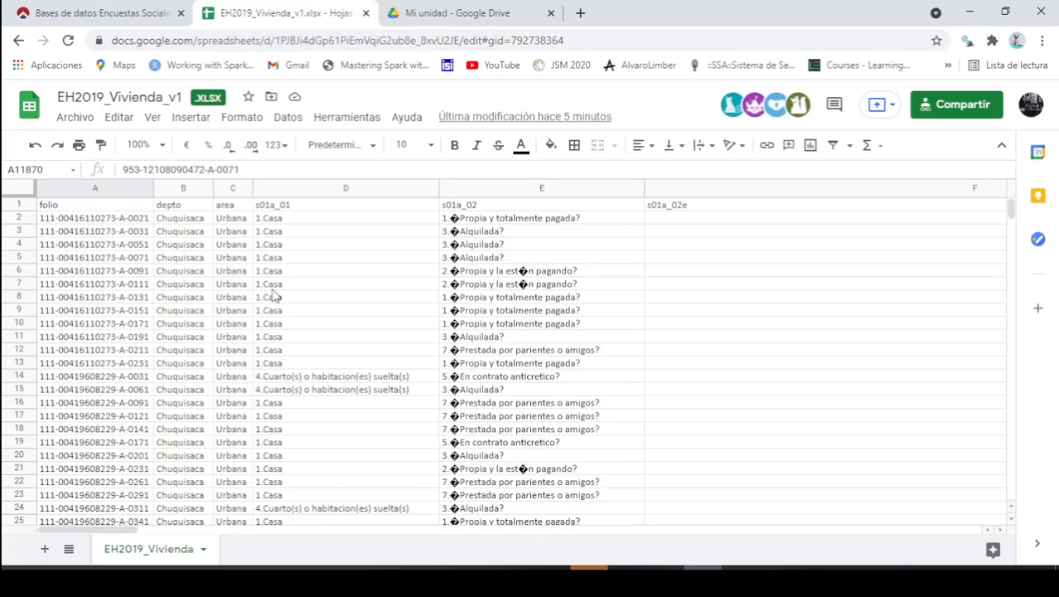
Enlarge the sheet's zoom to 125% and look over the depto and folio columns.
click(164, 147)
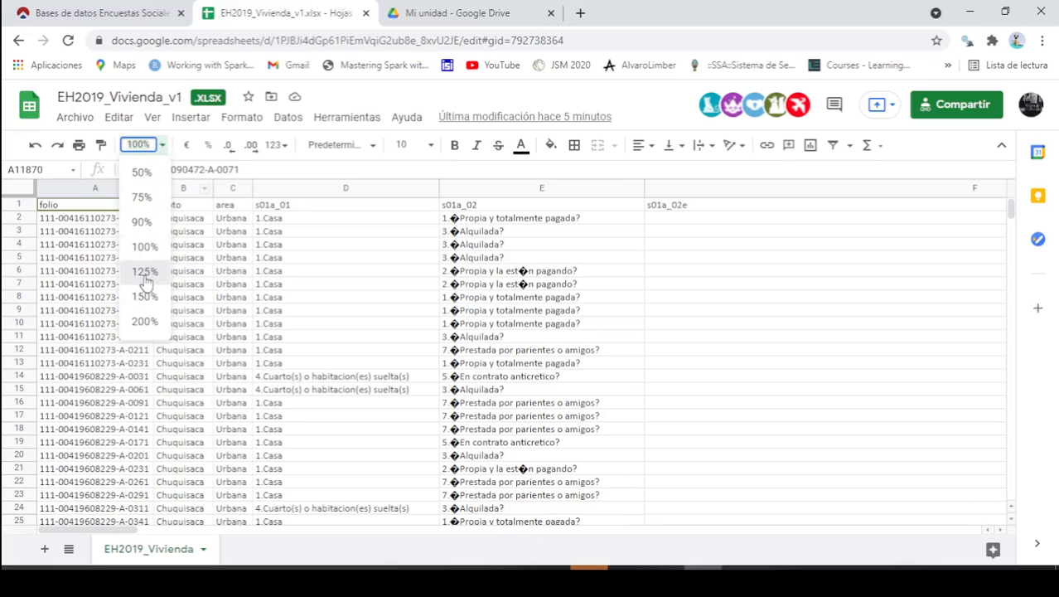
click(145, 274)
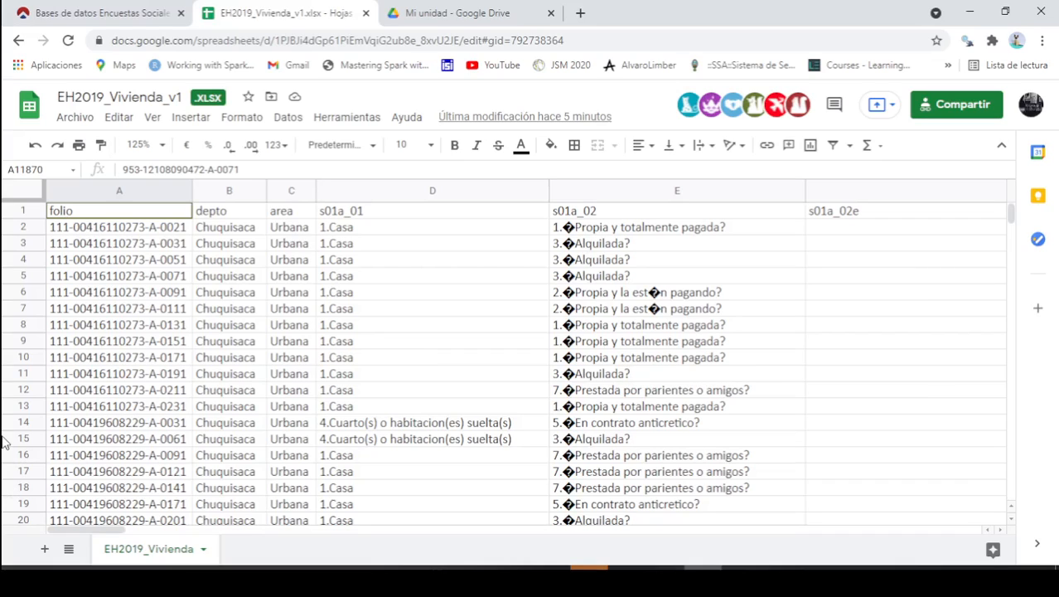
click(239, 214)
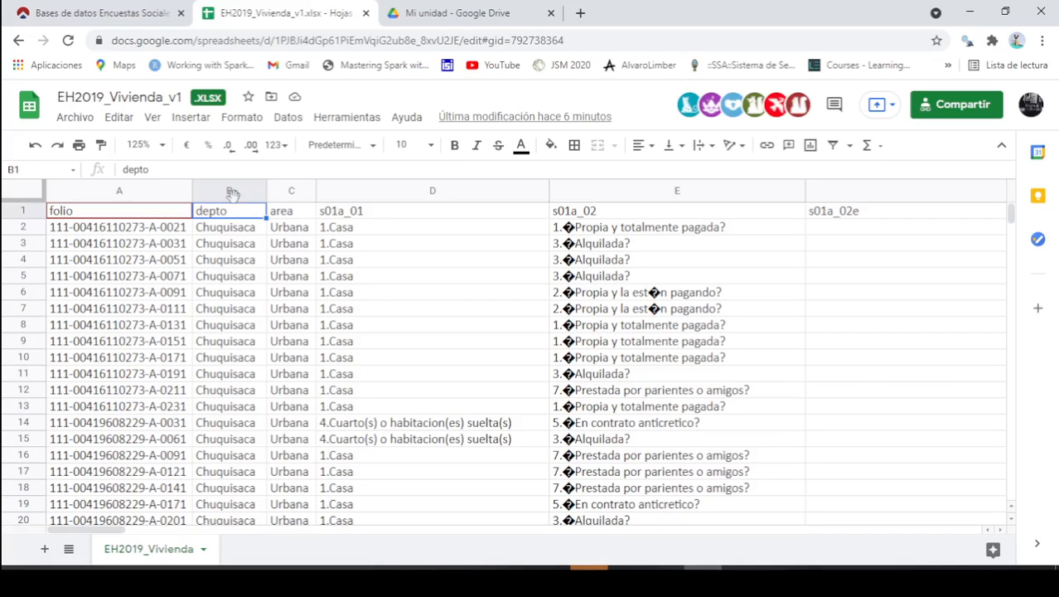
click(238, 266)
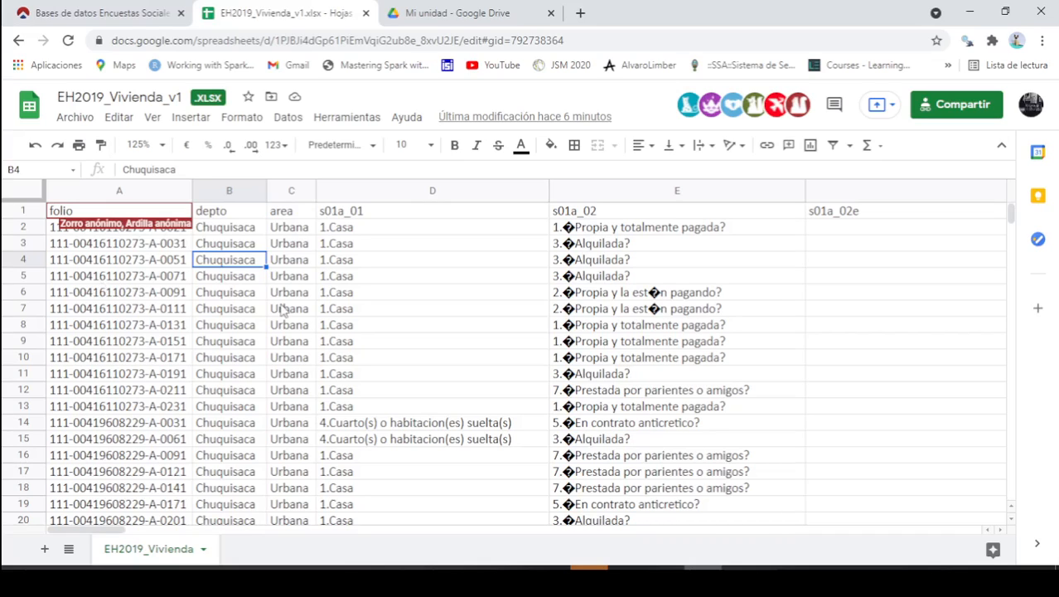
key(Left)
key(Down)
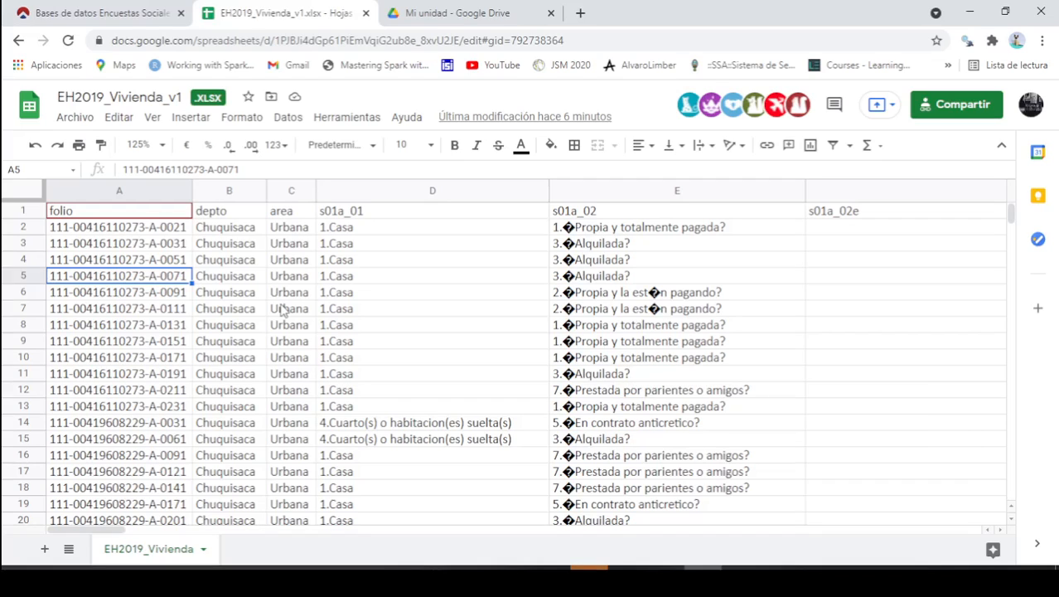
Create a pivot table in a new sheet from the data range EH2019_Vivienda!A1:BO11870.
click(231, 246)
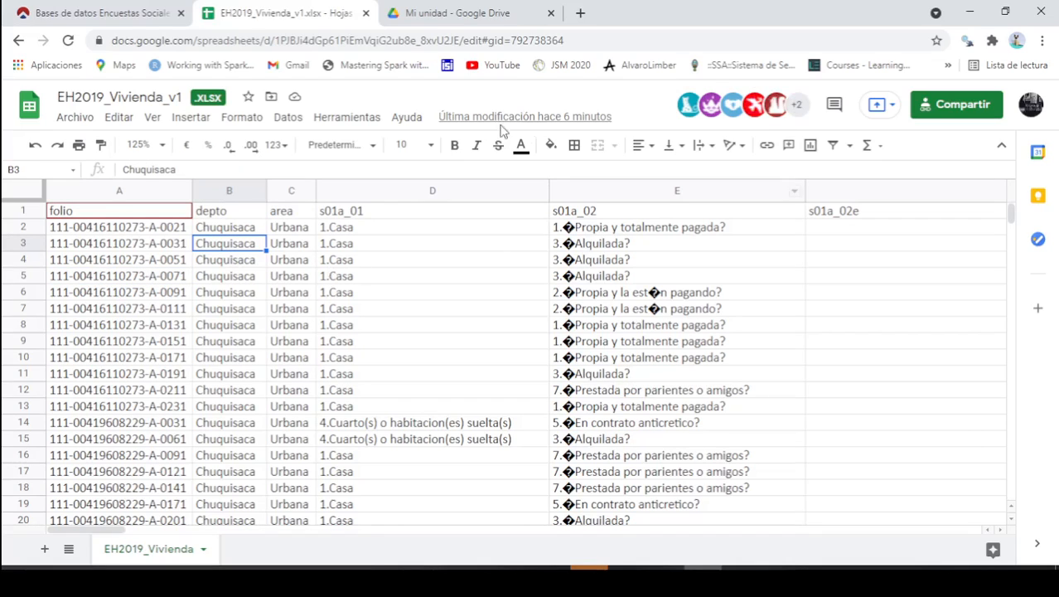
click(287, 118)
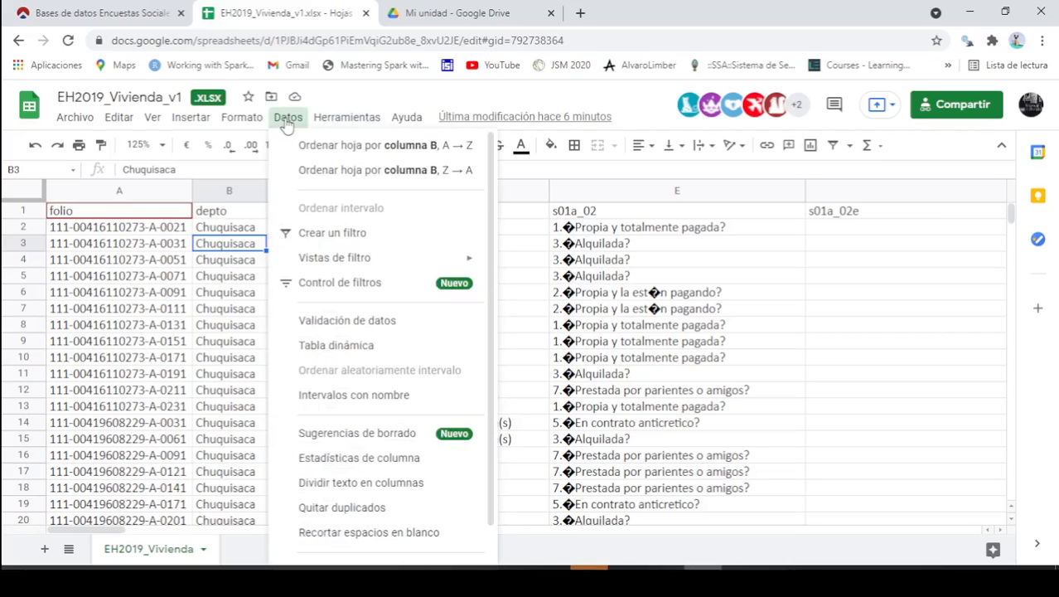
click(329, 346)
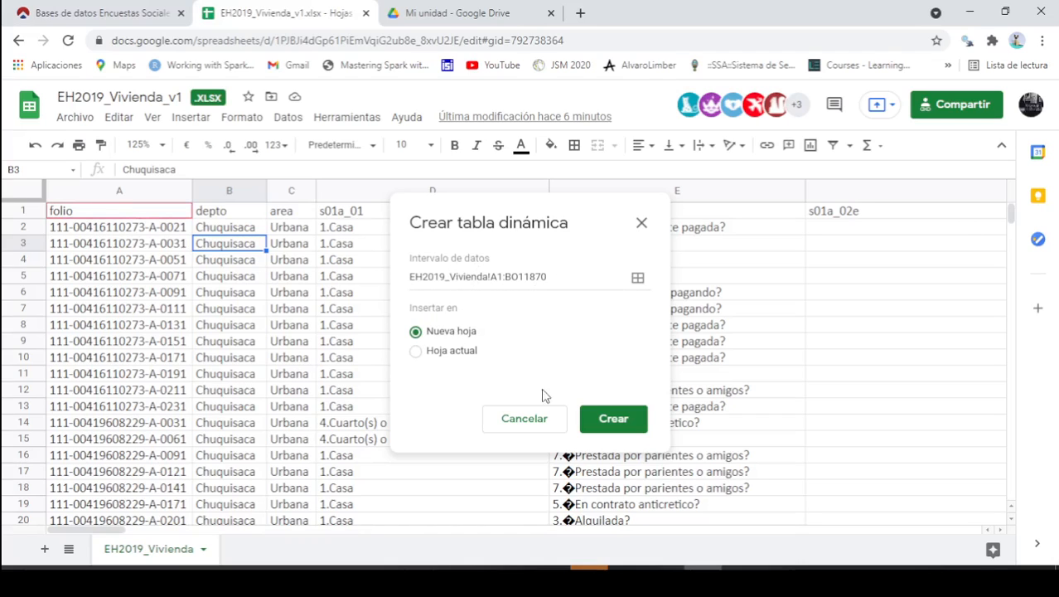
click(615, 421)
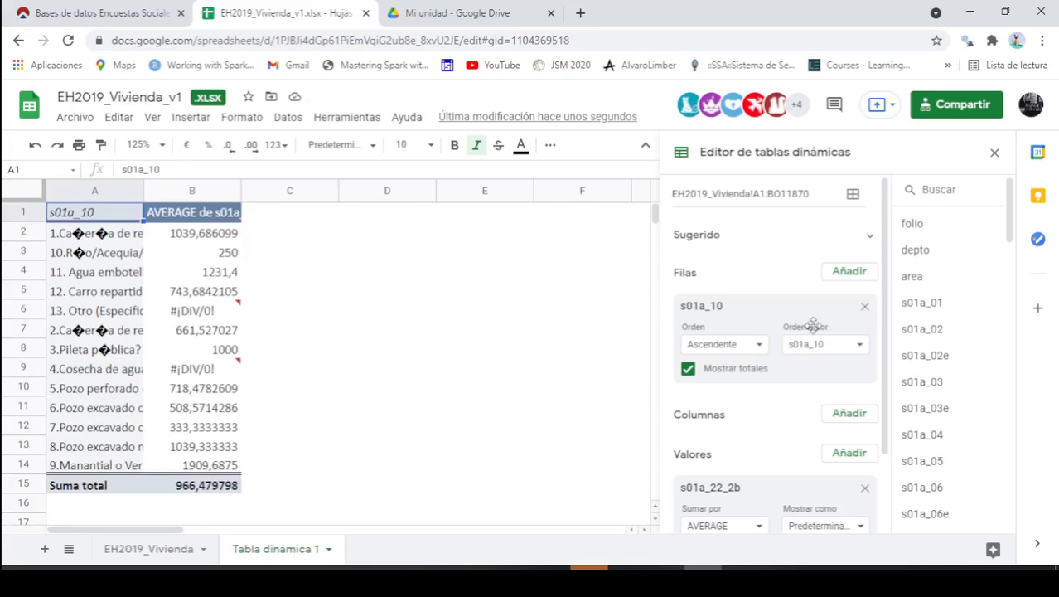
Replace the pivot table's row field s01a_10 with depto.
click(865, 308)
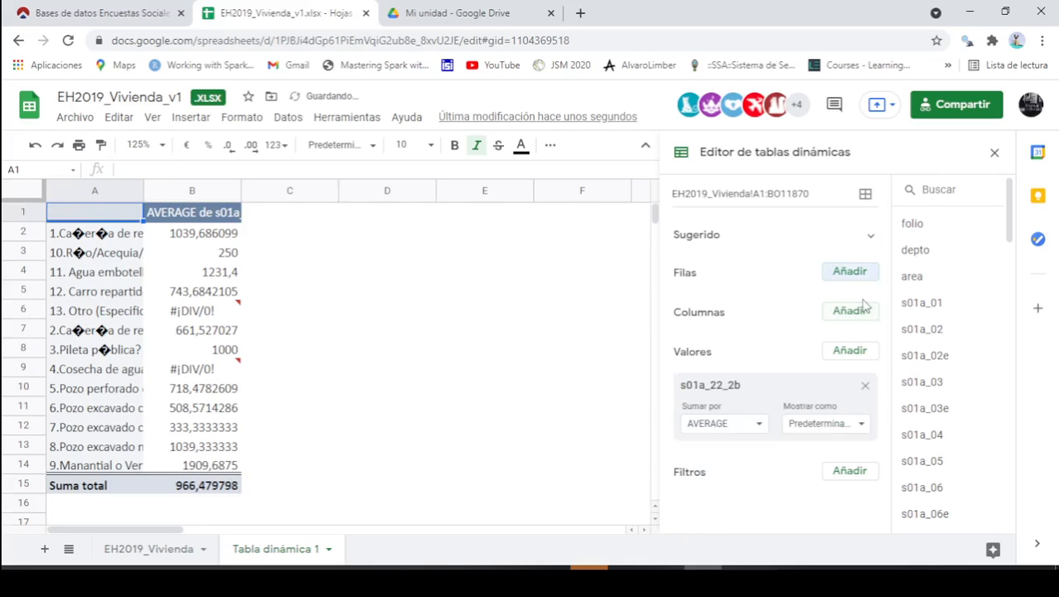
click(850, 272)
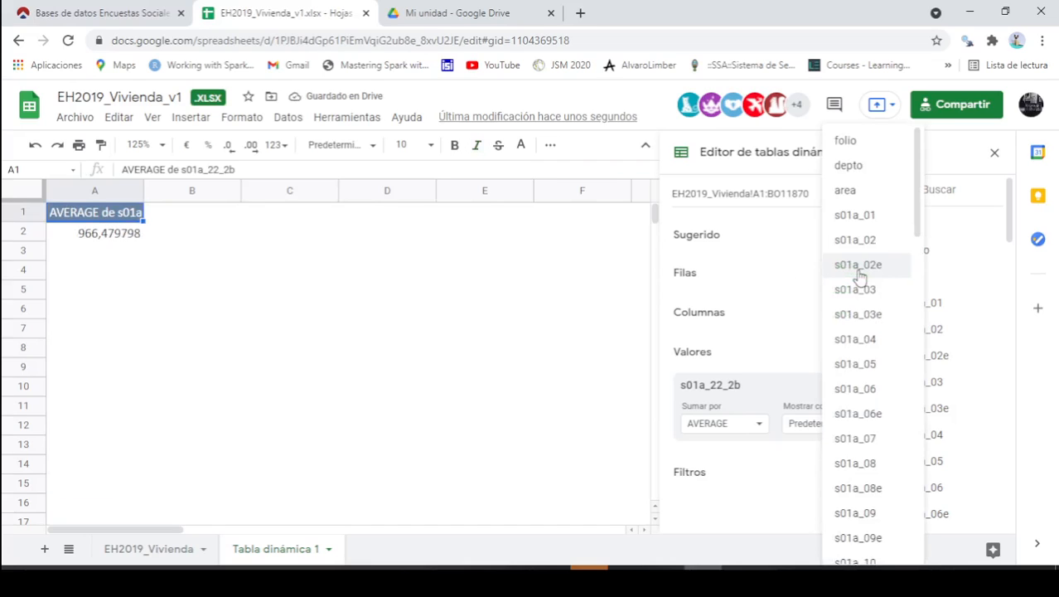
click(849, 166)
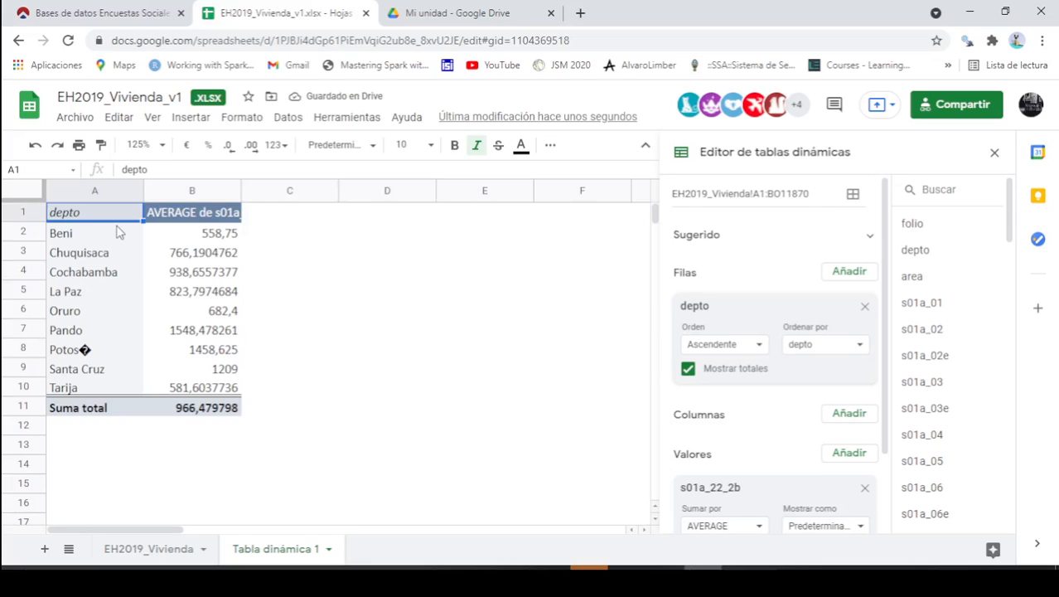
Replace the pivot table's s01a_22_2b value with folio summarized by COUNTA.
click(864, 489)
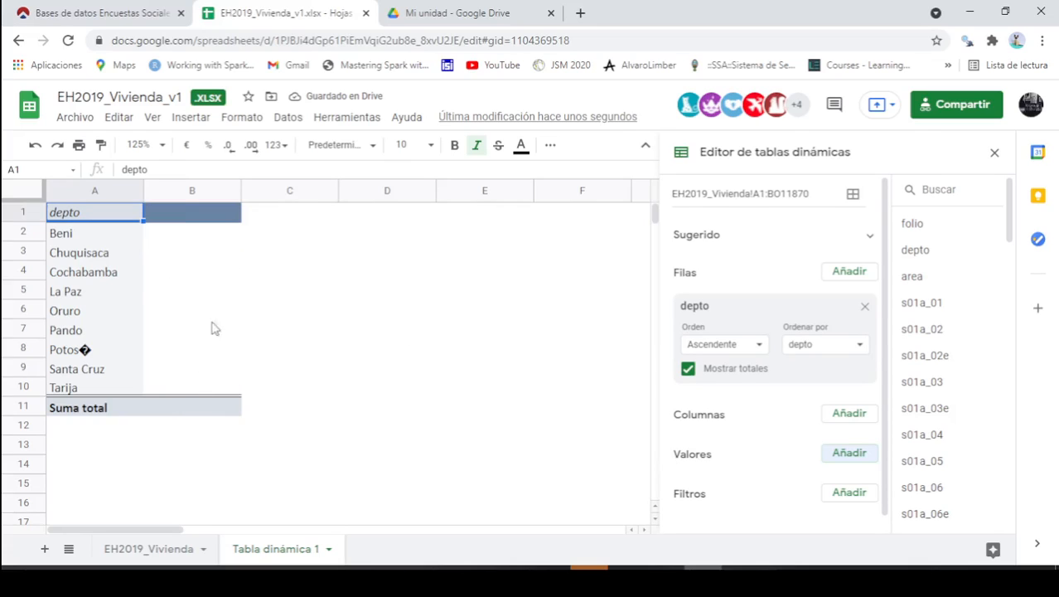
click(859, 454)
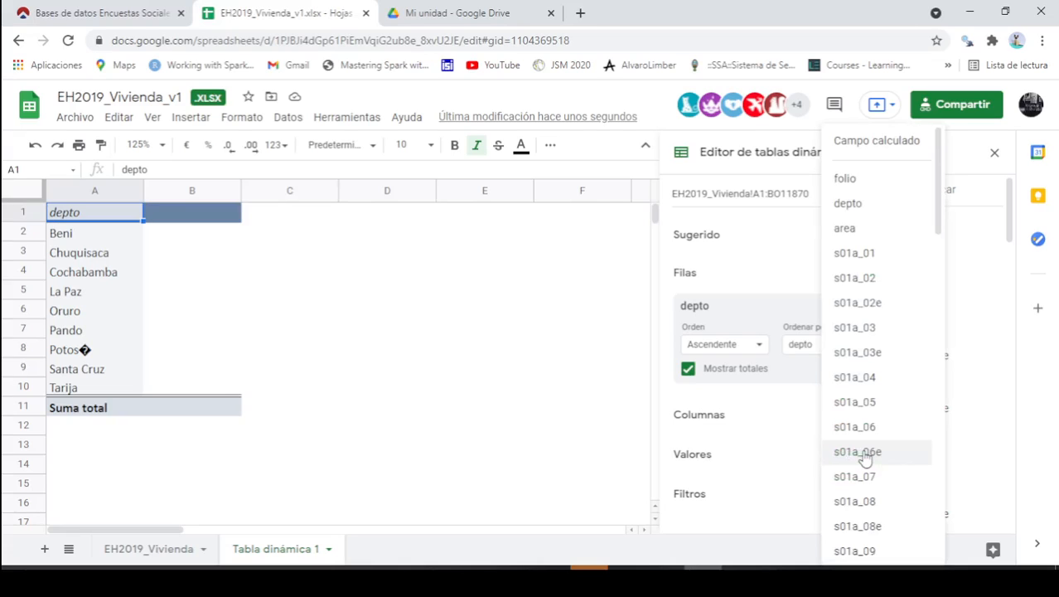
click(855, 188)
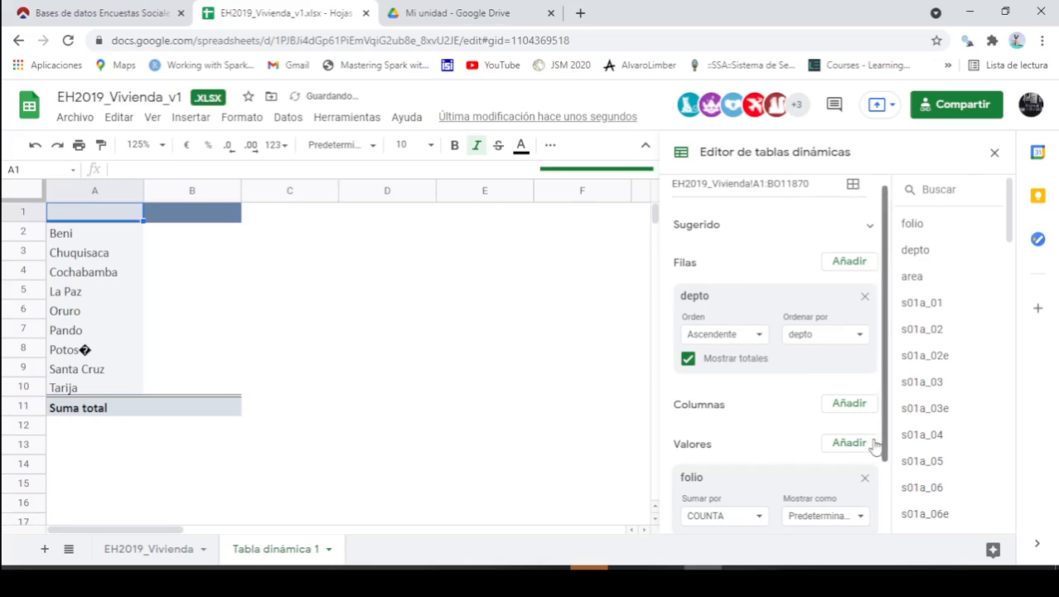
scroll(827, 446, down, 1)
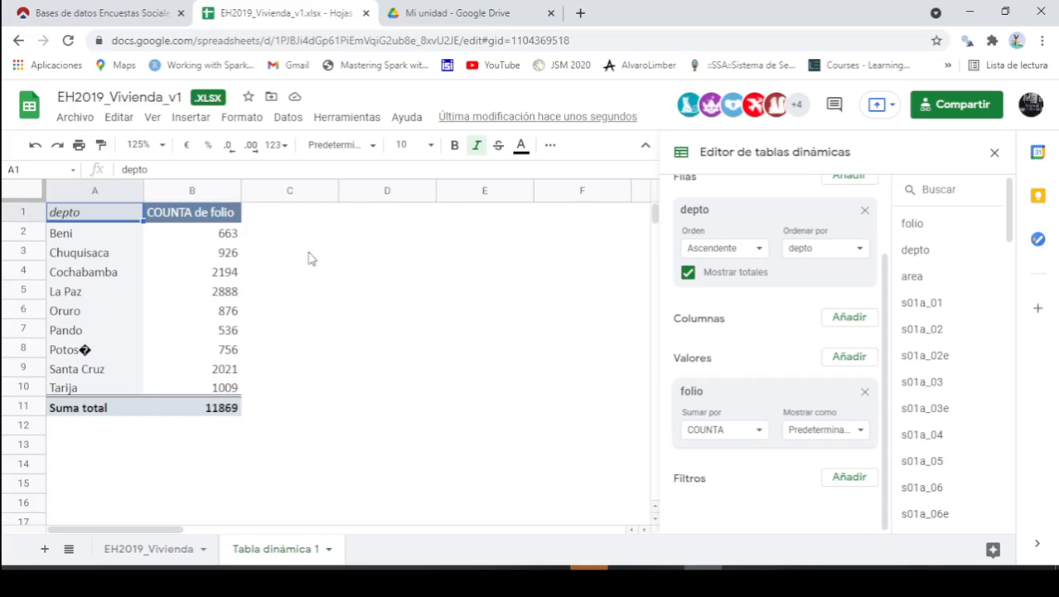
Go through the folio counts of each department in the pivot table, from Beni down to Tarija.
click(208, 240)
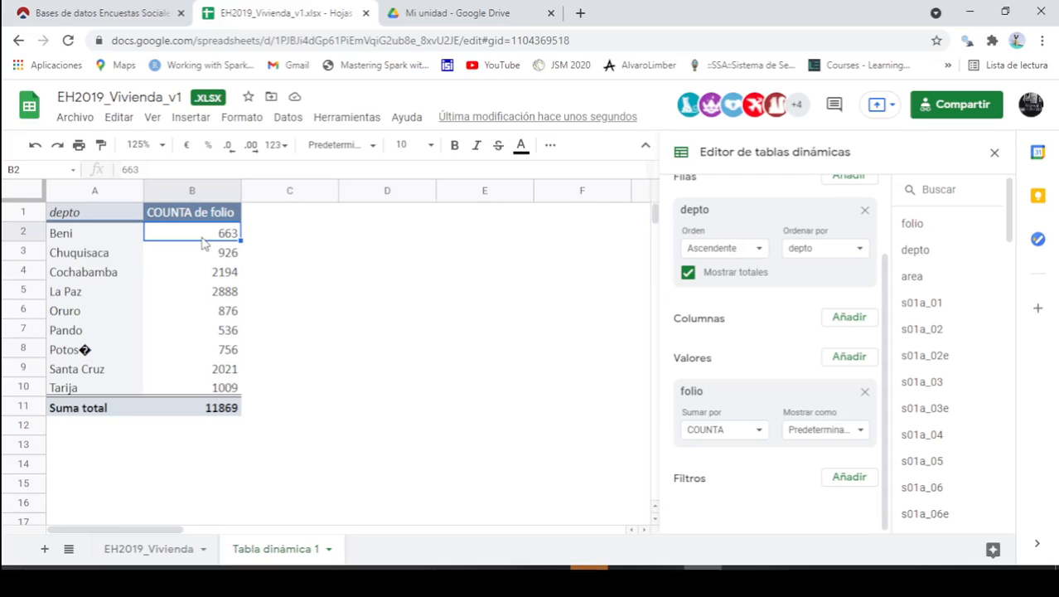
key(Down)
key(Down)
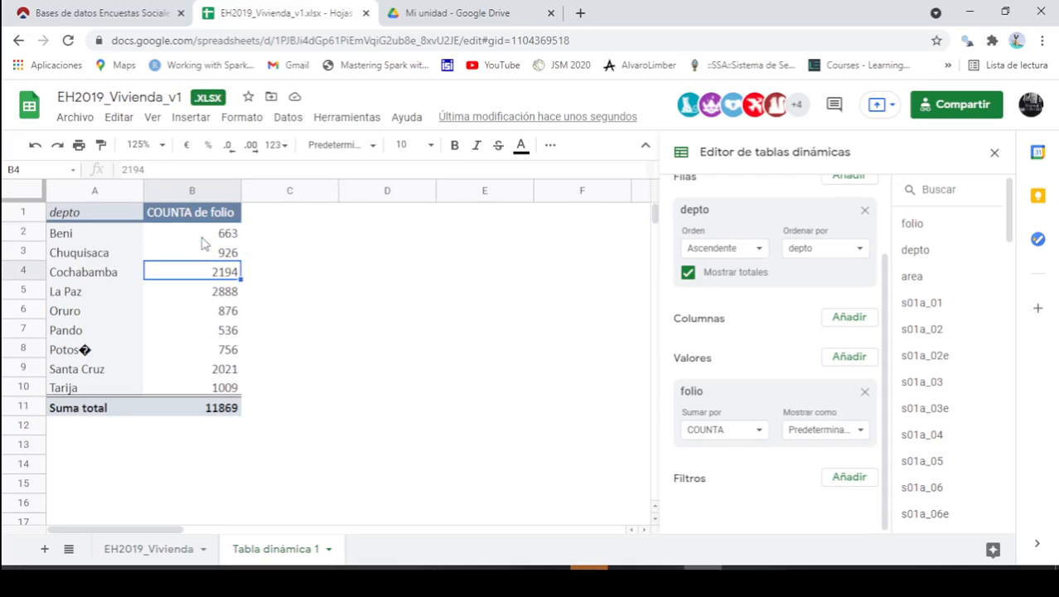
key(Down)
key(Down)
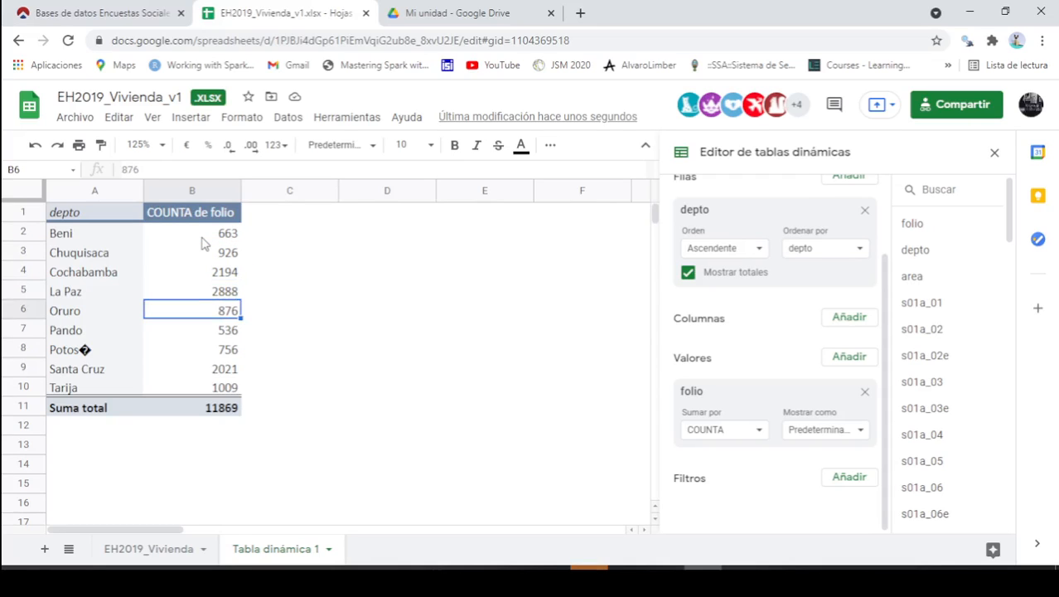
key(Down)
key(Down)
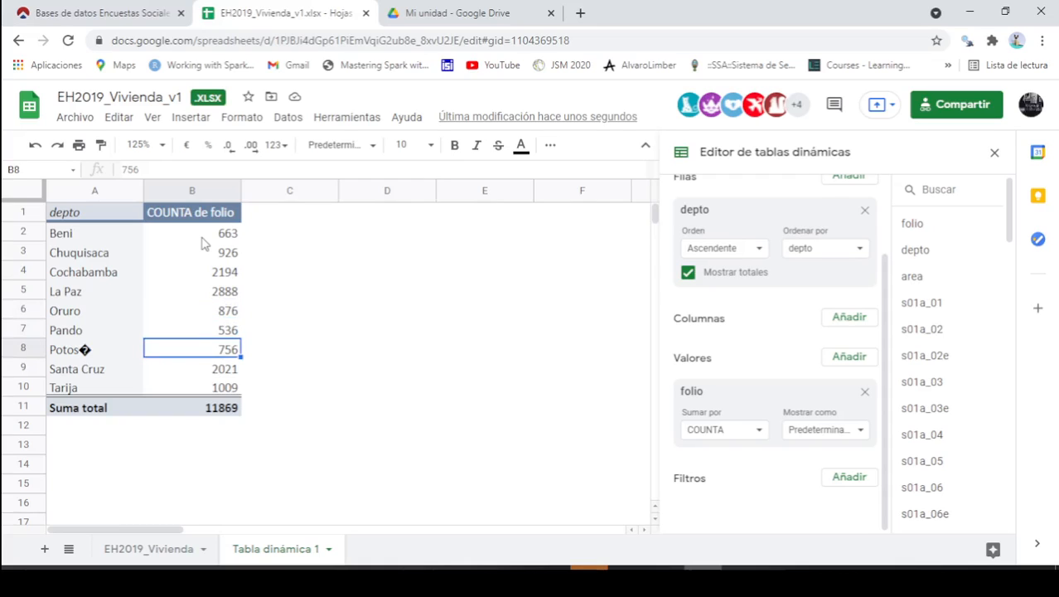
key(Down)
key(Down)
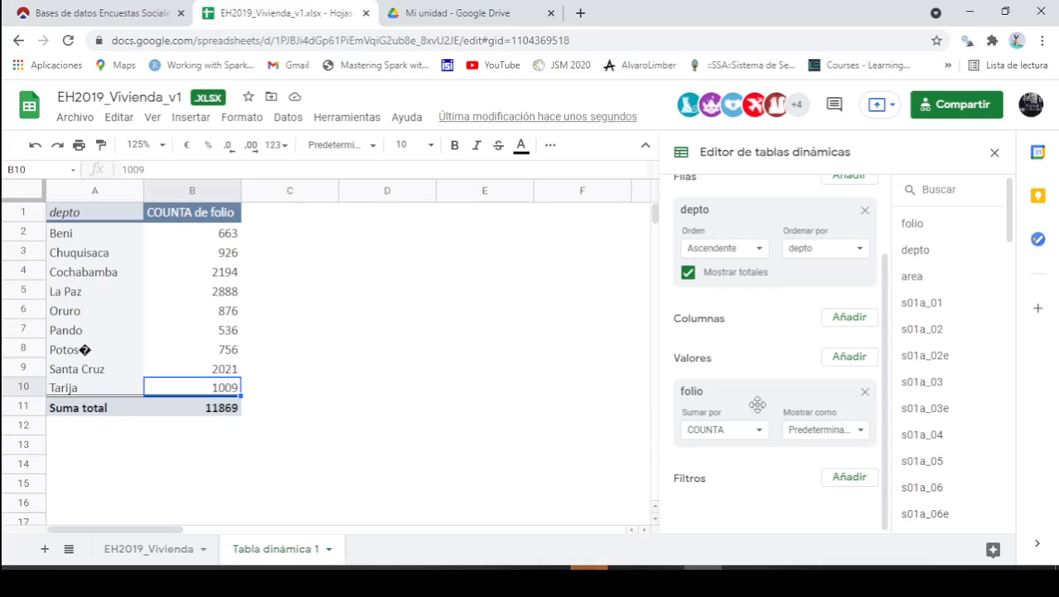
click(758, 430)
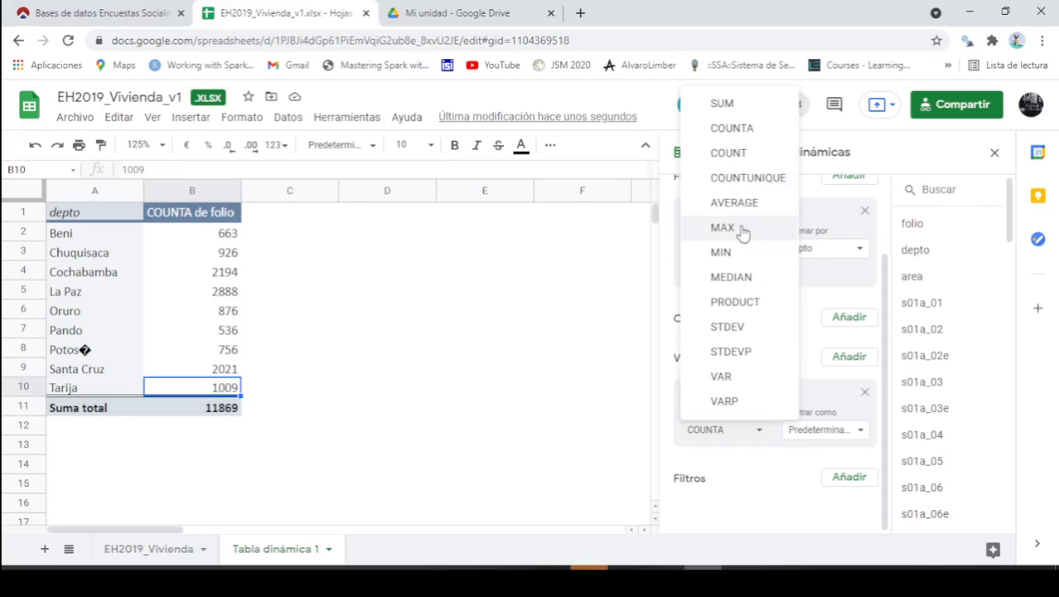
click(572, 475)
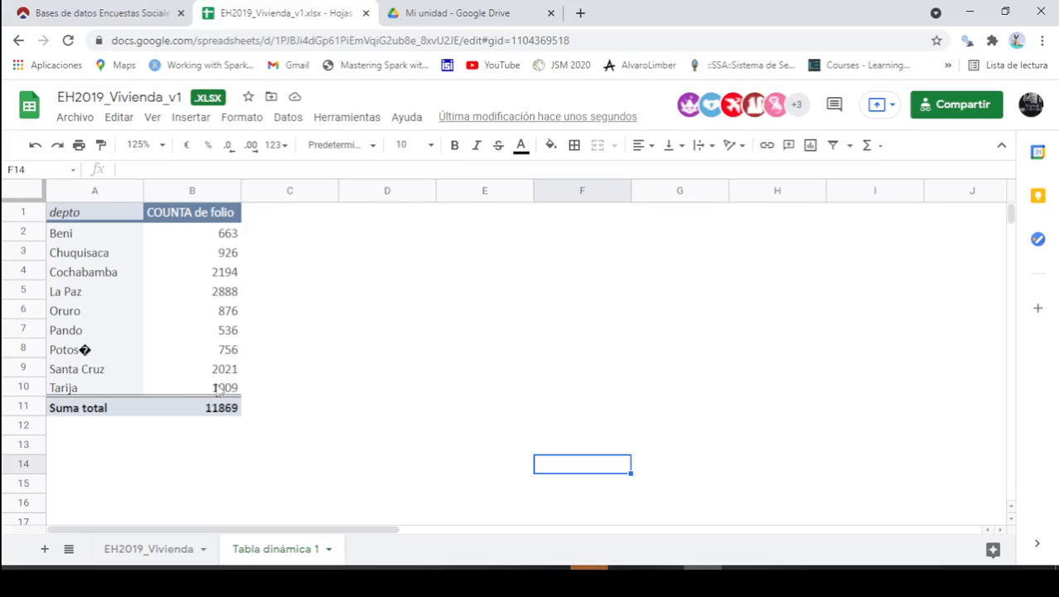
Enter the header %hogares in C1, beside the pivot table's count column.
click(302, 218)
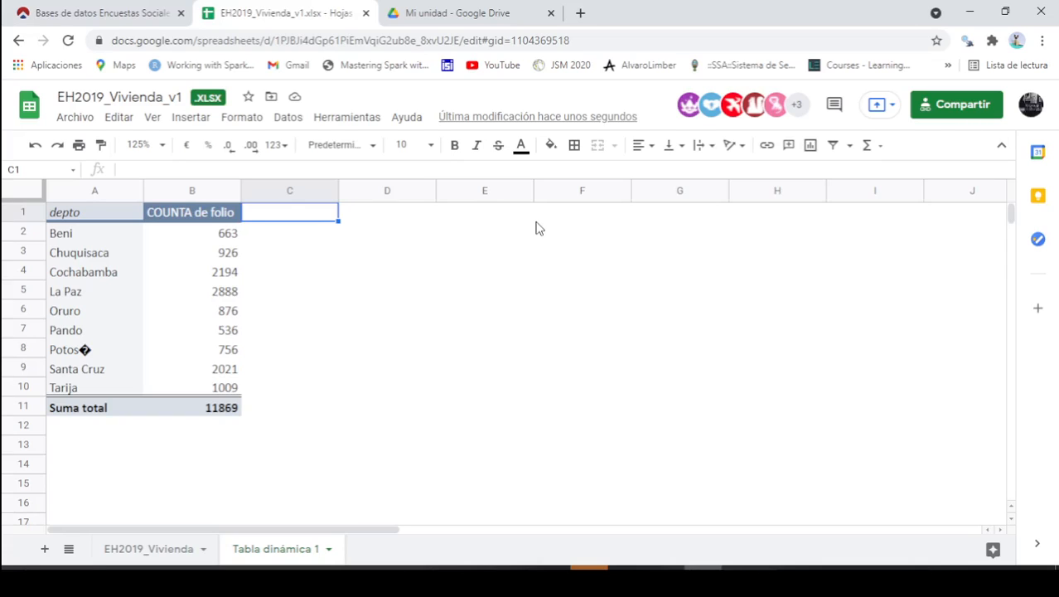
text(%hog)
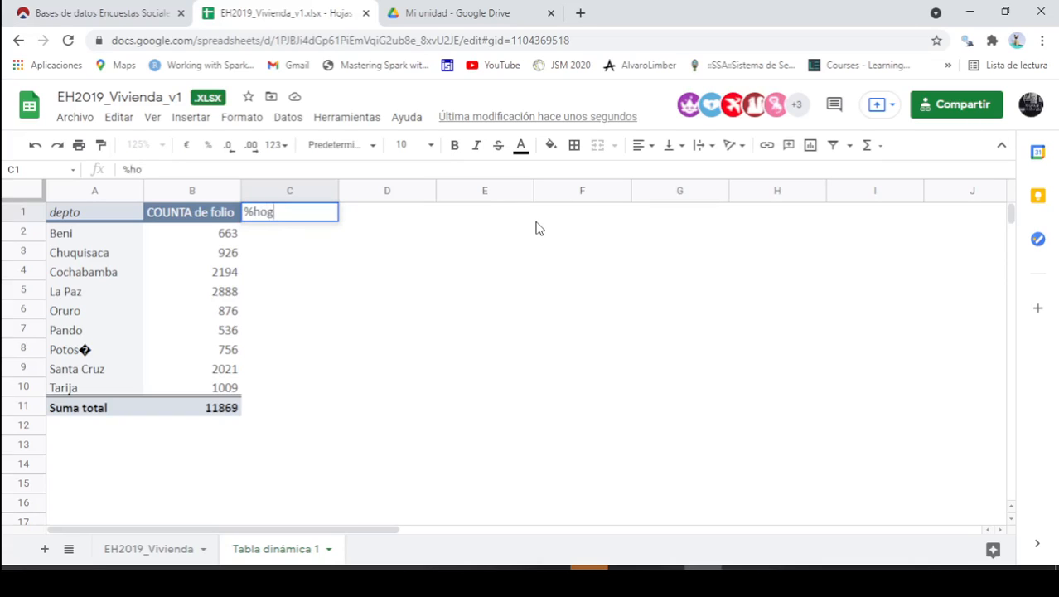
key(BackSpace)
text(gares)
key(Return)
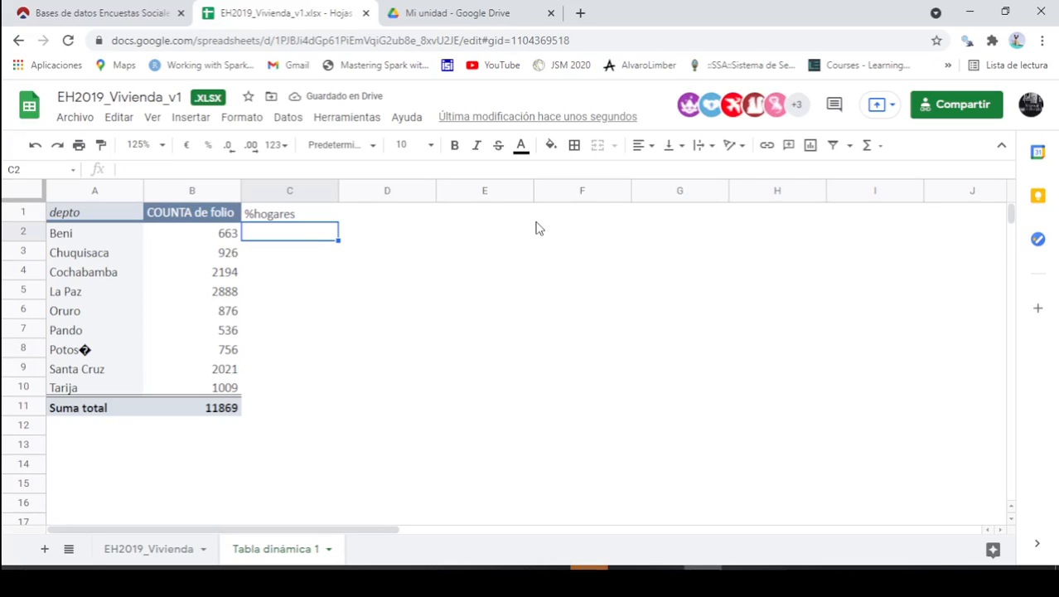
Calculate Beni's share of the grand total in C2 with the formula =B2/B11.
key(Left)
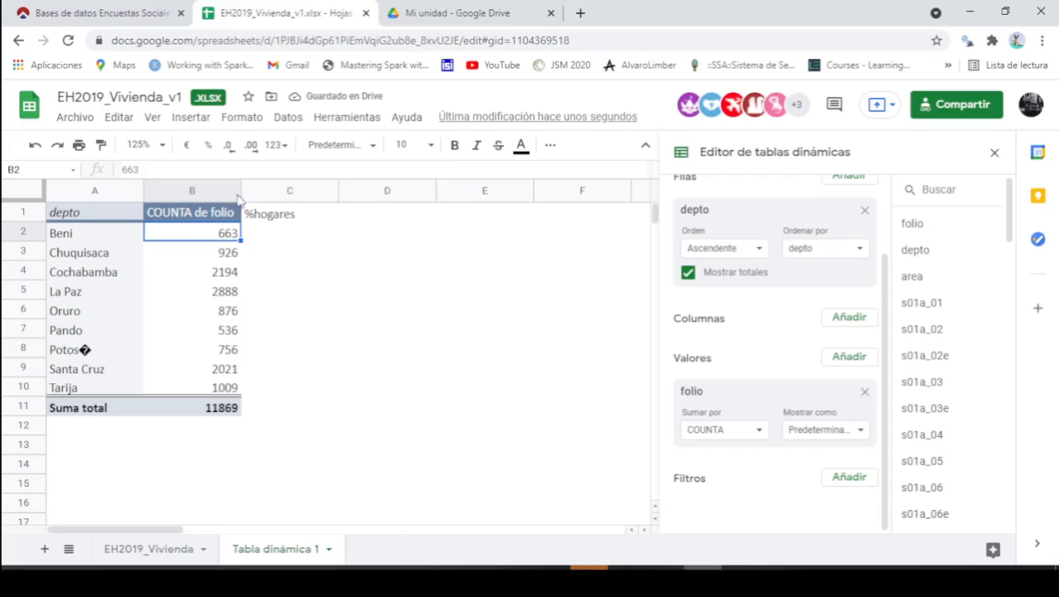
key(Right)
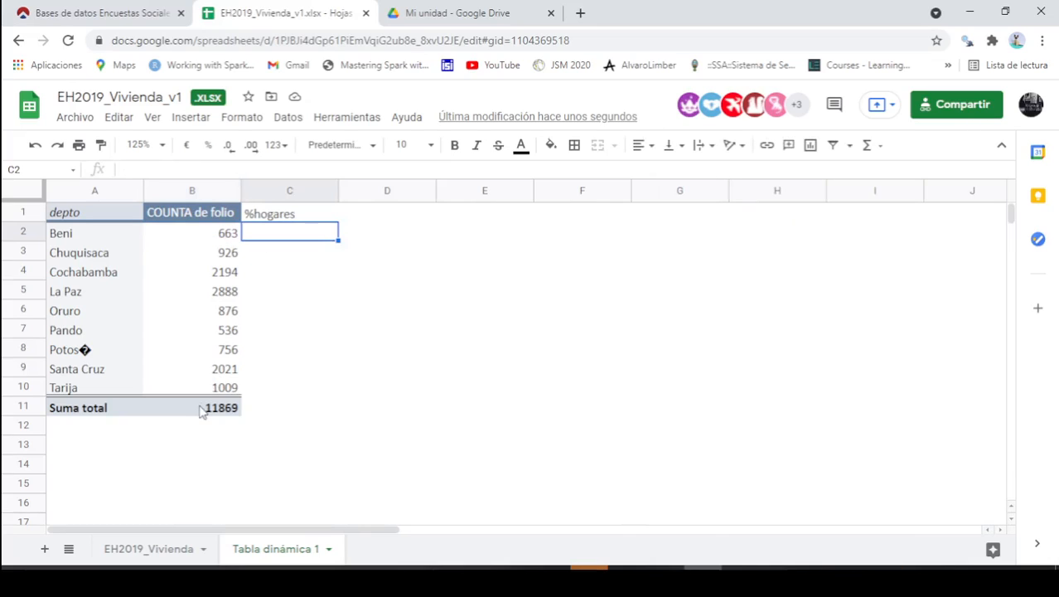
click(321, 263)
click(322, 242)
text(=))
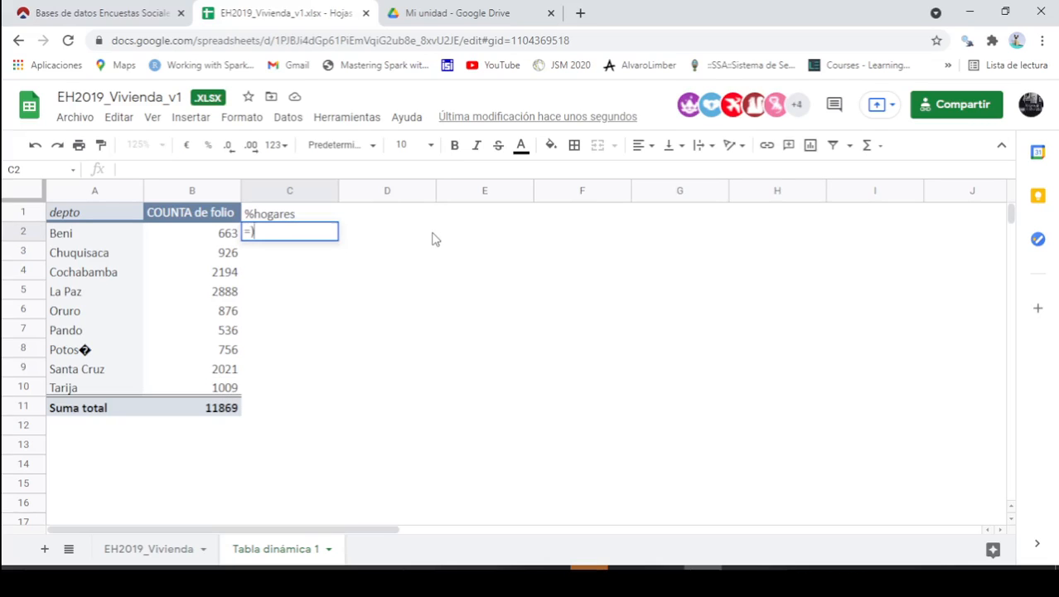
key(Return)
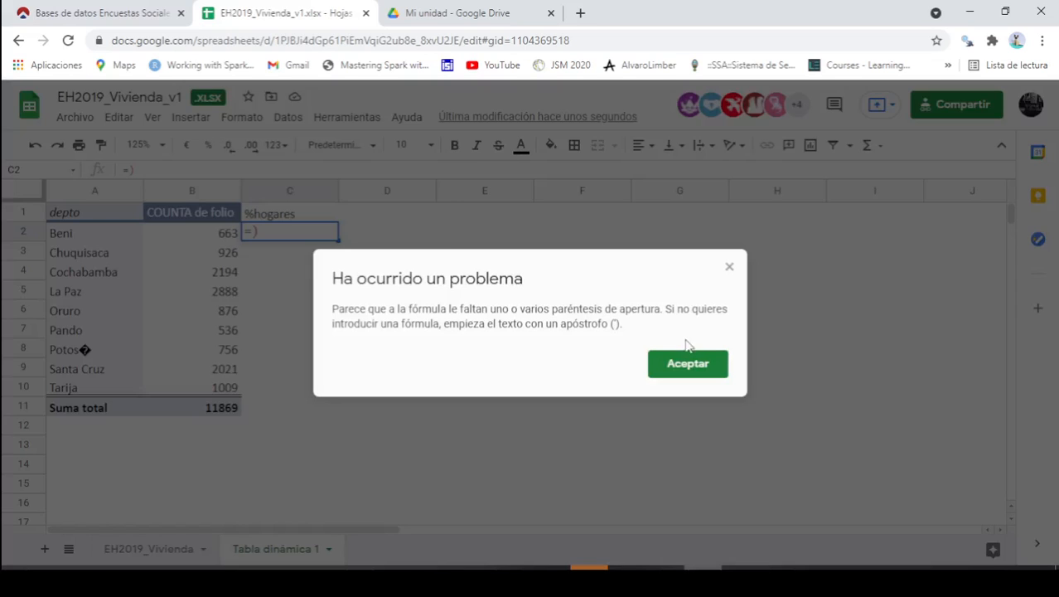
click(686, 364)
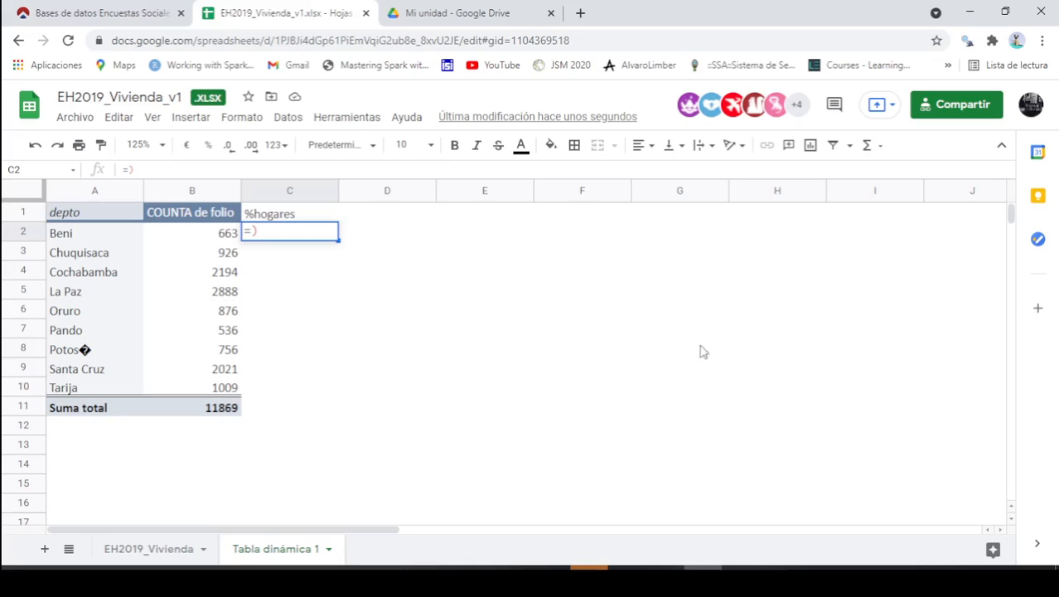
key(BackSpace)
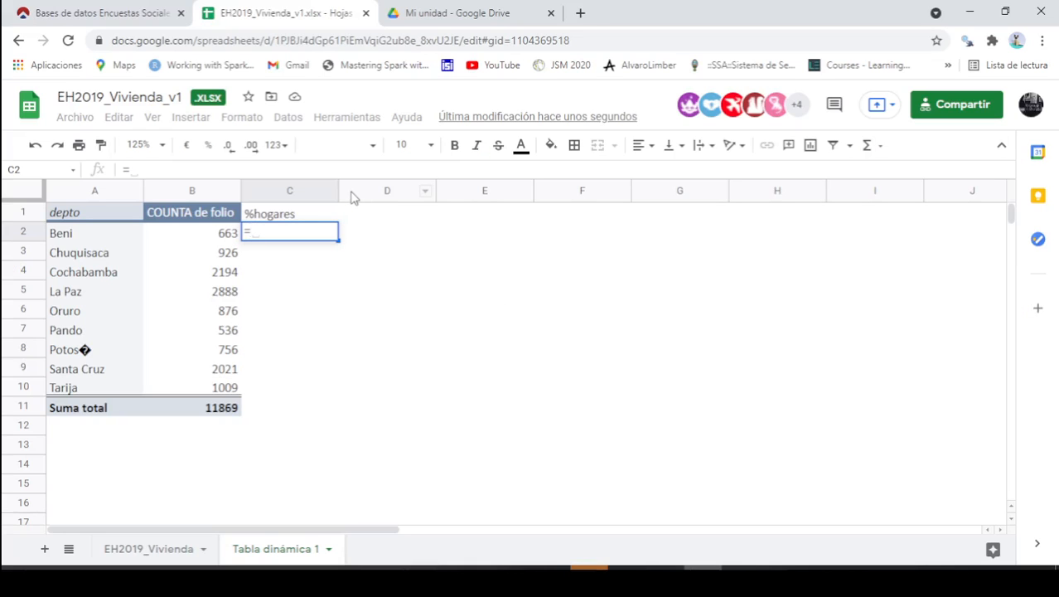
click(231, 239)
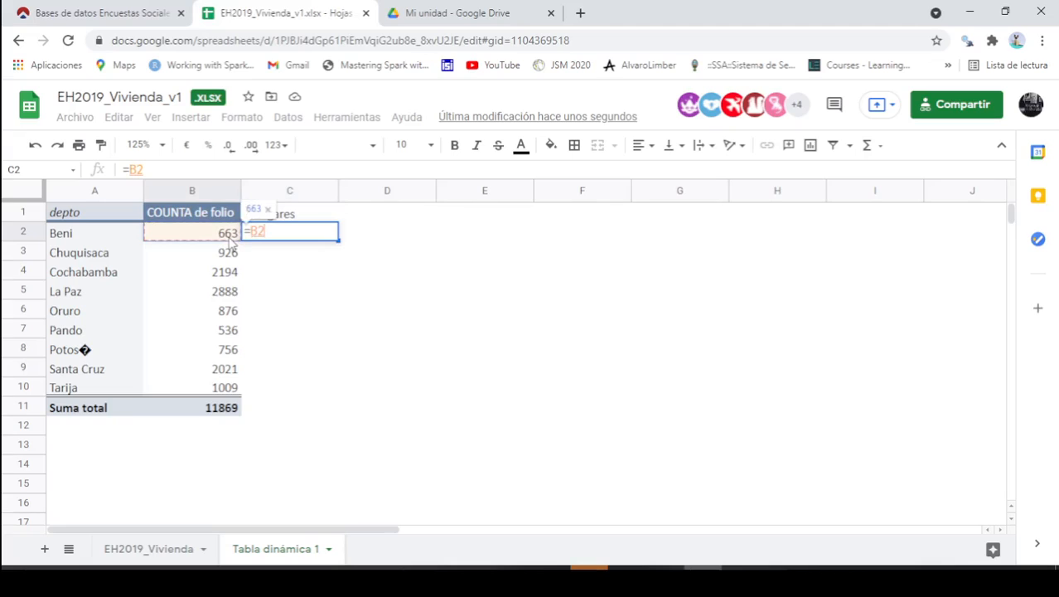
text(/)
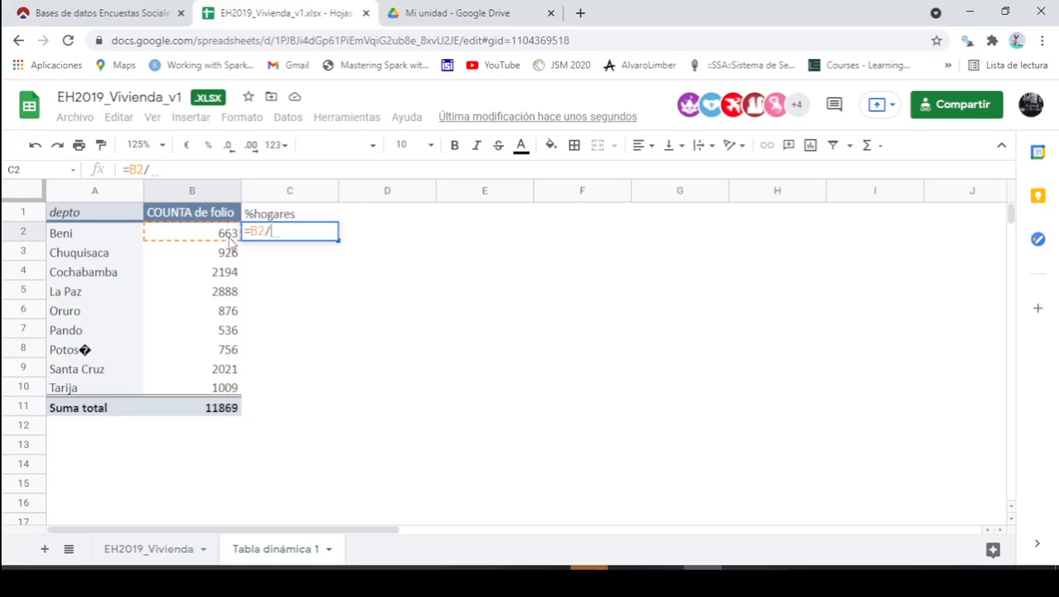
click(218, 410)
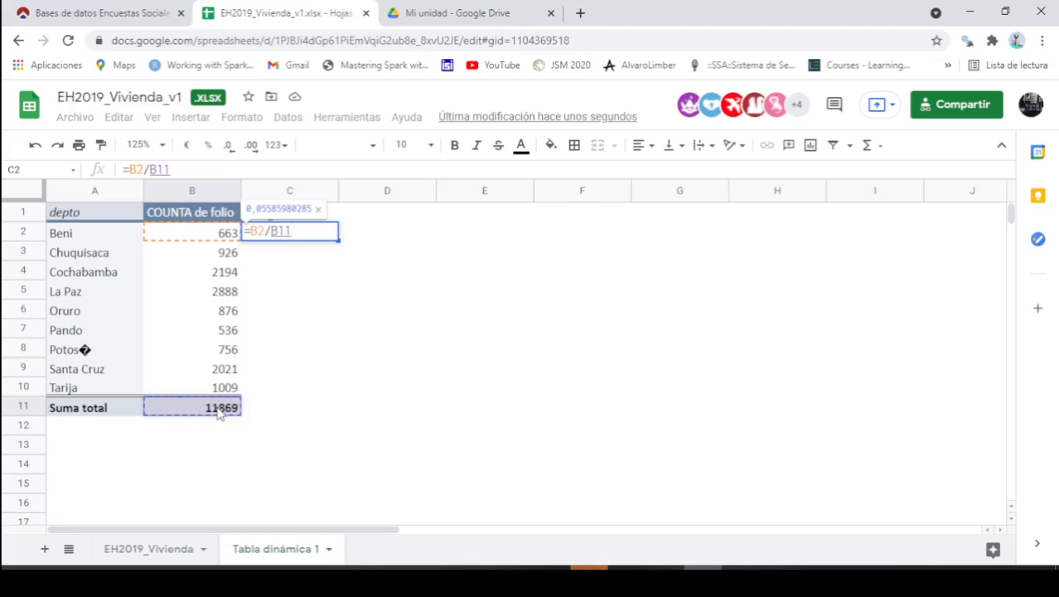
key(Return)
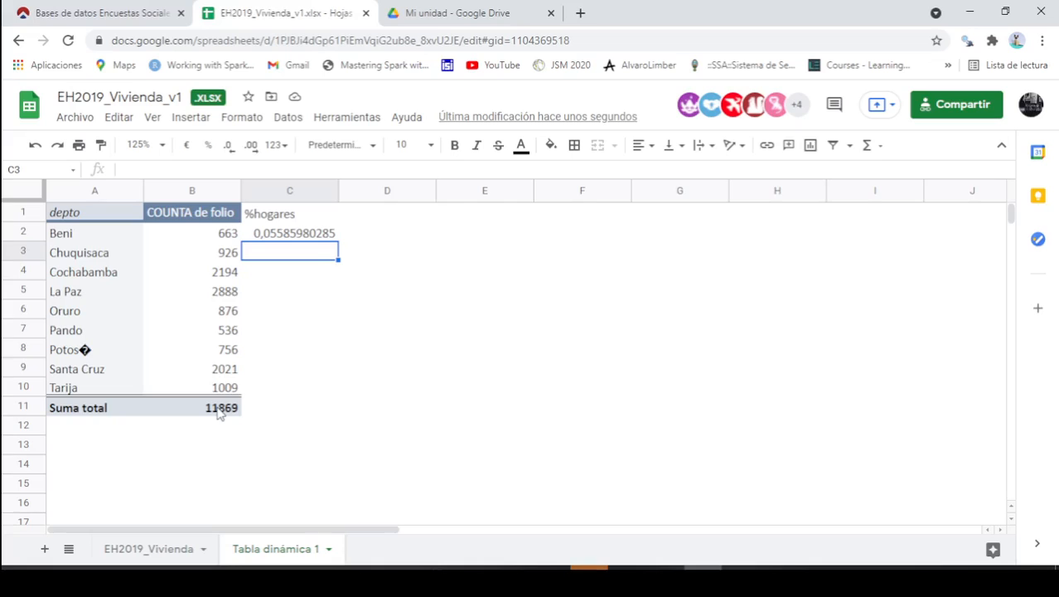
click(278, 236)
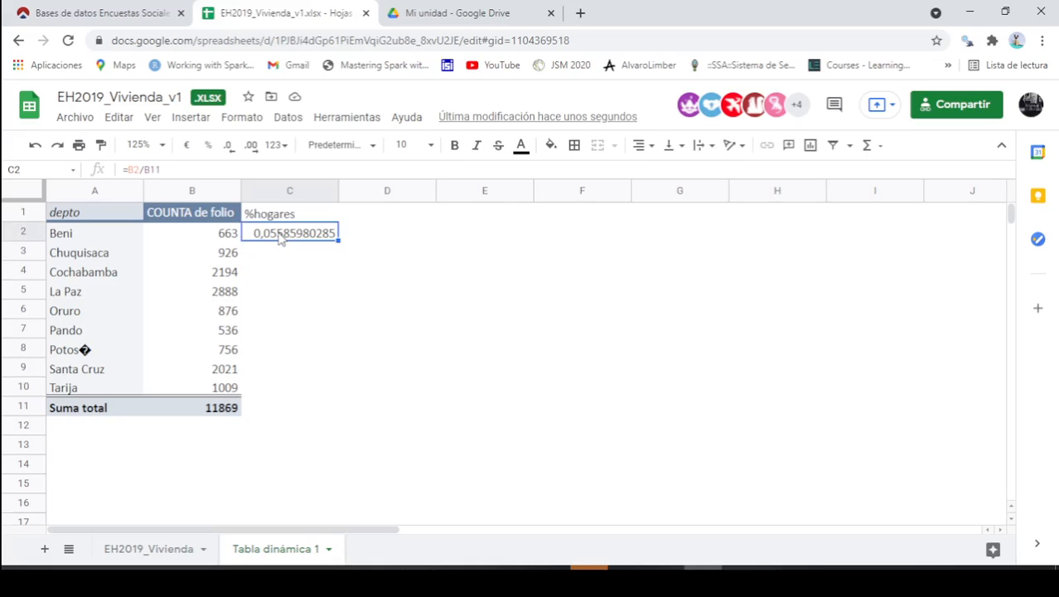
Calculate Chuquisaca's share of the grand total in C3 by dividing B3 by B11.
click(216, 257)
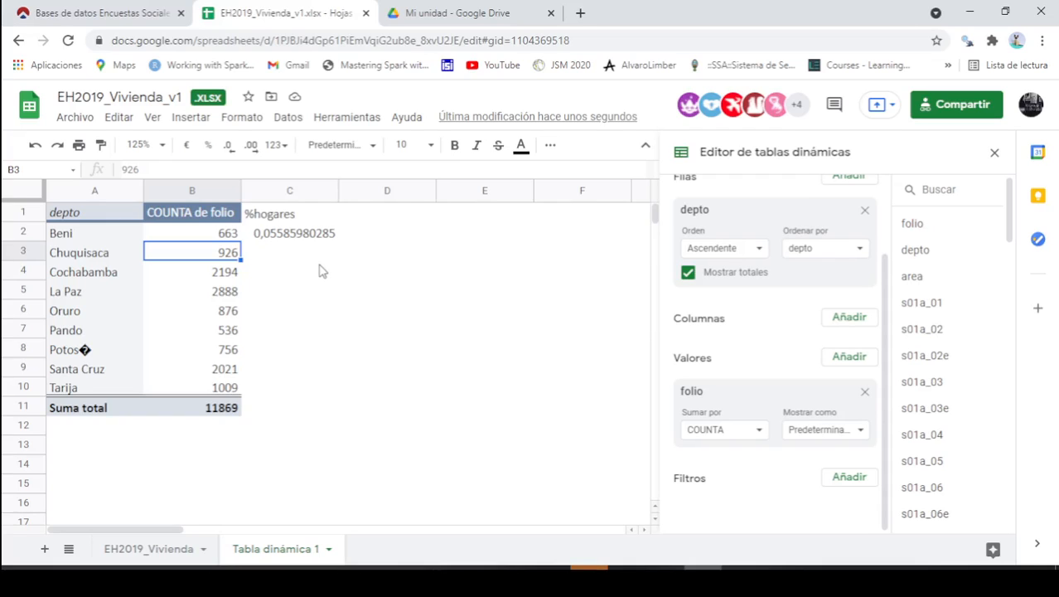
click(298, 257)
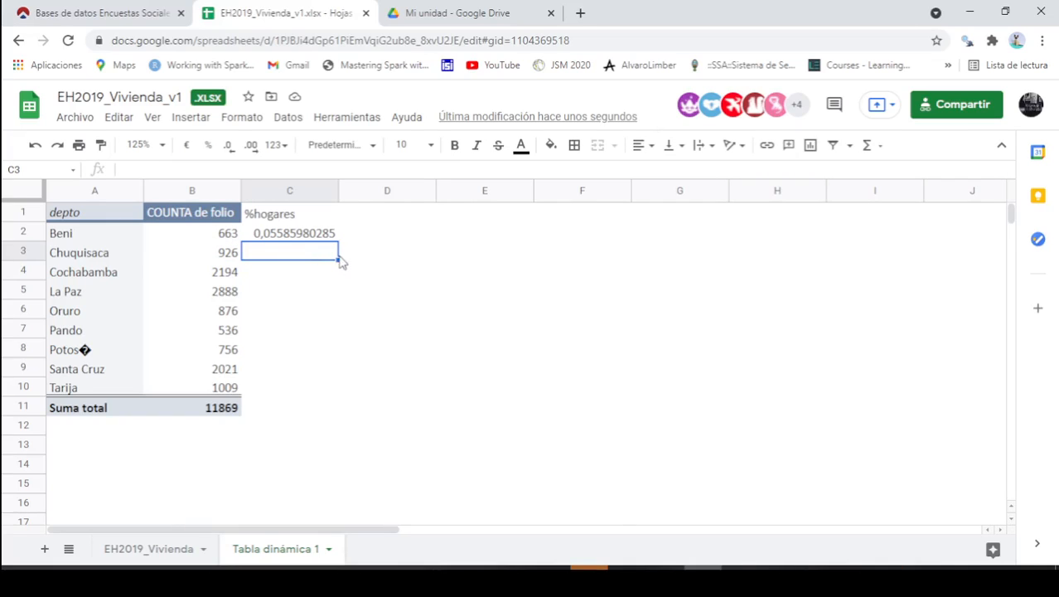
text(+)
key(Left)
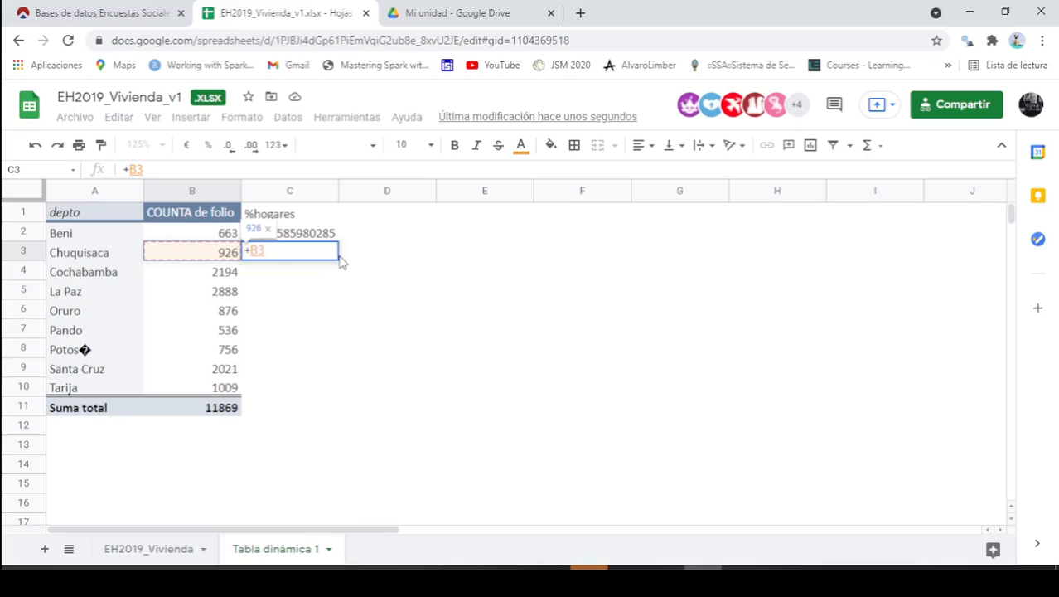
text(/)
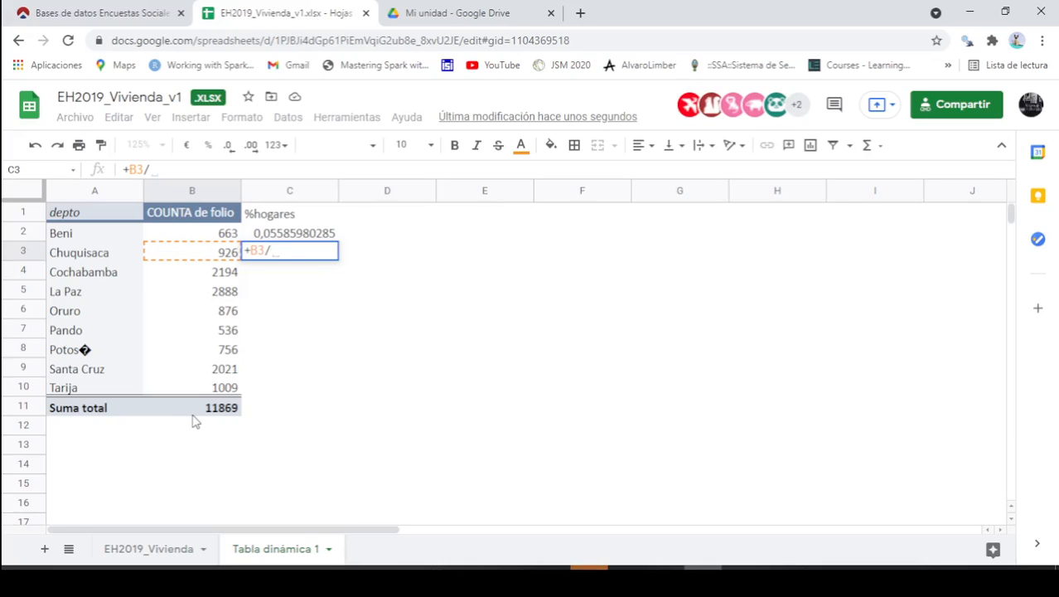
click(199, 410)
key(Return)
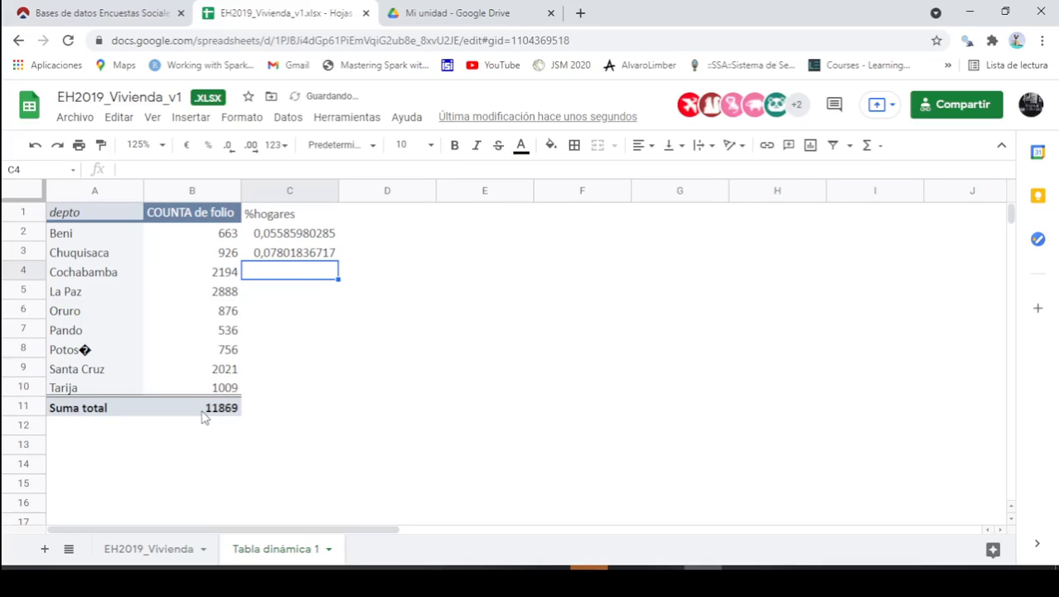
Fill the formula in C3 down through C10 and check the cells that the share calculation uses.
click(320, 264)
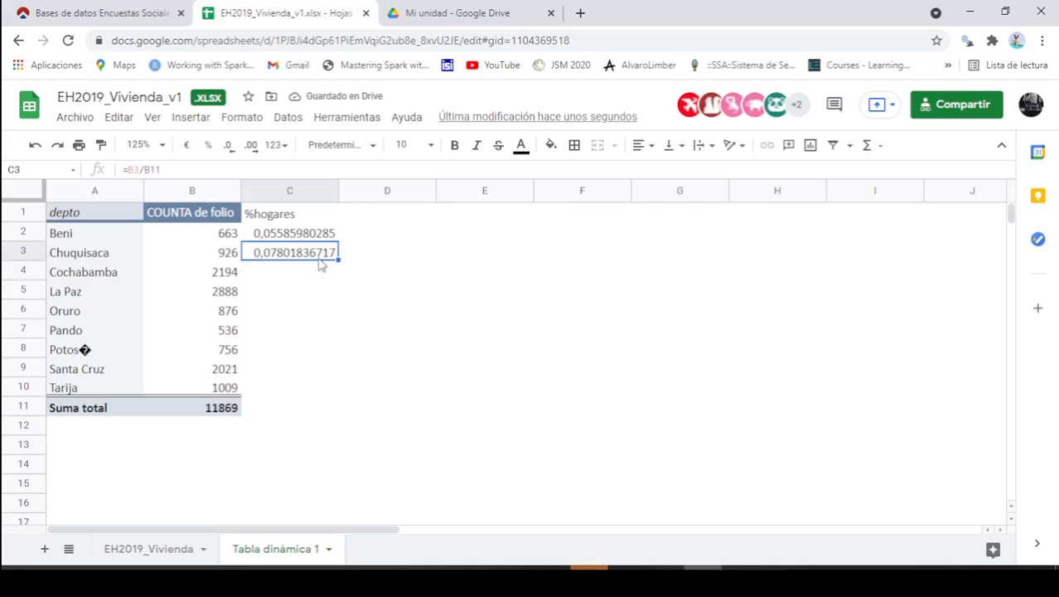
drag(339, 260, 338, 392)
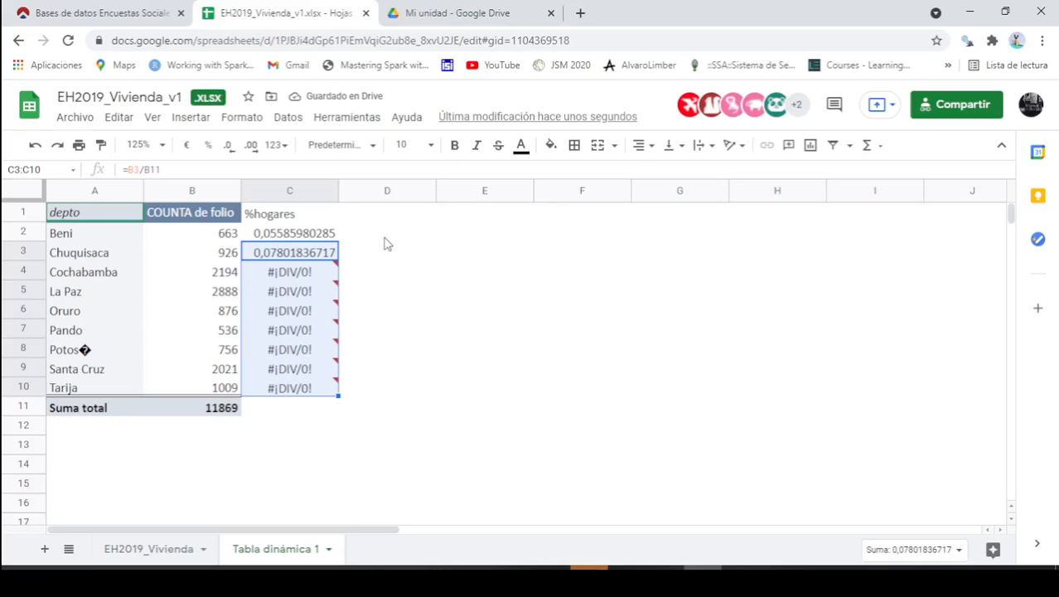
click(352, 268)
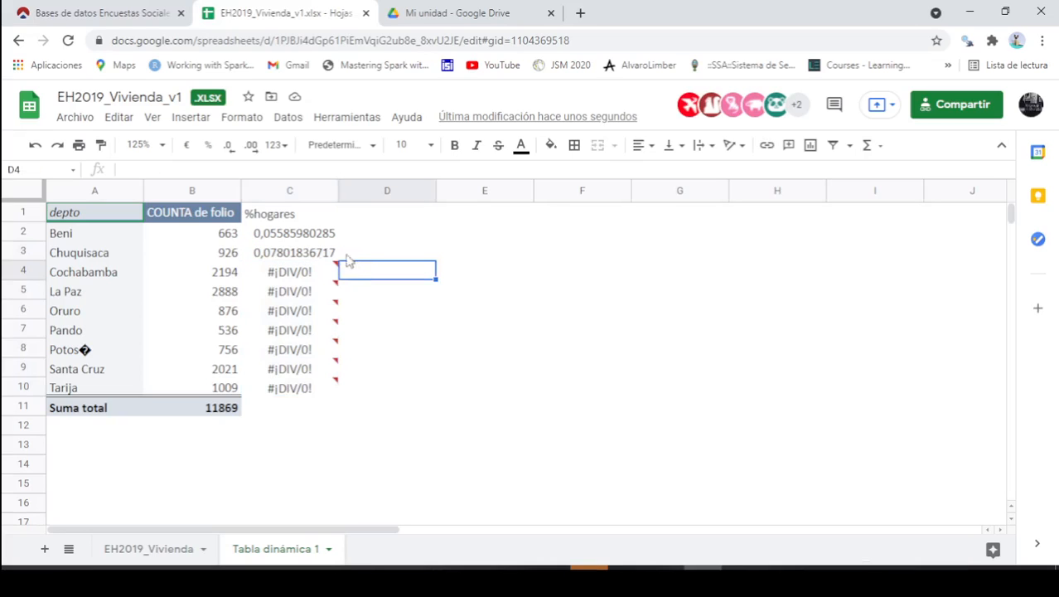
click(309, 235)
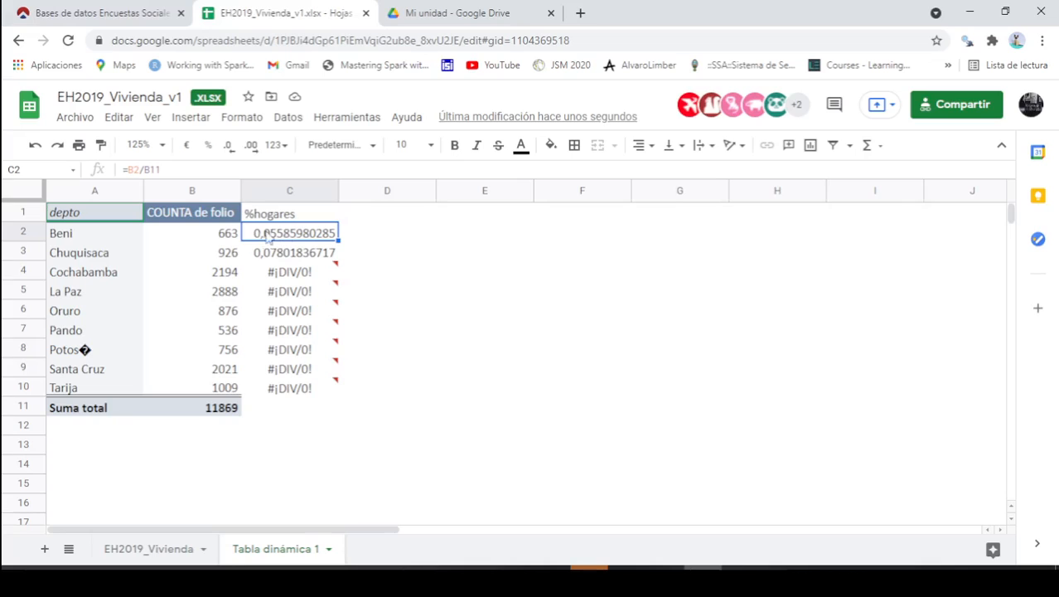
click(218, 234)
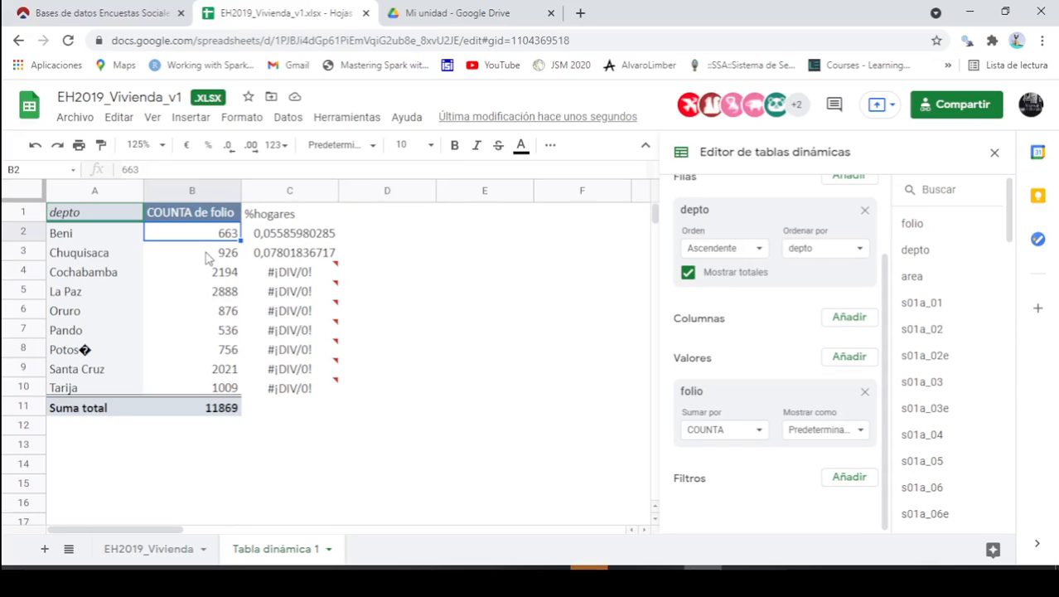
click(222, 415)
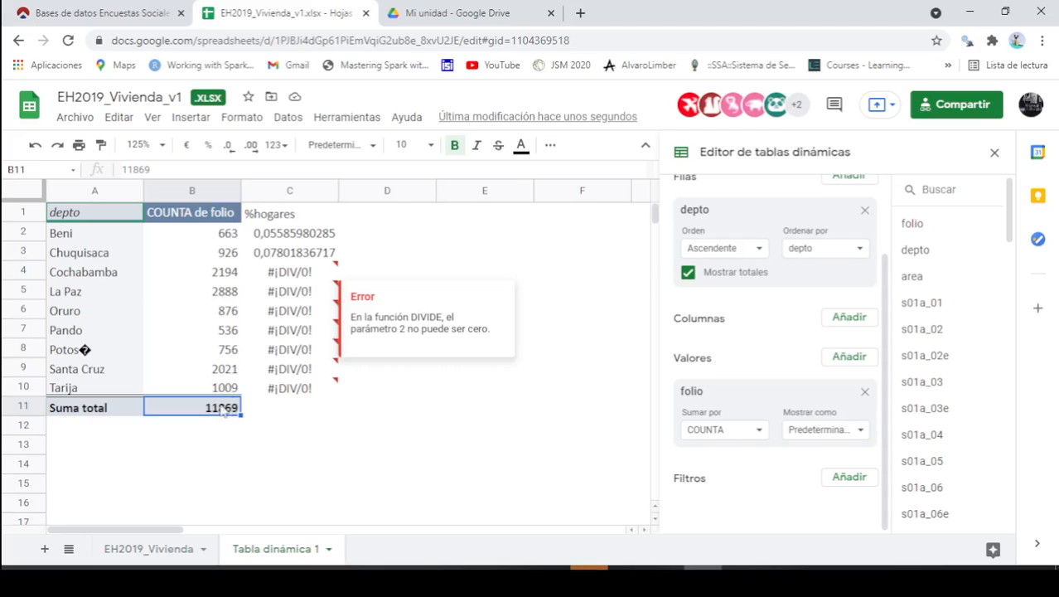
Rewrite Cochabamba's share formula in C4 as =B4/B11.
click(298, 276)
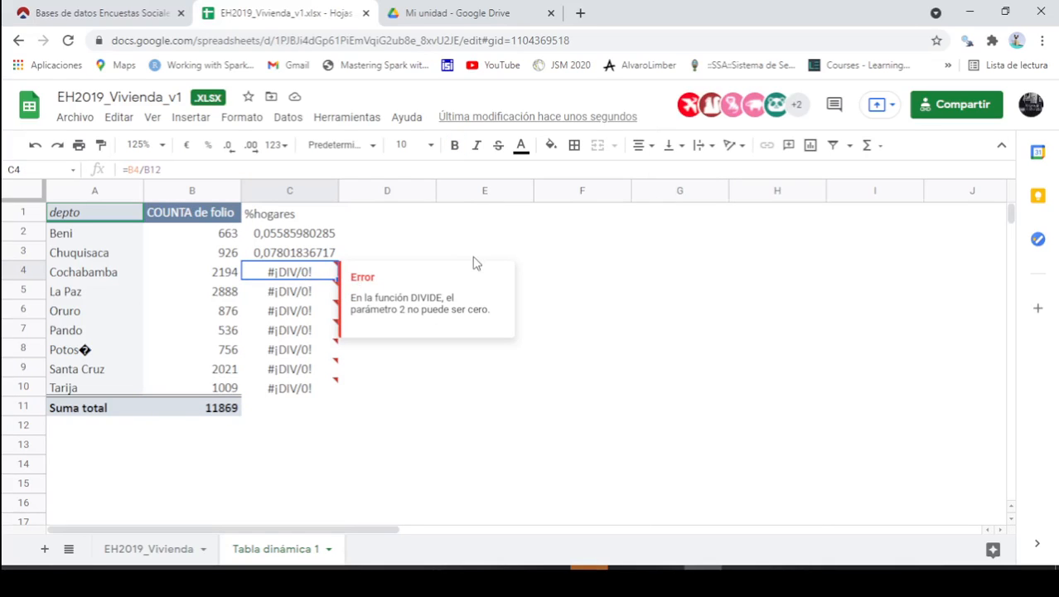
text(=)
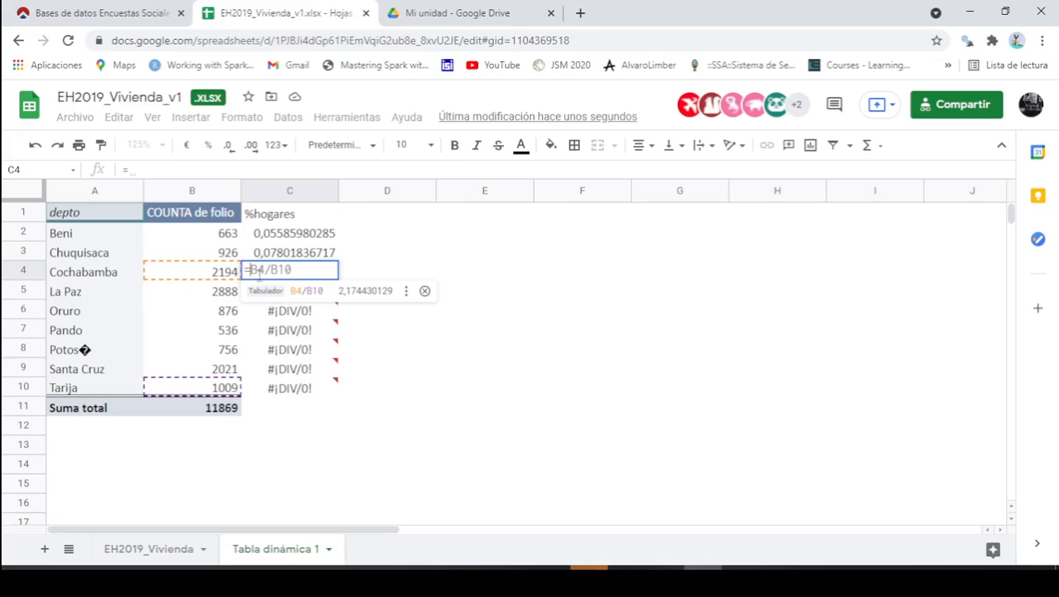
click(200, 278)
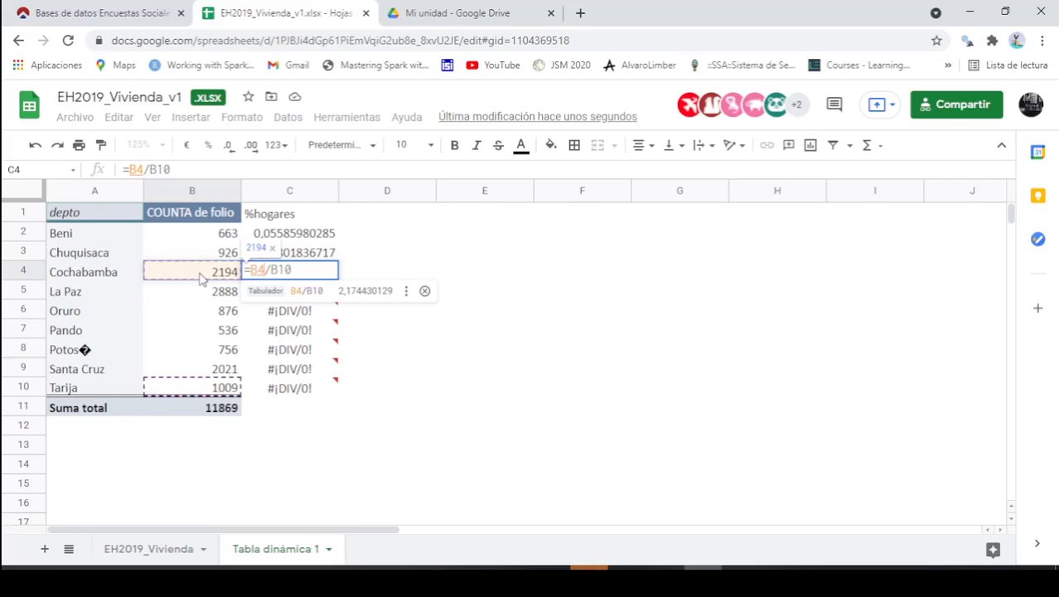
text(/)
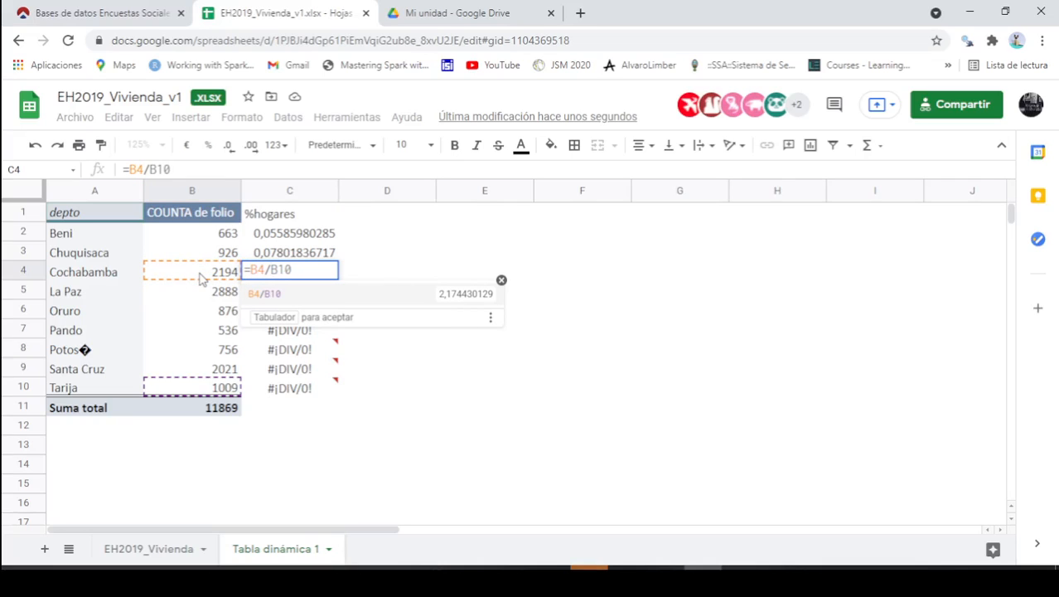
click(199, 415)
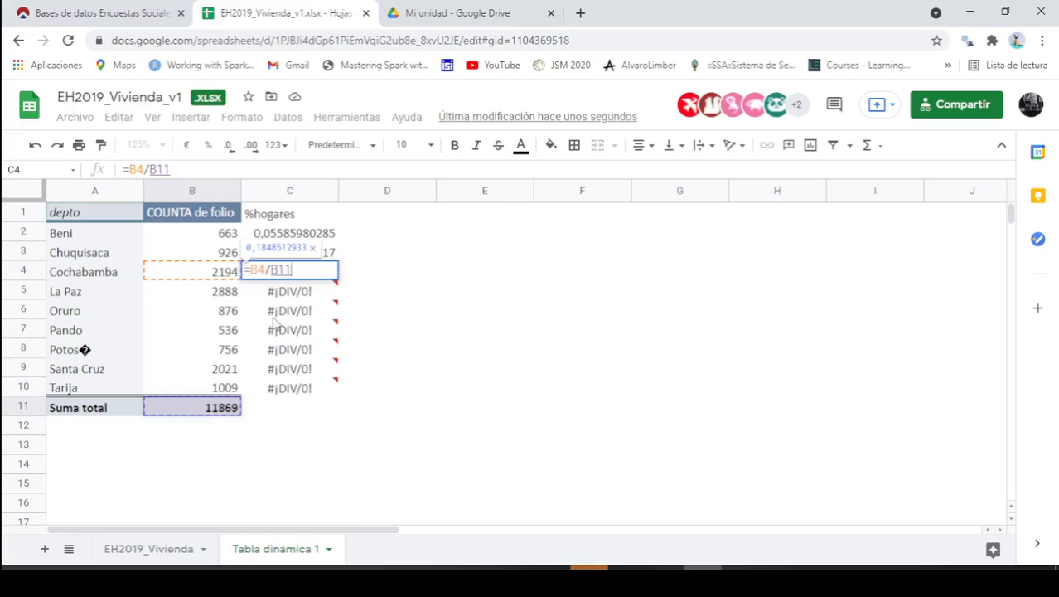
Make the grand total reference in C4 absolute so that the formula reads =B4/$B$11.
click(297, 273)
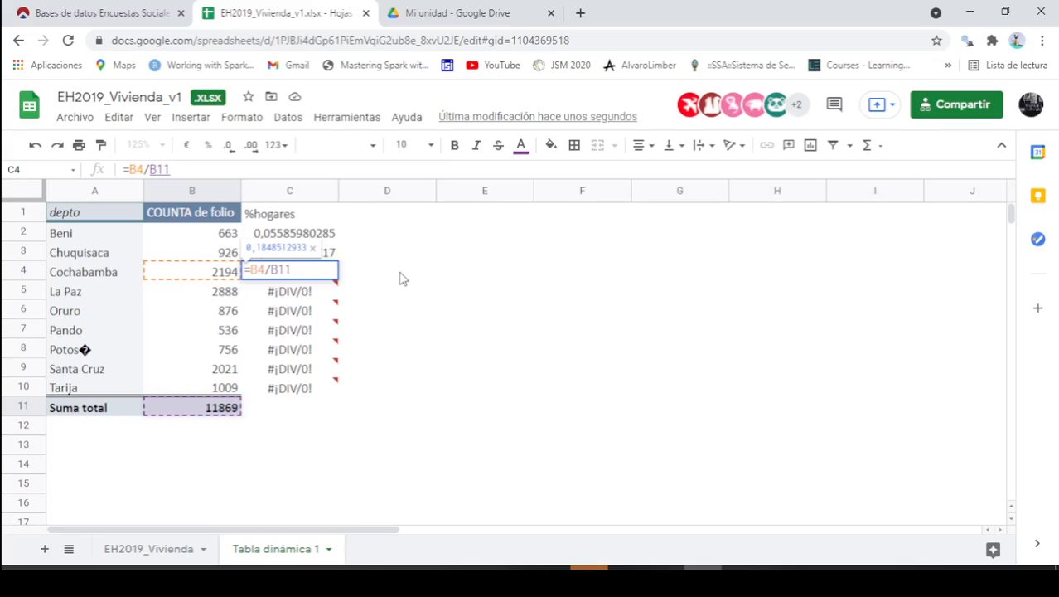
key(Left)
key(Left)
key(Left)
key(Right)
key(Right)
key(Right)
text($B$)
key(Return)
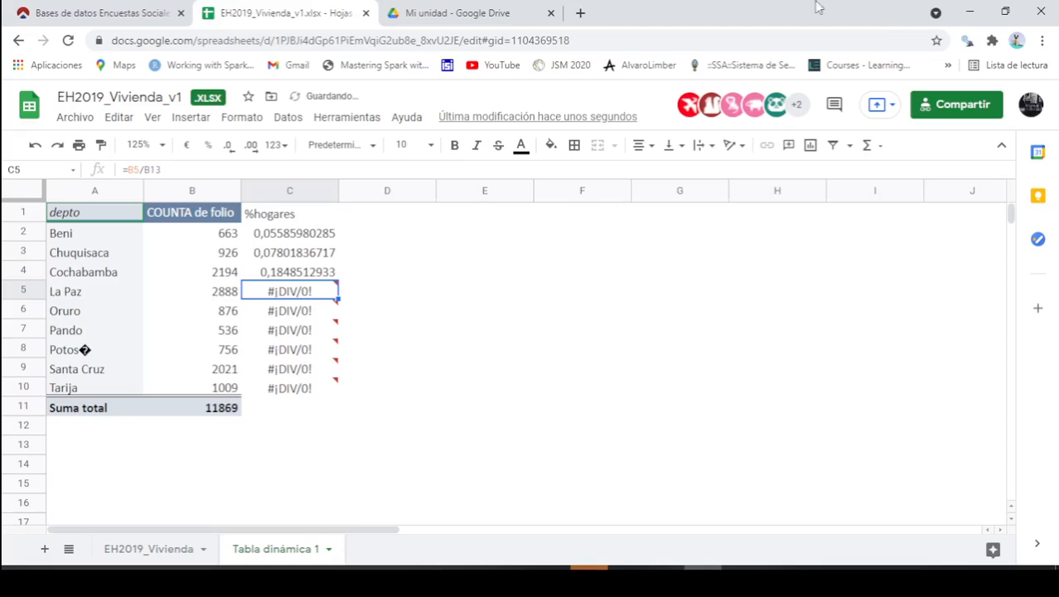
click(332, 271)
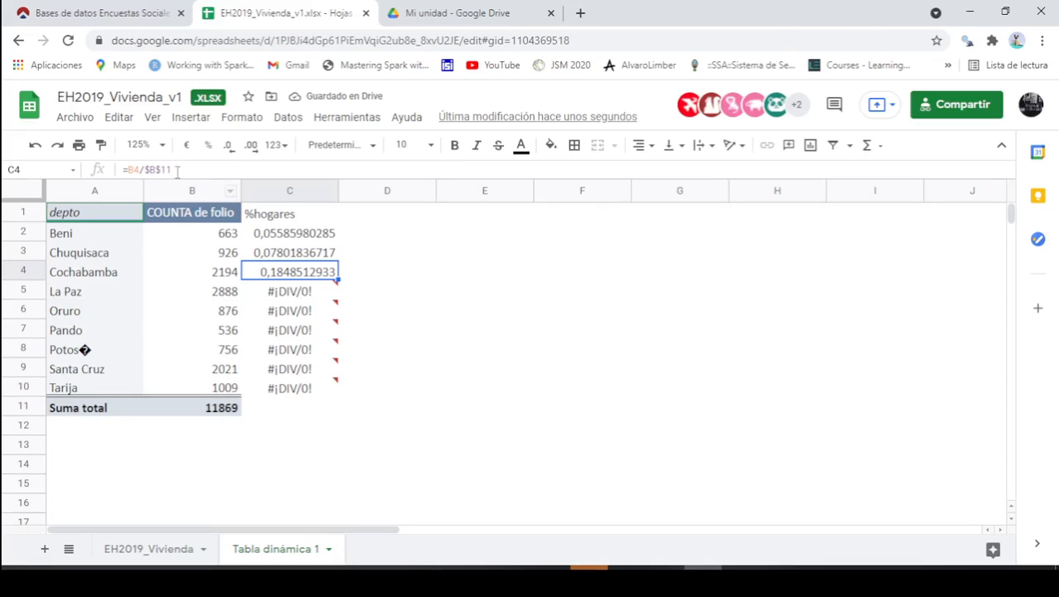
Fill the formula in C4 down through C10 and format the shares in C2:C10 as percentages.
double_click(336, 281)
key(Escape)
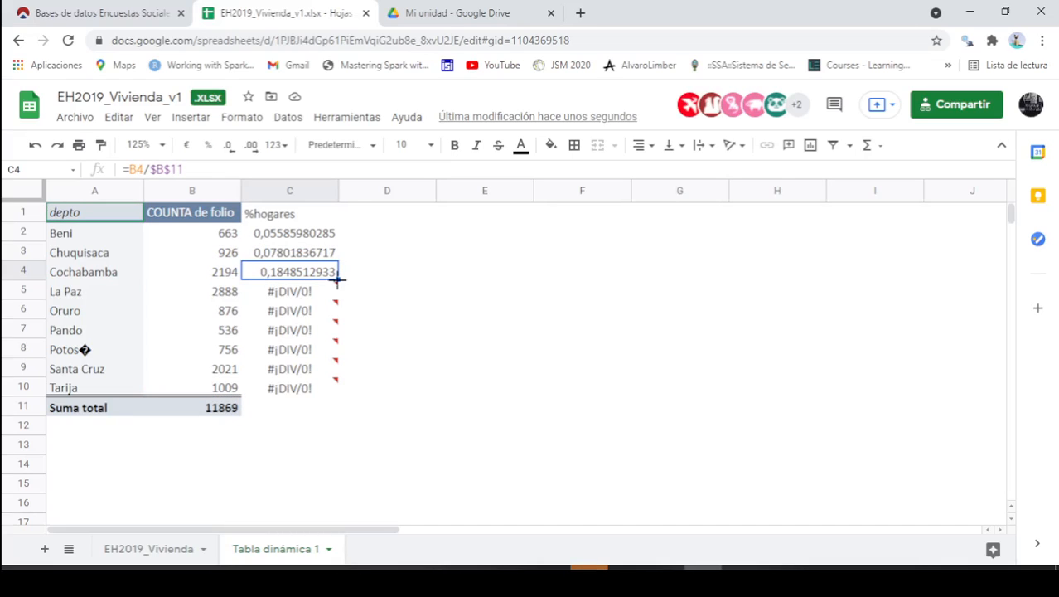
drag(338, 281, 358, 390)
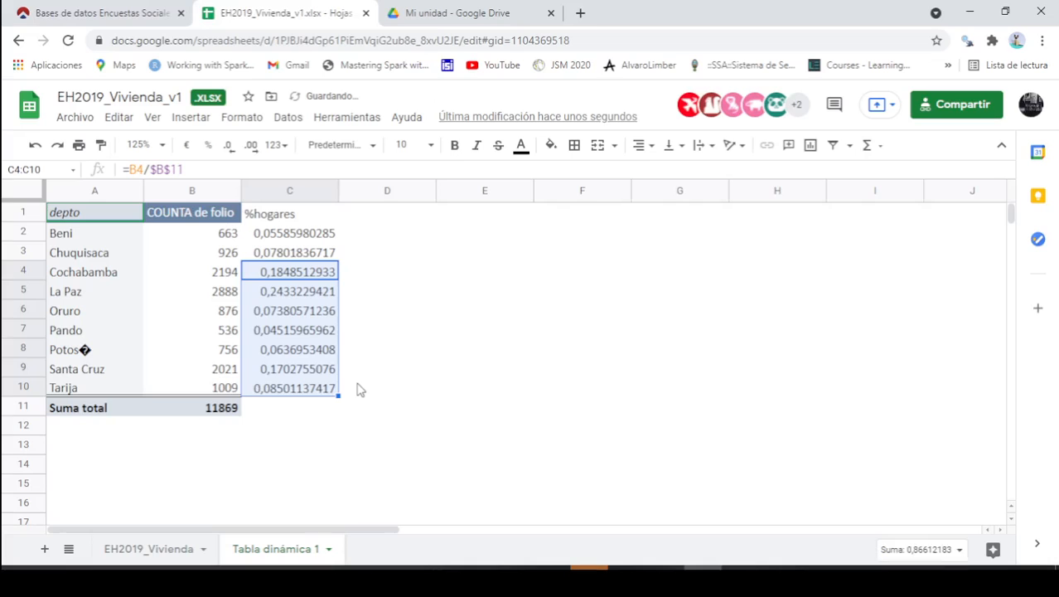
drag(441, 317, 366, 306)
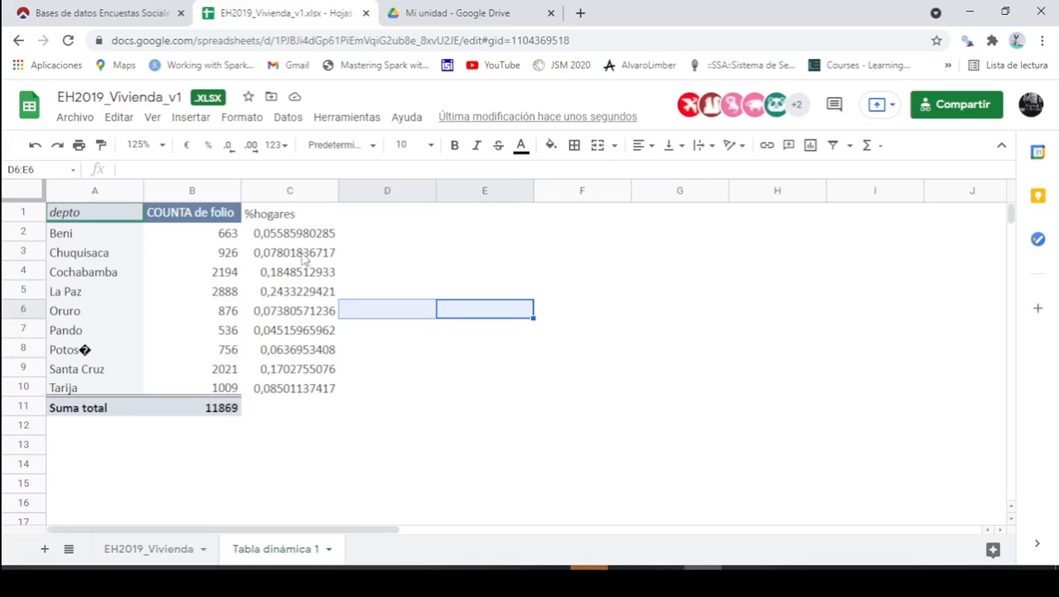
drag(302, 238, 313, 393)
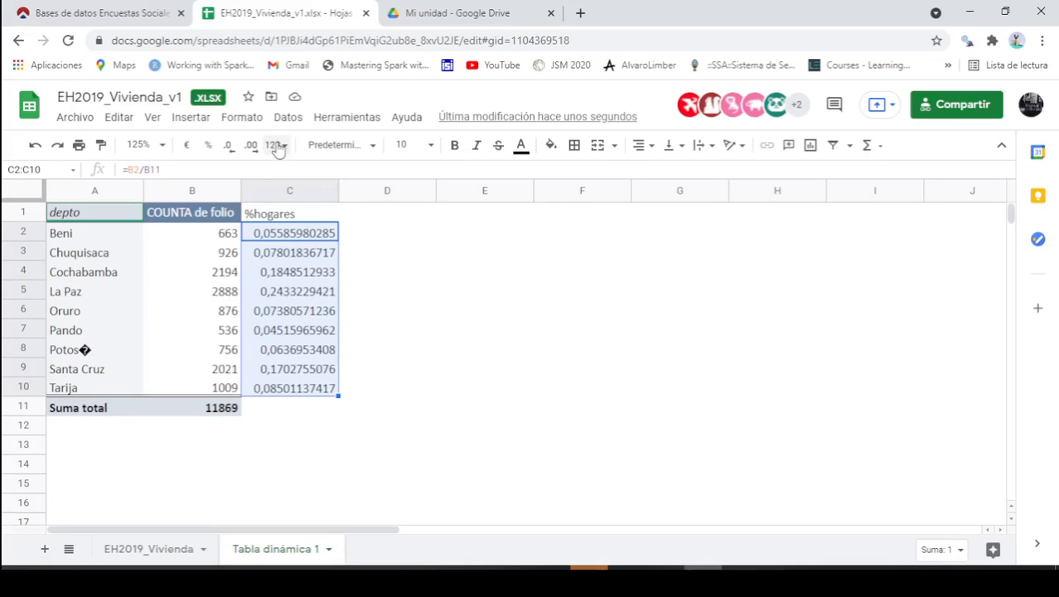
click(207, 145)
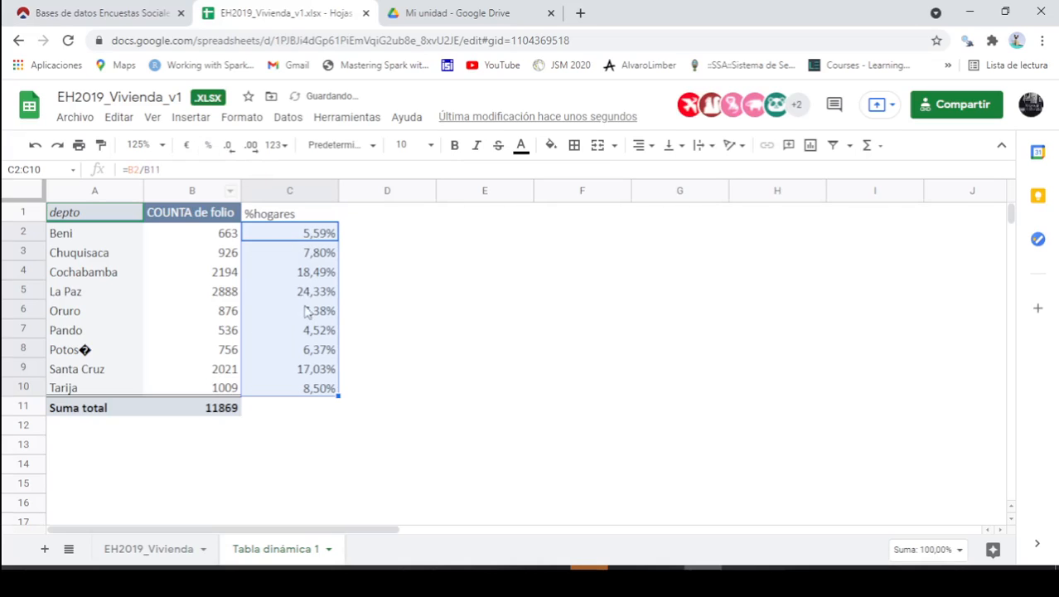
Total the percentage shares from C2 to C10 in C11 with the SUMA function.
click(296, 415)
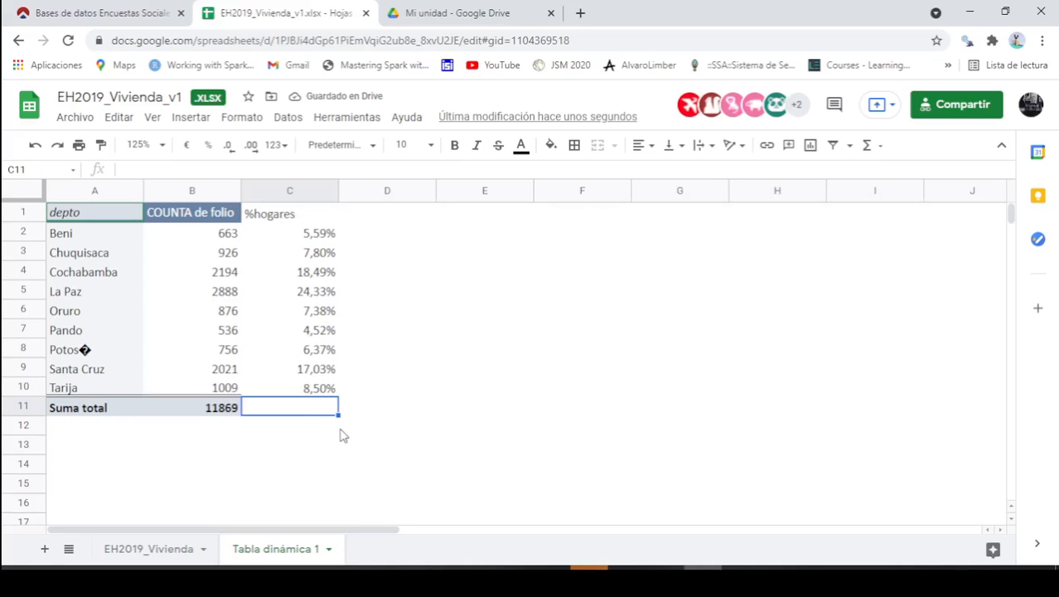
text(+)
key(BackSpace)
text(=)
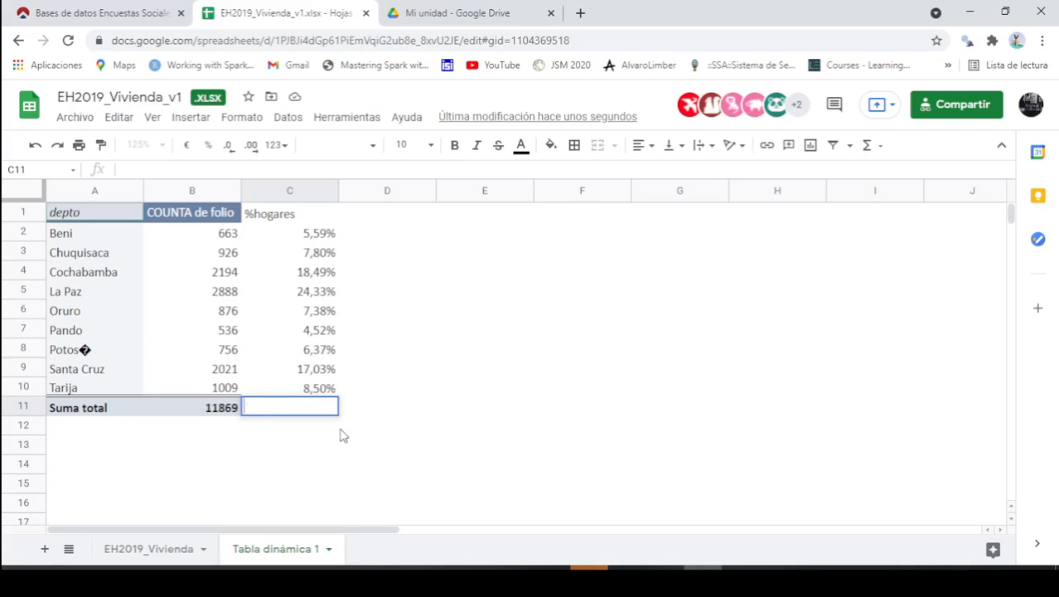
text(suma)
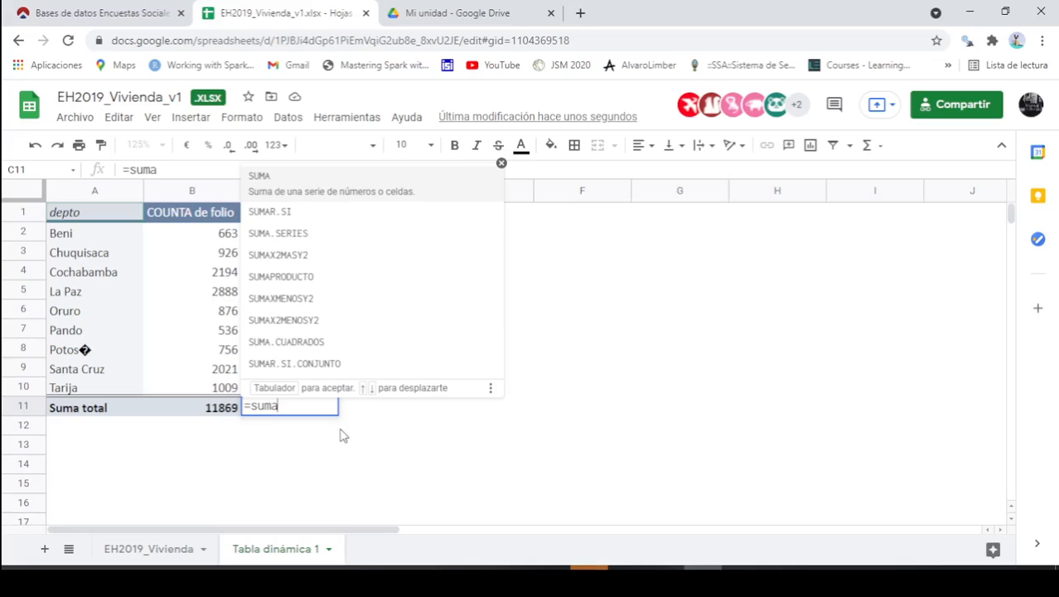
text(()
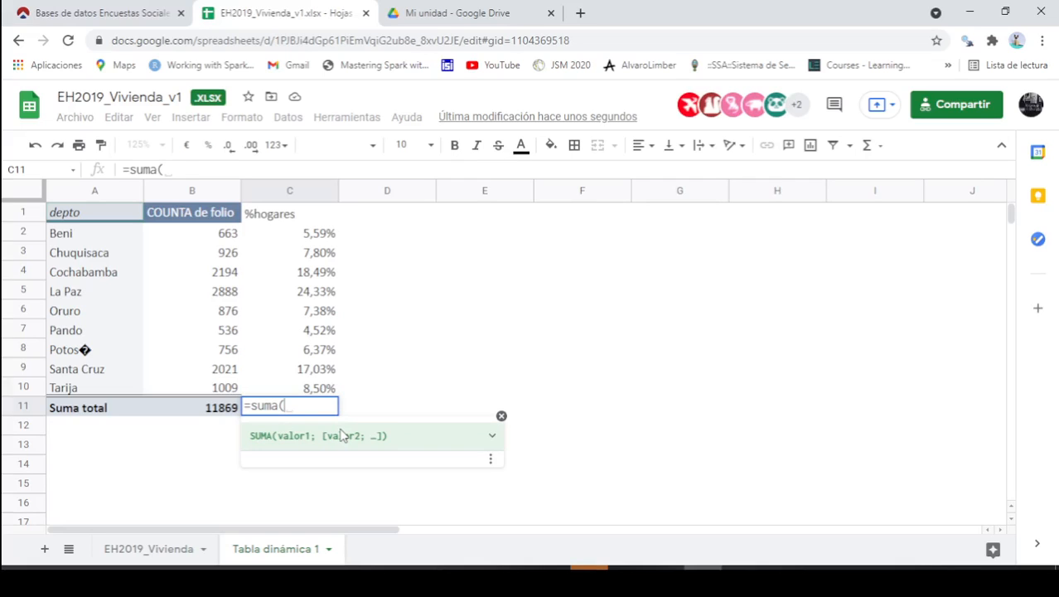
key(Up)
key(shift+Up)
key(shift+Up)
key(shift+Up)
key(shift+Up)
key(shift+Up)
key(shift+Up)
key(shift+Up)
key(shift+Up)
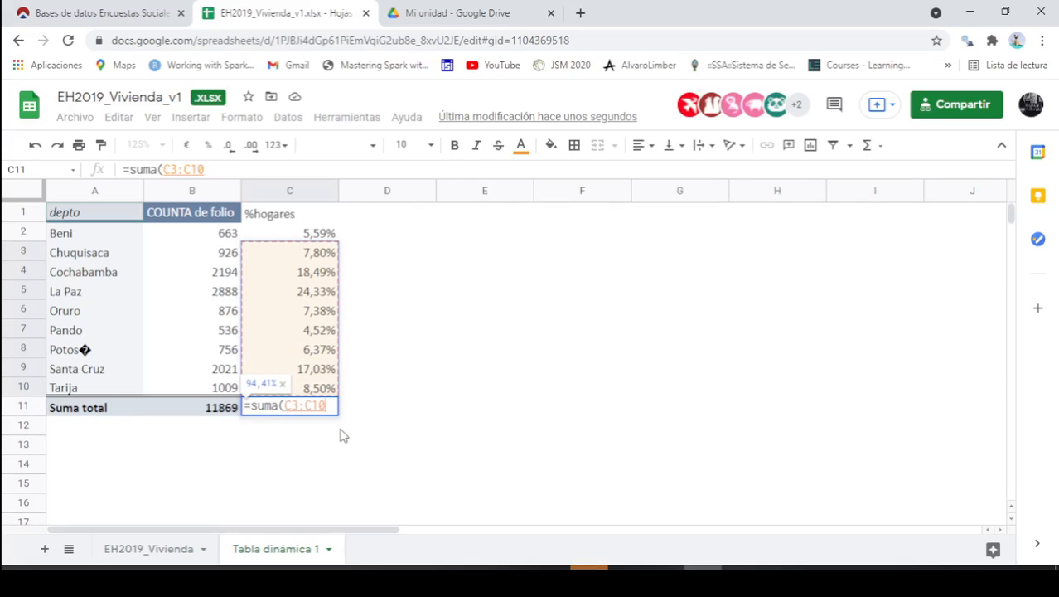
key(Return)
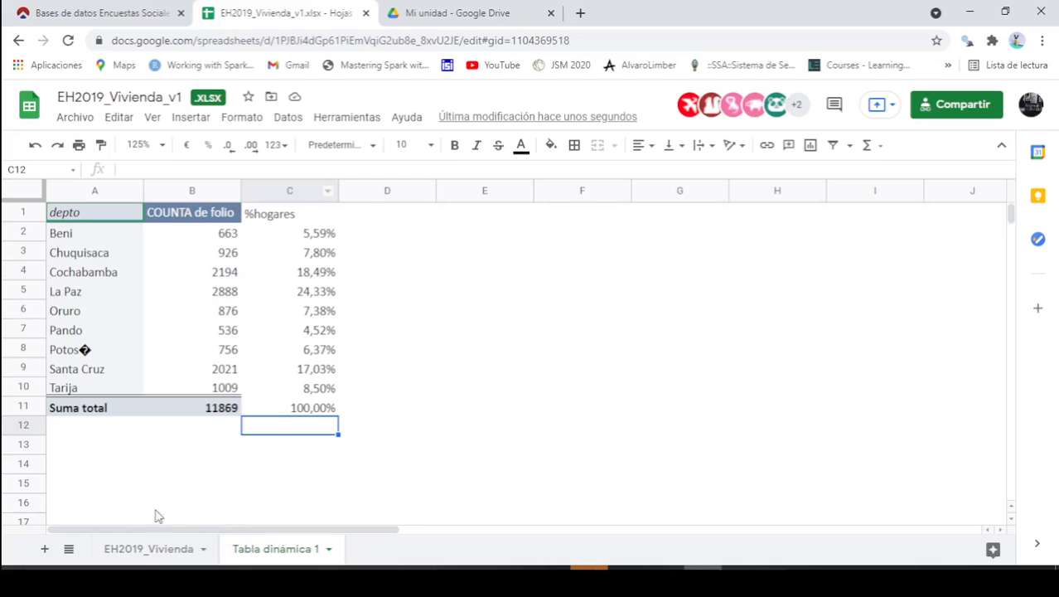
Go back to the EH2019_Vivienda data sheet.
click(140, 552)
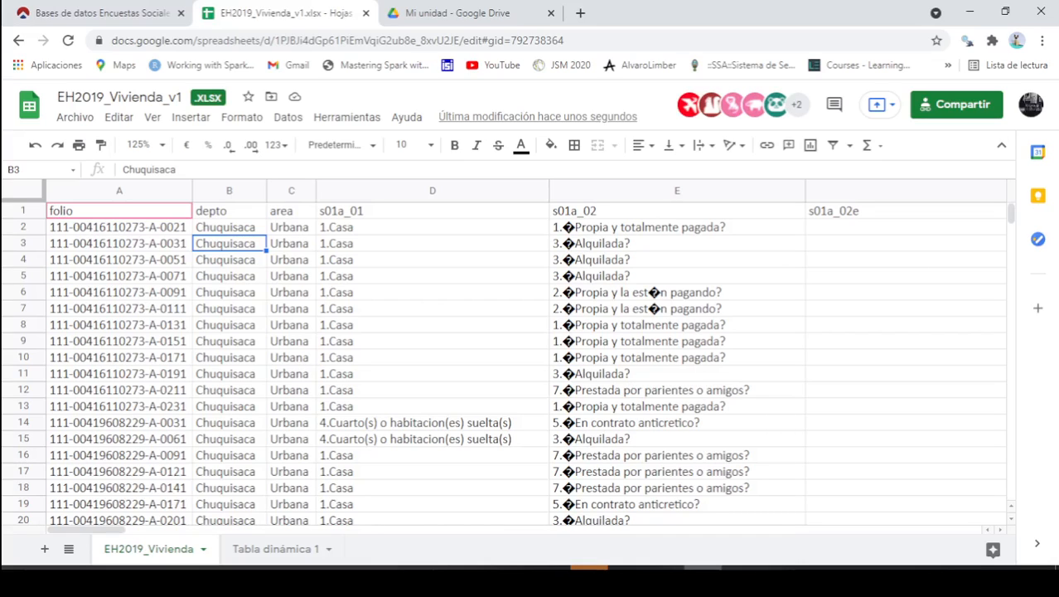
key(alt+Tab)
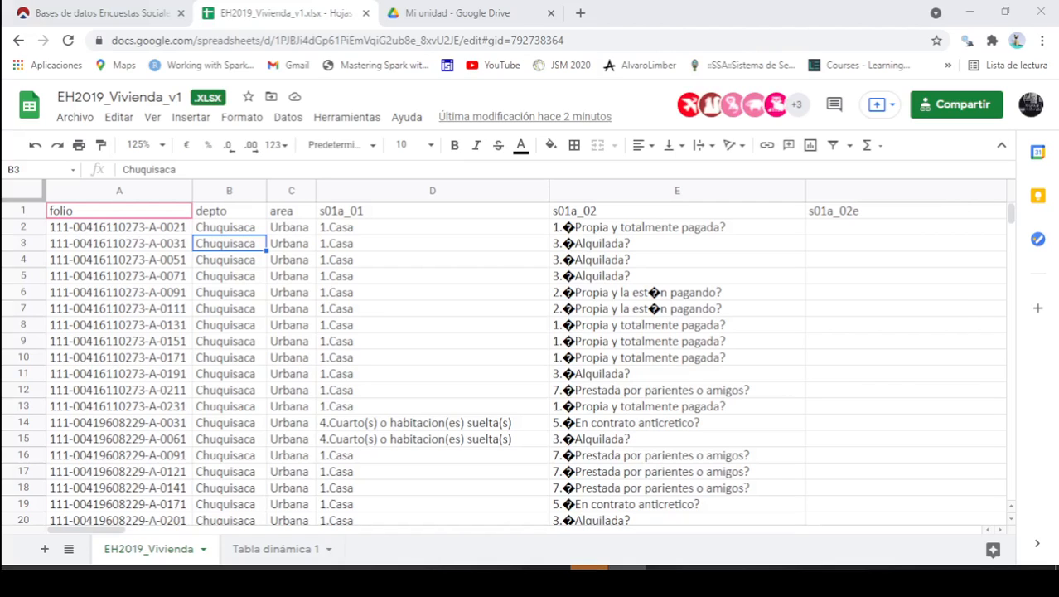
key(XF86AudioLowerVolume)
key(XF86AudioLowerVolume)
key(XF86AudioLowerVolume)
key(XF86AudioLowerVolume)
key(XF86AudioLowerVolume)
key(XF86AudioLowerVolume)
key(XF86AudioLowerVolume)
key(XF86AudioLowerVolume)
key(XF86AudioLowerVolume)
key(XF86AudioLowerVolume)
key(XF86AudioLowerVolume)
key(XF86AudioLowerVolume)
key(XF86AudioLowerVolume)
key(XF86AudioLowerVolume)
key(XF86AudioLowerVolume)
key(XF86AudioLowerVolume)
key(XF86AudioLowerVolume)
key(XF86AudioLowerVolume)
key(XF86AudioLowerVolume)
key(XF86AudioLowerVolume)
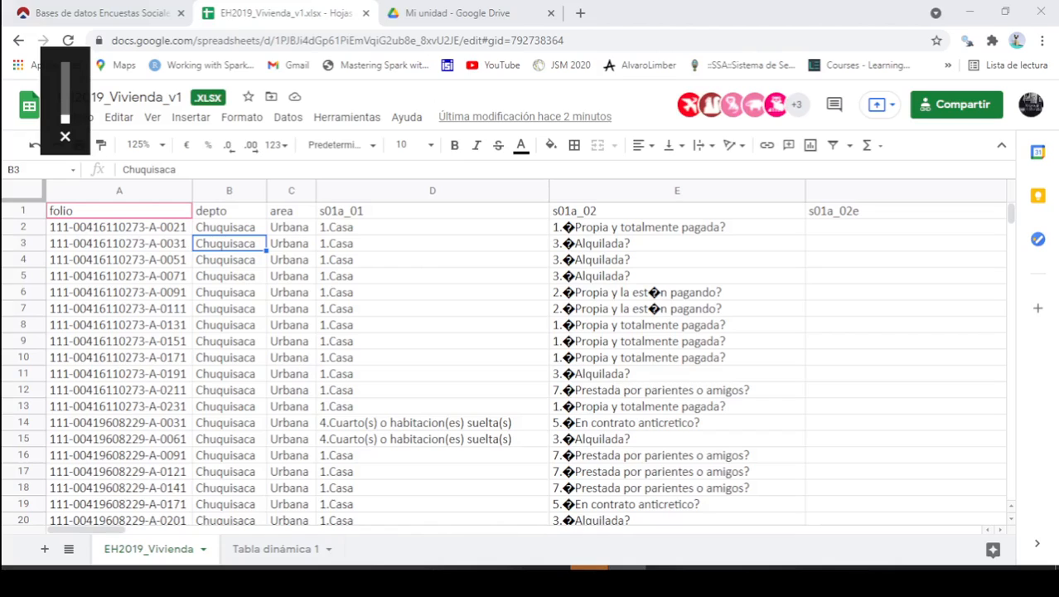
key(XF86AudioRaiseVolume)
key(XF86AudioLowerVolume)
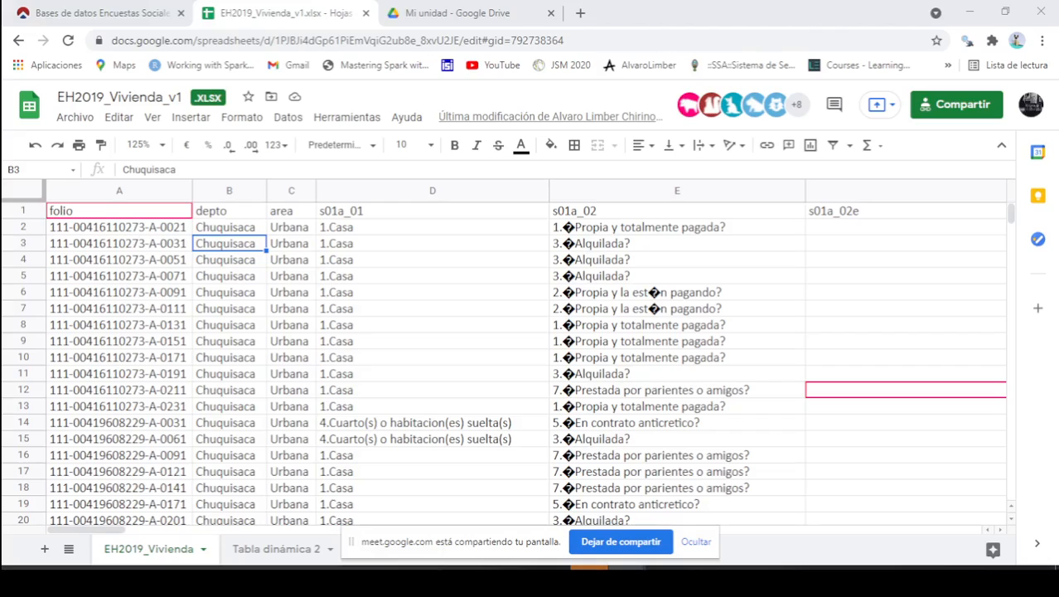
key(XF86AudioRaiseVolume)
key(XF86AudioRaiseVolume)
key(XF86AudioRaiseVolume)
key(XF86AudioRaiseVolume)
key(XF86AudioRaiseVolume)
key(XF86AudioRaiseVolume)
key(XF86AudioRaiseVolume)
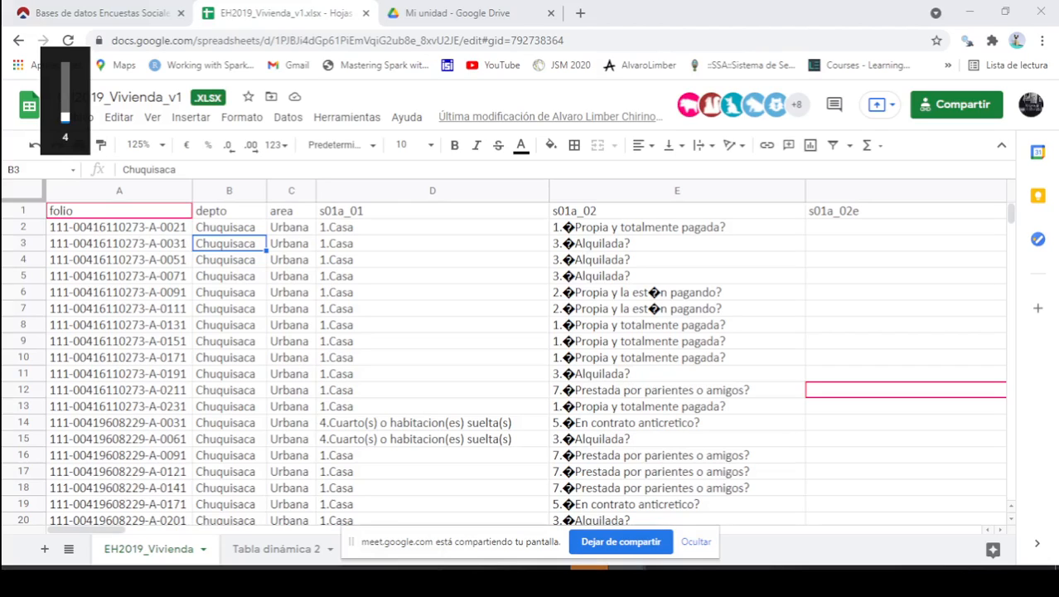
key(XF86AudioRaiseVolume)
key(XF86AudioRaiseVolume)
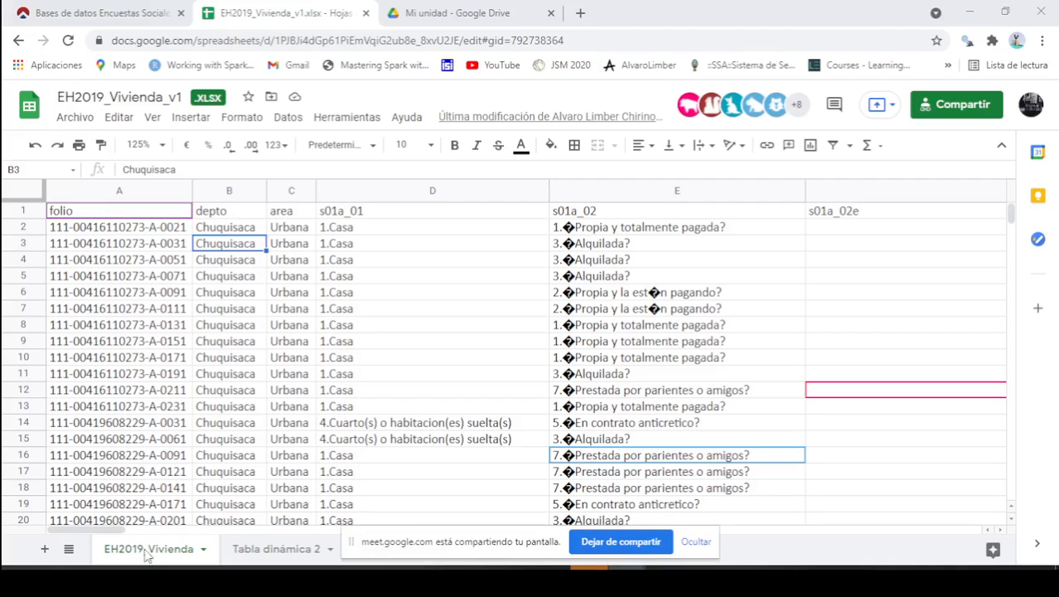
Hide the screen-sharing notice and examine the survey columns of the data sheet up to the floor material answers in s01a_09.
click(696, 541)
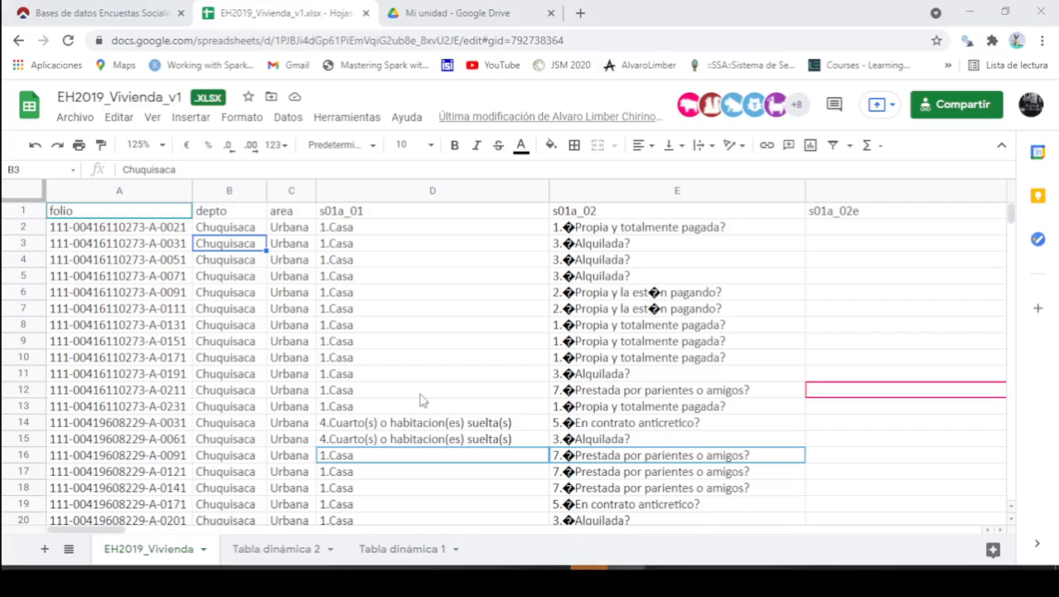
drag(108, 529, 347, 520)
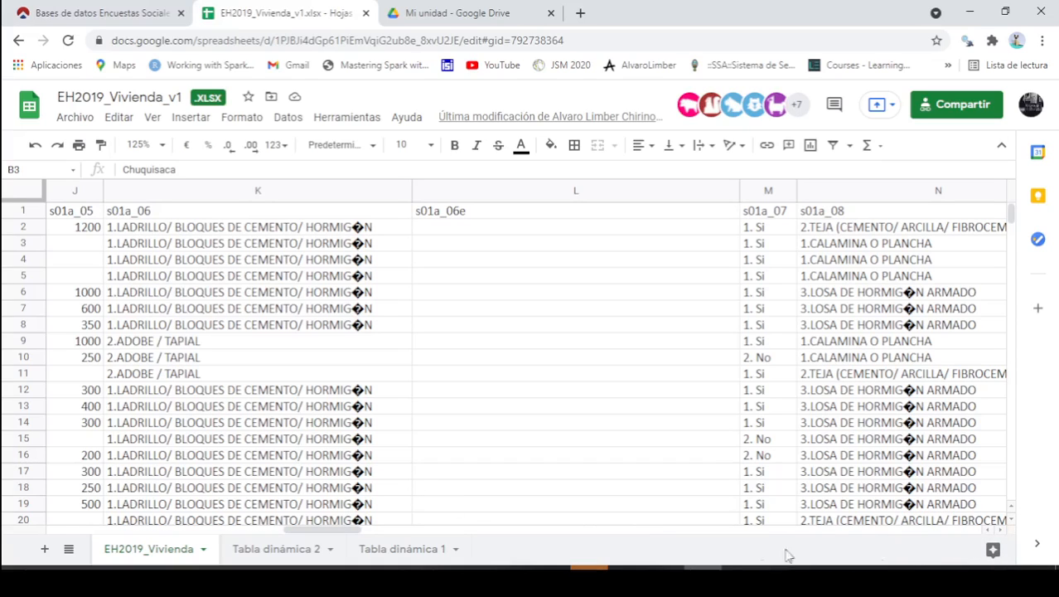
click(600, 298)
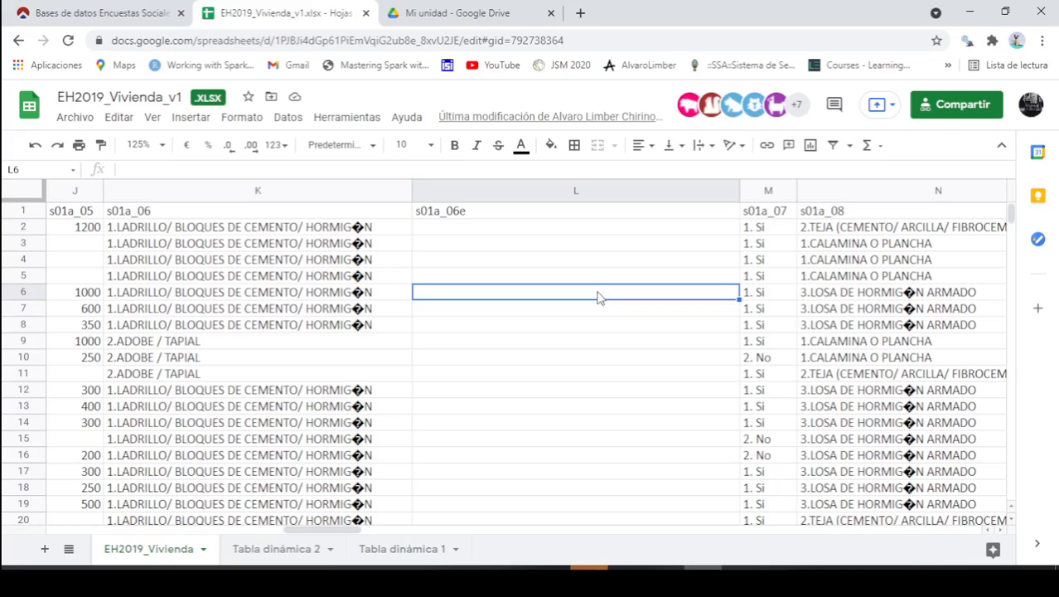
key(Right)
key(Right)
key(Right)
key(Right)
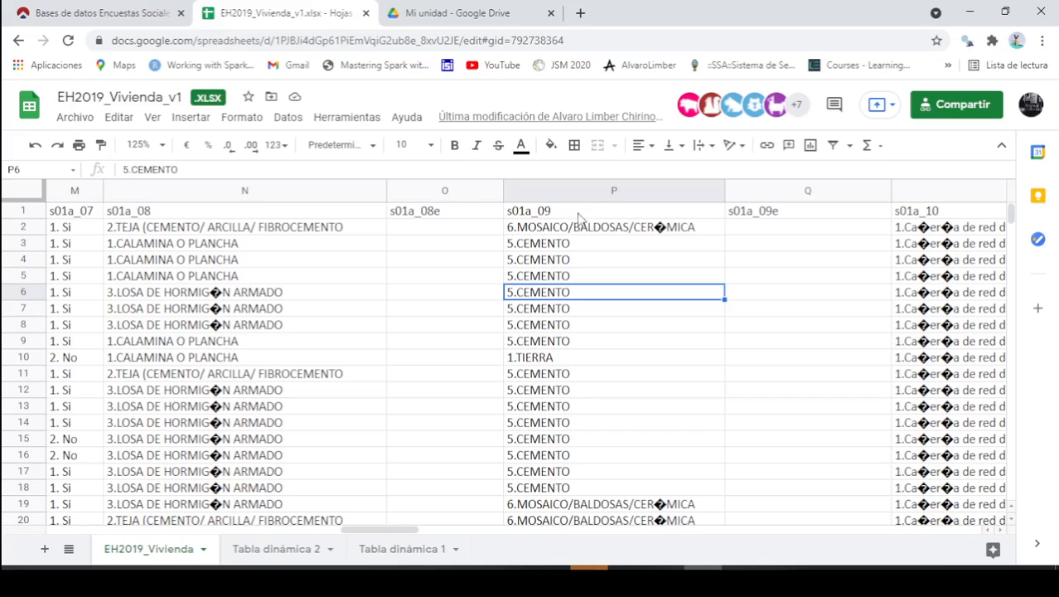
drag(411, 525, 128, 530)
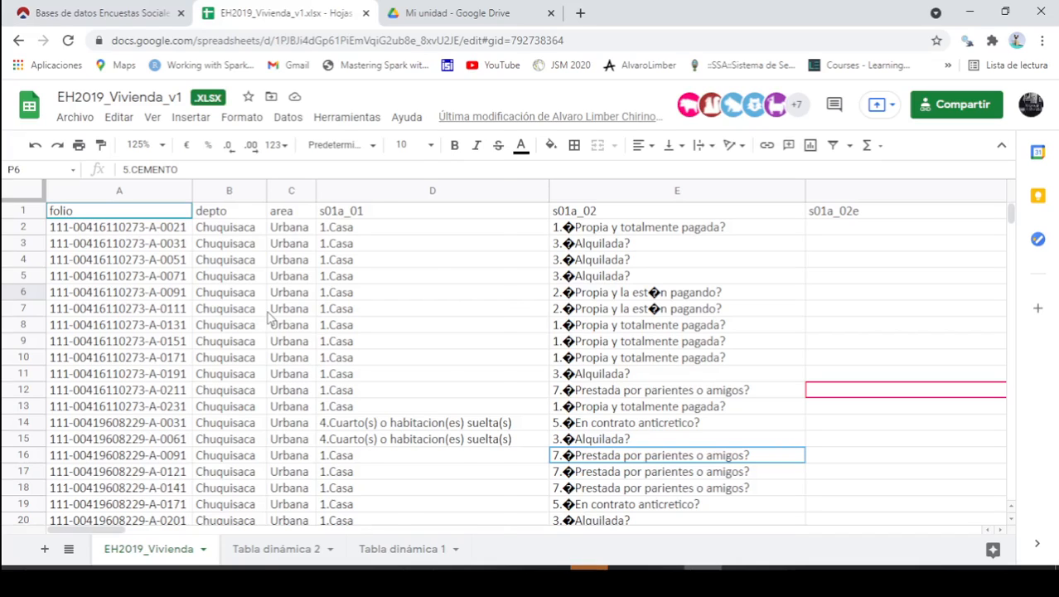
Create a pivot table in a new sheet from the data range EH2019_Vivienda!A1:BO11870.
click(288, 118)
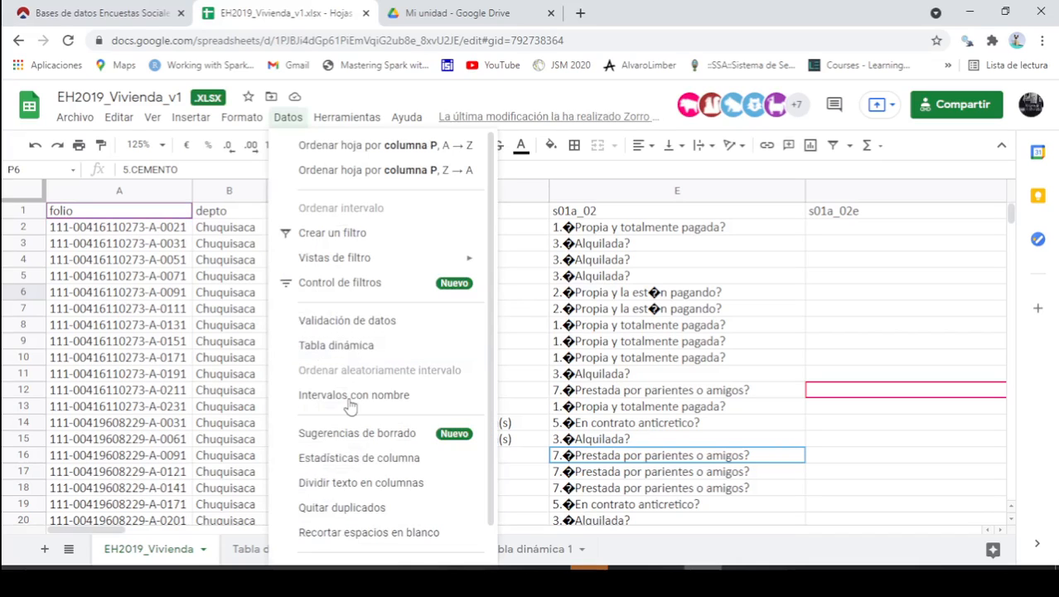
click(354, 345)
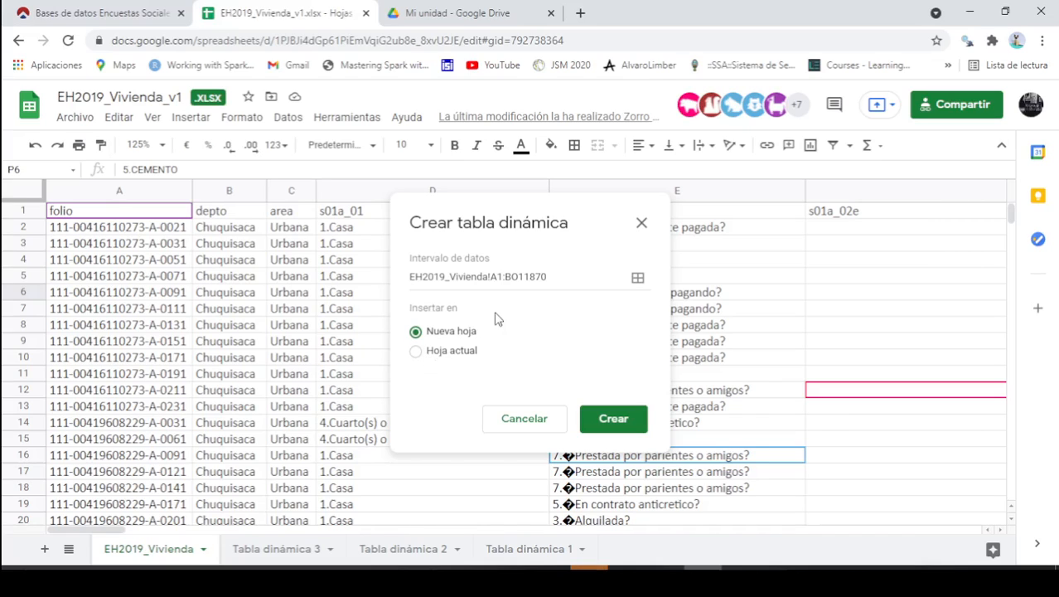
click(611, 418)
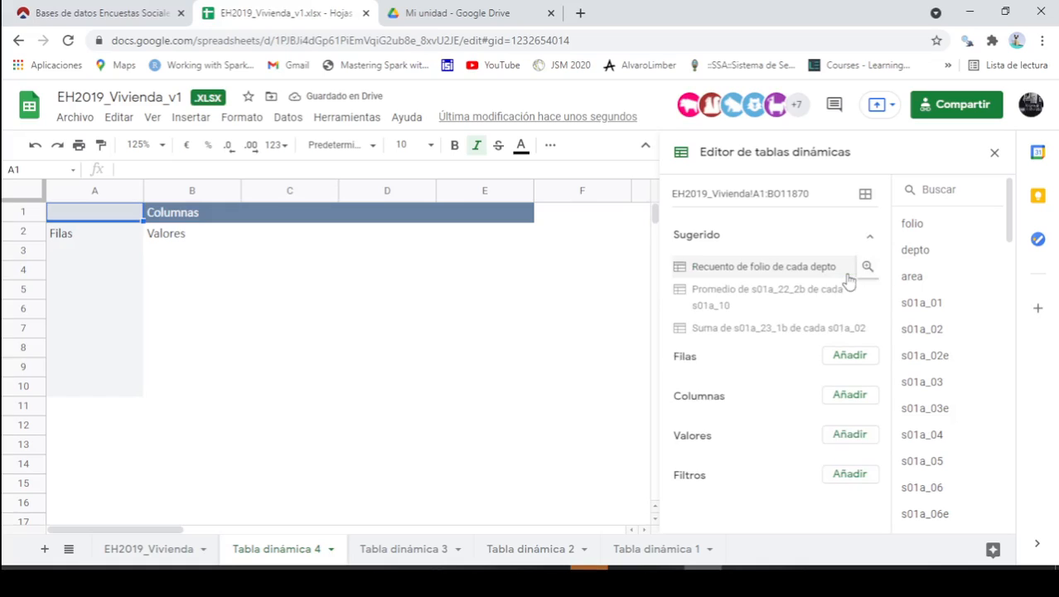
Set s01a_09 as the rows and area as the columns of the pivot table.
click(858, 363)
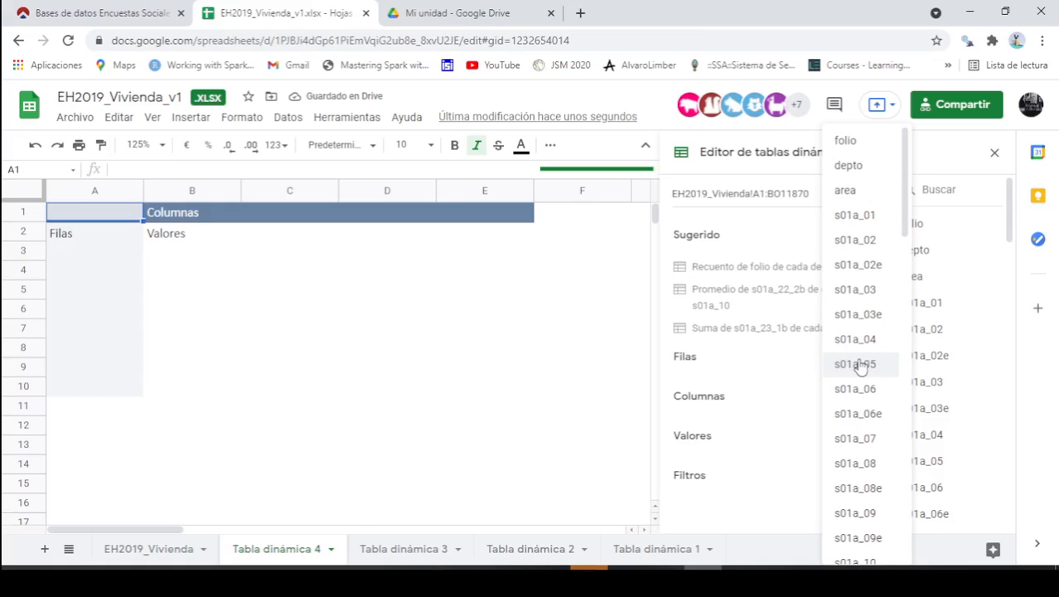
scroll(893, 422, down, 1)
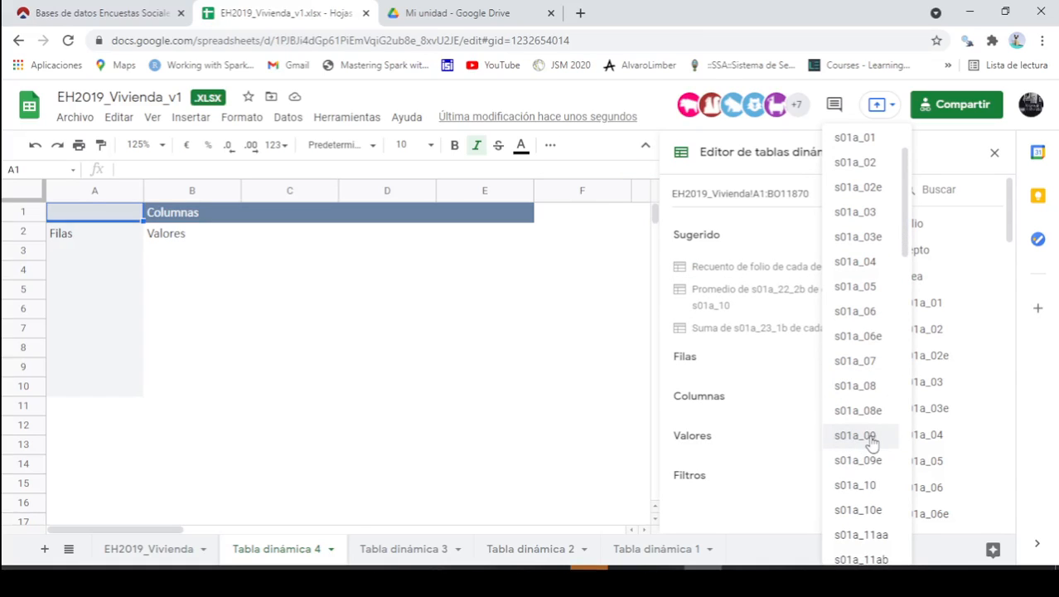
click(870, 441)
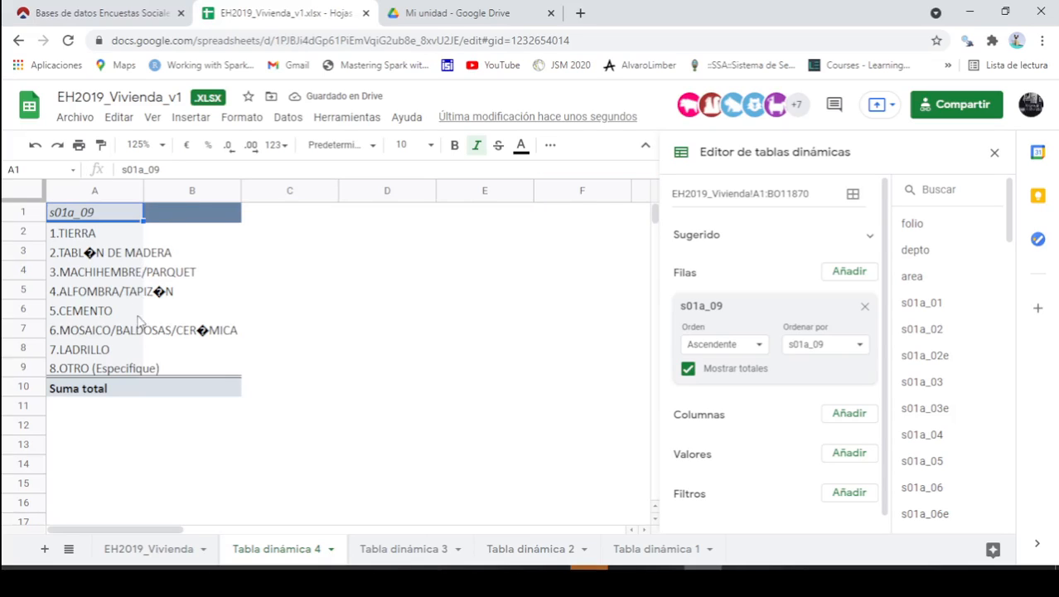
click(850, 413)
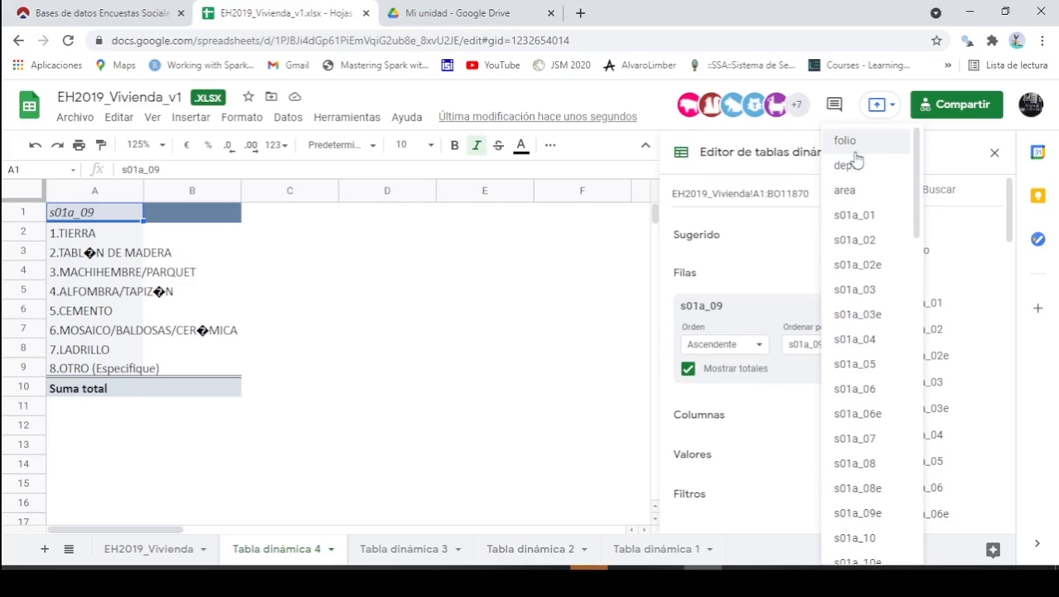
click(853, 192)
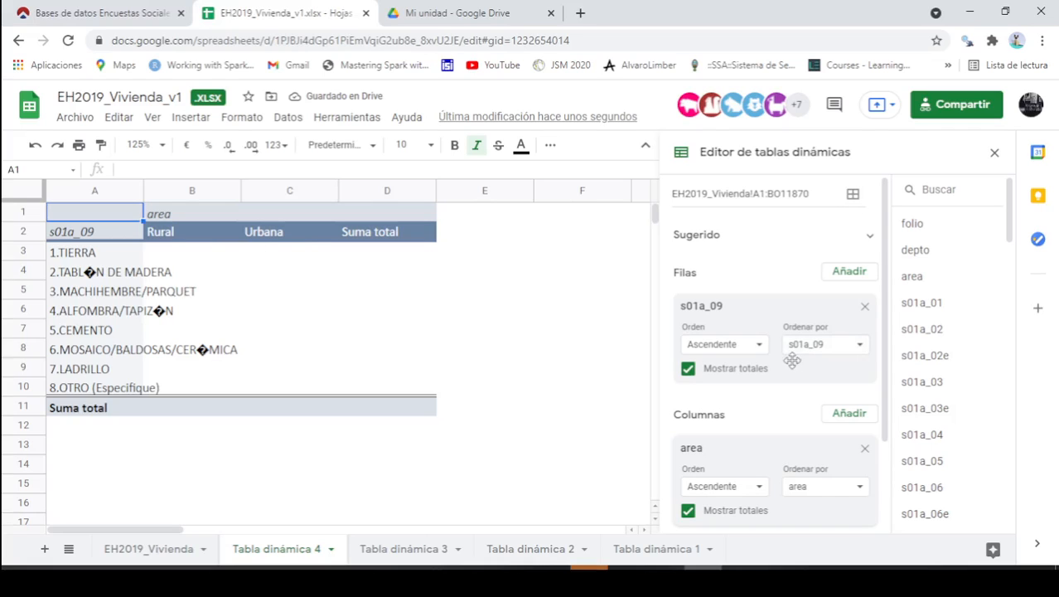
Add folio as the pivot table's values with COUNTA as its summary function, then leave the pivot table editor.
scroll(847, 406, down, 3)
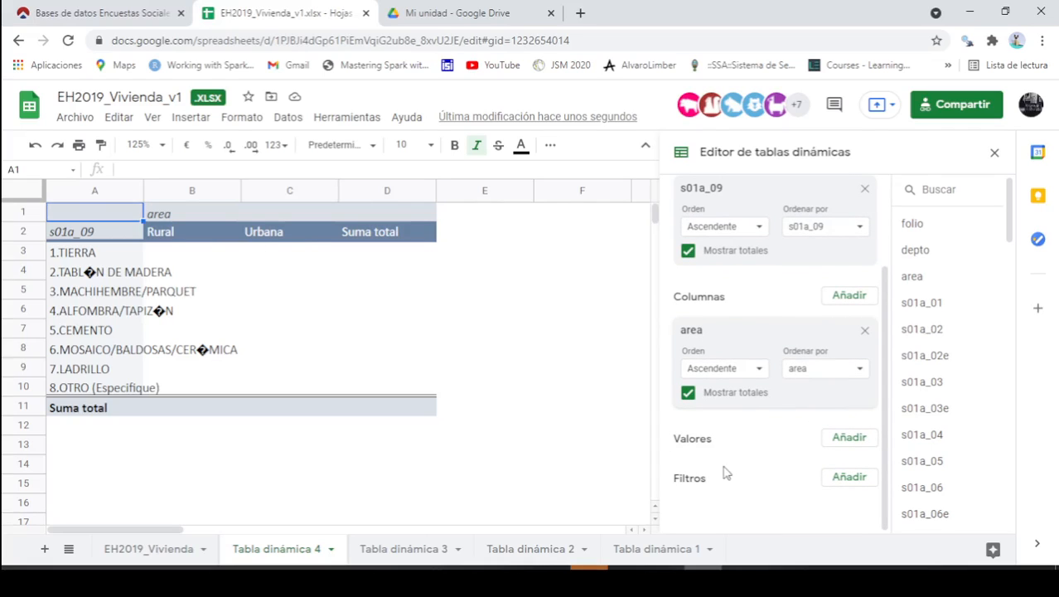
click(846, 437)
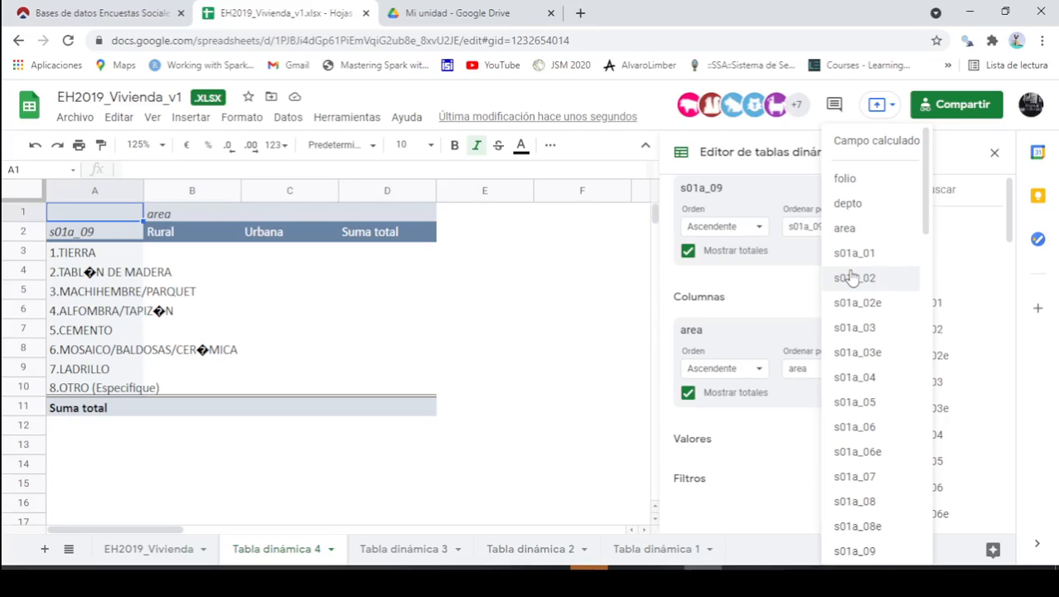
click(849, 181)
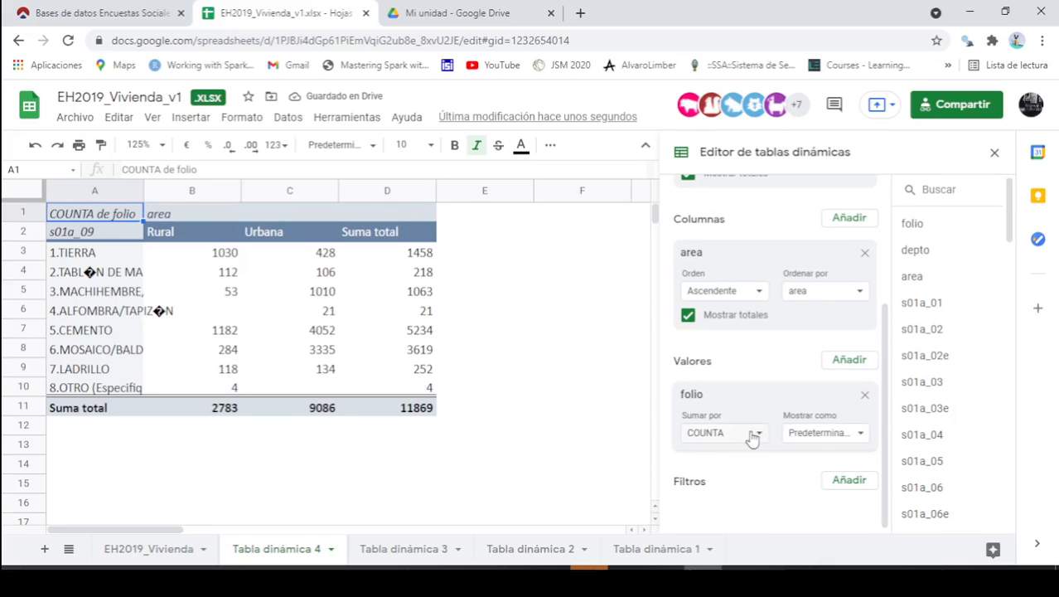
click(758, 432)
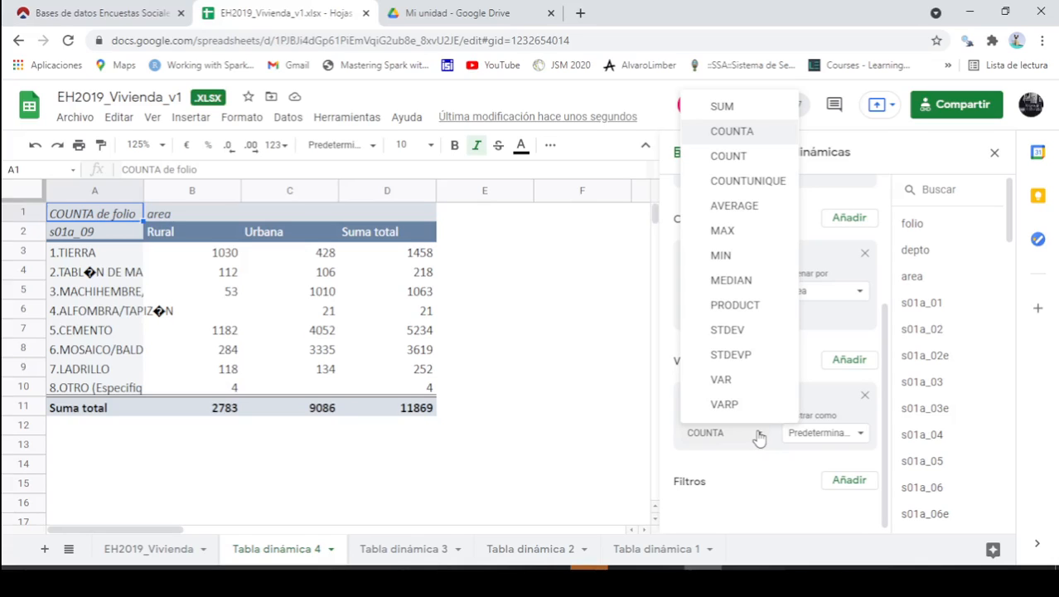
click(590, 440)
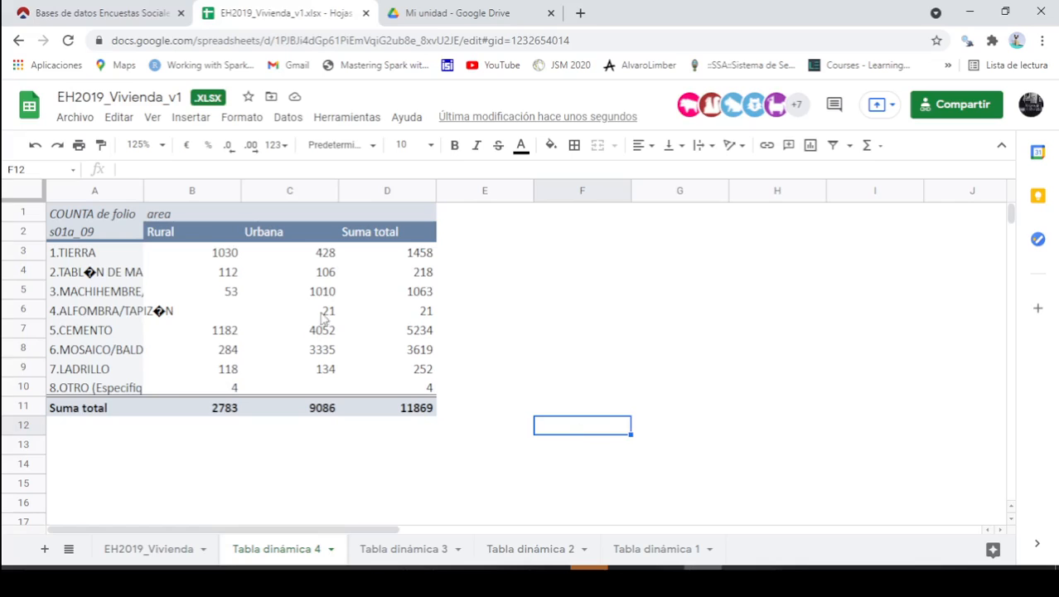
Widen column A of the pivot table to fit the floor material labels and review the rural and urban counts.
double_click(142, 185)
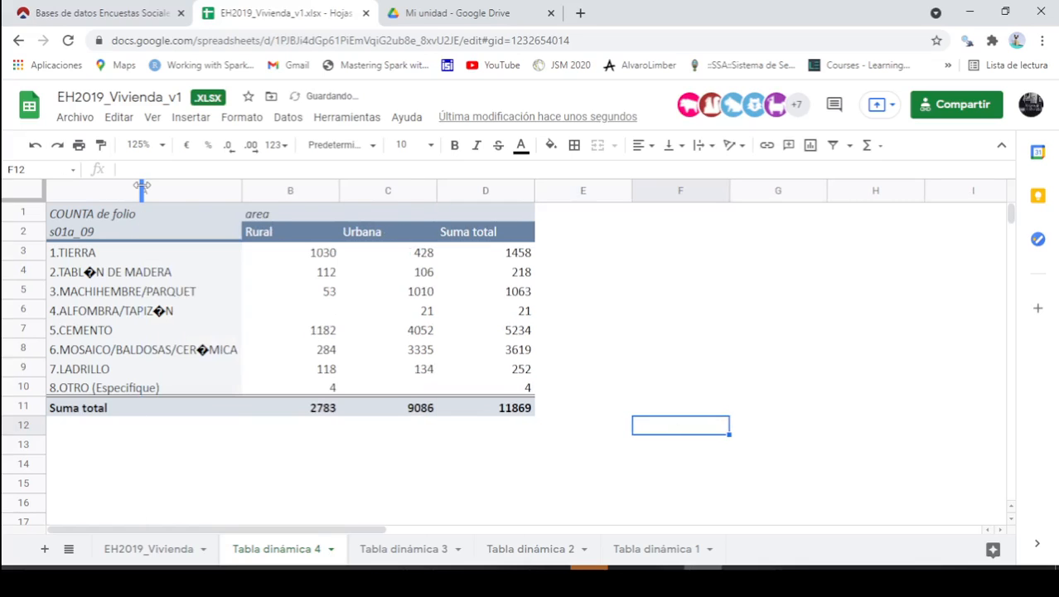
click(113, 282)
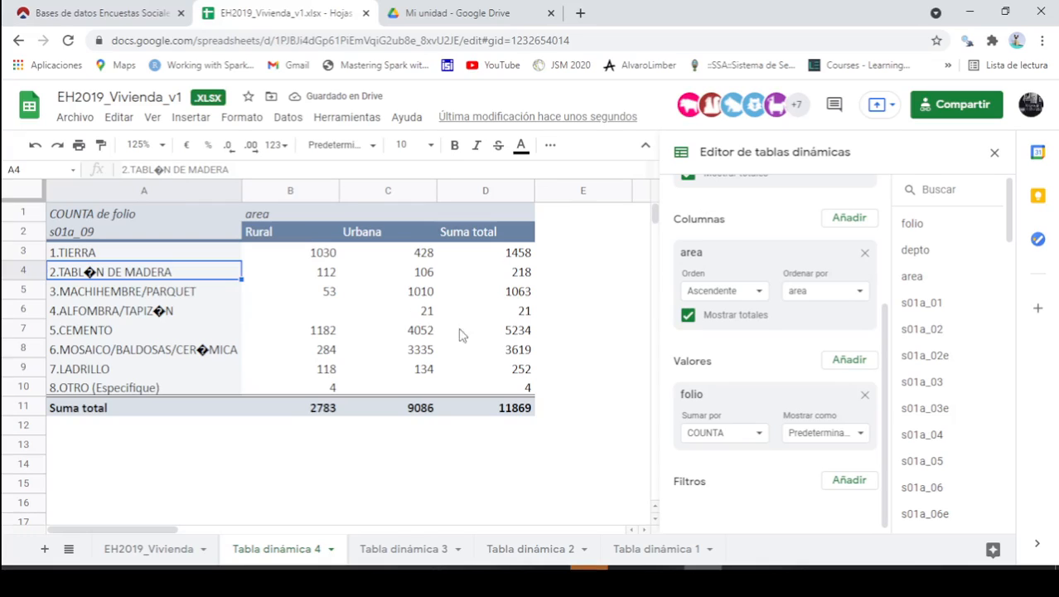
click(593, 331)
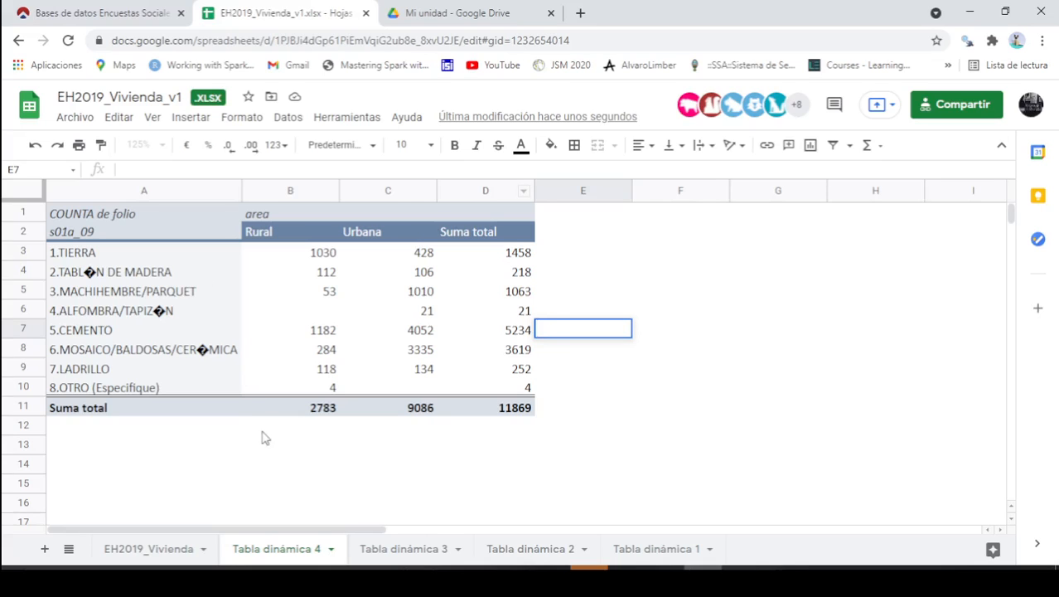
scroll(255, 459, down, 4)
scroll(255, 458, up, 4)
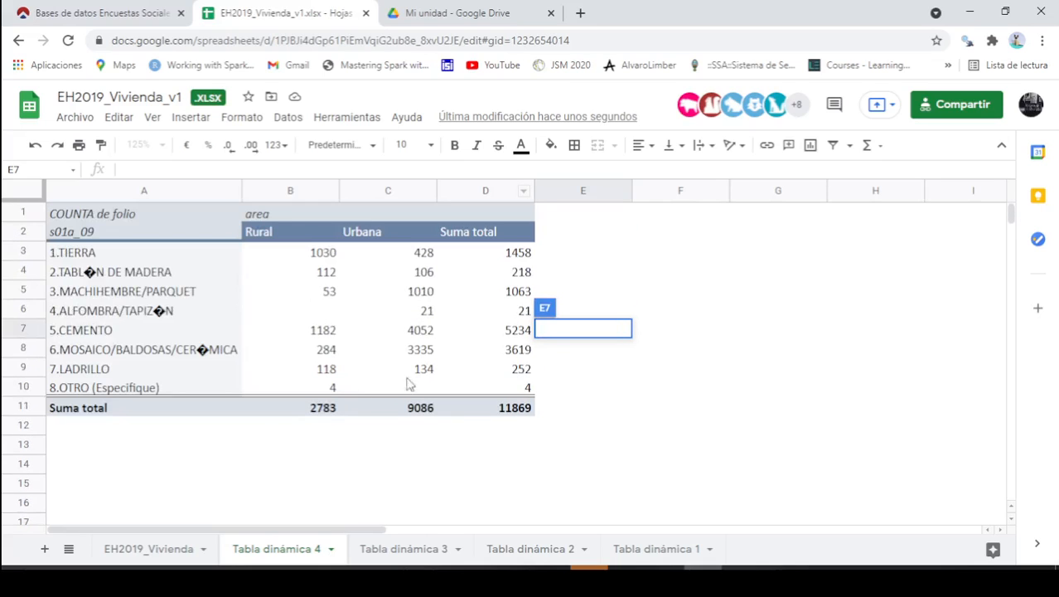
click(693, 271)
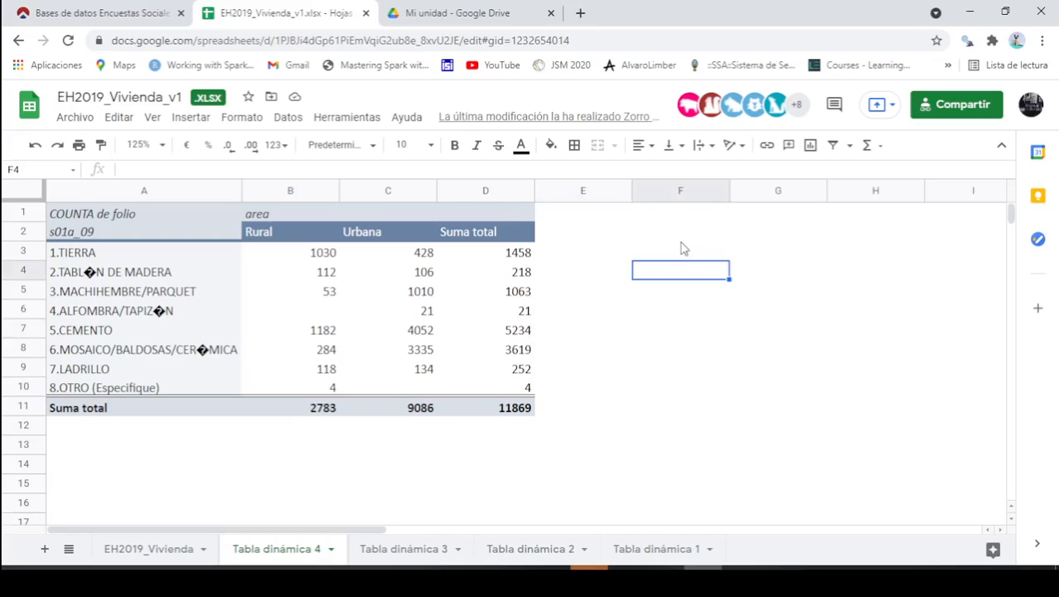
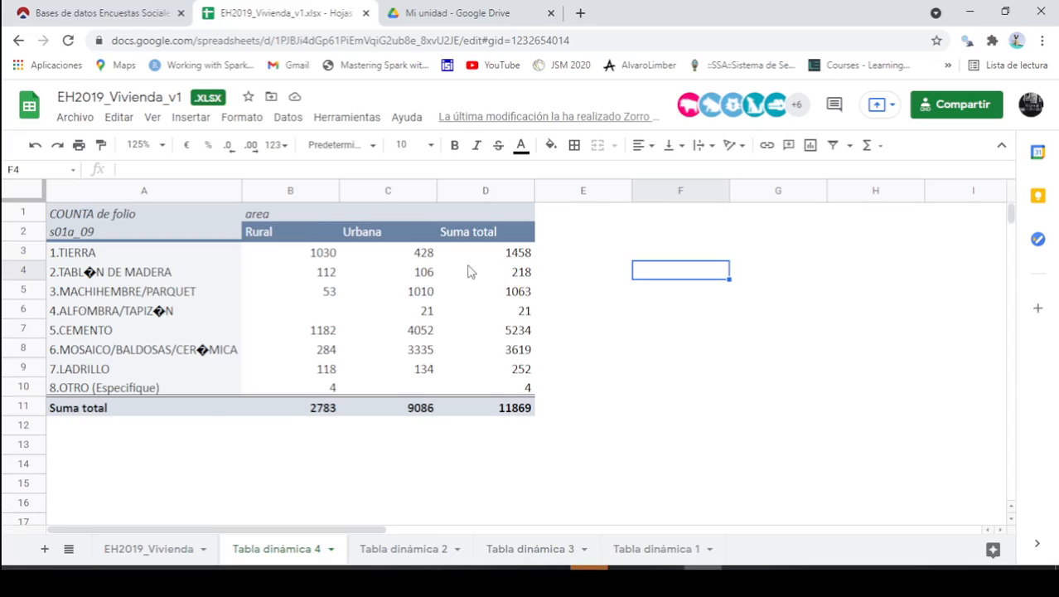
Remove the folio filter from the floor material pivot table and add depto as its filter.
click(165, 308)
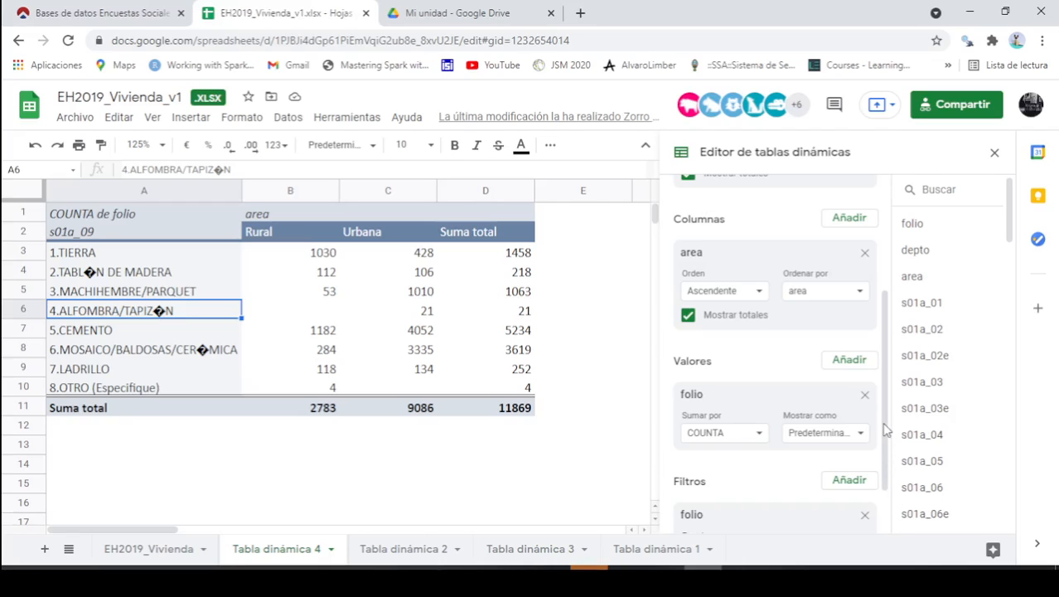
scroll(888, 412, down, 2)
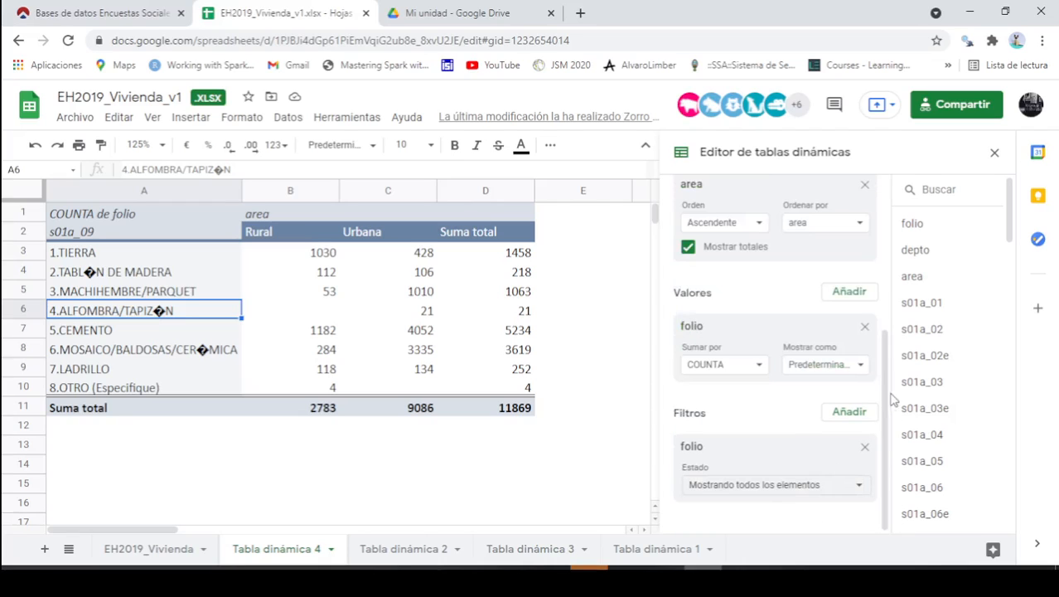
click(864, 447)
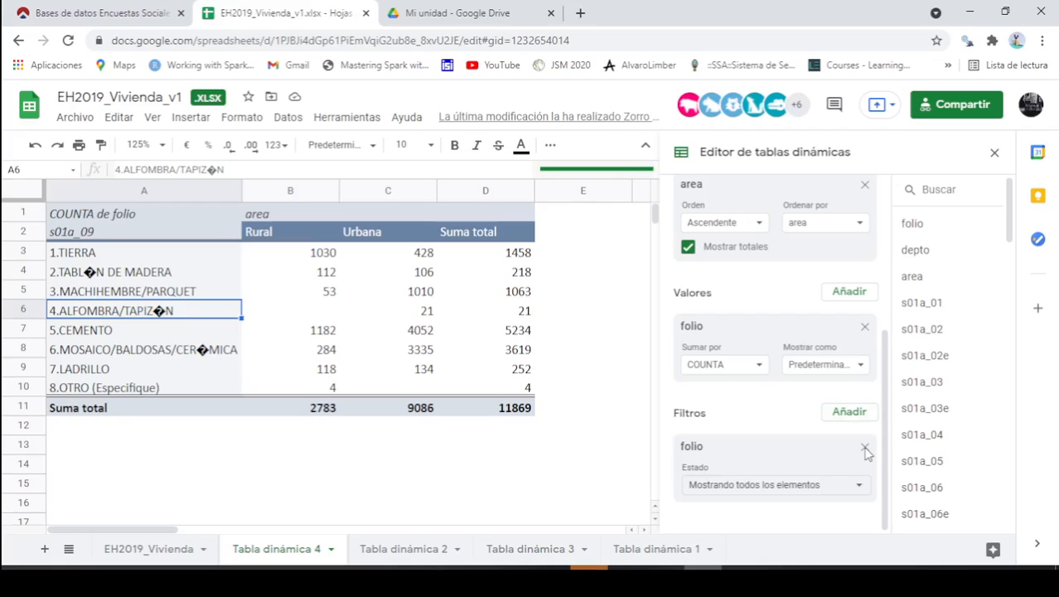
click(865, 449)
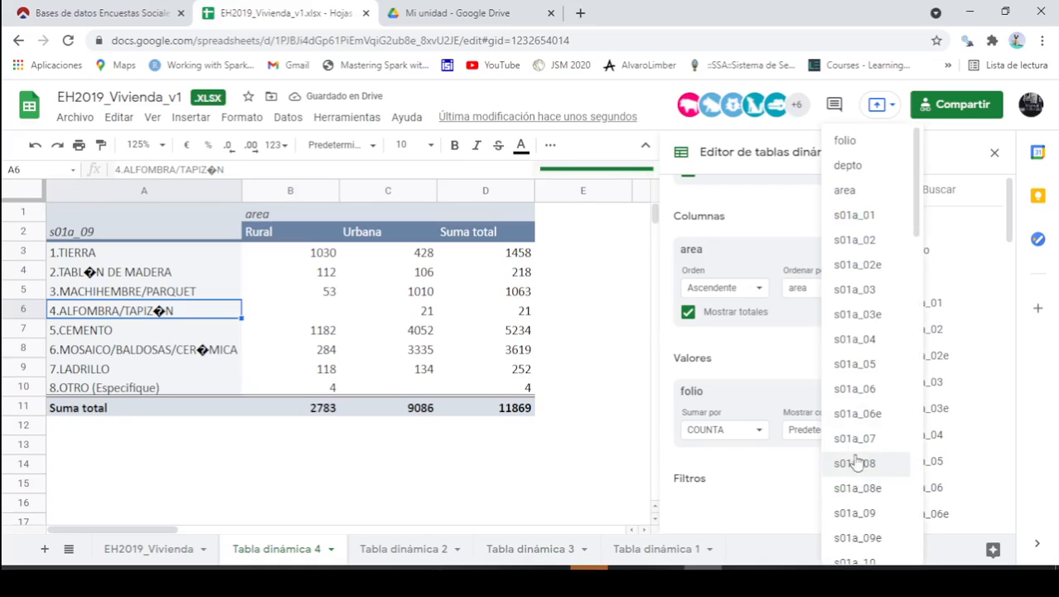
click(862, 170)
scroll(758, 397, down, 2)
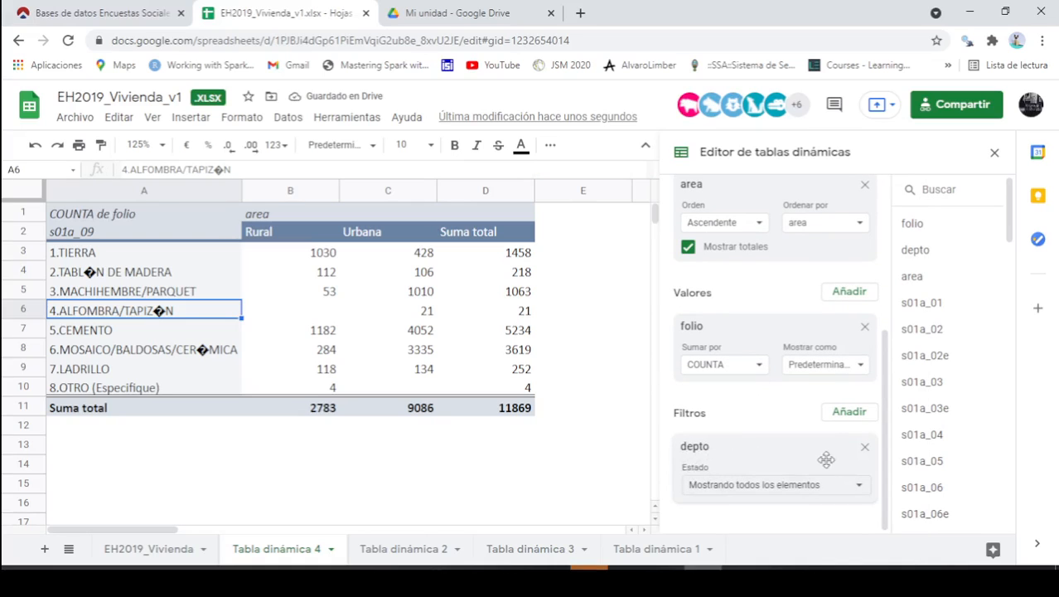
Filter the pivot table by depto values so that only Cochabamba is included.
click(842, 487)
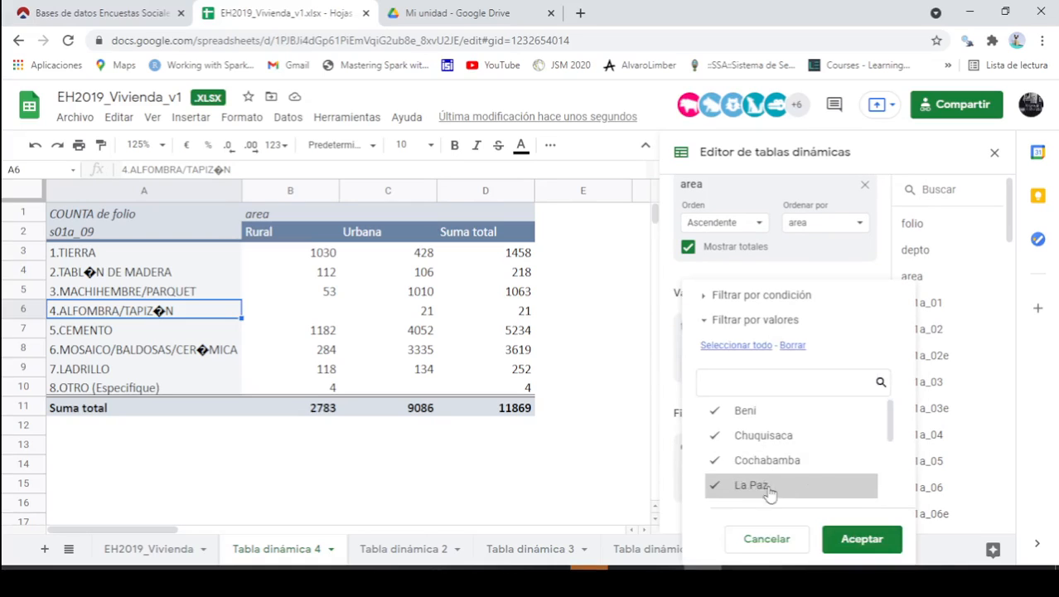
click(791, 347)
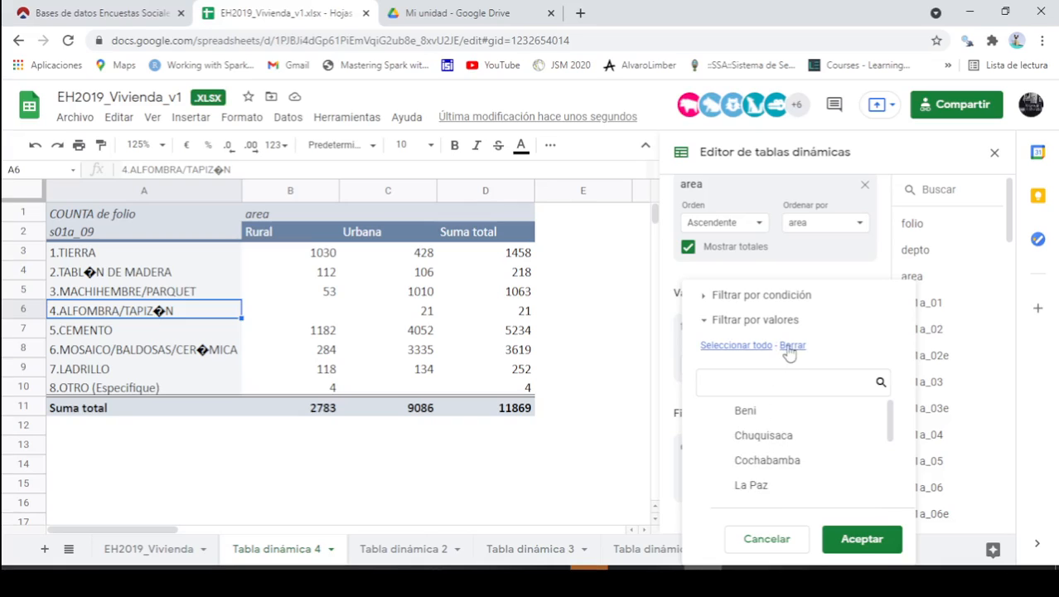
scroll(760, 463, down, 1)
scroll(742, 480, up, 1)
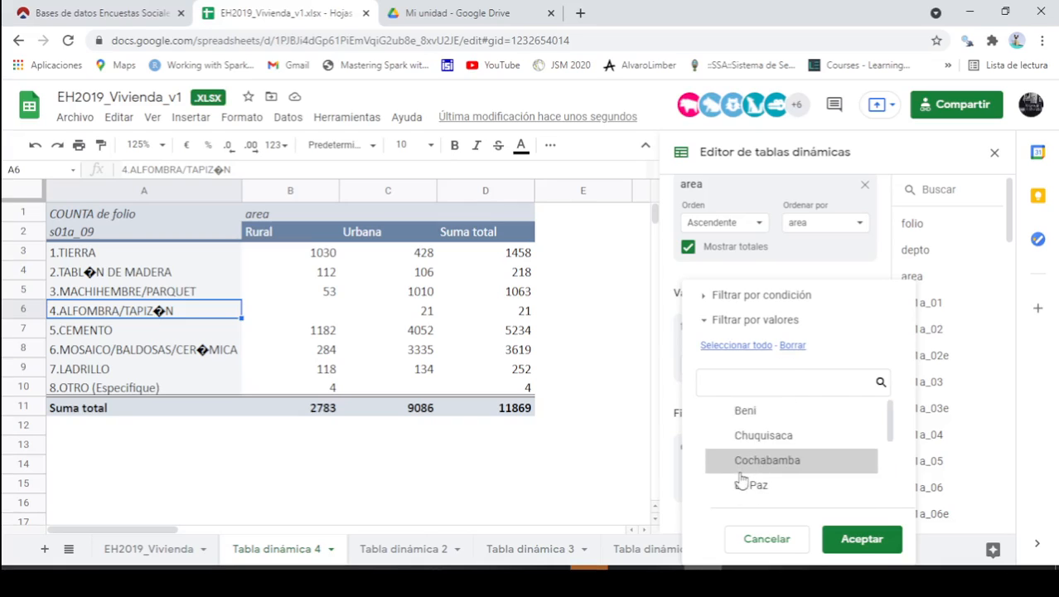
click(731, 467)
scroll(744, 469, down, 2)
scroll(747, 477, up, 1)
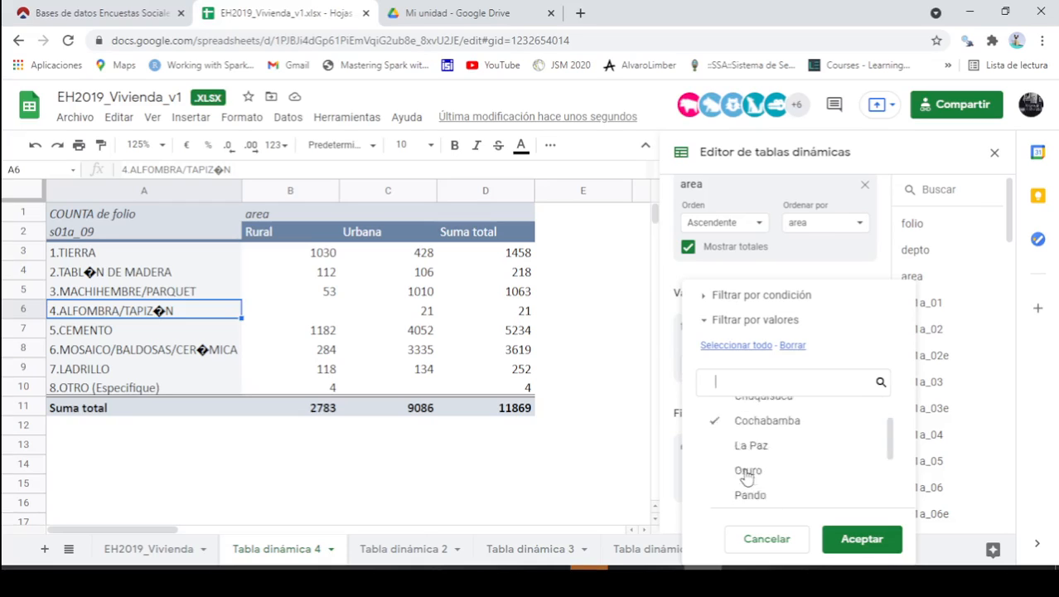
scroll(746, 477, up, 1)
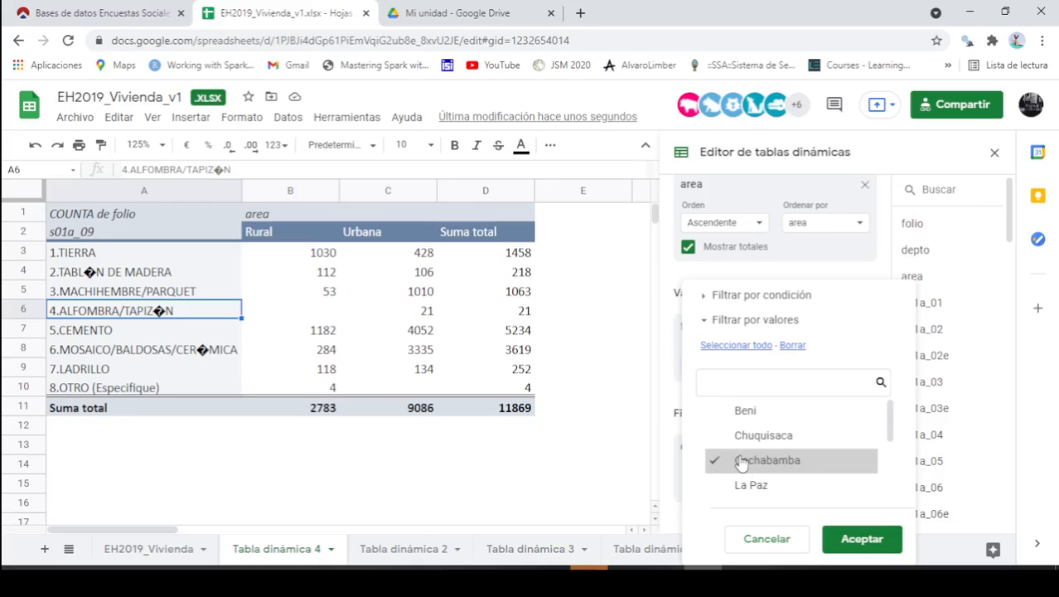
click(865, 539)
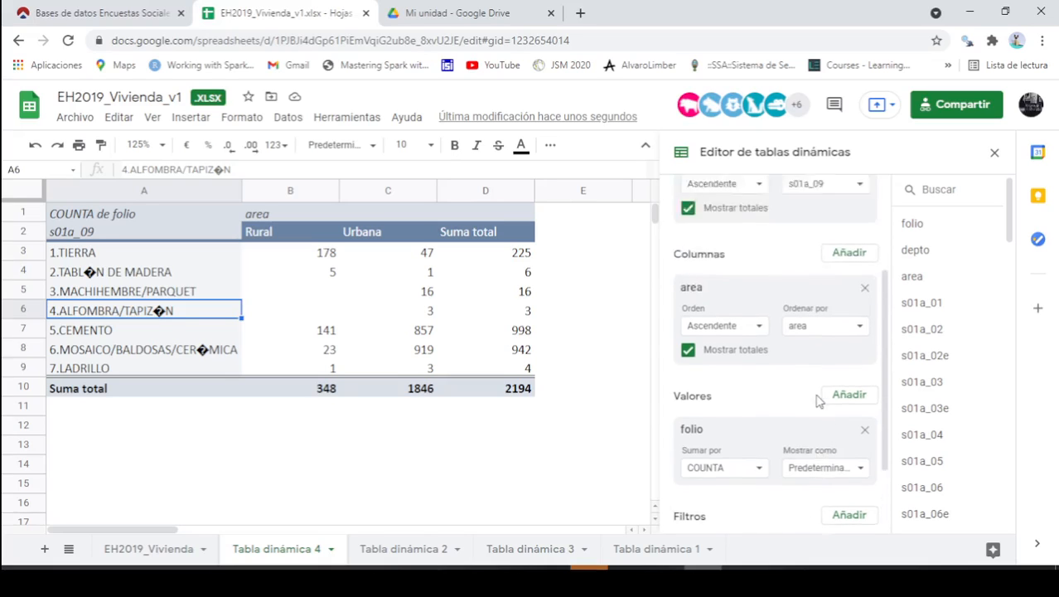
Review the pivot table's rows, columns, values and filter settings, and the fields available as additional rows.
scroll(818, 399, up, 3)
scroll(817, 389, down, 3)
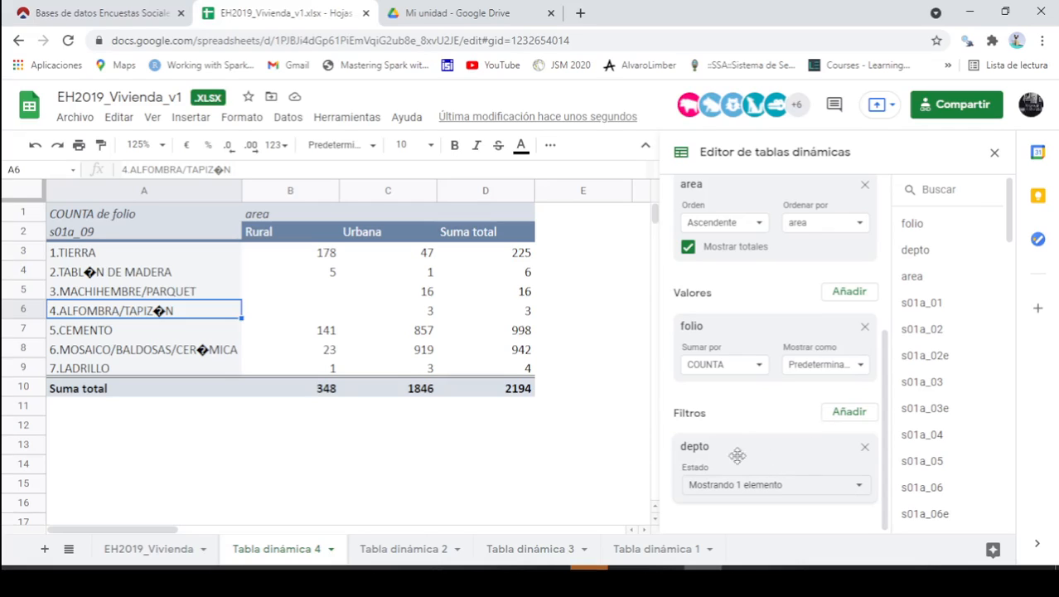
scroll(721, 274, up, 2)
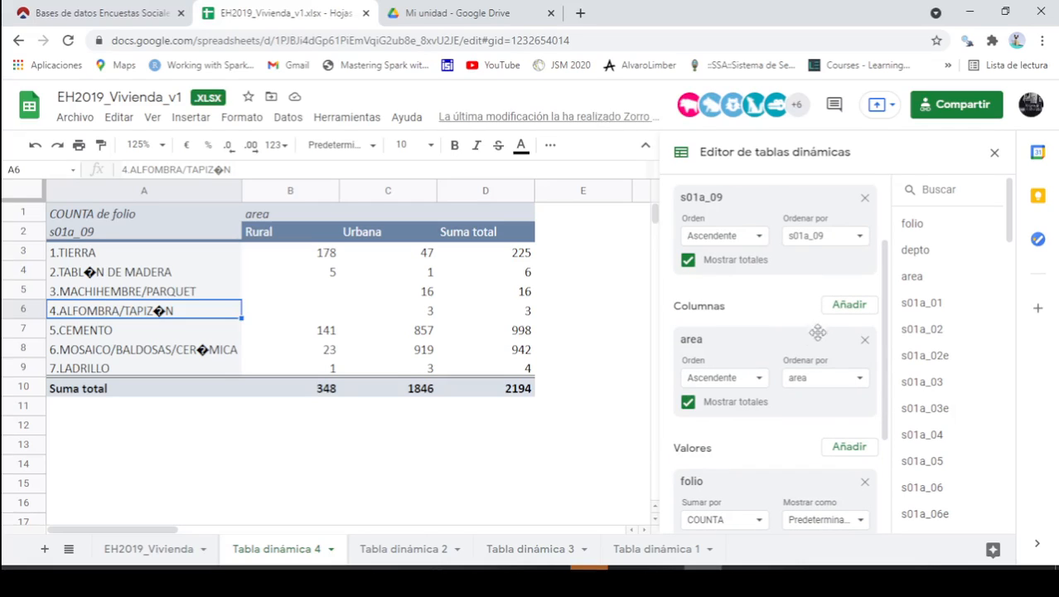
scroll(825, 327, up, 1)
scroll(824, 327, up, 1)
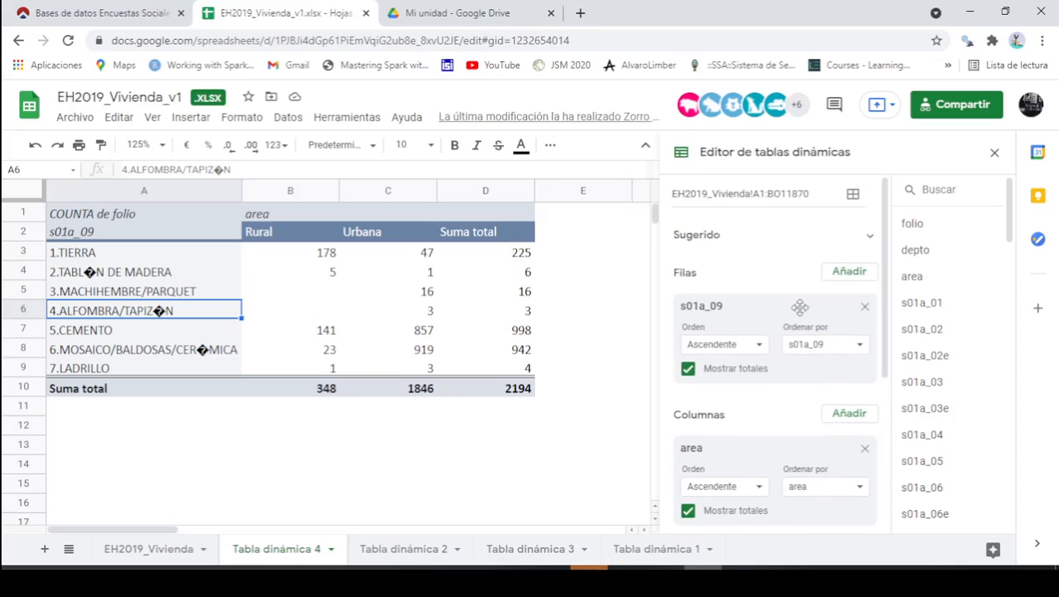
click(849, 272)
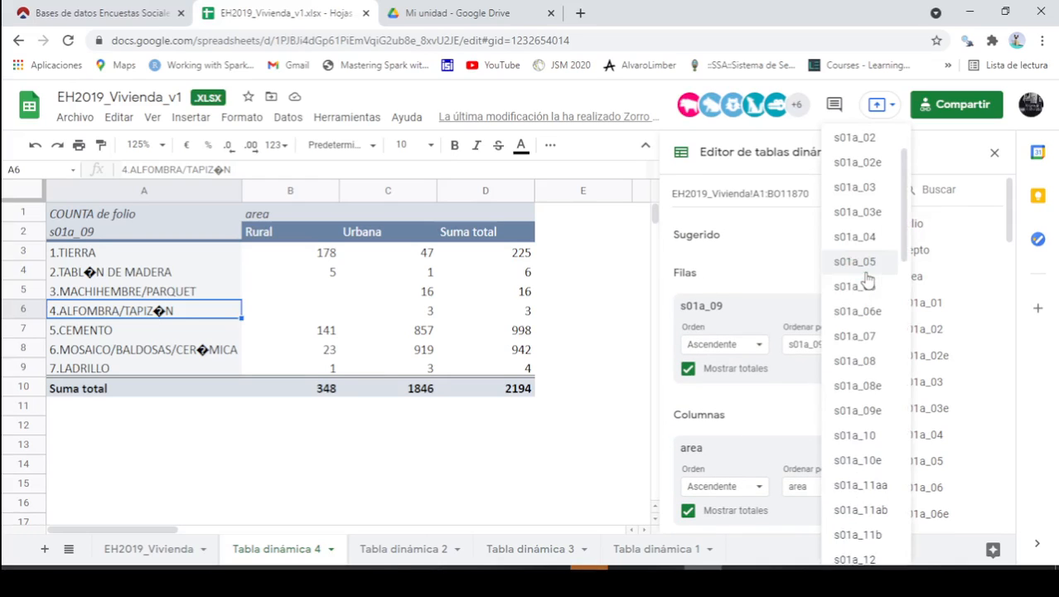
scroll(870, 280, down, 3)
scroll(880, 284, up, 5)
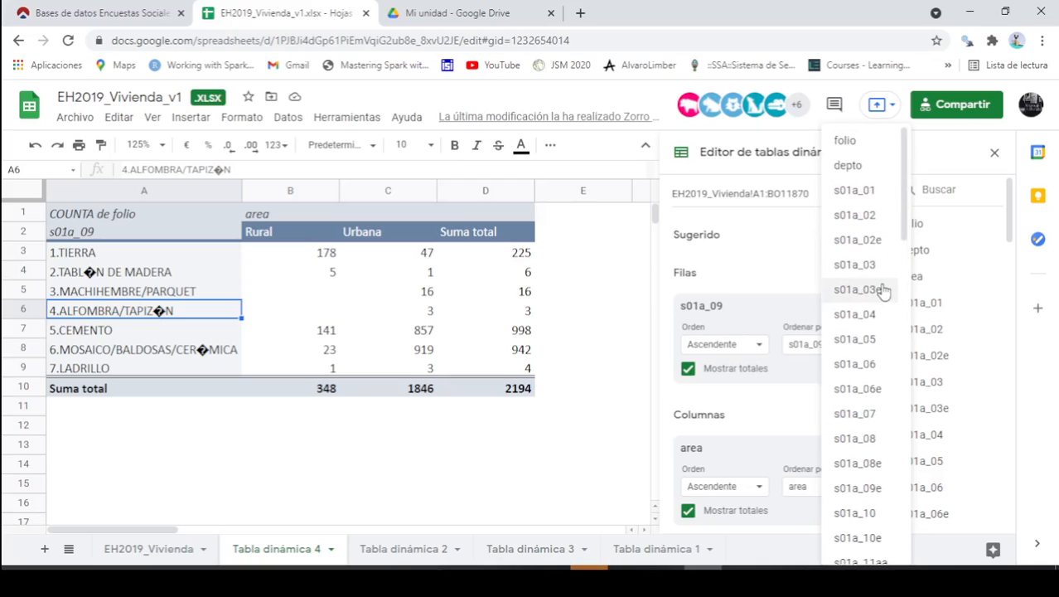
Switch to the Cuestionario EH-2019 PDF in Acrobat Reader and examine the housing questions in Sección 1, Parte A, on page 4.
key(alt+Tab)
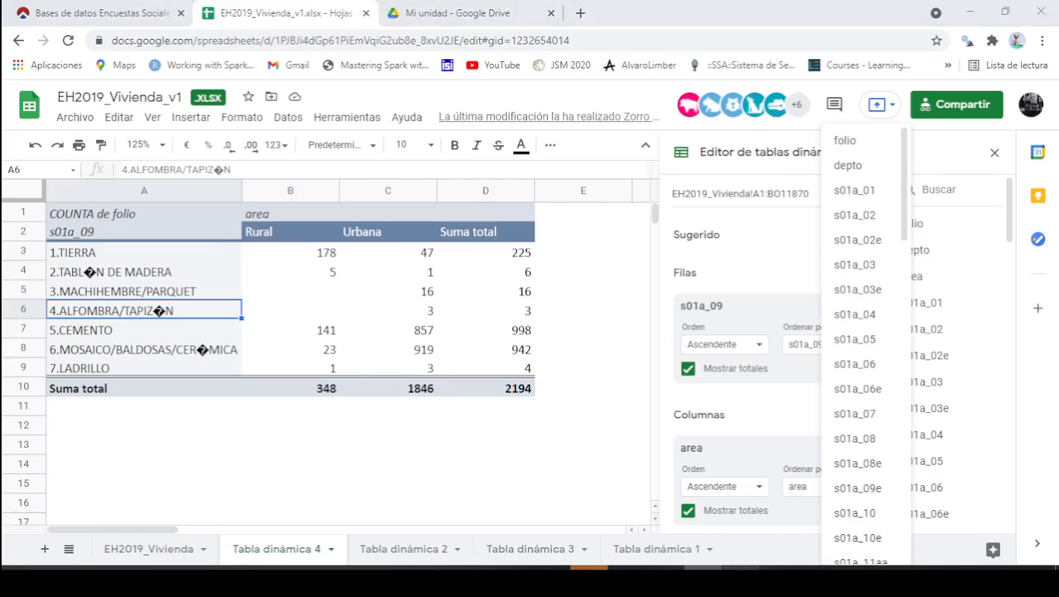
scroll(634, 327, up, 3)
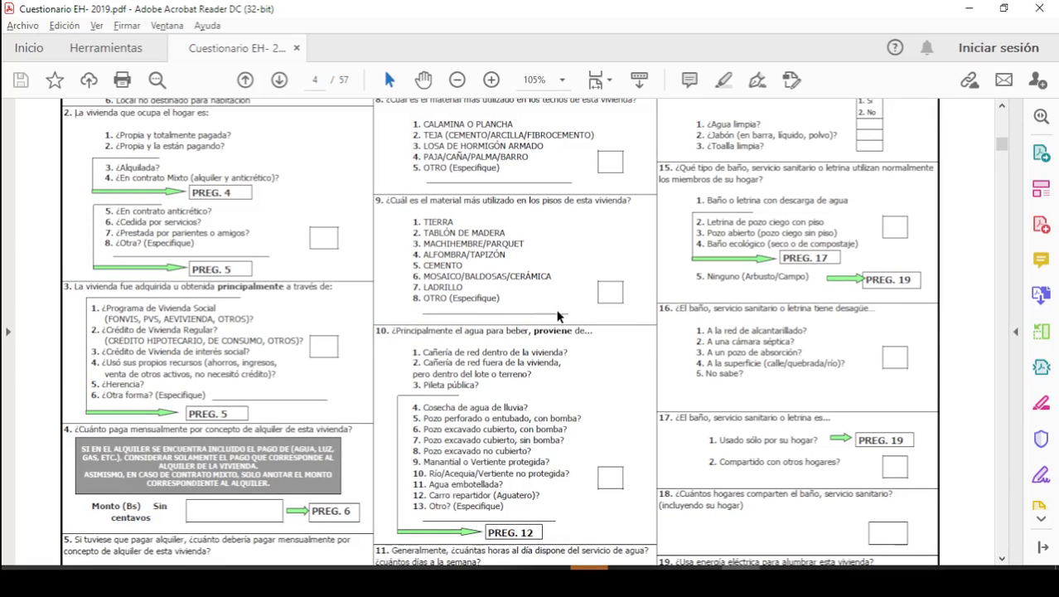
scroll(586, 375, down, 3)
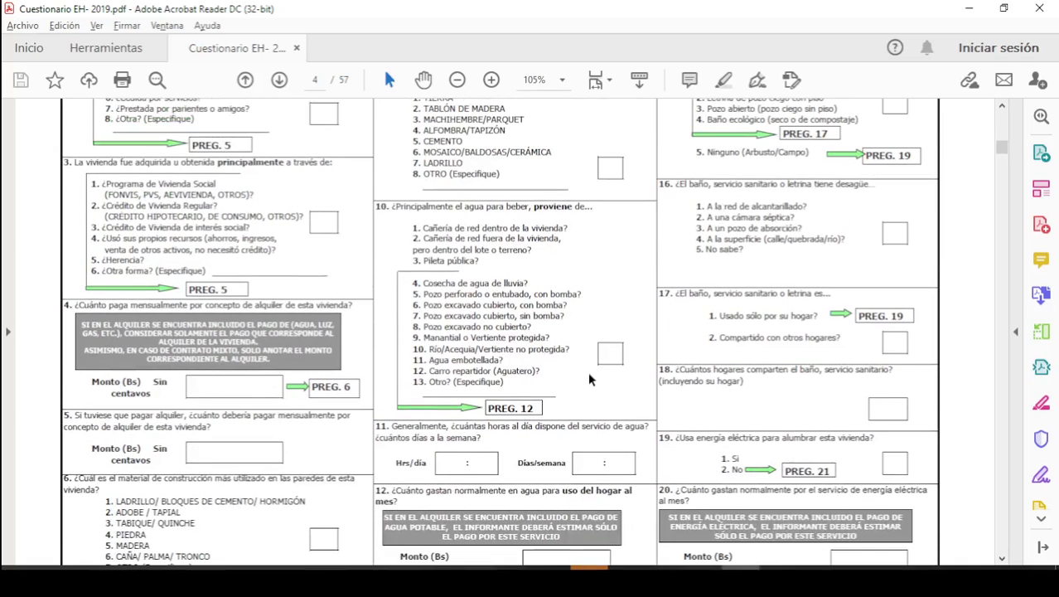
scroll(590, 379, down, 1)
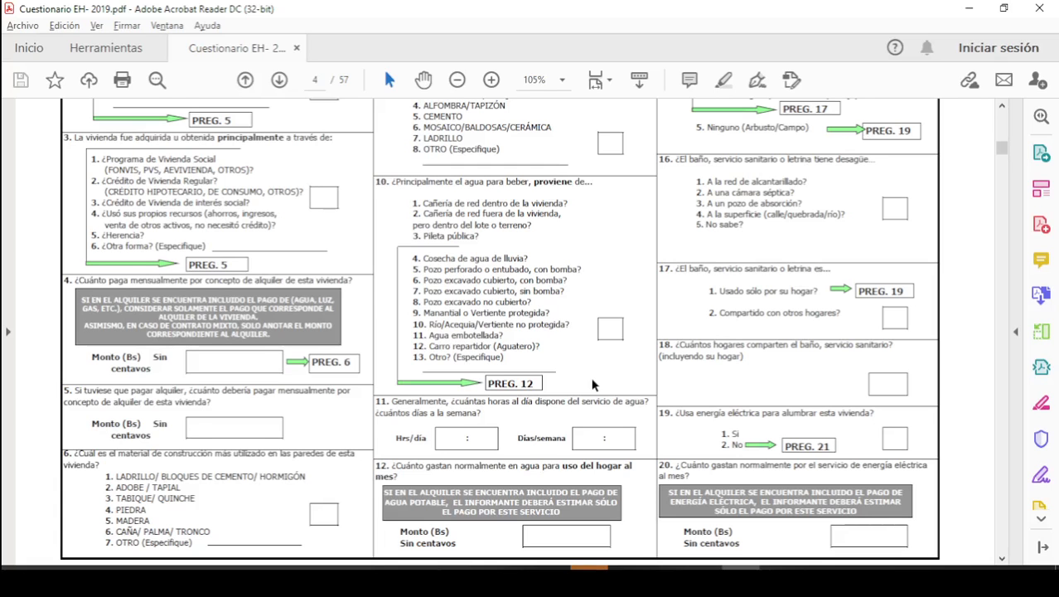
scroll(593, 385, up, 4)
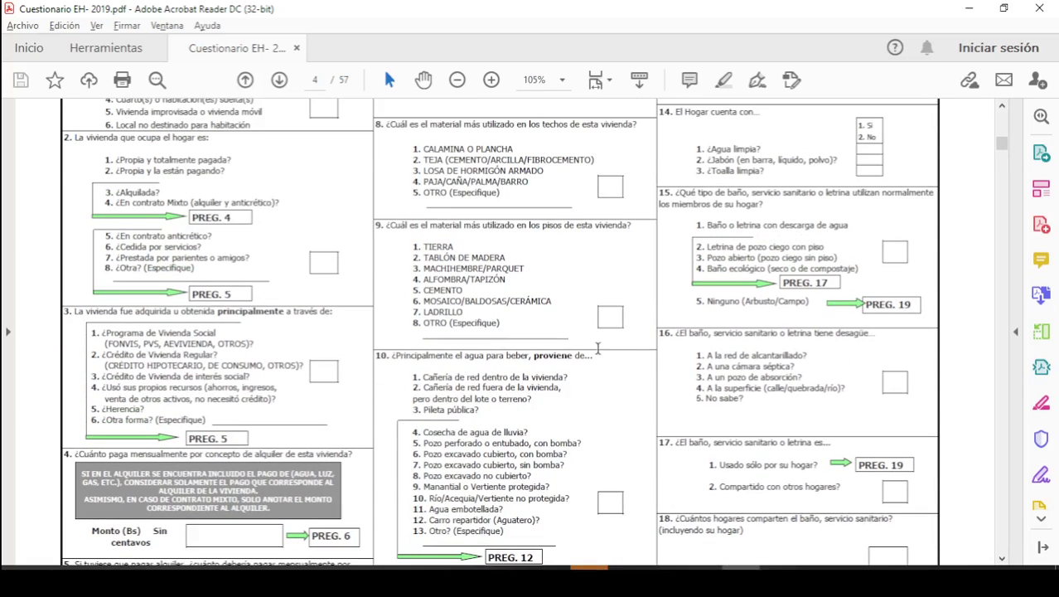
scroll(598, 348, up, 2)
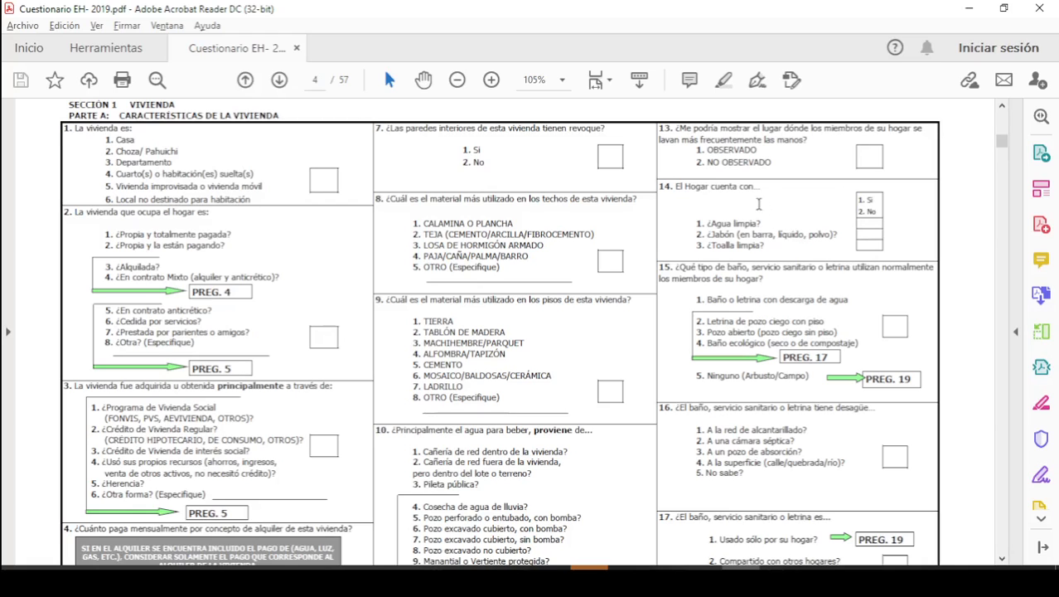
scroll(723, 199, down, 4)
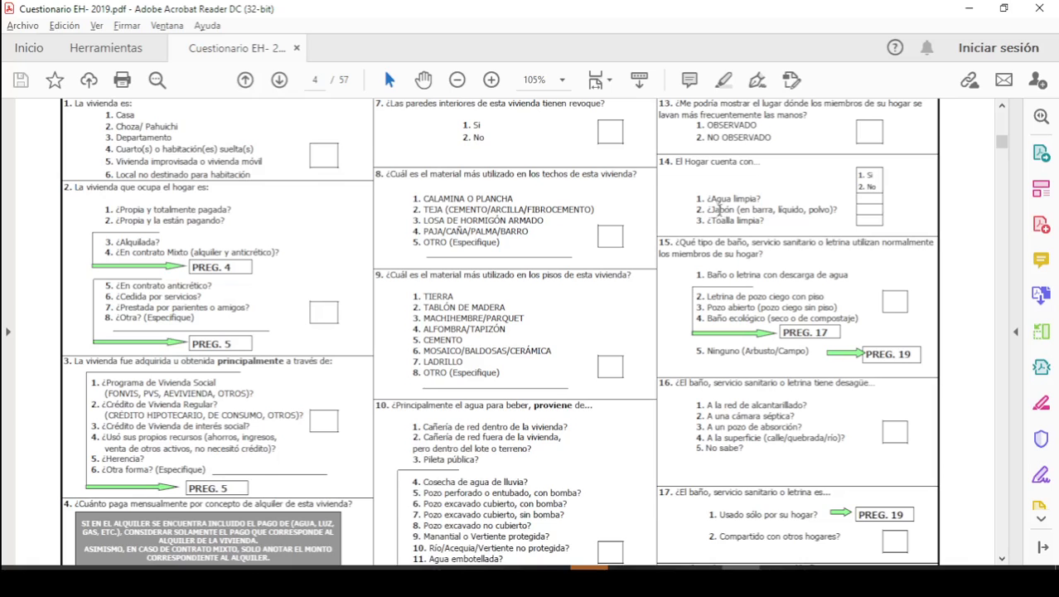
scroll(739, 179, down, 4)
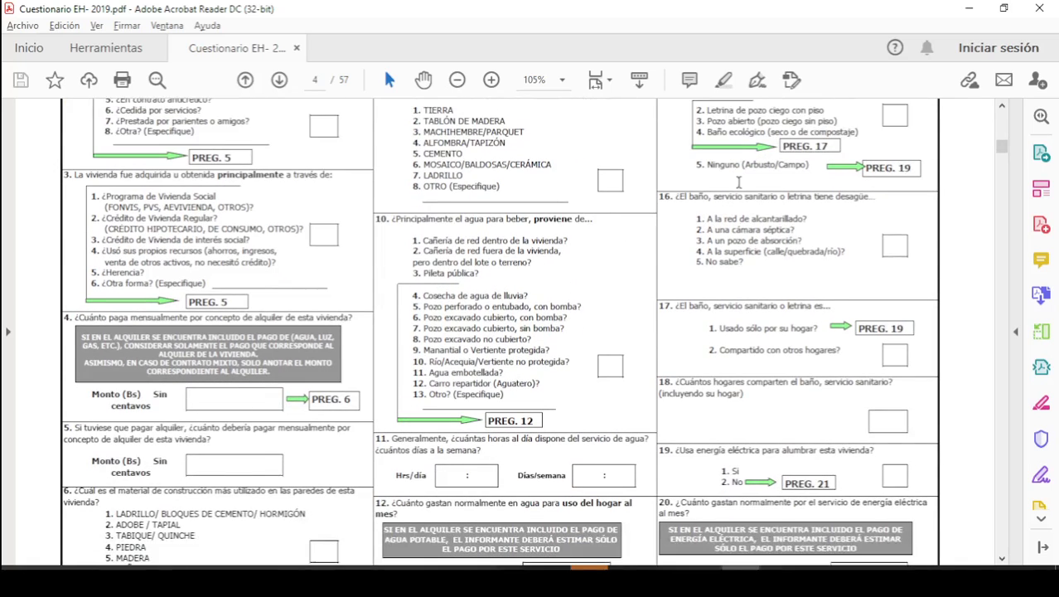
scroll(736, 181, up, 8)
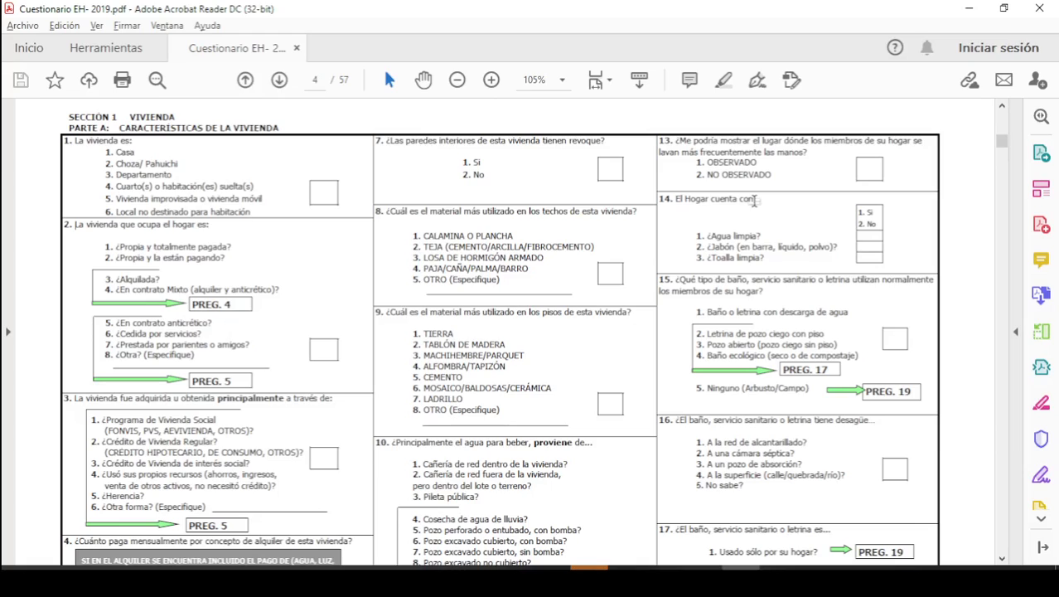
Check question 14 in the questionnaire PDF and add s01a_14_1 as a second row field of the Google Sheets pivot table.
key(alt+Tab)
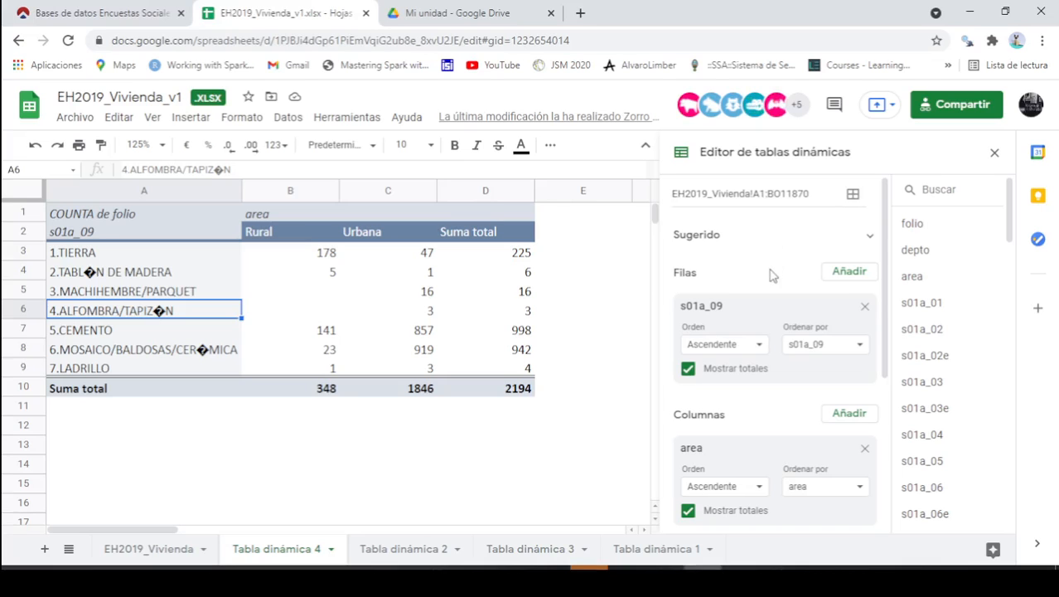
click(841, 278)
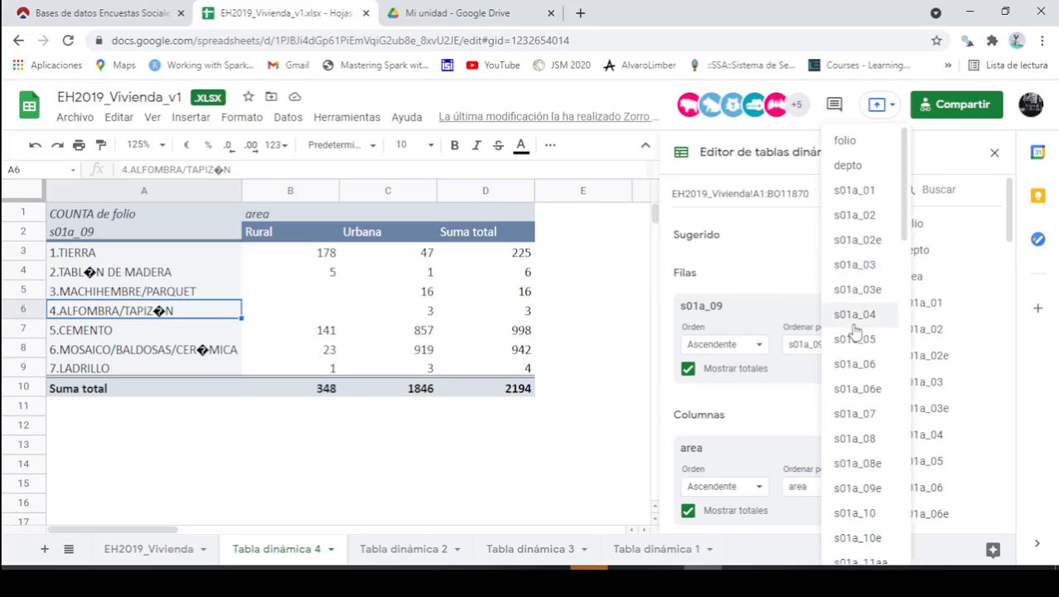
scroll(862, 340, down, 3)
scroll(868, 353, down, 2)
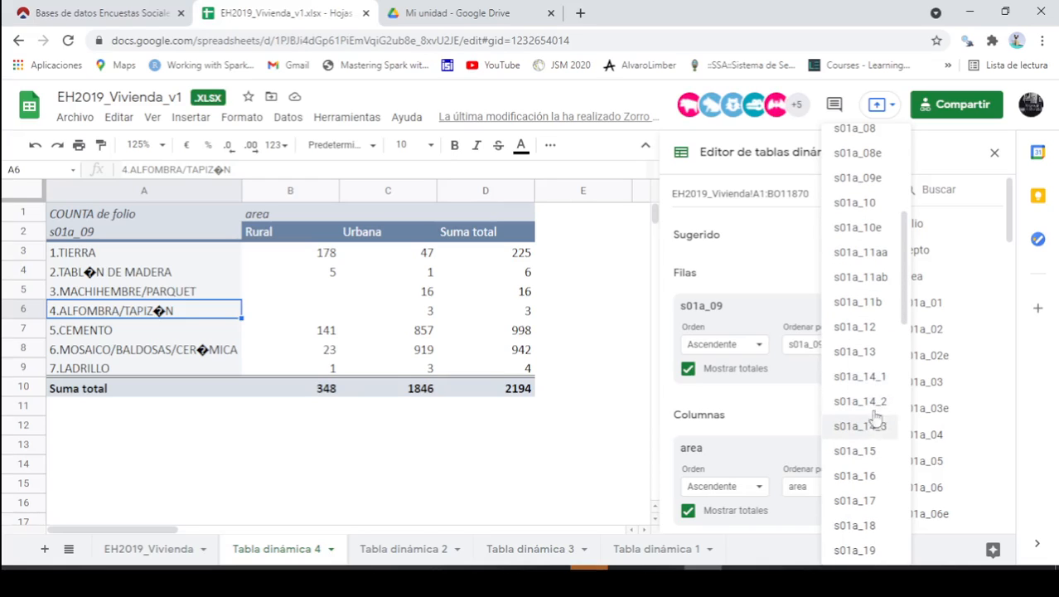
key(alt+Tab)
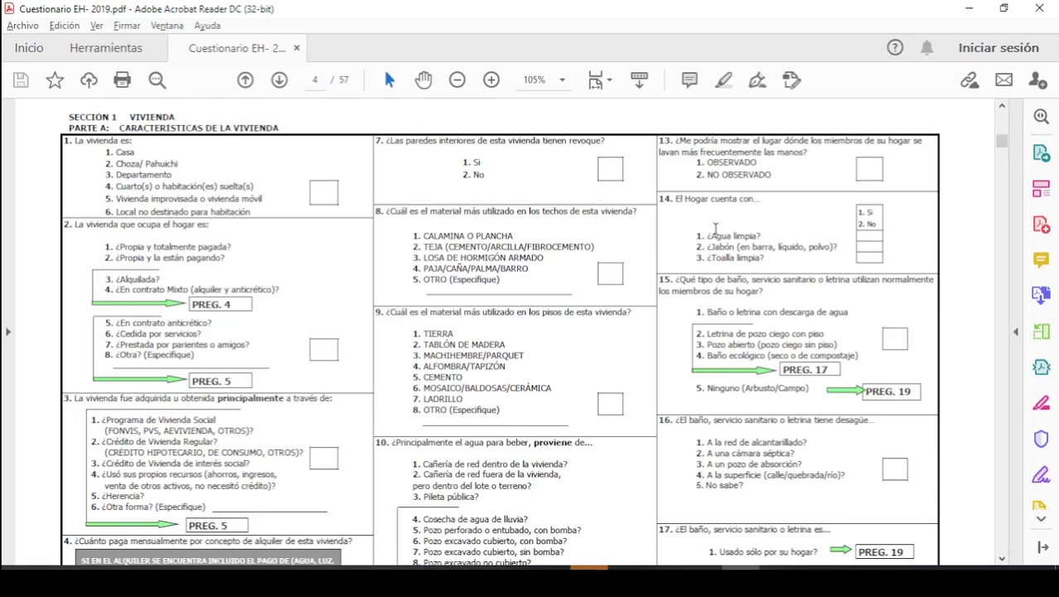
key(alt+Tab)
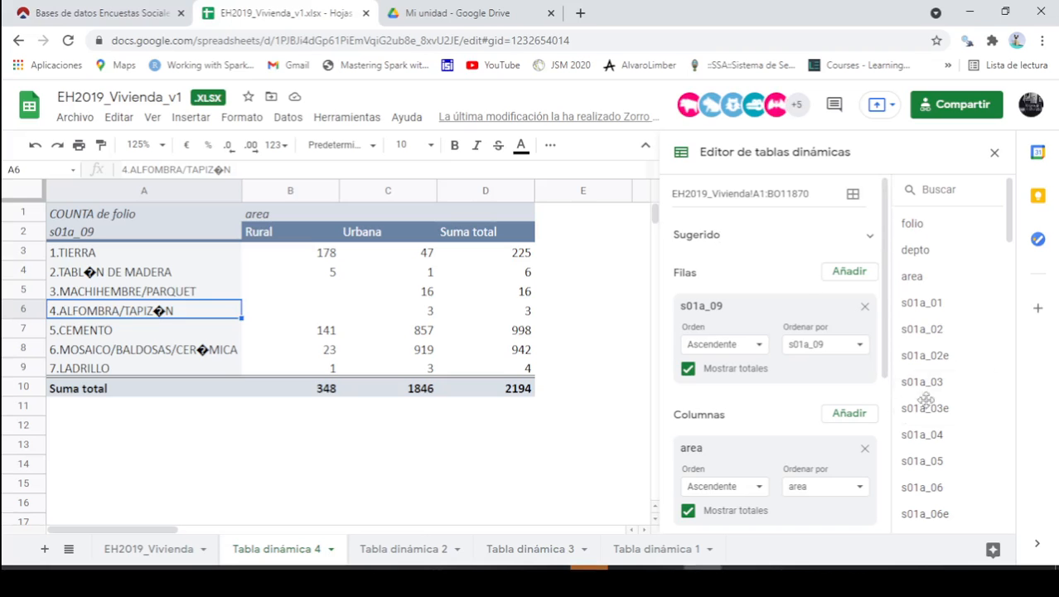
scroll(932, 397, down, 4)
click(851, 272)
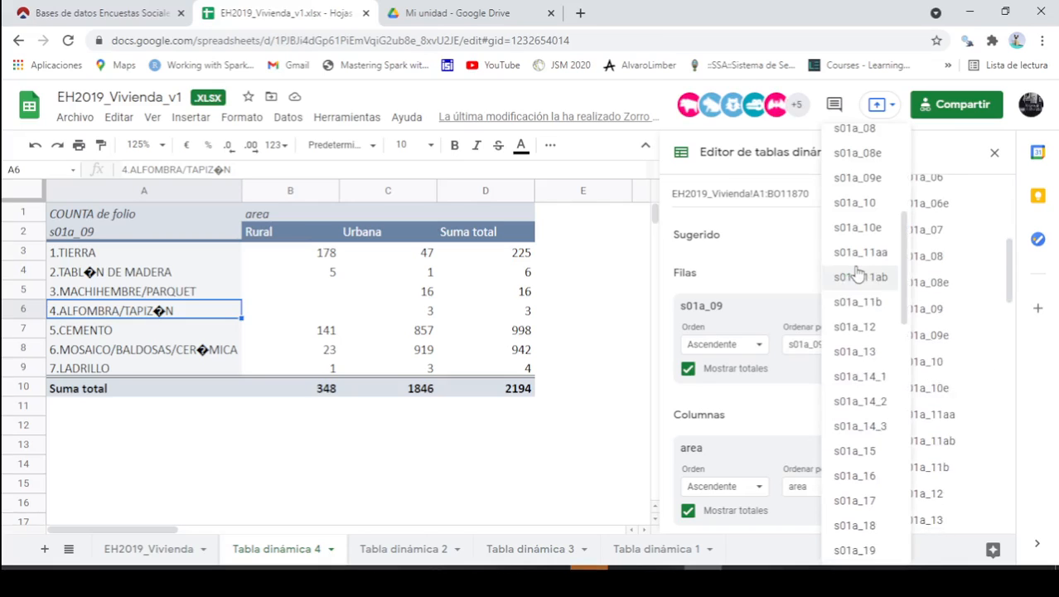
scroll(878, 352, down, 5)
scroll(883, 352, up, 2)
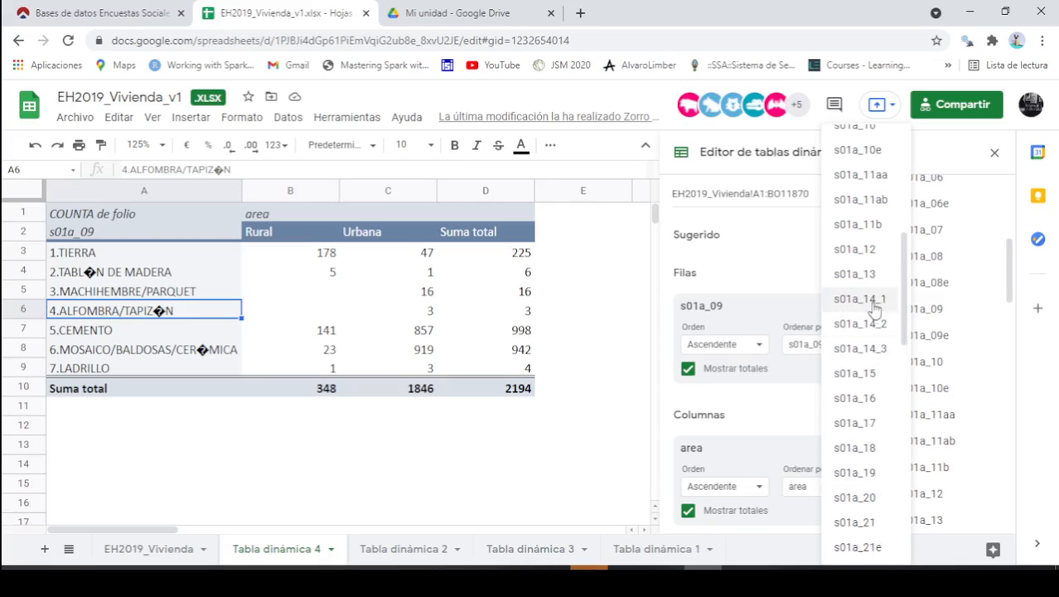
click(860, 299)
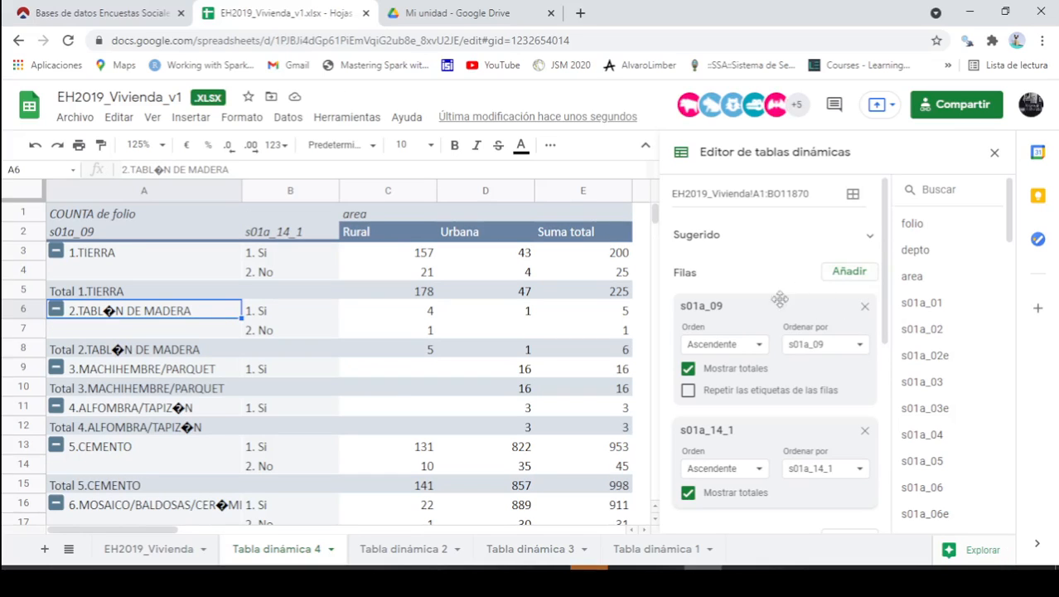
Turn off totals for the s01a_14_1 row field, keep them on for s01a_09, and close the pivot table editor.
click(689, 370)
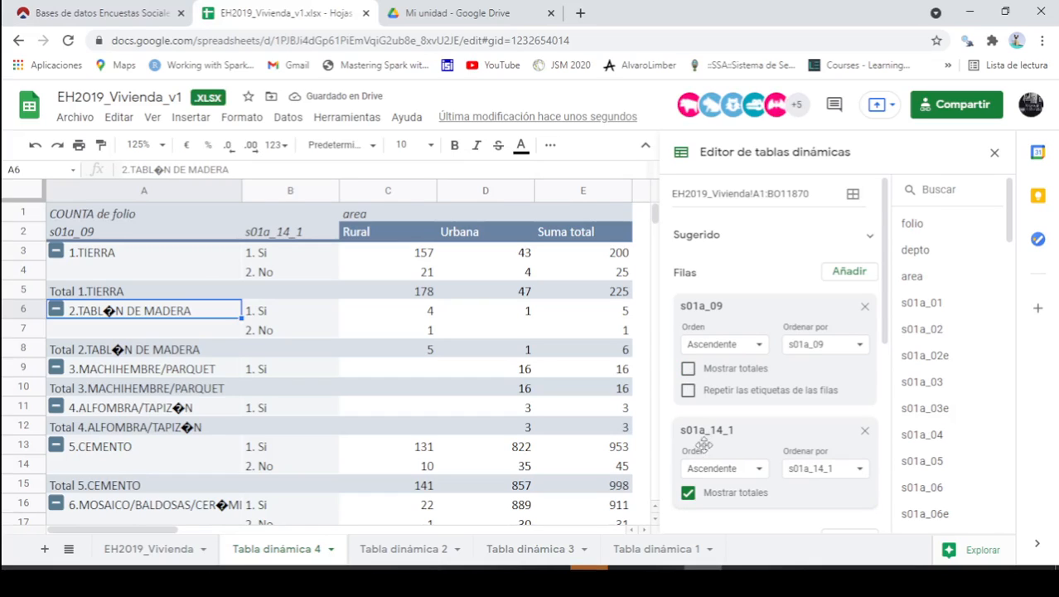
click(688, 493)
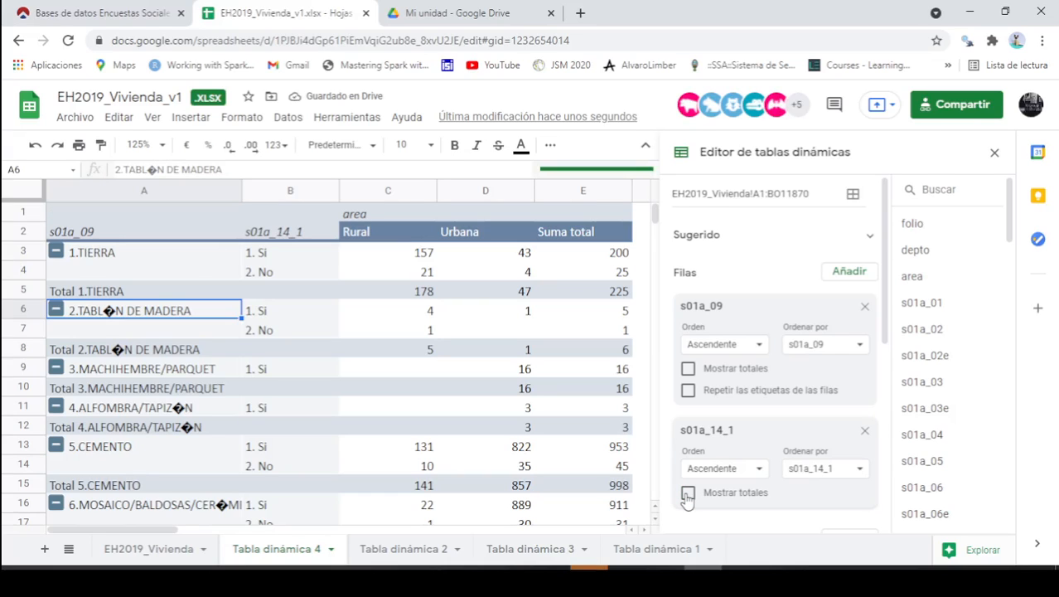
click(688, 369)
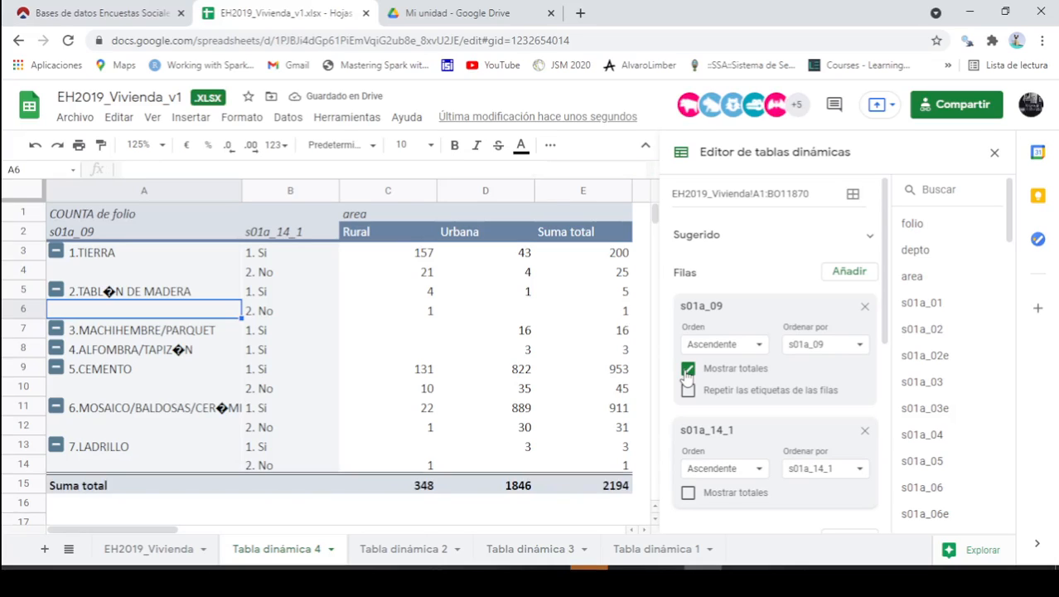
click(994, 153)
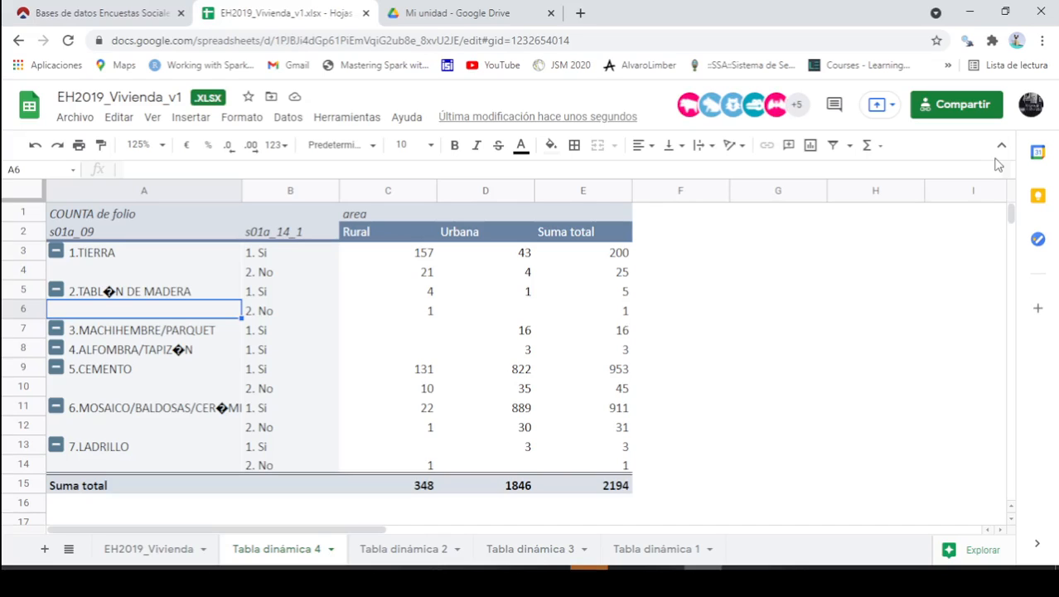
Examine the Rural and Urbana counts for each s01a_09 floor material, split by the Si and No answers of s01a_14_1.
click(164, 231)
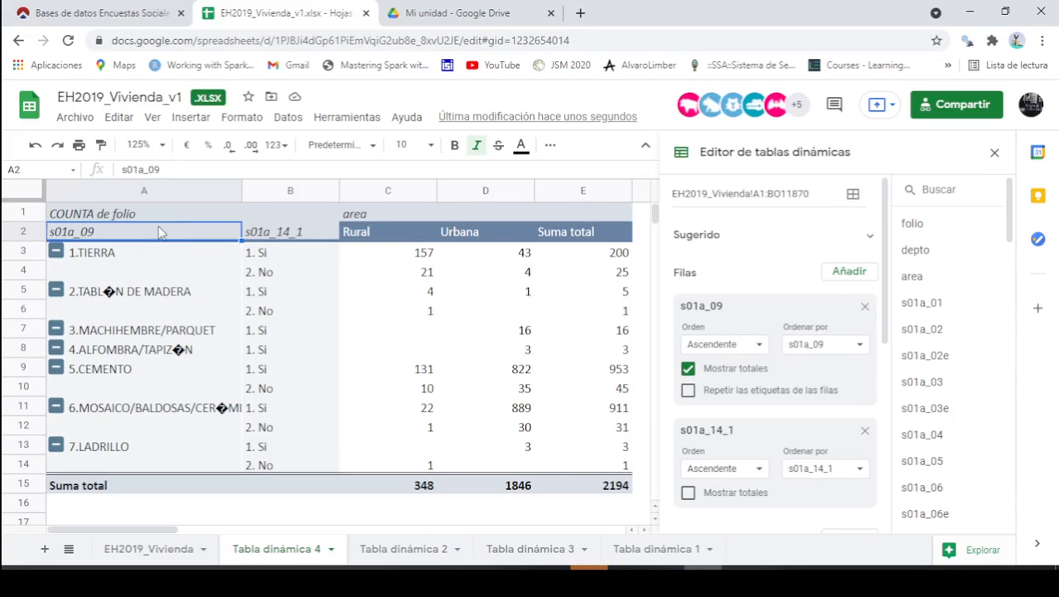
click(304, 238)
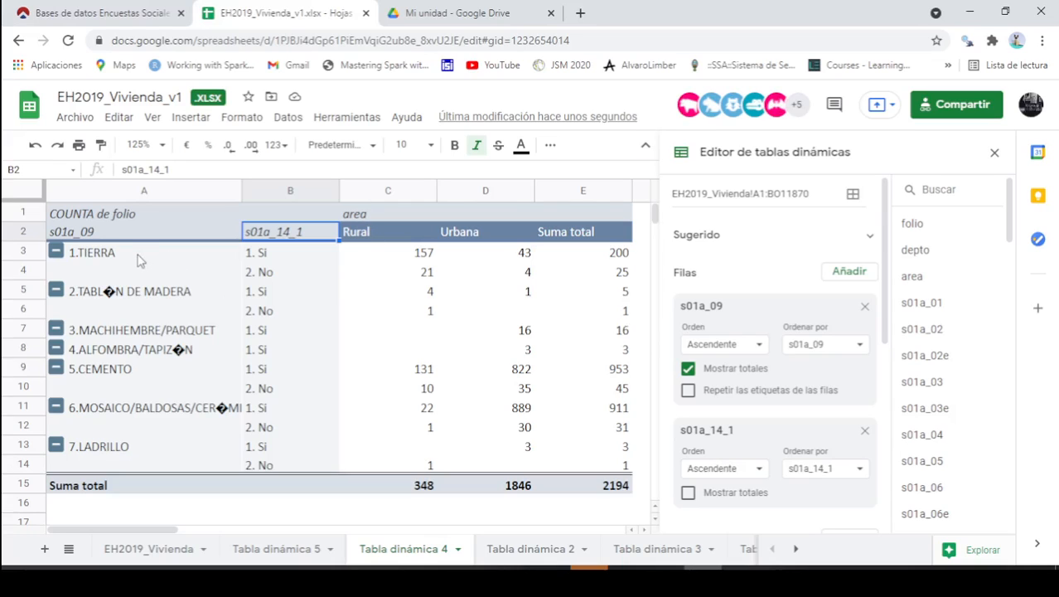
click(284, 263)
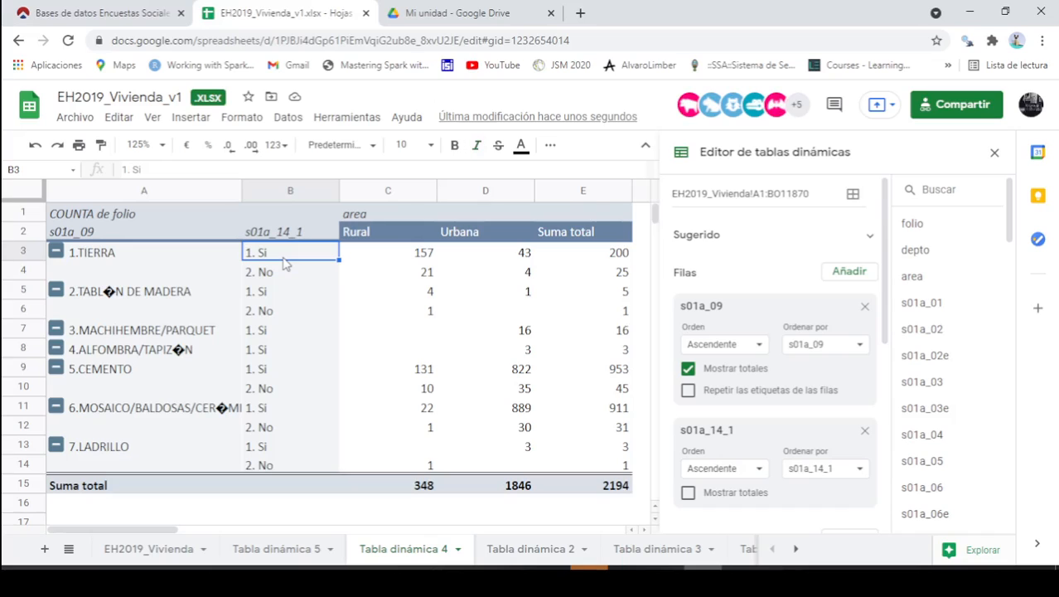
click(406, 256)
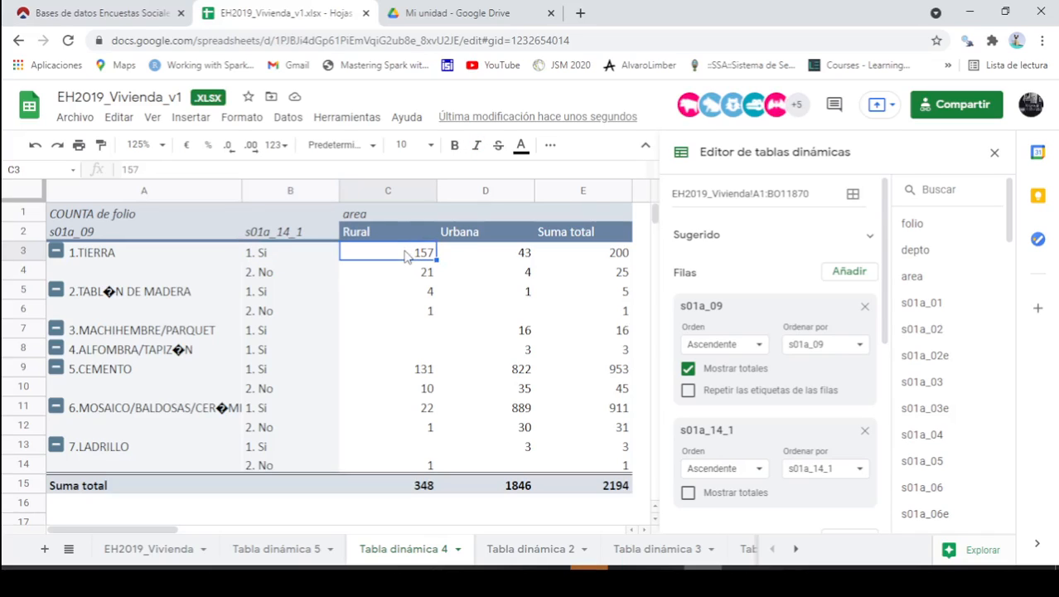
click(493, 259)
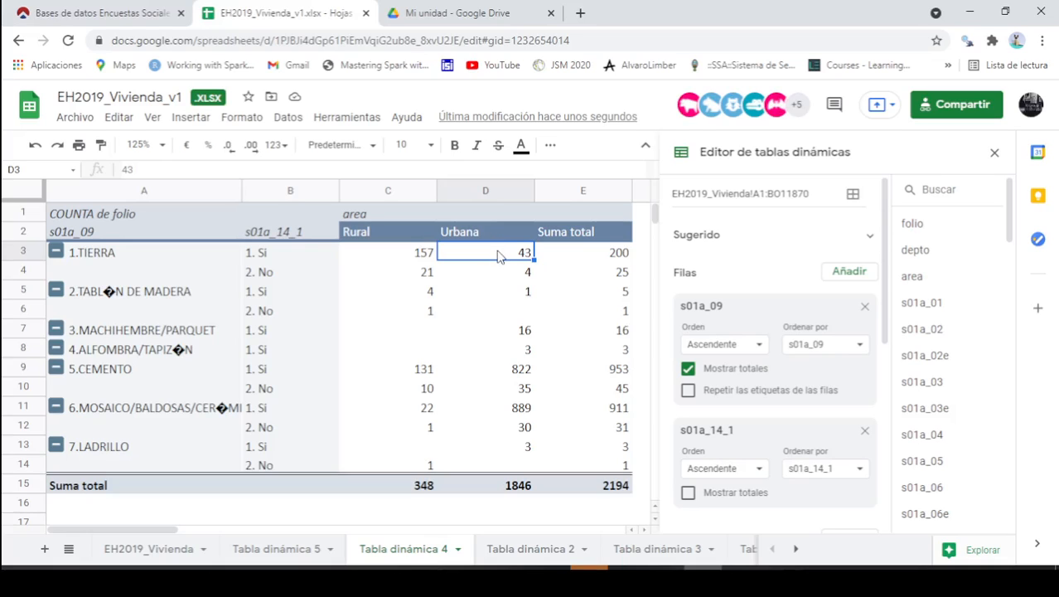
click(503, 275)
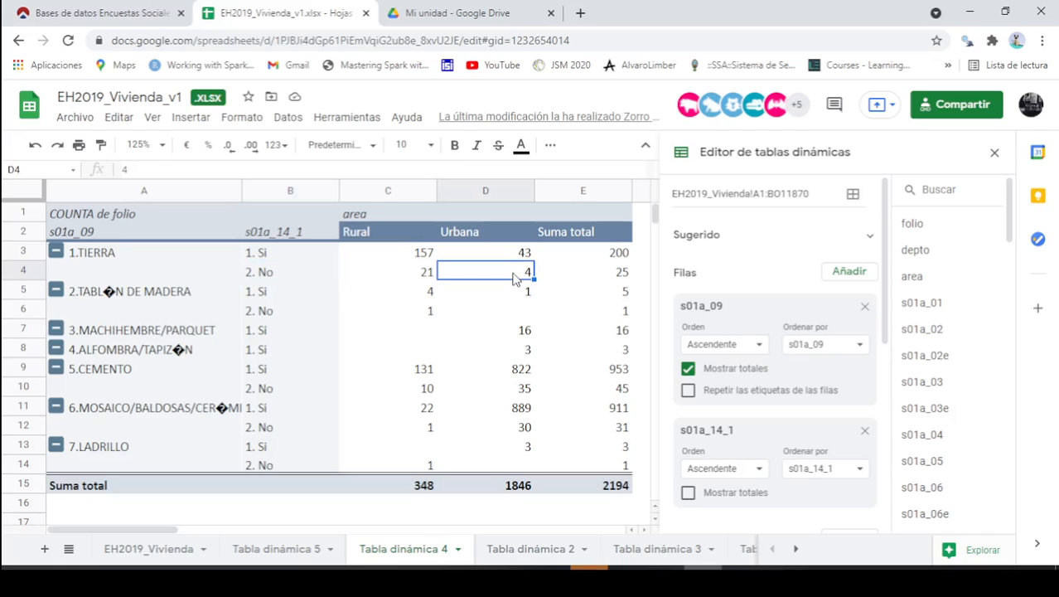
drag(402, 273, 482, 279)
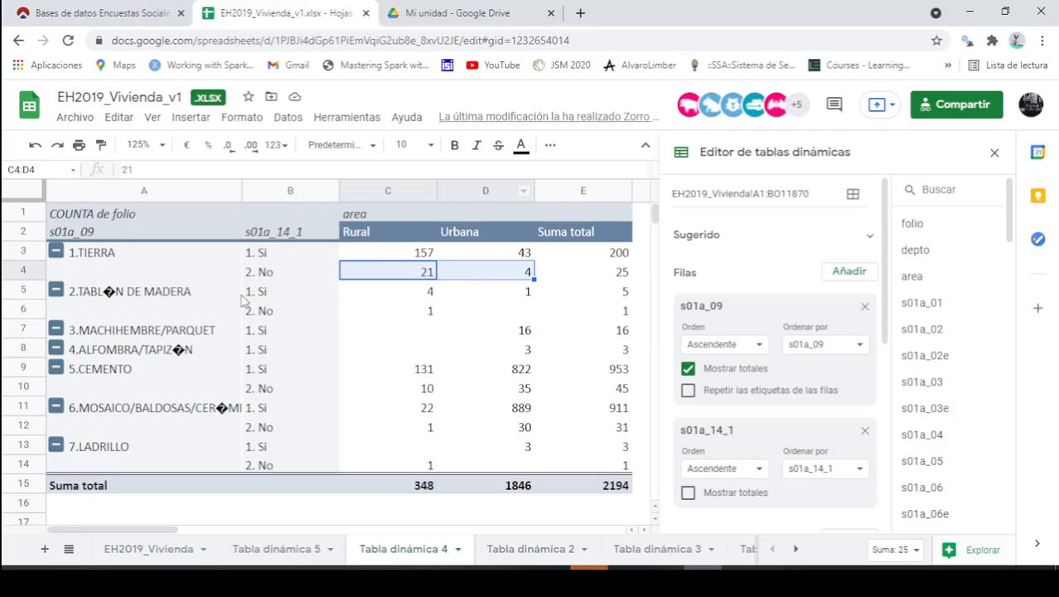
drag(399, 312, 513, 313)
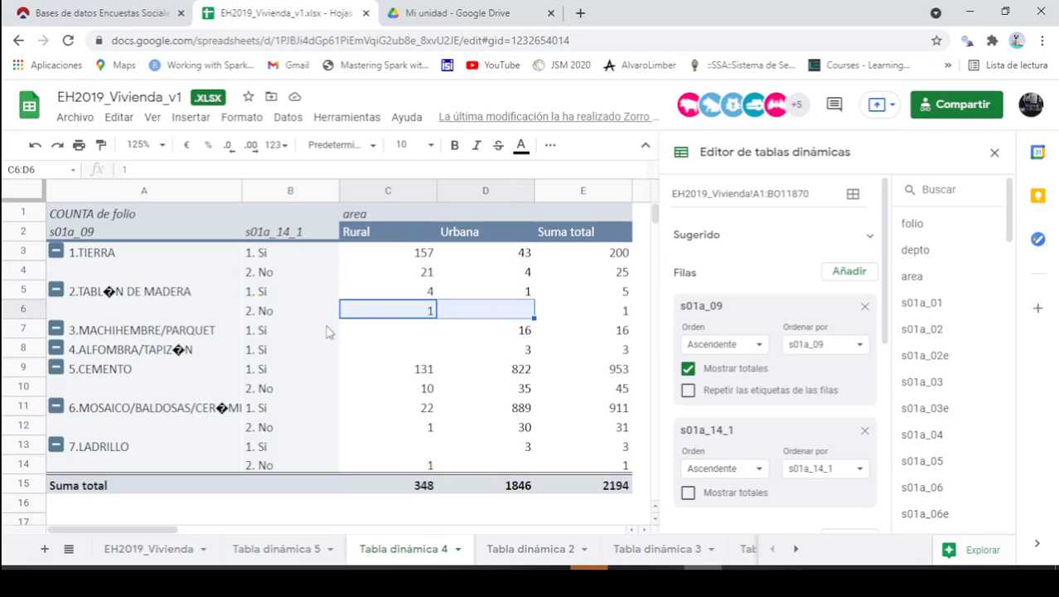
click(200, 335)
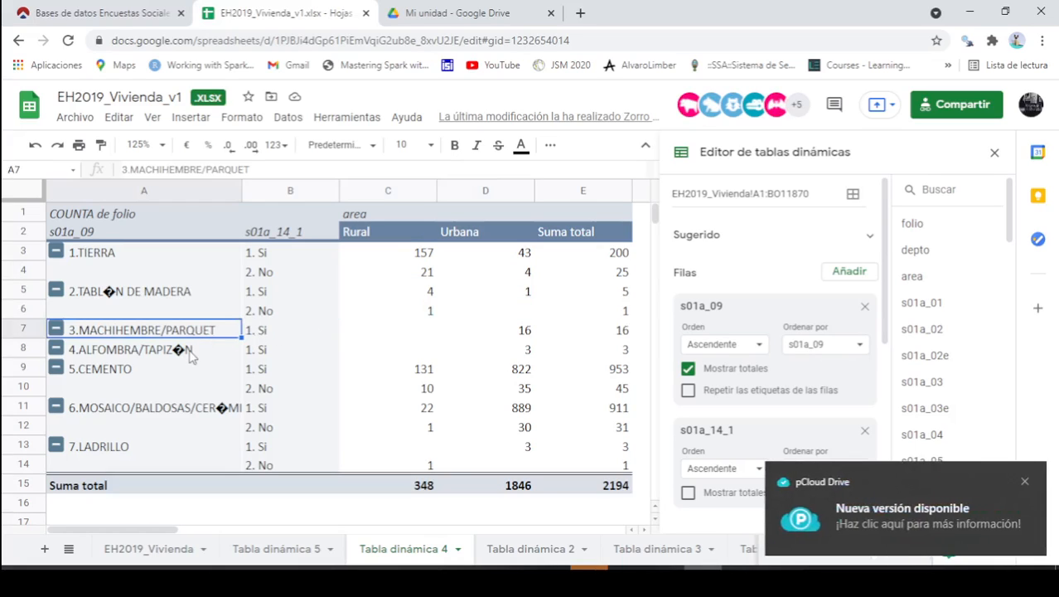
click(191, 354)
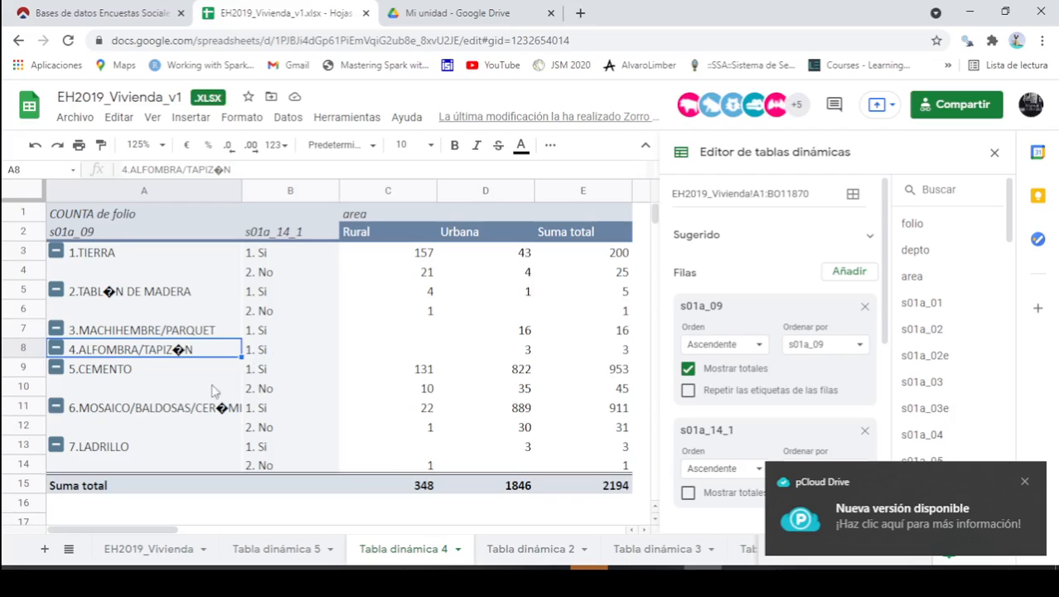
click(192, 370)
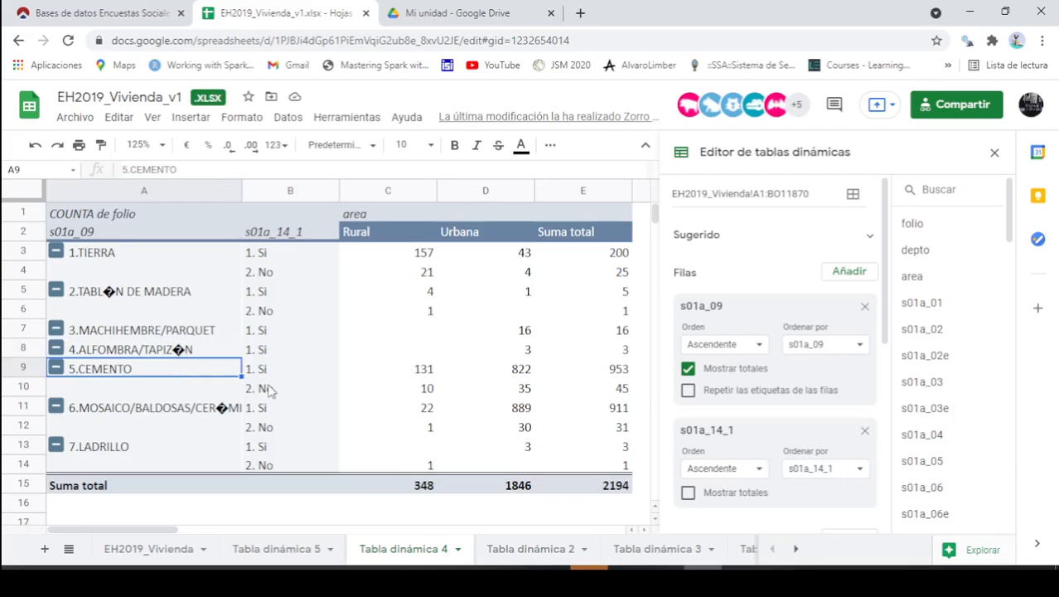
drag(382, 370, 511, 375)
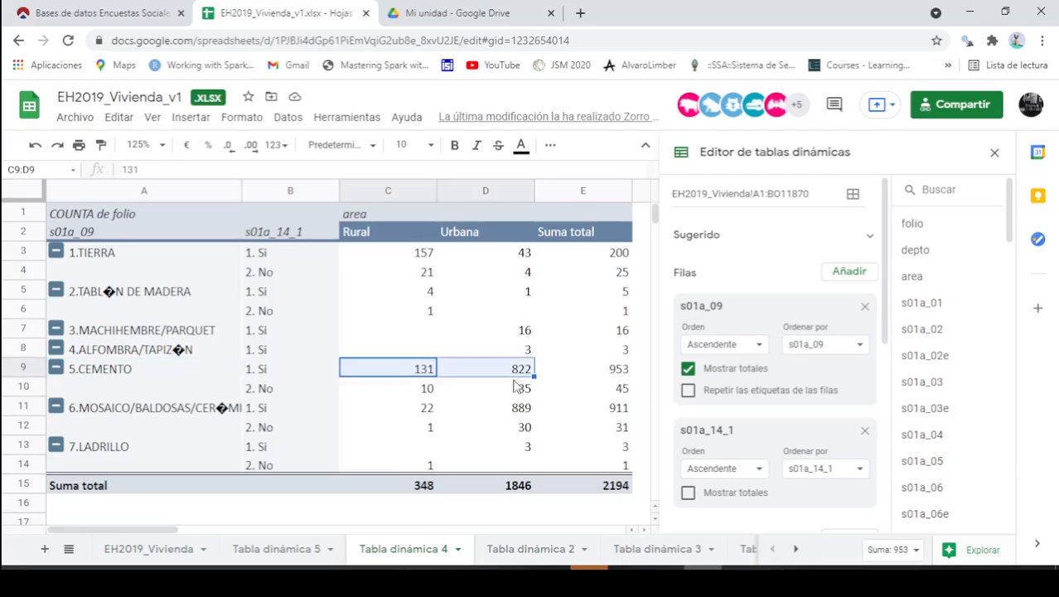
drag(422, 387, 507, 390)
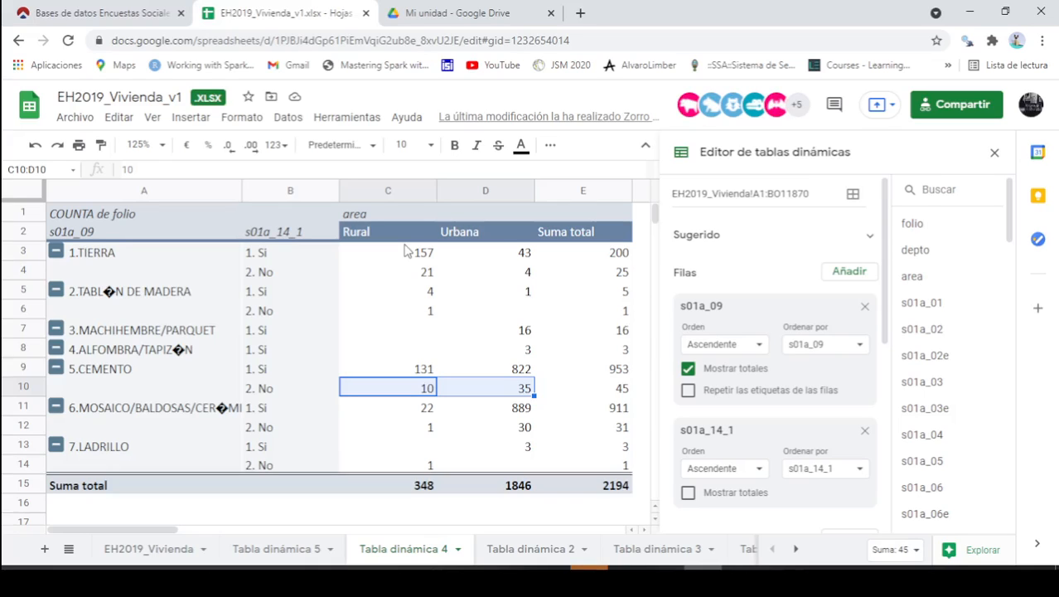
click(994, 155)
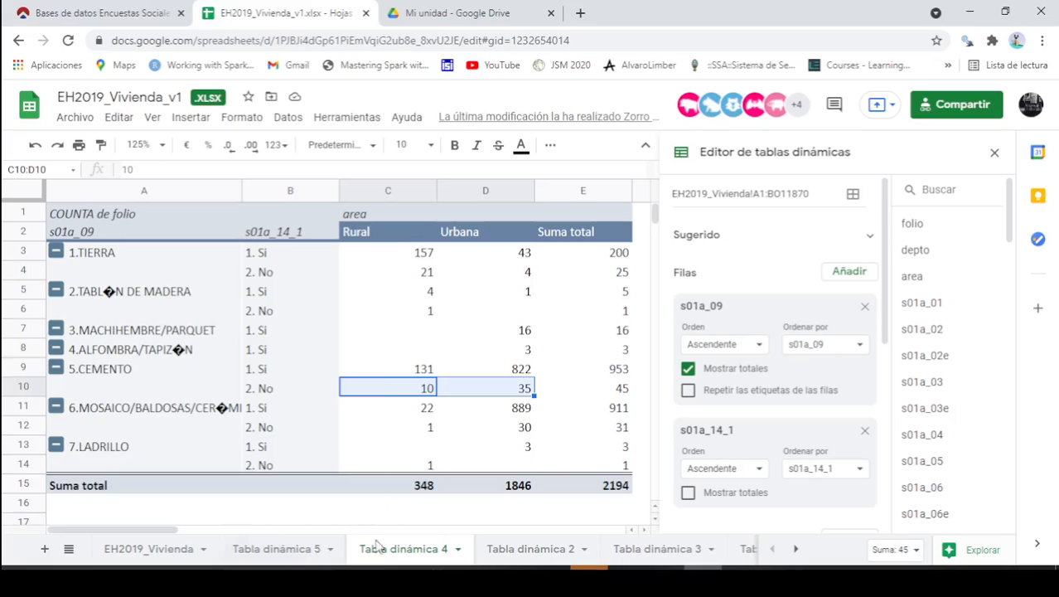
Open the Tabla dinámica 2 sheet, fit column A to its dwelling type labels, and close the pivot table editor.
click(537, 551)
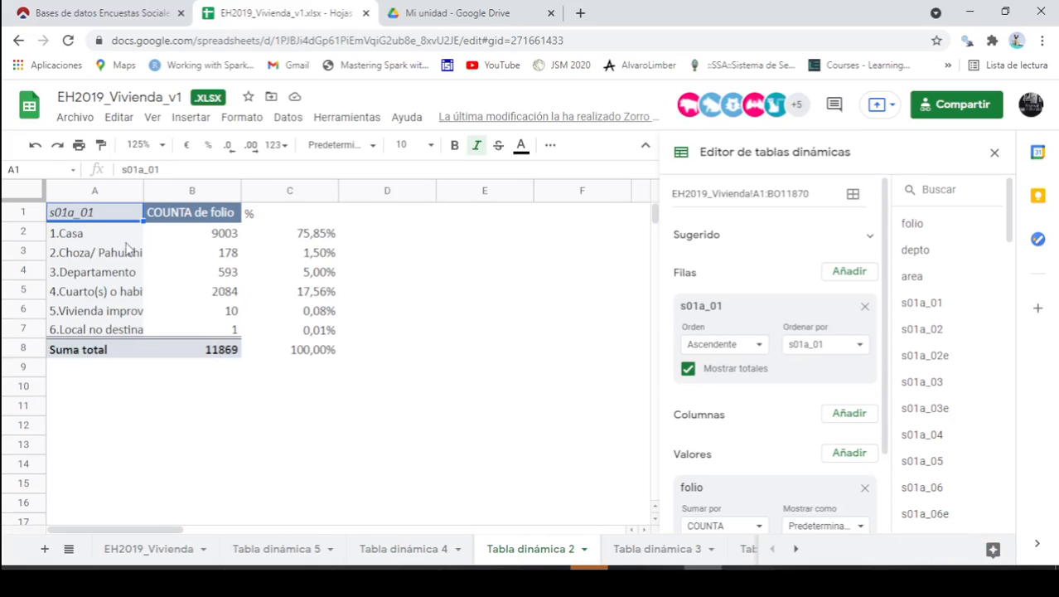
double_click(142, 191)
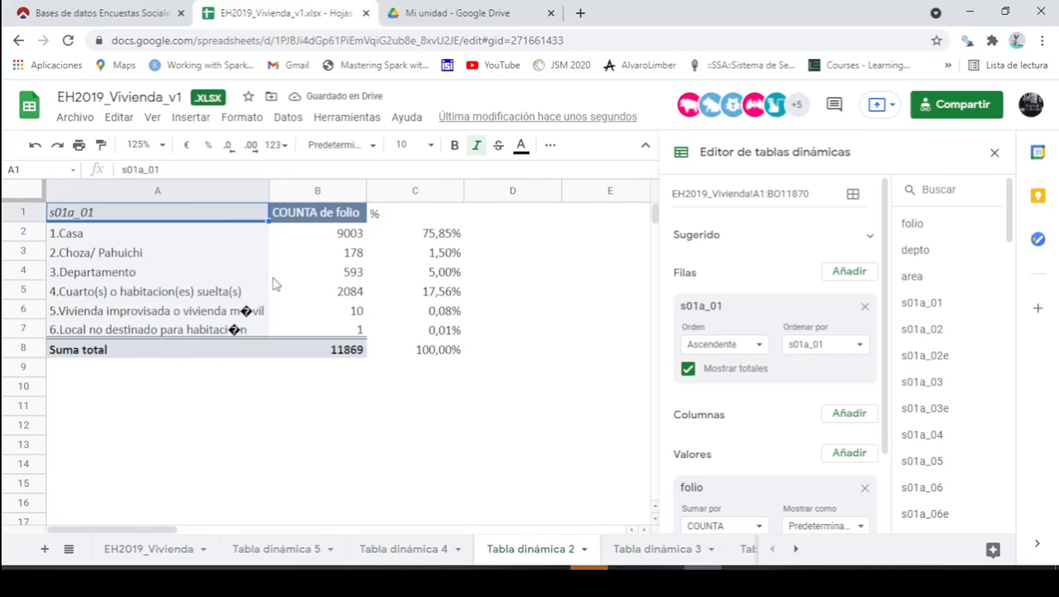
click(995, 154)
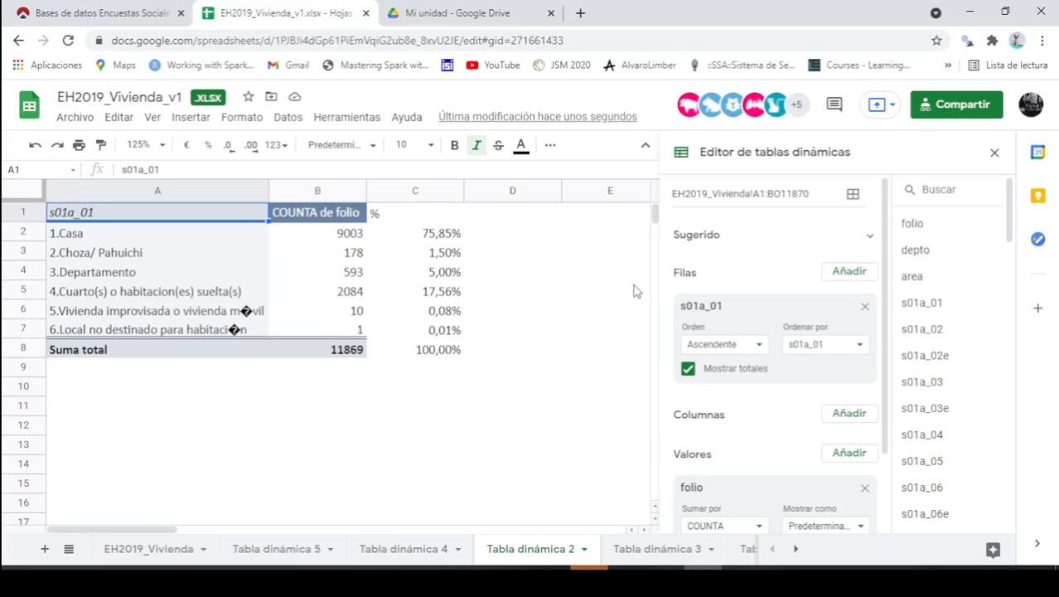
click(995, 152)
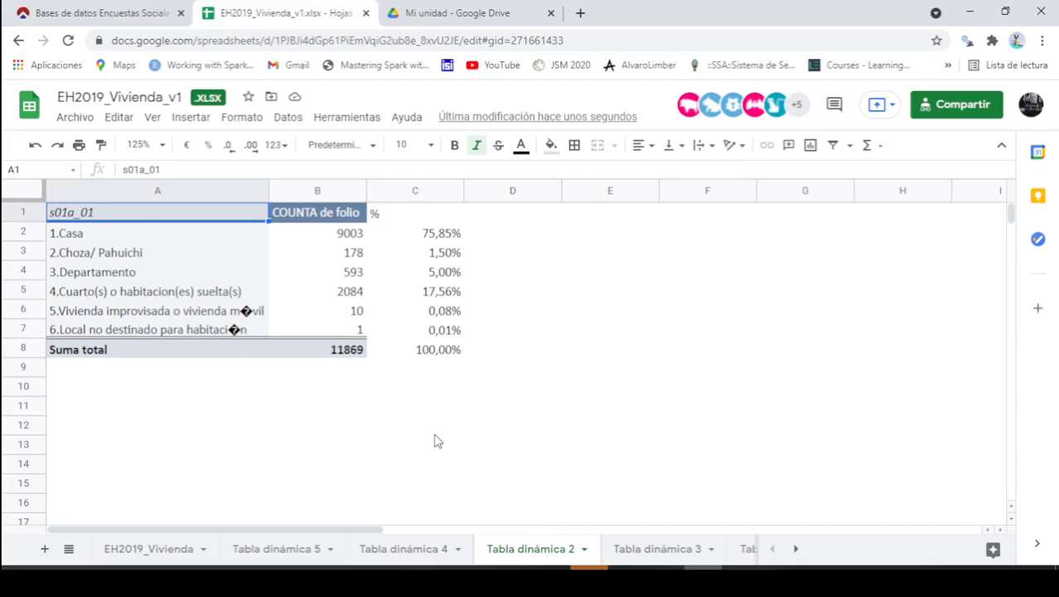
Glance at the EH2019_Vivienda data sheet and insert a pie chart of range A1:B8 in Tabla dinámica 2.
click(164, 555)
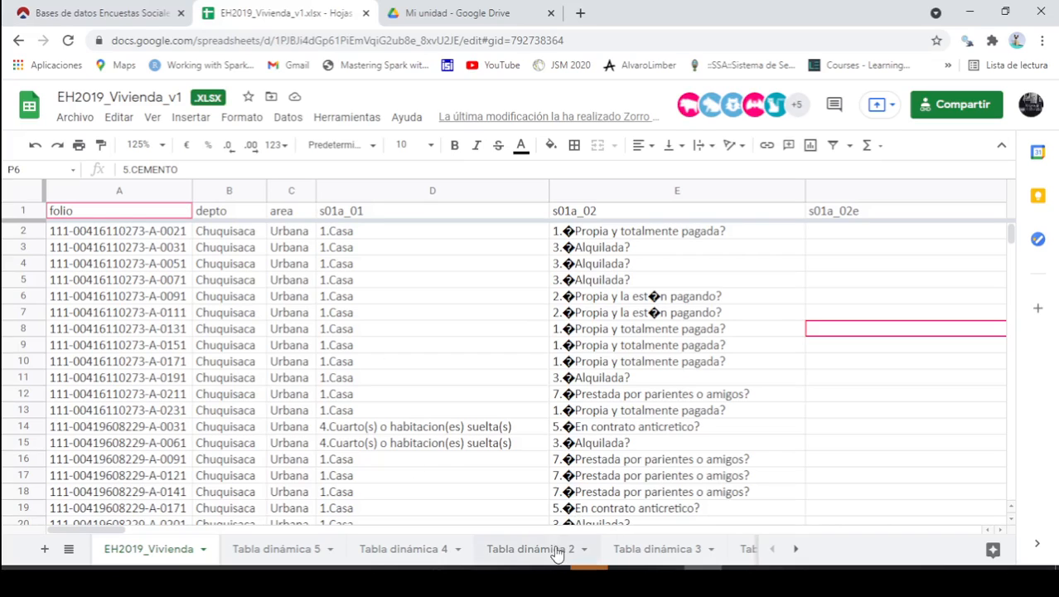
click(509, 551)
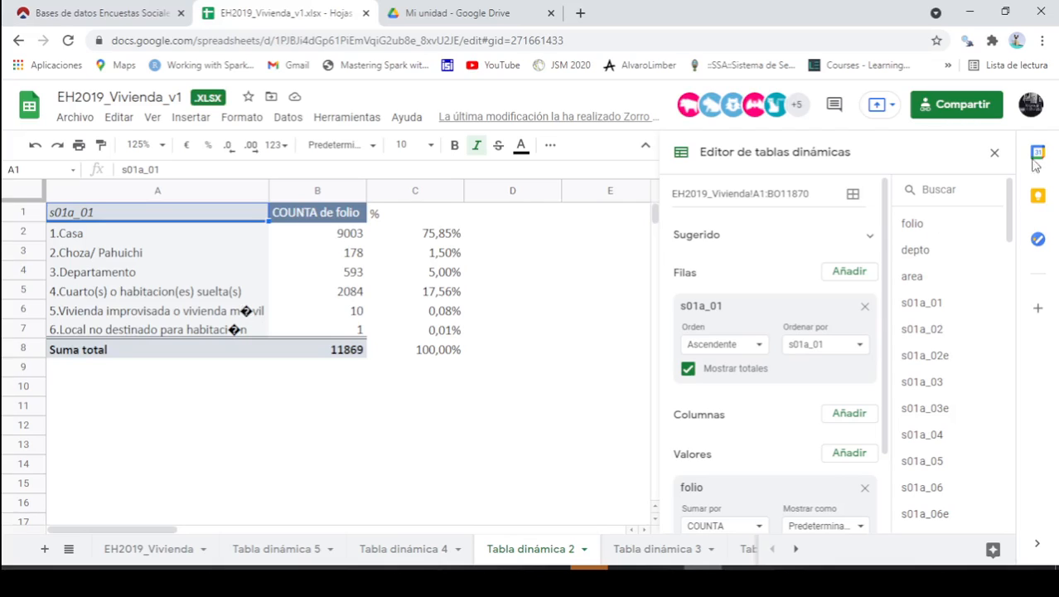
click(995, 153)
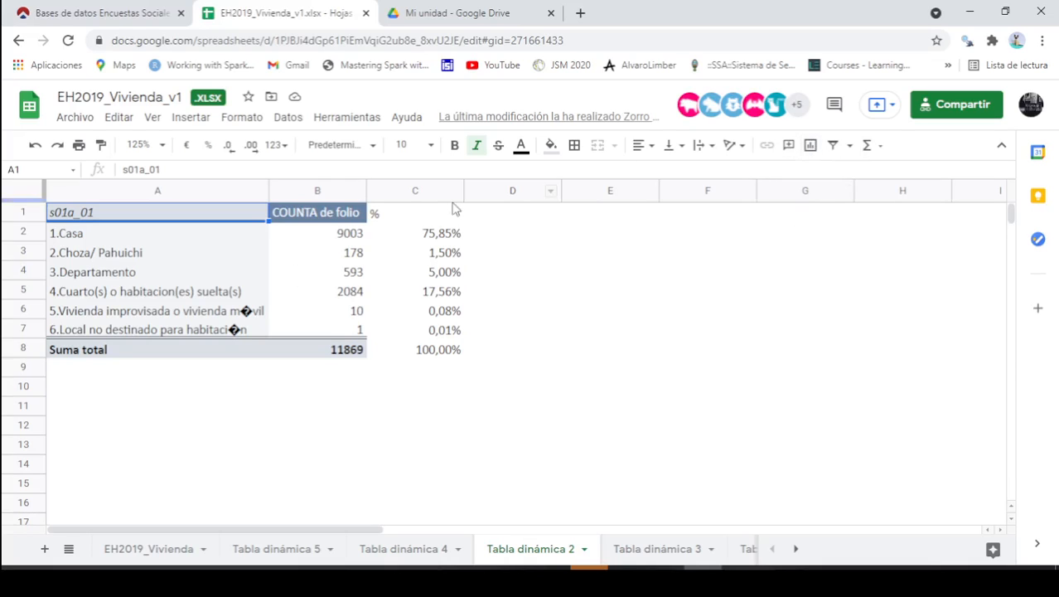
click(810, 147)
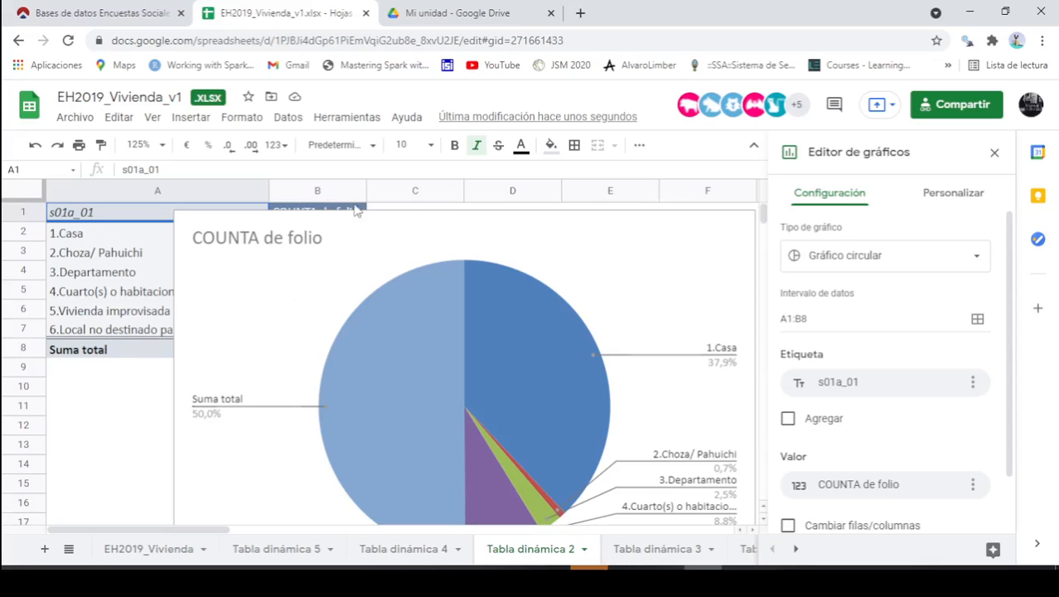
scroll(732, 282, down, 1)
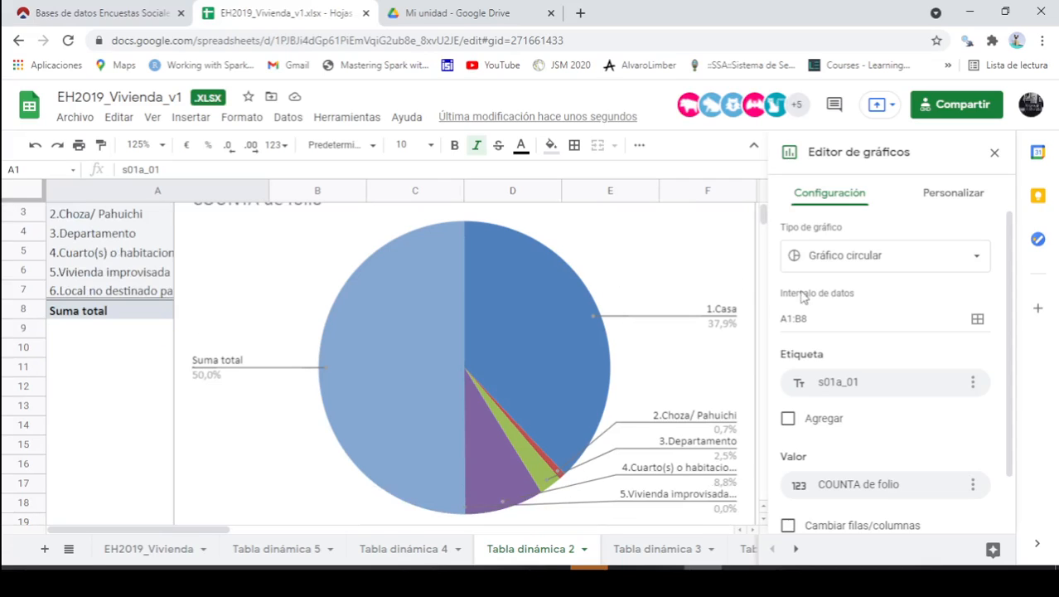
Close the chart and pivot table editors and delete the pie chart that includes the Suma total slice.
scroll(929, 348, down, 1)
scroll(951, 436, up, 1)
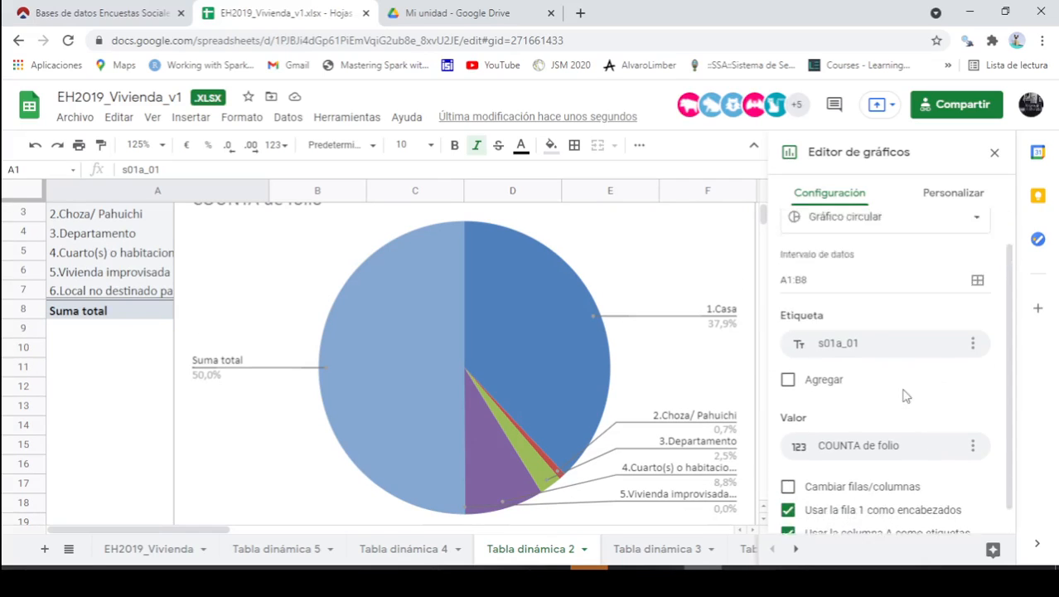
scroll(520, 374, up, 1)
scroll(557, 391, down, 1)
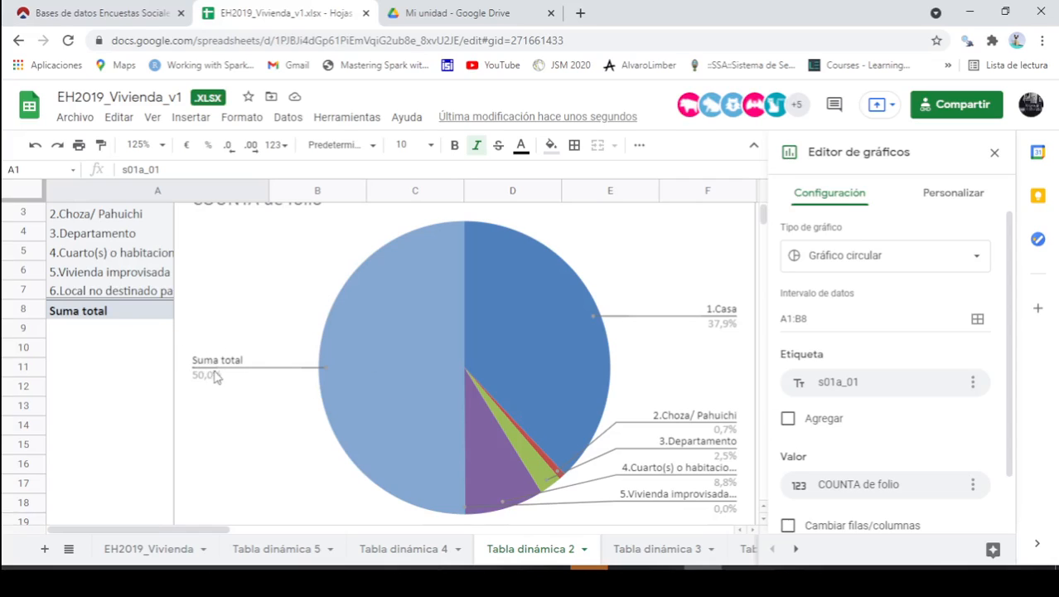
scroll(114, 365, up, 1)
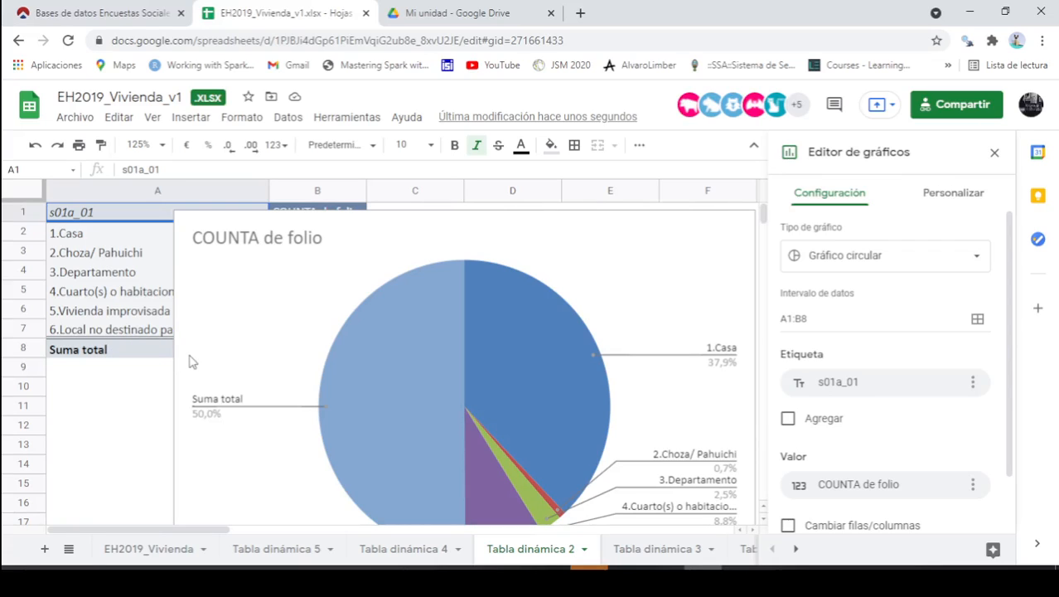
click(994, 155)
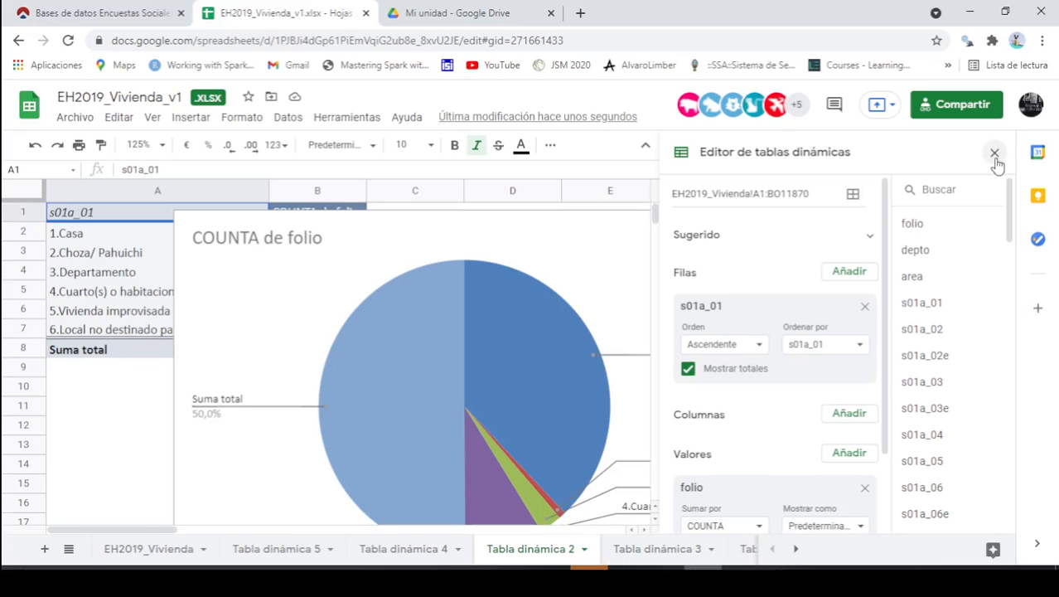
click(994, 155)
click(569, 307)
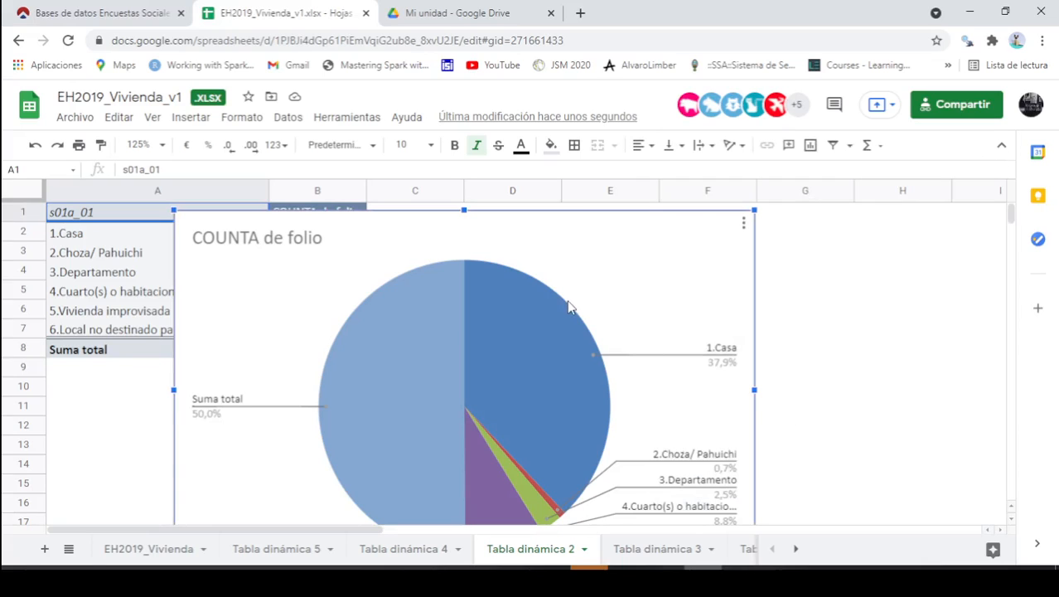
key(Delete)
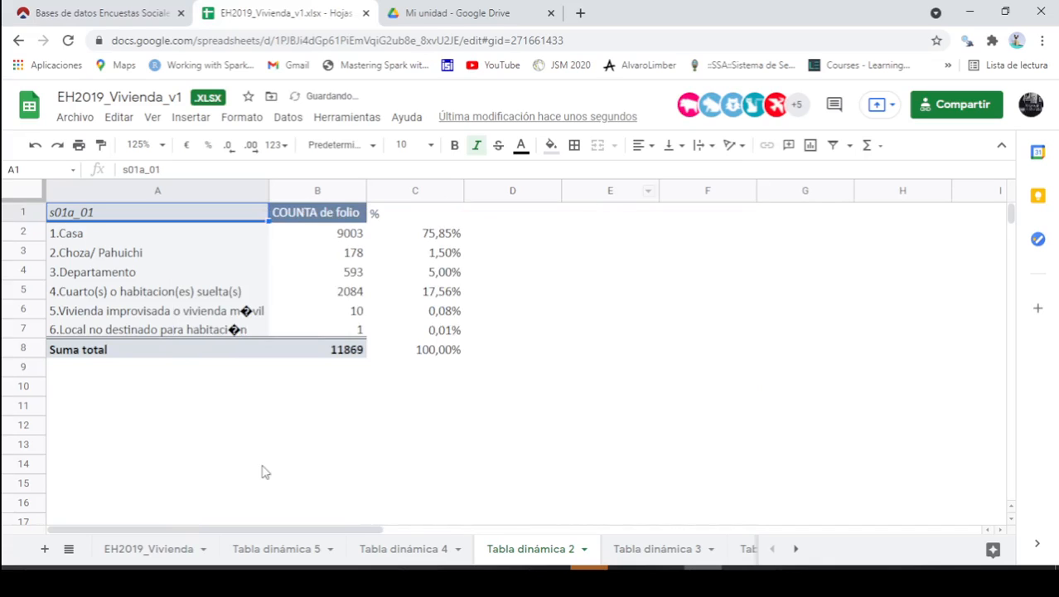
click(264, 430)
Replace the header in cell C1 with Porcentaje.
click(423, 217)
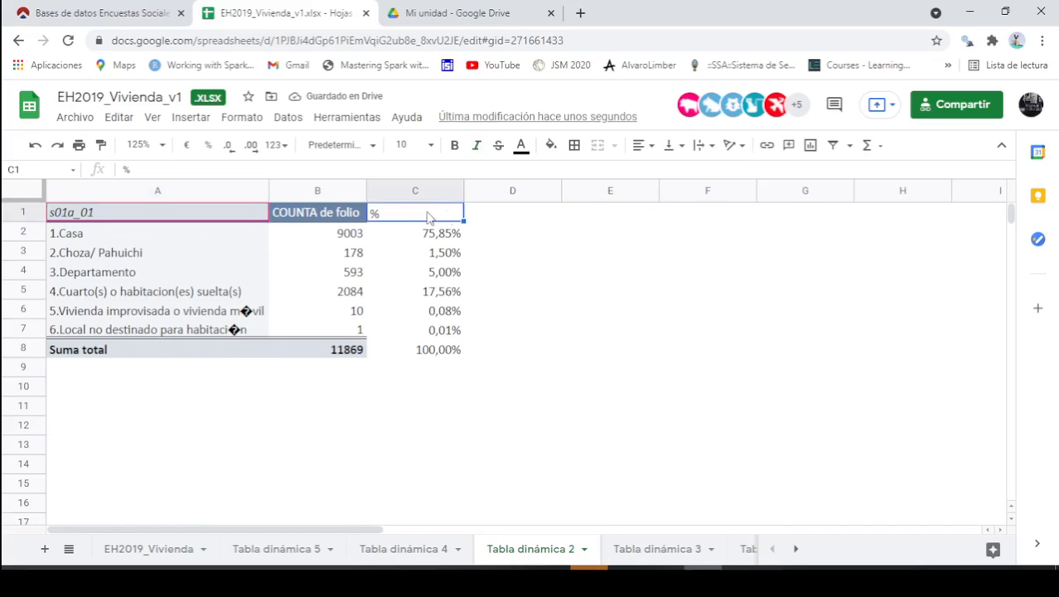
text(P)
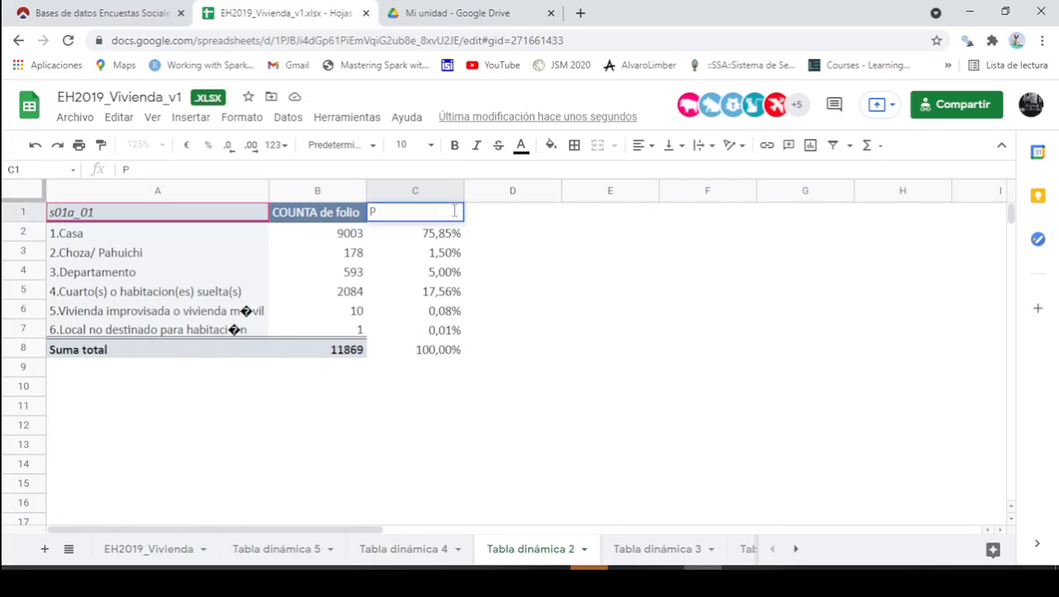
text(orcent)
key(BackSpace)
key(BackSpace)
key(BackSpace)
key(BackSpace)
key(BackSpace)
key(BackSpace)
key(BackSpace)
key(Caps_Lock)
key(Caps_Lock)
text(Pero)
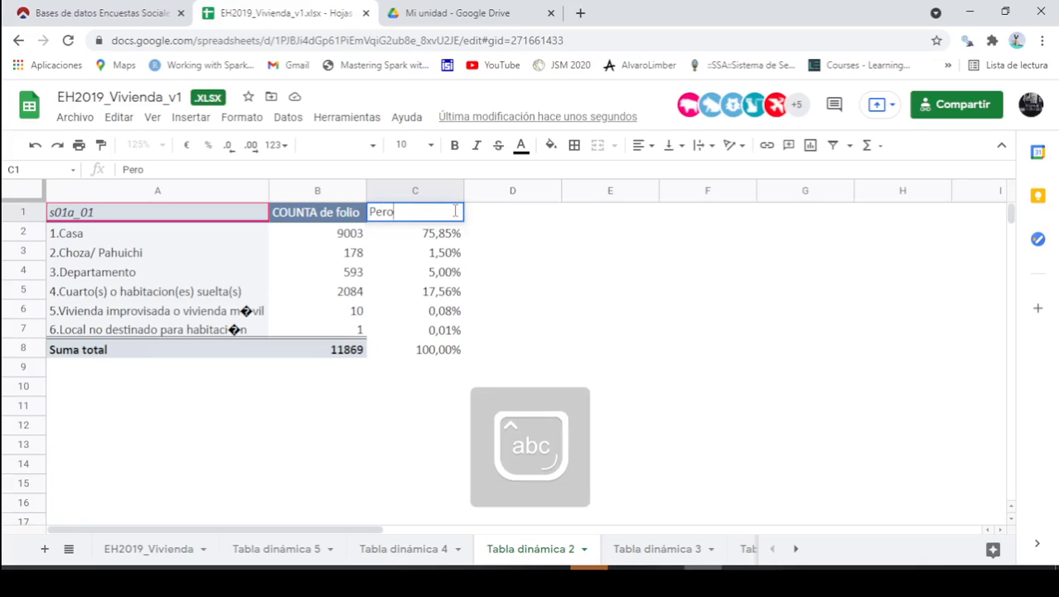
key(BackSpace)
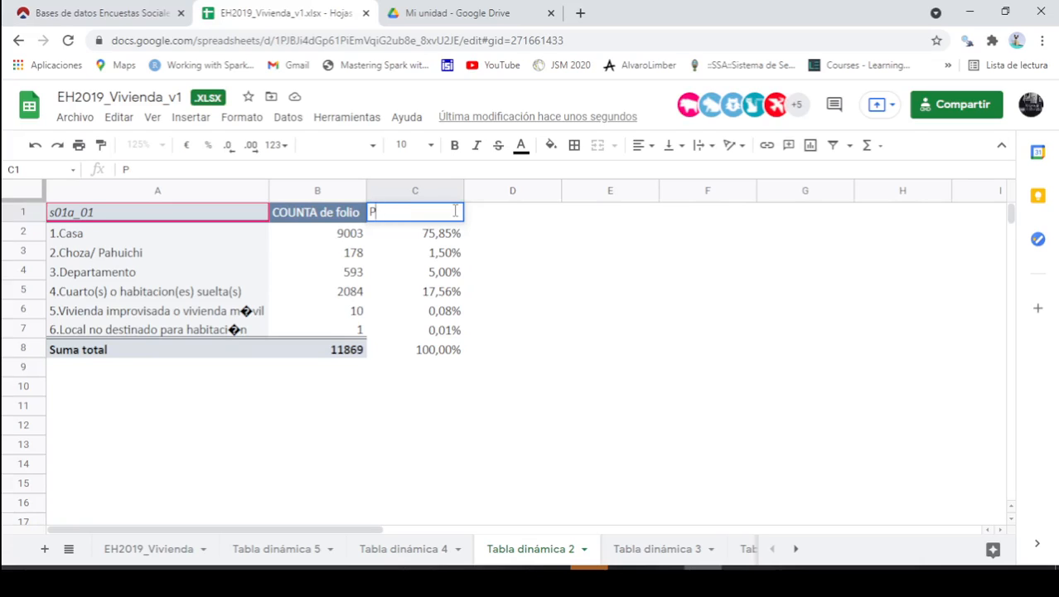
text(o)
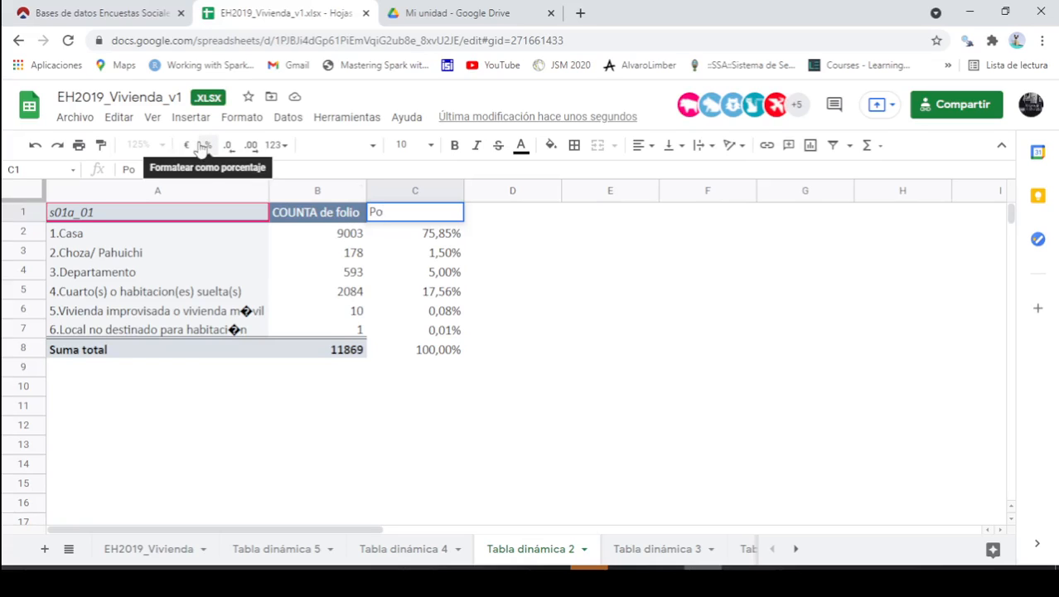
text(rcentaje)
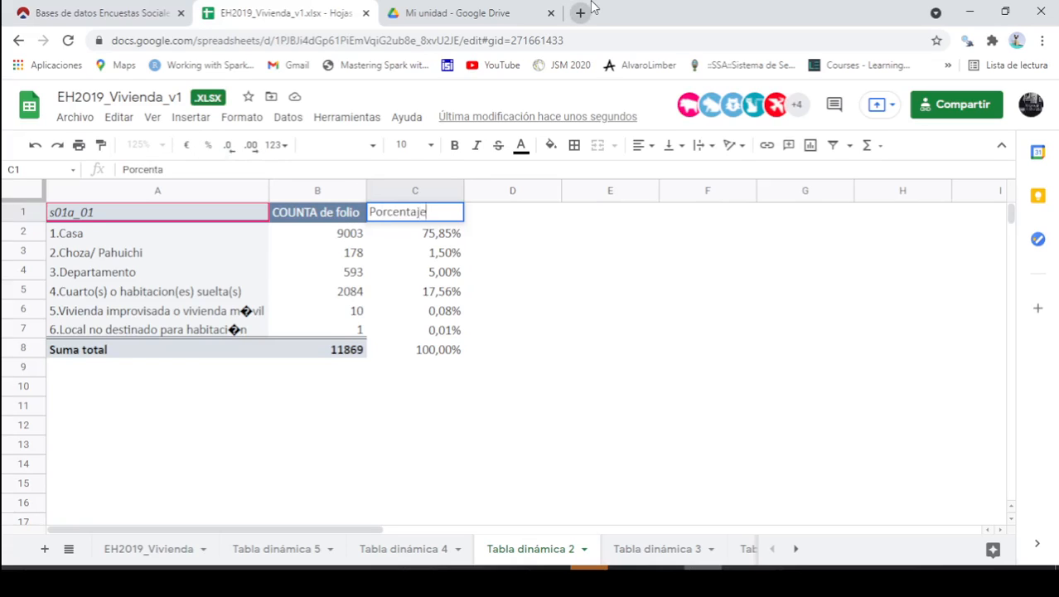
key(Return)
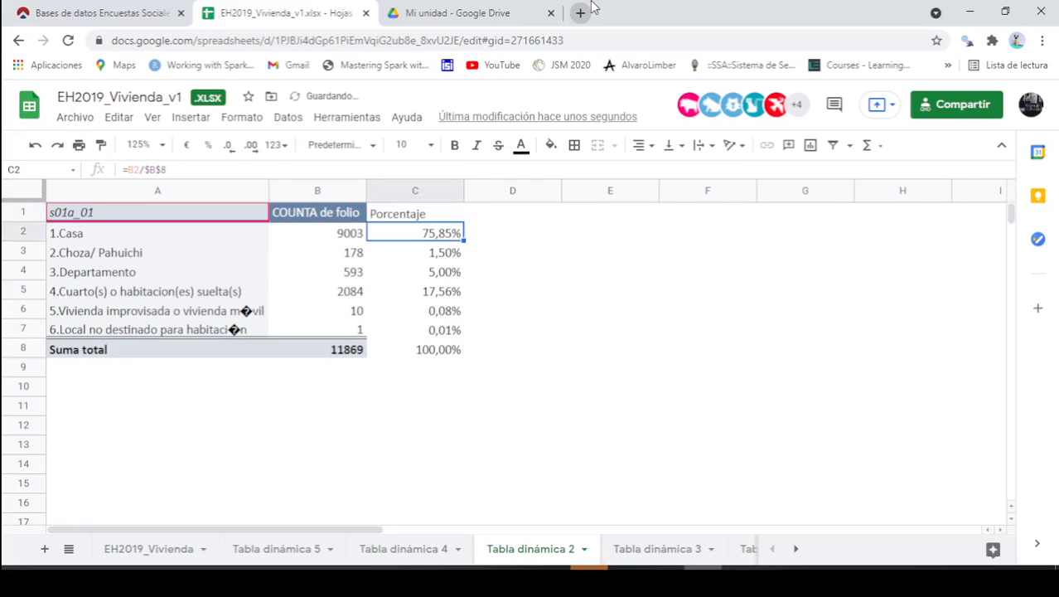
click(448, 218)
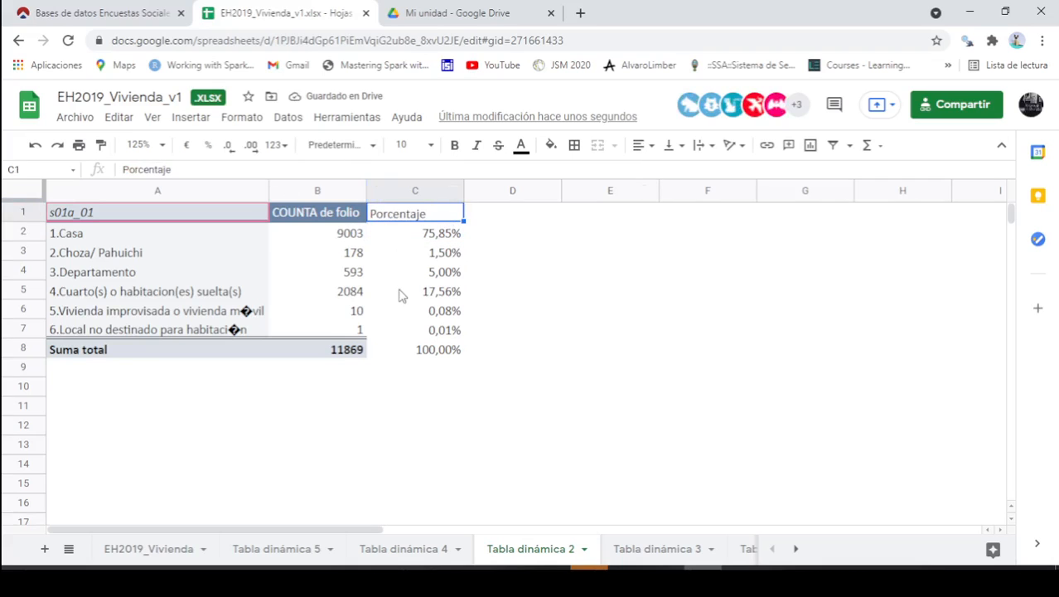
Insert a chart from range A1:C7, leaving out the Suma total row.
click(142, 220)
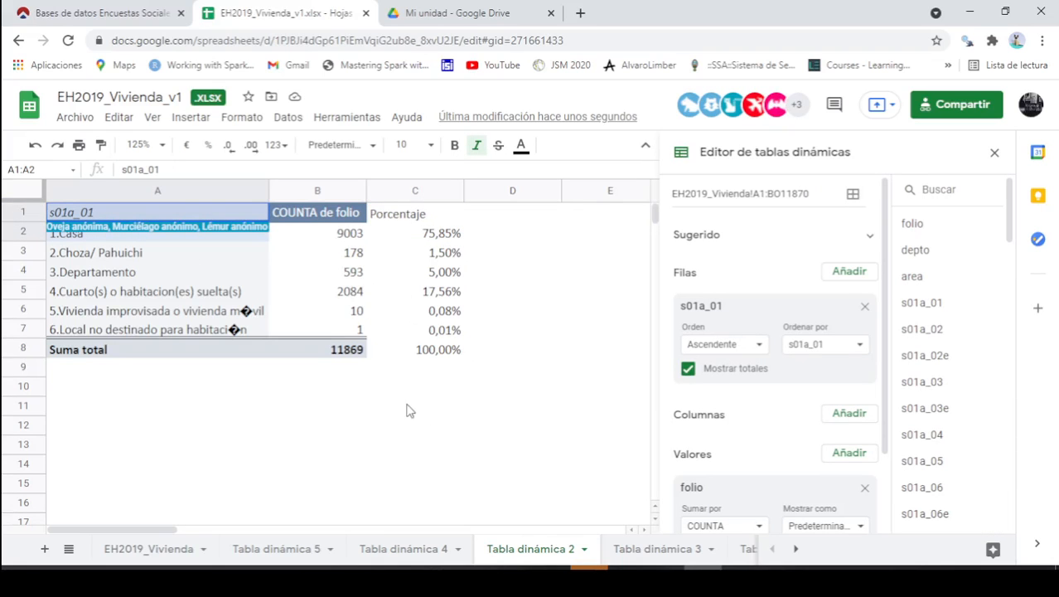
click(411, 330)
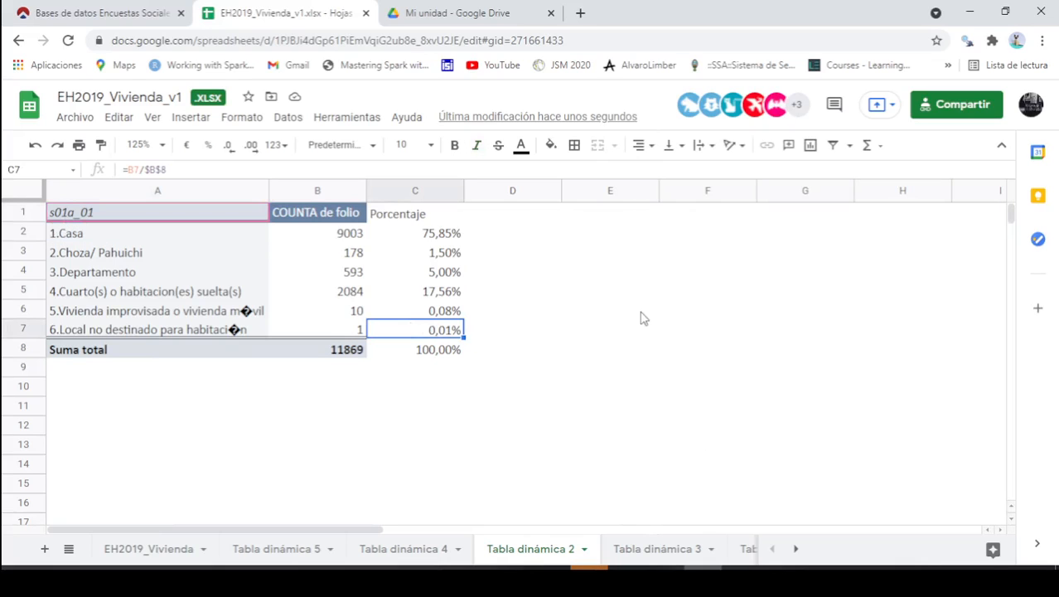
key(shift+Left)
key(shift+Up)
key(shift+Left)
key(shift+Up)
key(shift+Up)
key(shift+Up)
key(shift+Up)
key(shift+Up)
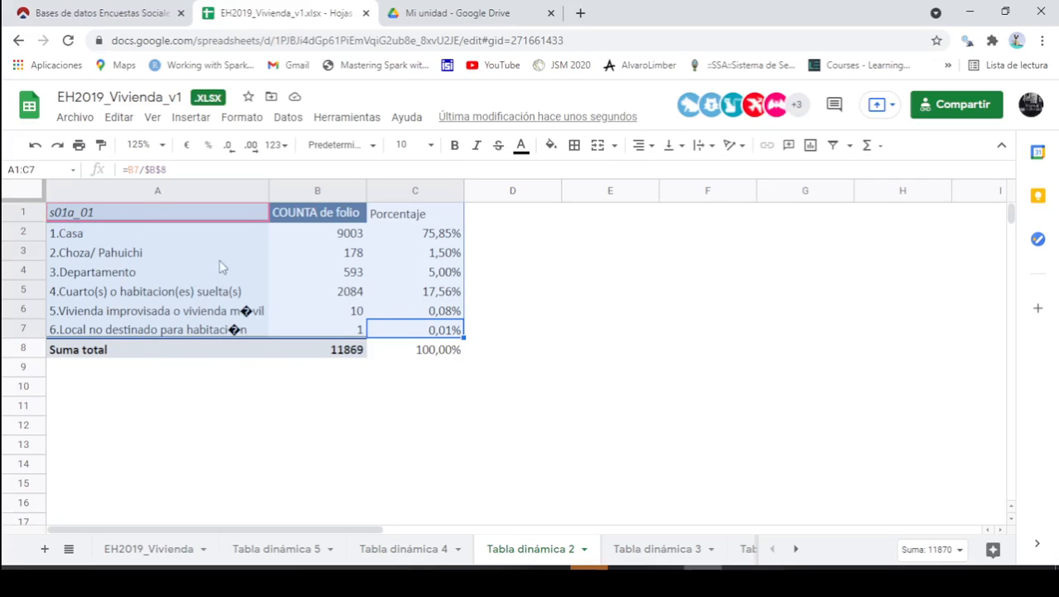
click(812, 146)
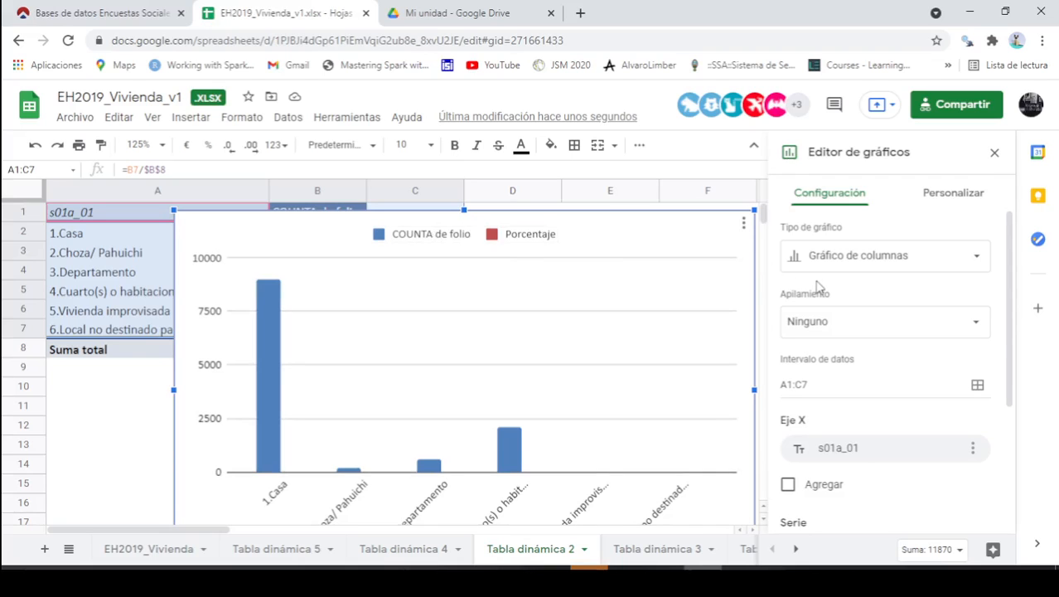
Change the new chart's type to a ring chart (Gráfico de anillo).
click(941, 262)
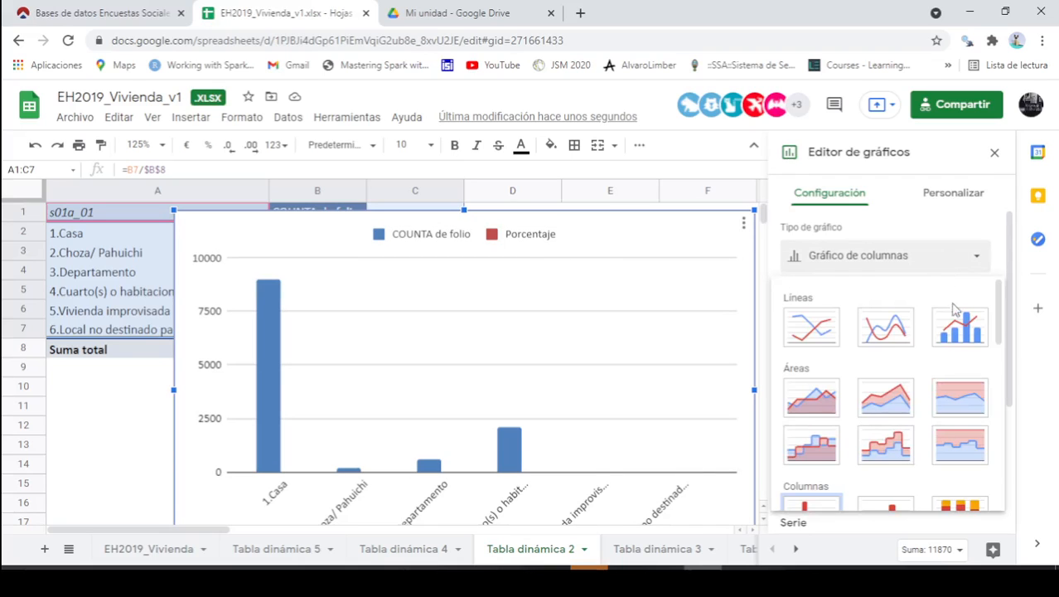
scroll(953, 323, down, 2)
scroll(928, 381, down, 1)
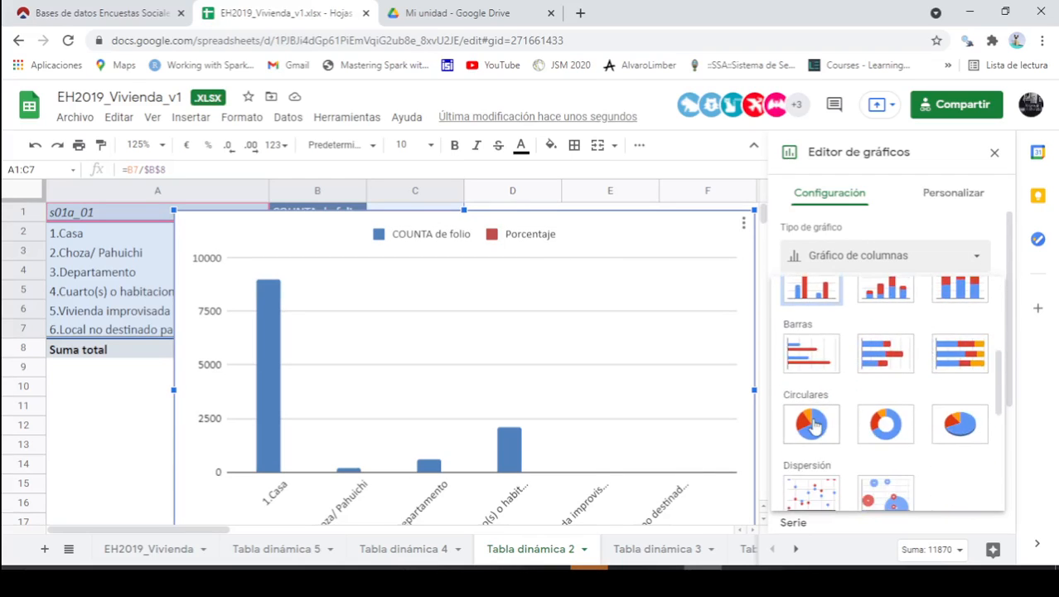
click(886, 424)
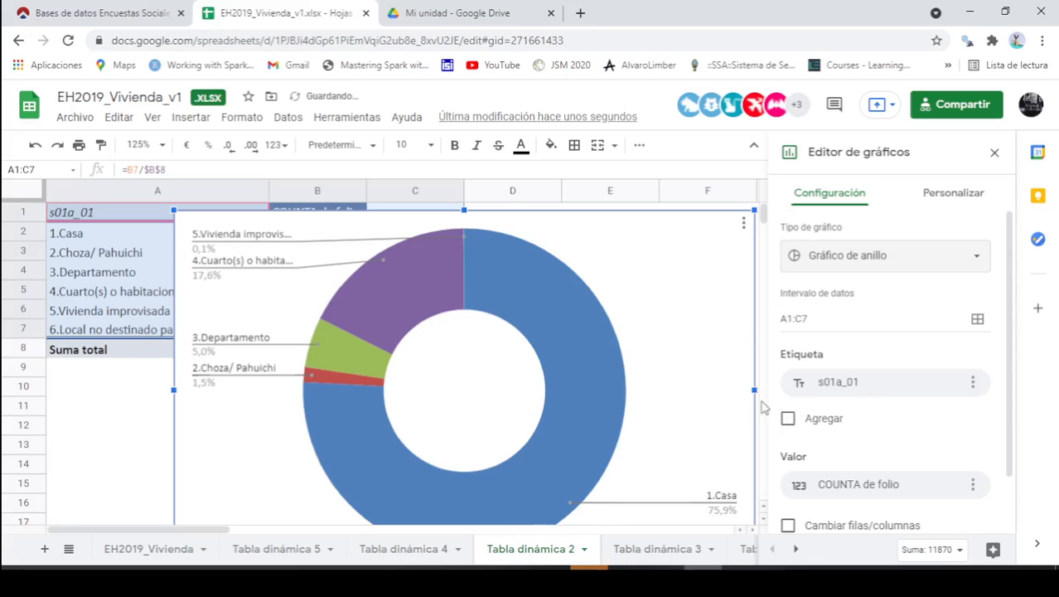
scroll(759, 408, down, 2)
scroll(756, 408, up, 2)
Review the line, area, column, bar, circular, scatter and map chart types, keeping Gráfico de anillo selected.
click(880, 254)
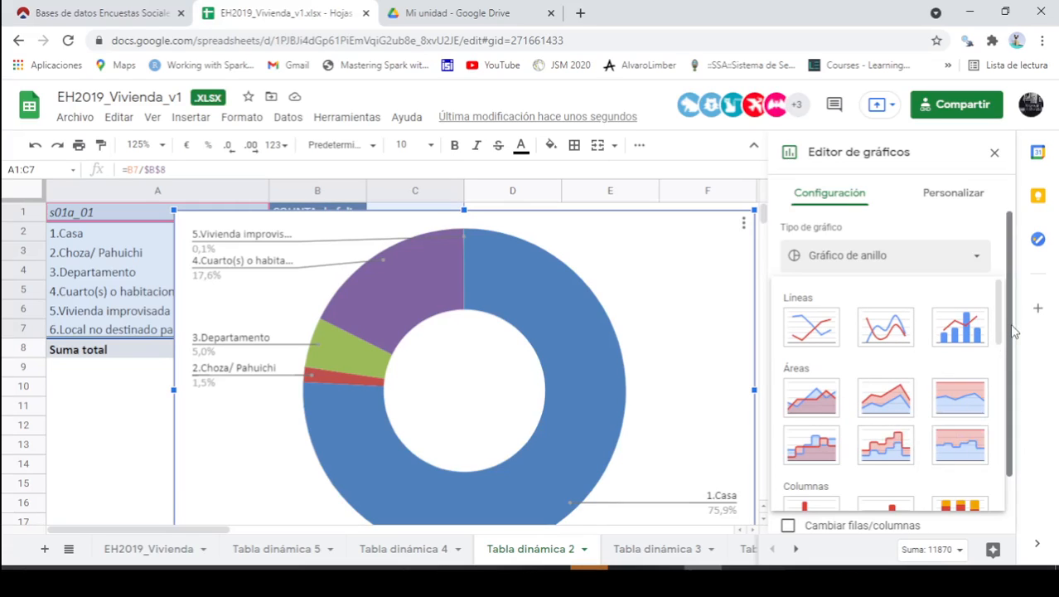
scroll(1013, 358, down, 1)
scroll(1013, 358, up, 1)
click(926, 256)
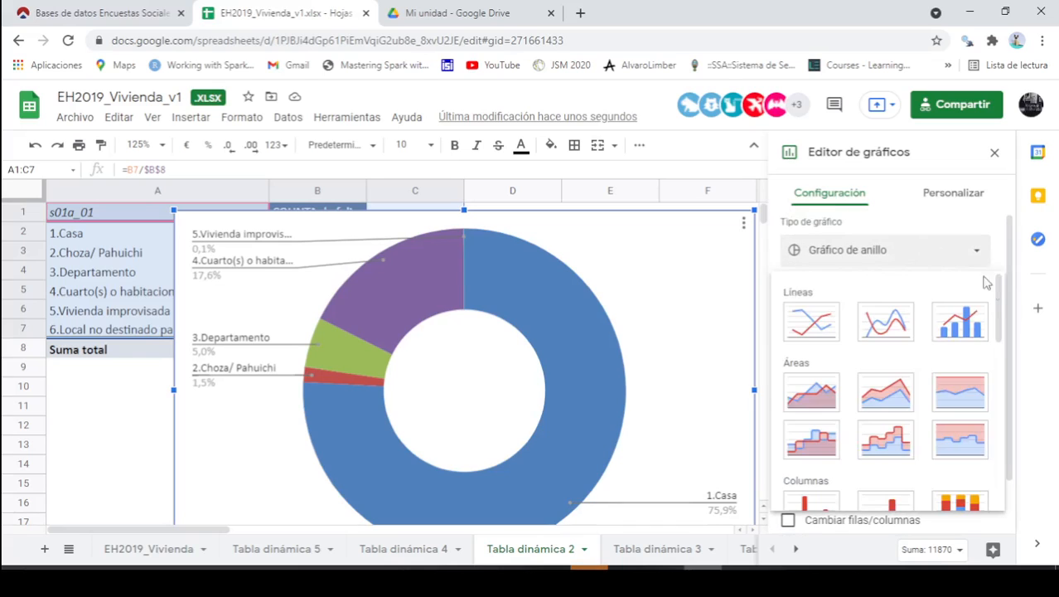
scroll(942, 373, down, 2)
scroll(941, 373, down, 1)
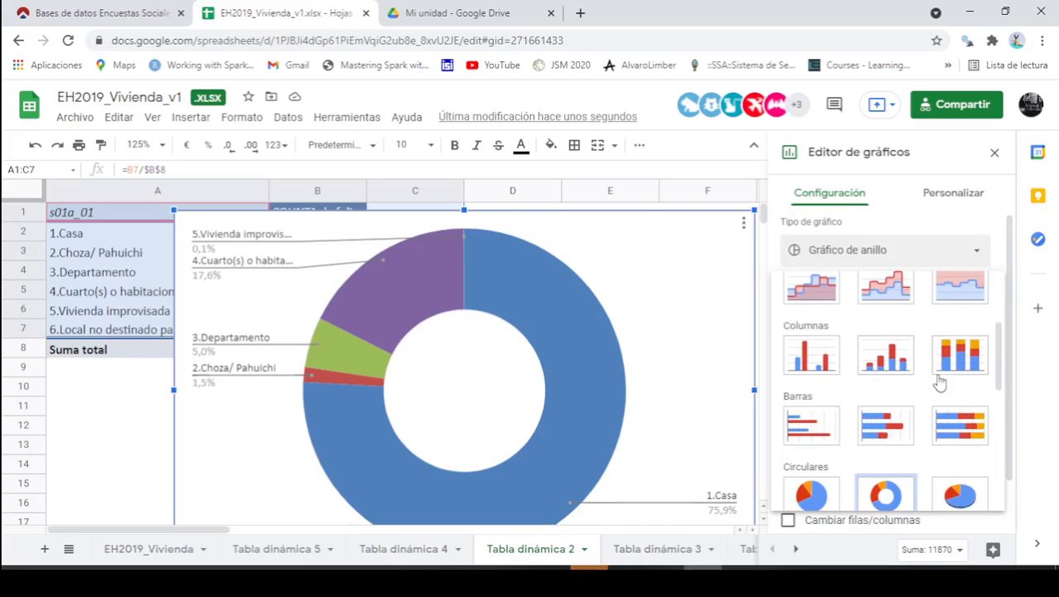
scroll(938, 383, down, 1)
scroll(909, 394, down, 1)
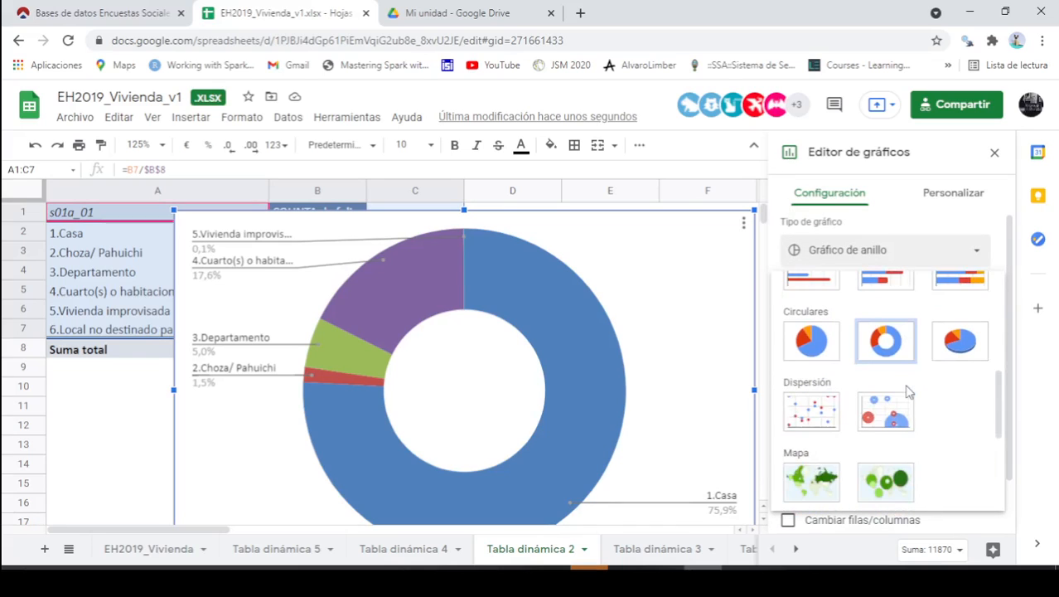
scroll(906, 384, up, 1)
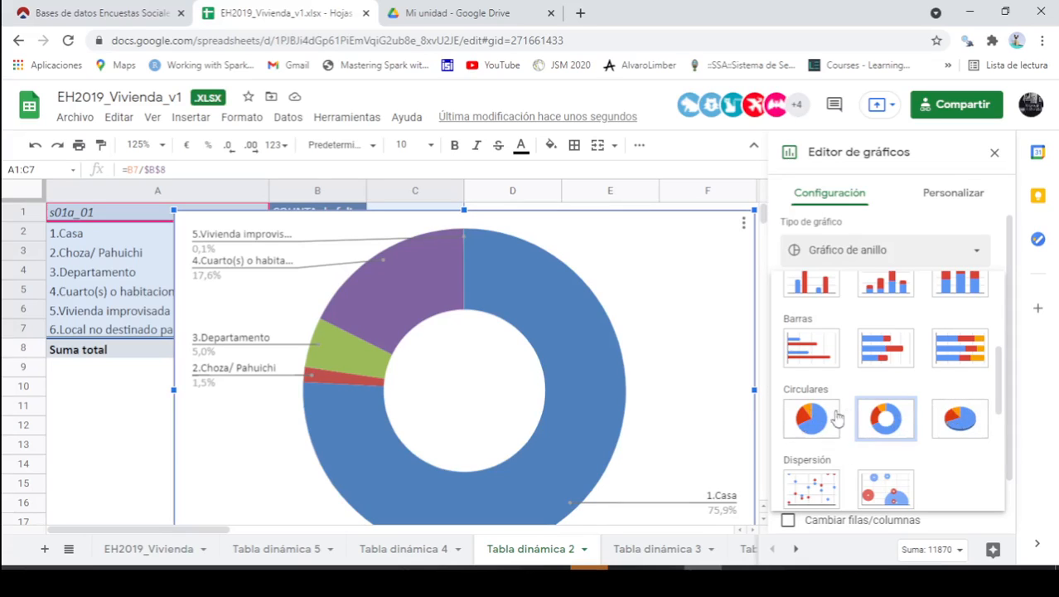
click(903, 426)
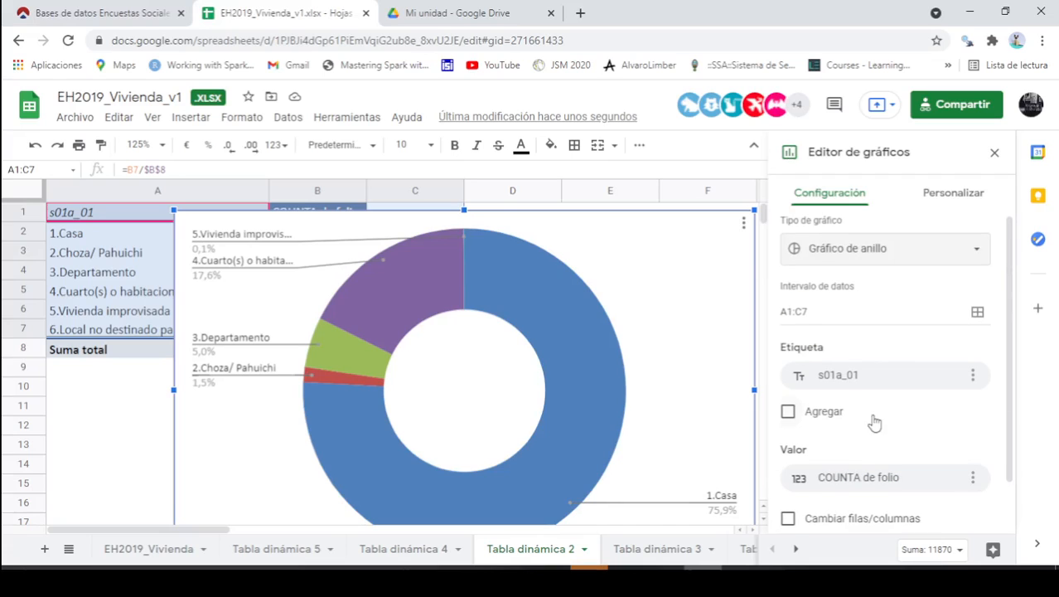
Try Porcentaje as the ring chart's value series and restore it to COUNTA de folio.
scroll(871, 419, down, 1)
scroll(588, 389, down, 1)
scroll(591, 393, up, 1)
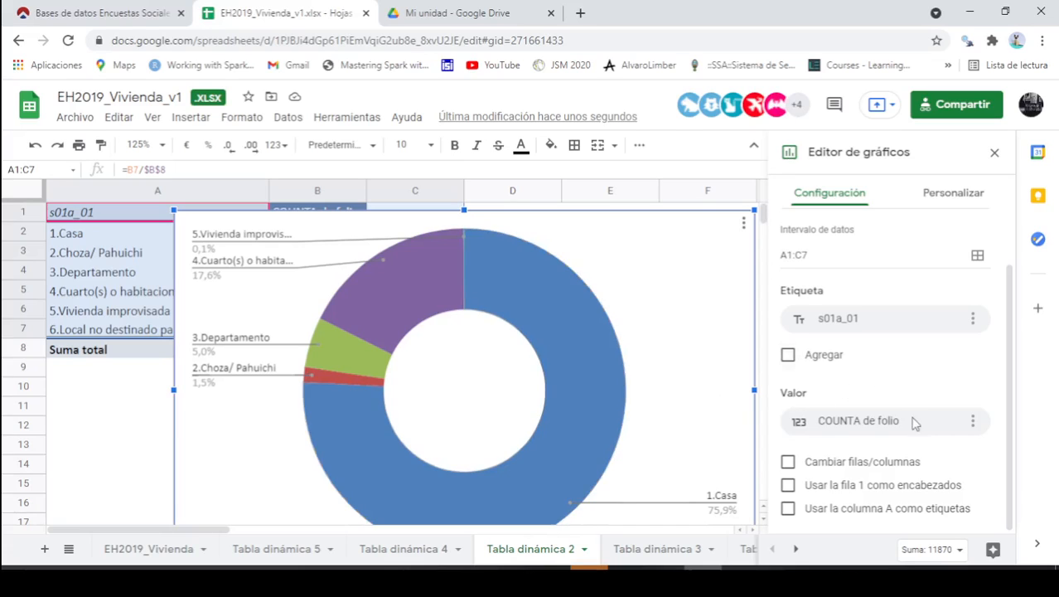
click(947, 427)
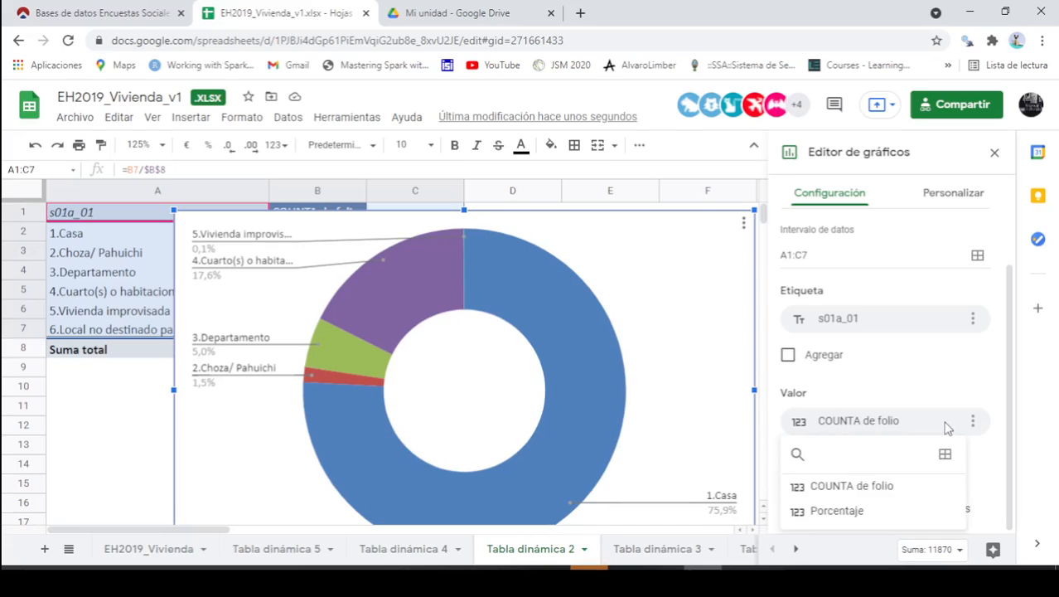
click(852, 511)
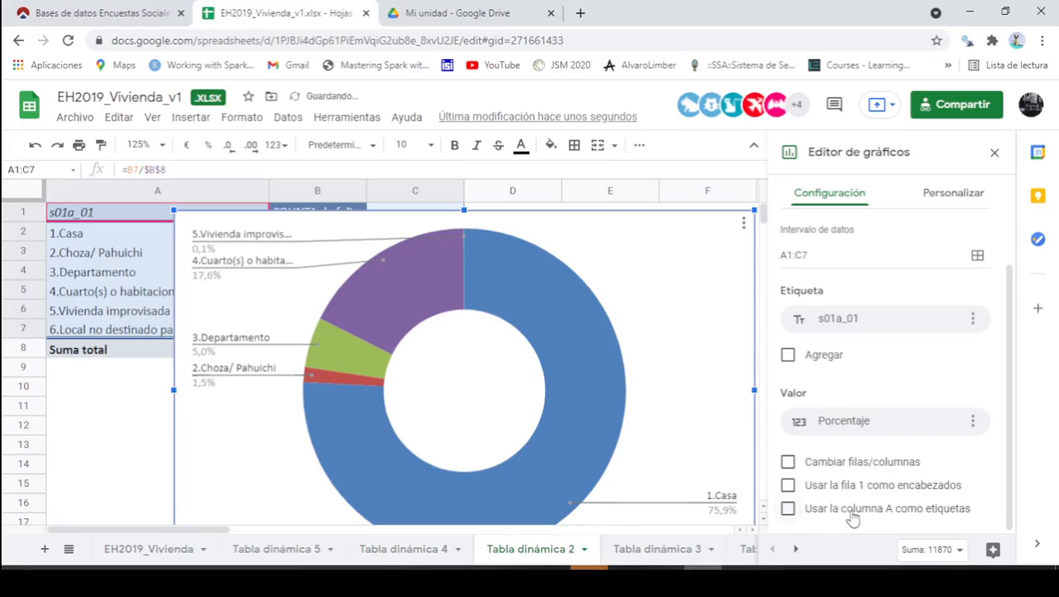
scroll(729, 438, down, 1)
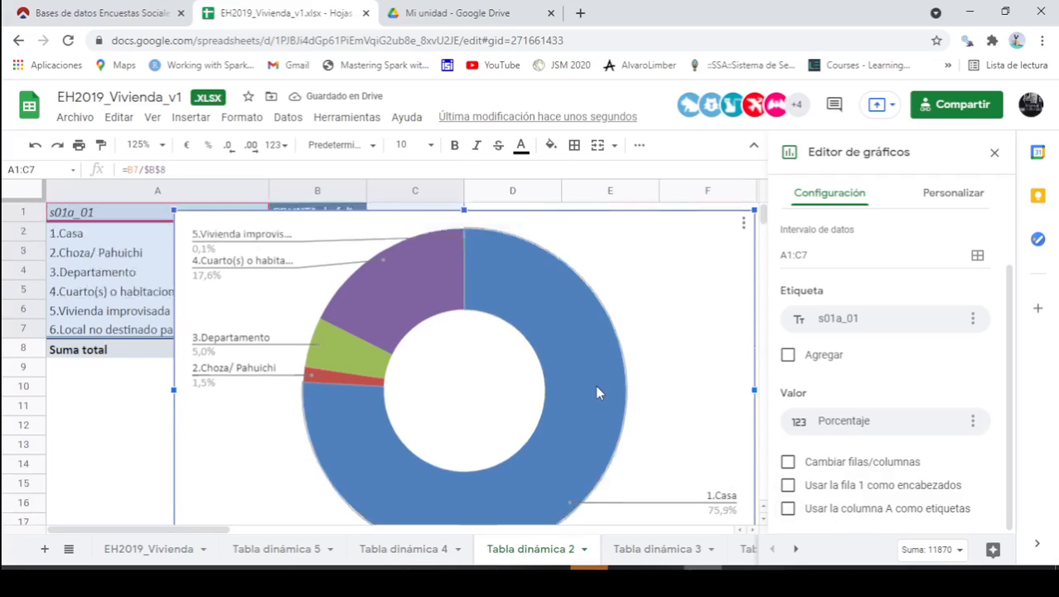
scroll(646, 406, up, 1)
click(915, 423)
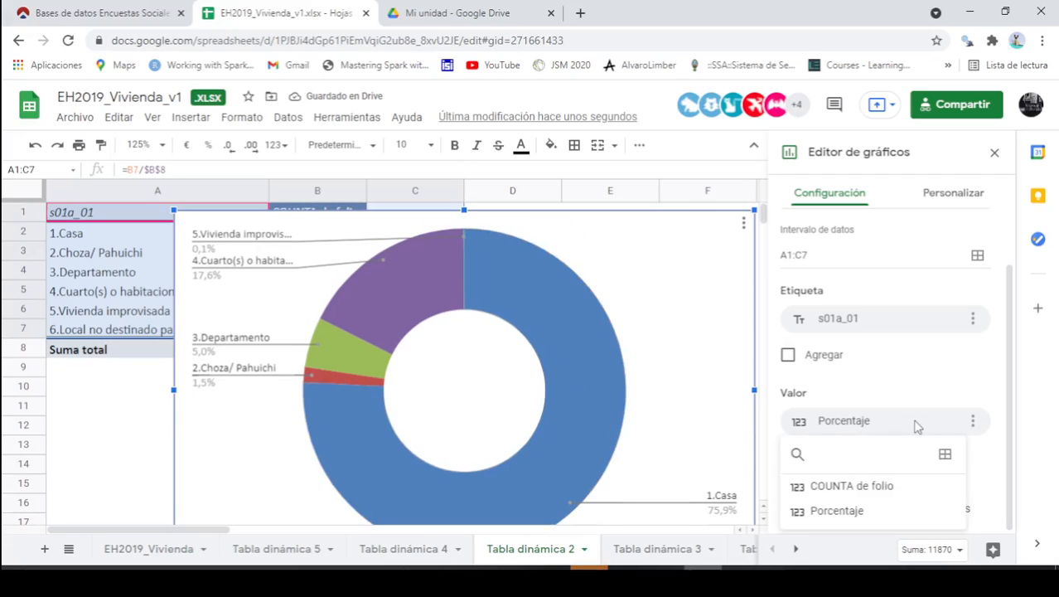
click(851, 491)
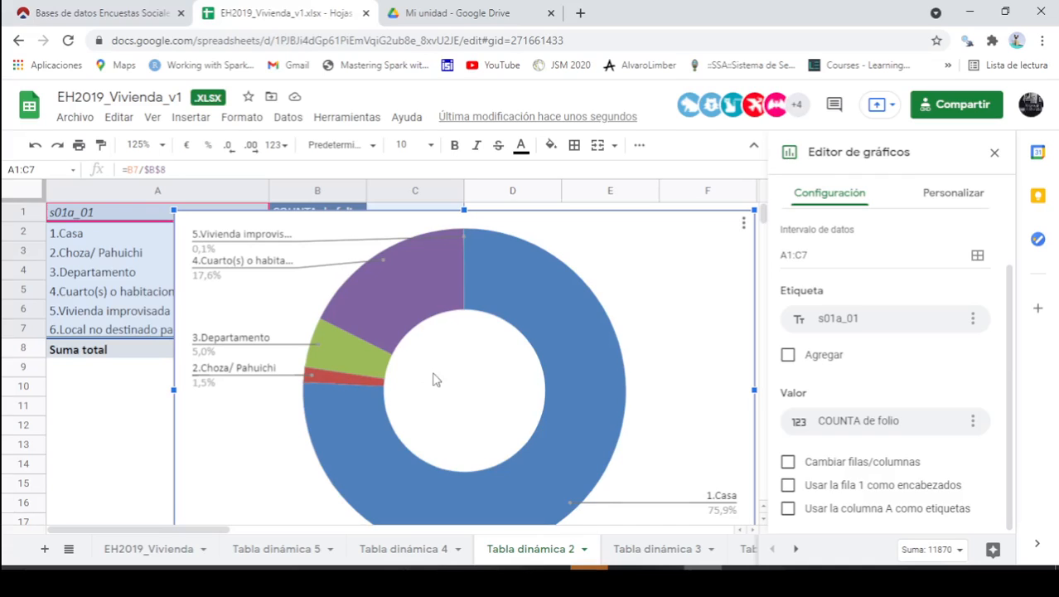
Review the ring chart's download formats: PNG image, PDF document and scalable vector graphics.
scroll(435, 375, down, 1)
scroll(442, 378, up, 1)
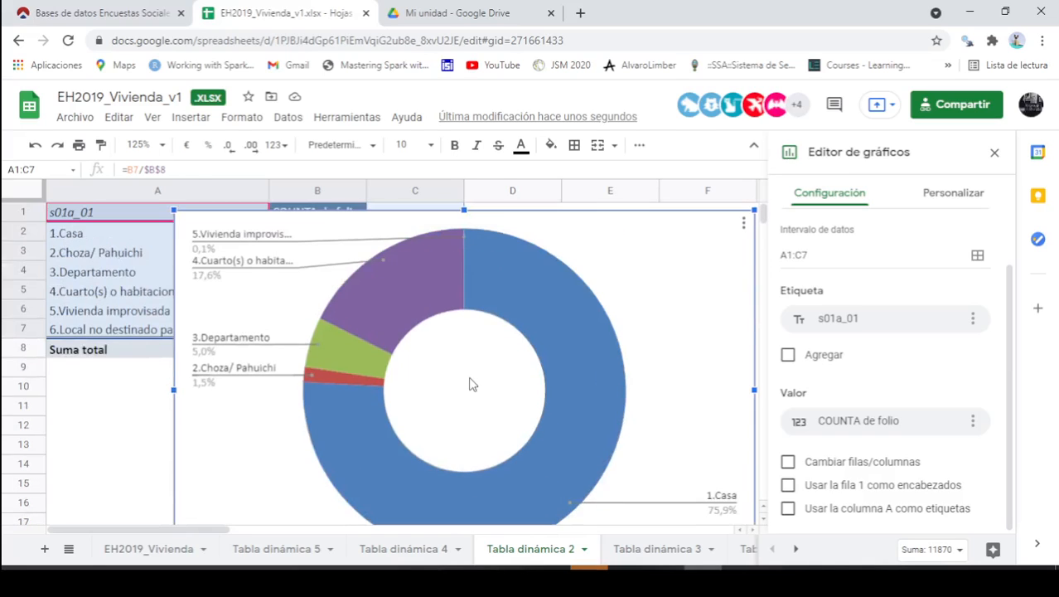
click(744, 224)
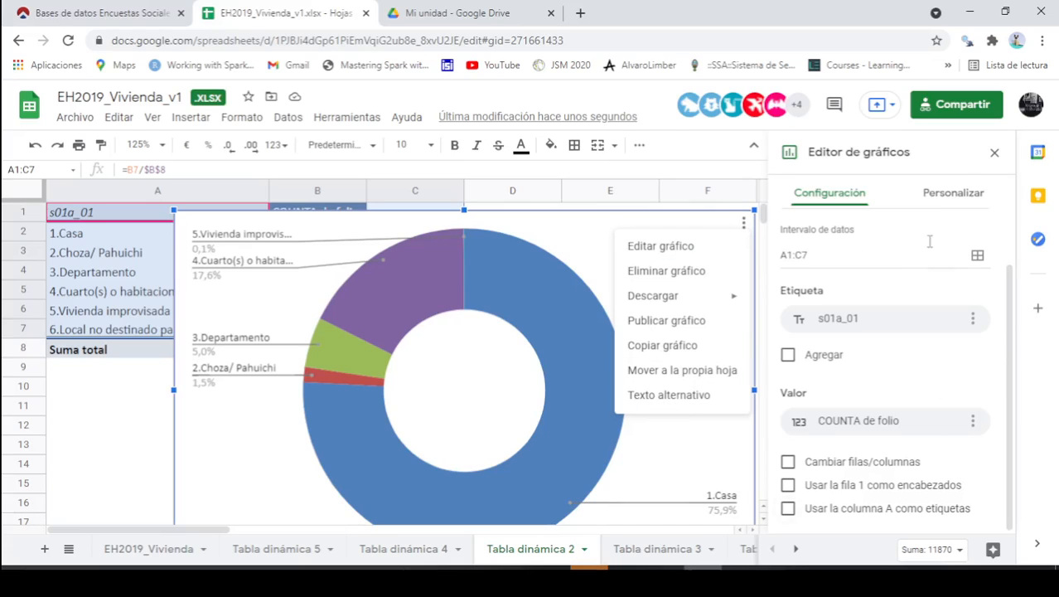
mouse_move(682, 305)
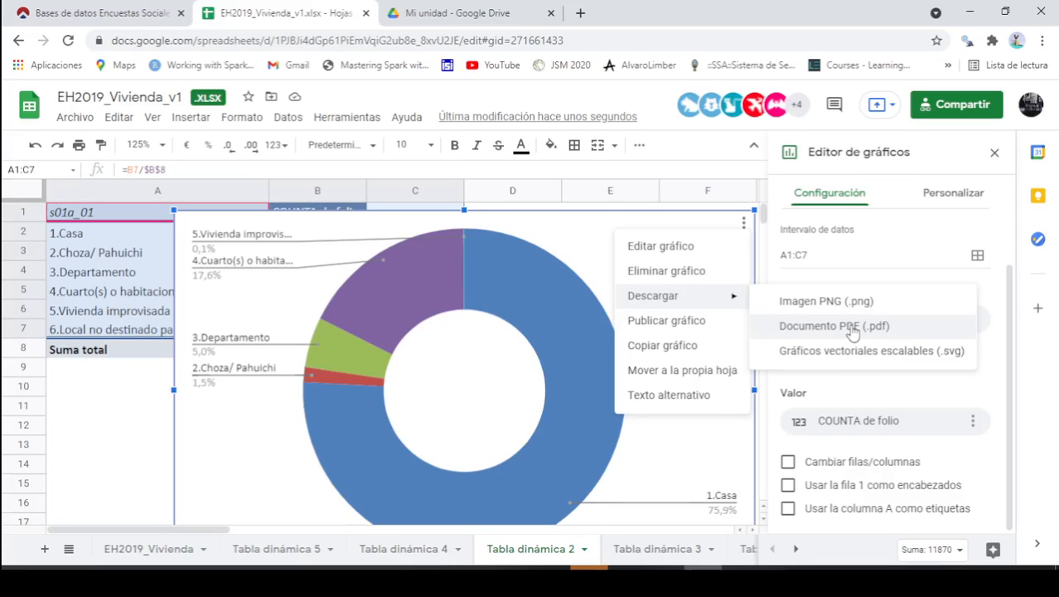
click(593, 242)
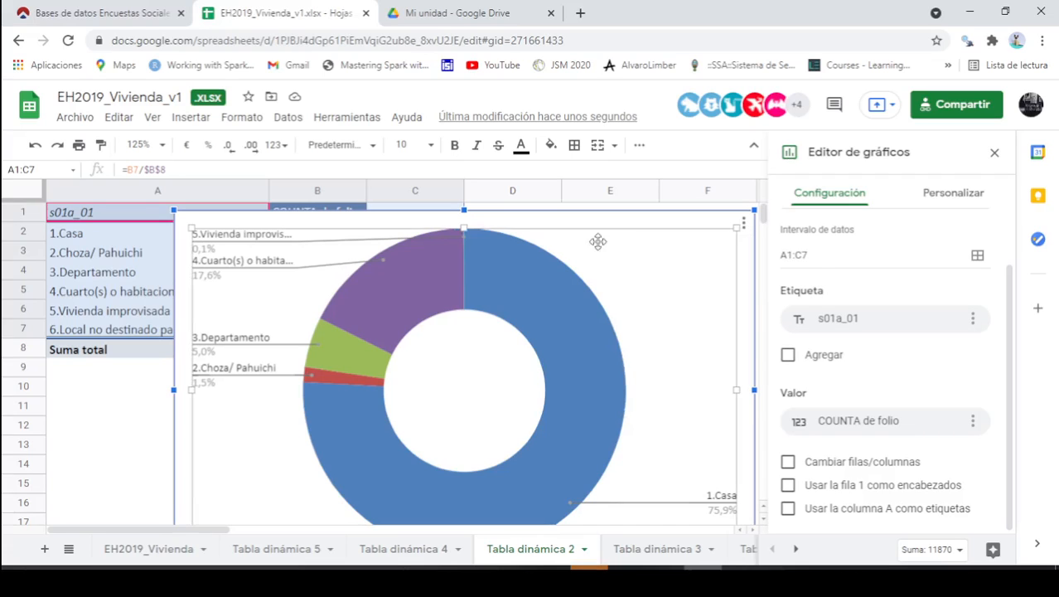
Recolour the ring chart's 1.Casa slice golden yellow.
click(548, 295)
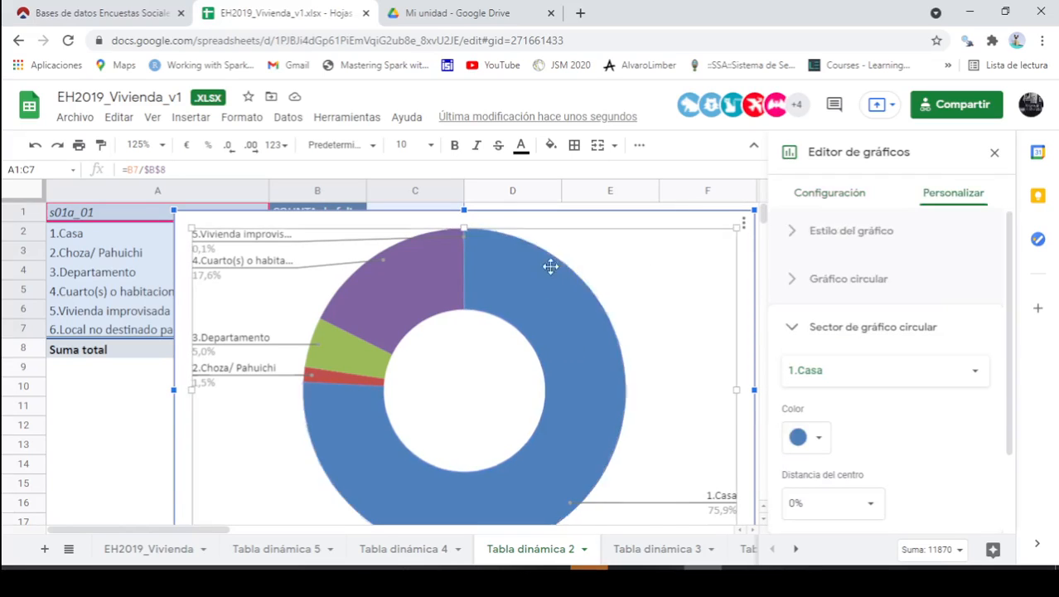
scroll(509, 314, down, 2)
scroll(509, 314, up, 1)
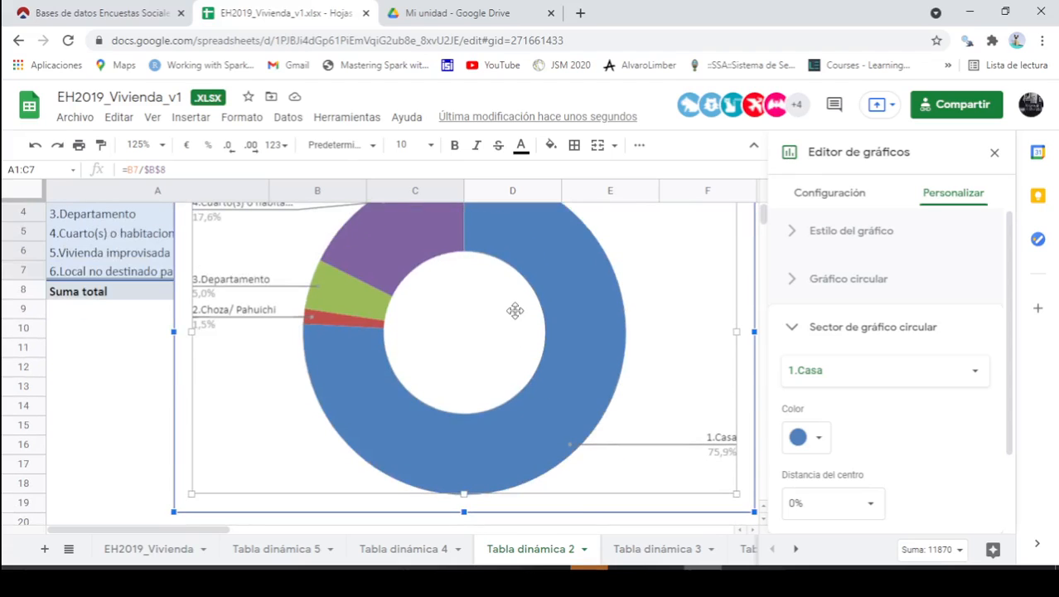
scroll(509, 314, up, 1)
click(429, 267)
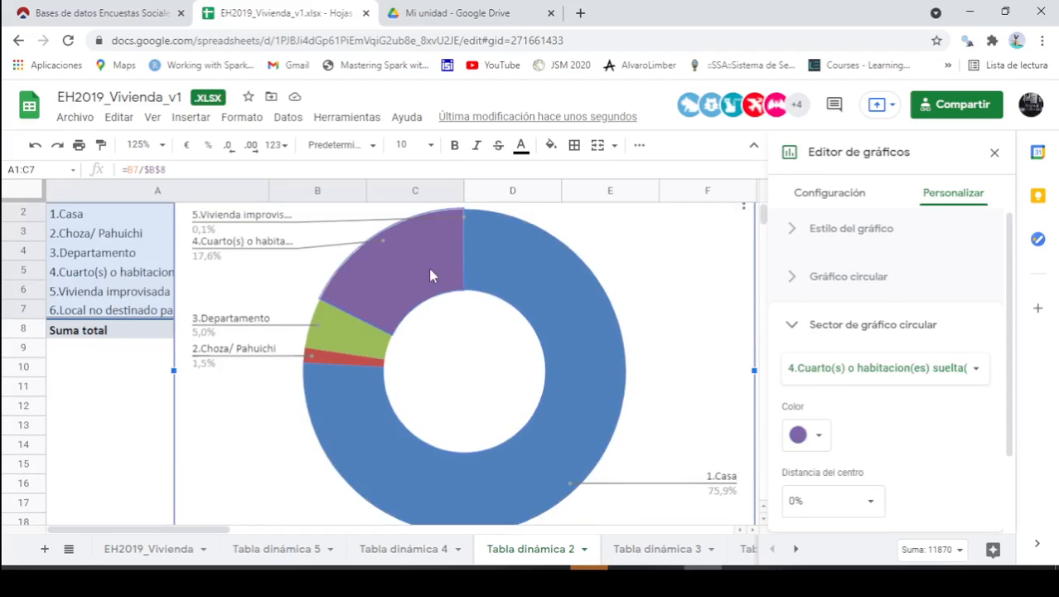
click(349, 345)
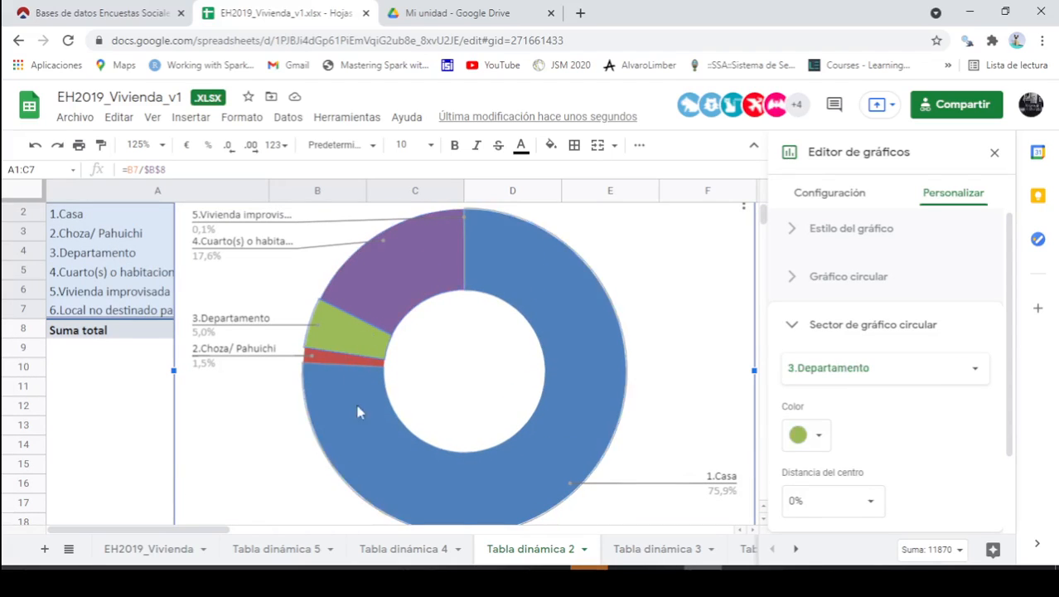
click(587, 356)
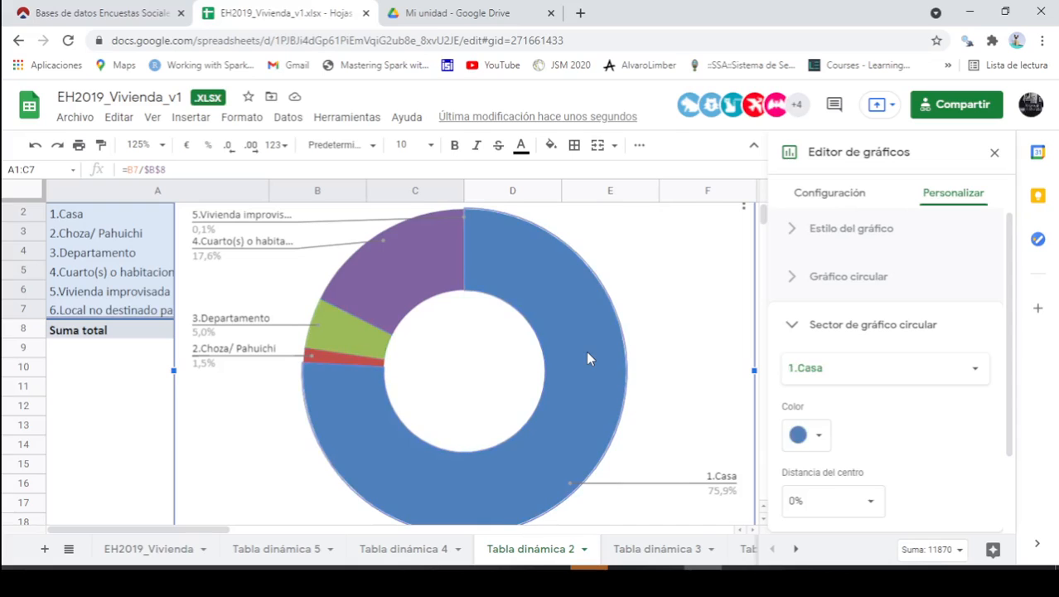
click(819, 434)
click(852, 281)
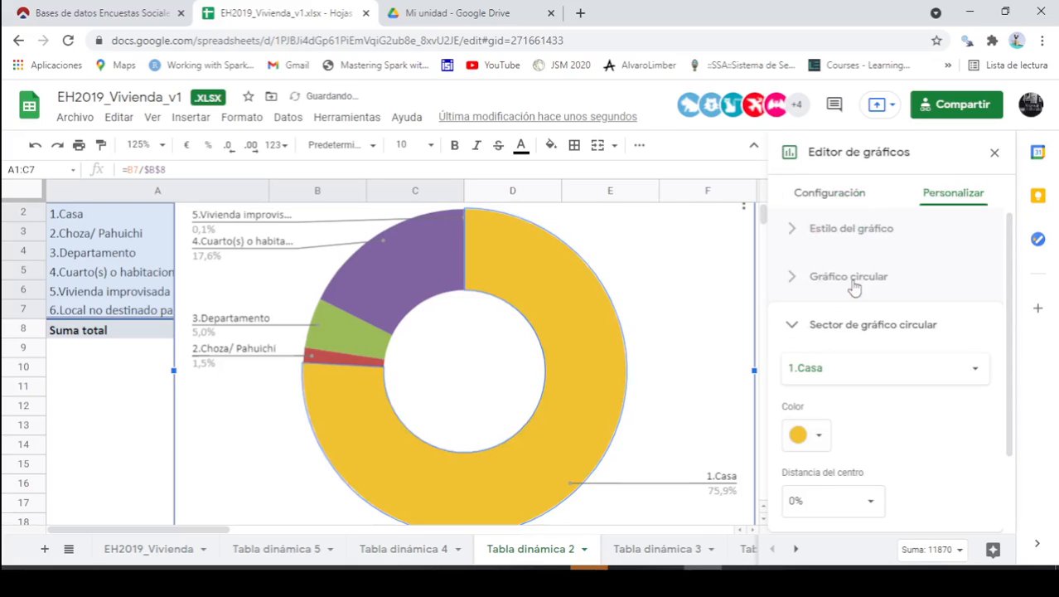
Recolour the ring chart's 3.Departamento slice pink.
click(321, 343)
click(818, 434)
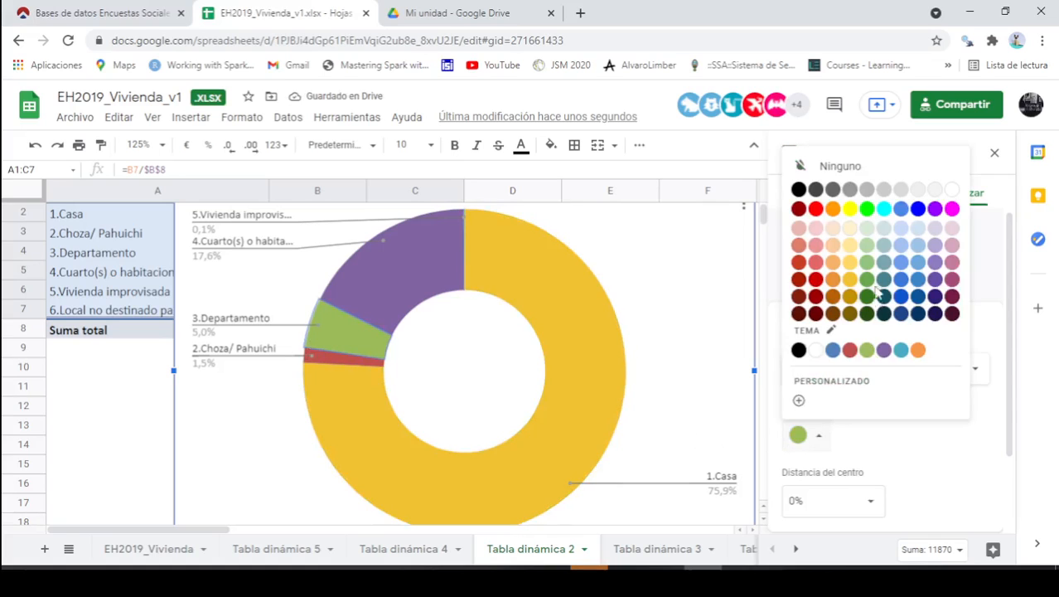
click(953, 263)
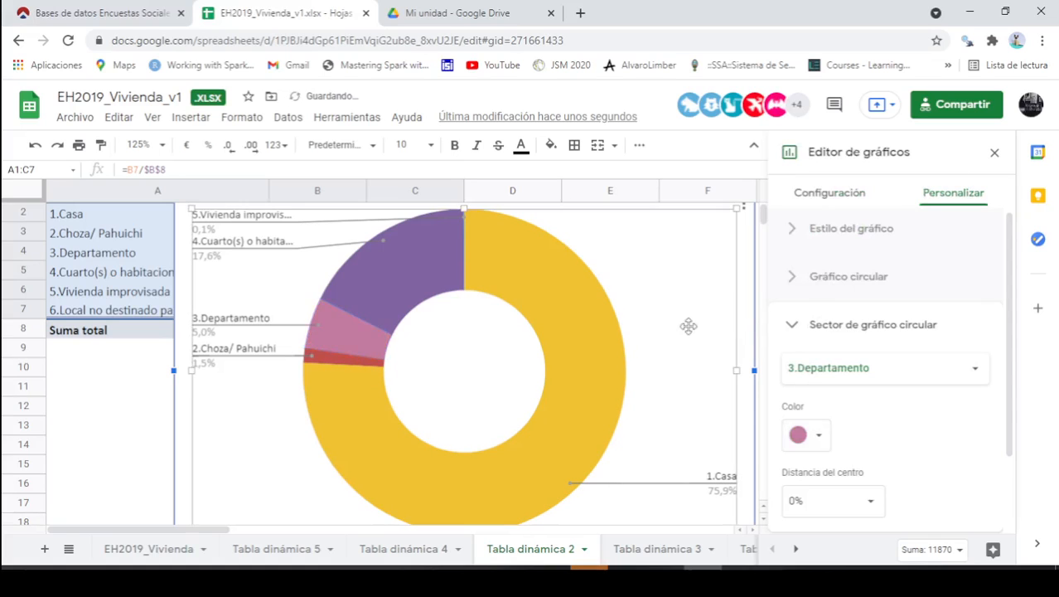
scroll(693, 350, down, 2)
scroll(693, 349, up, 2)
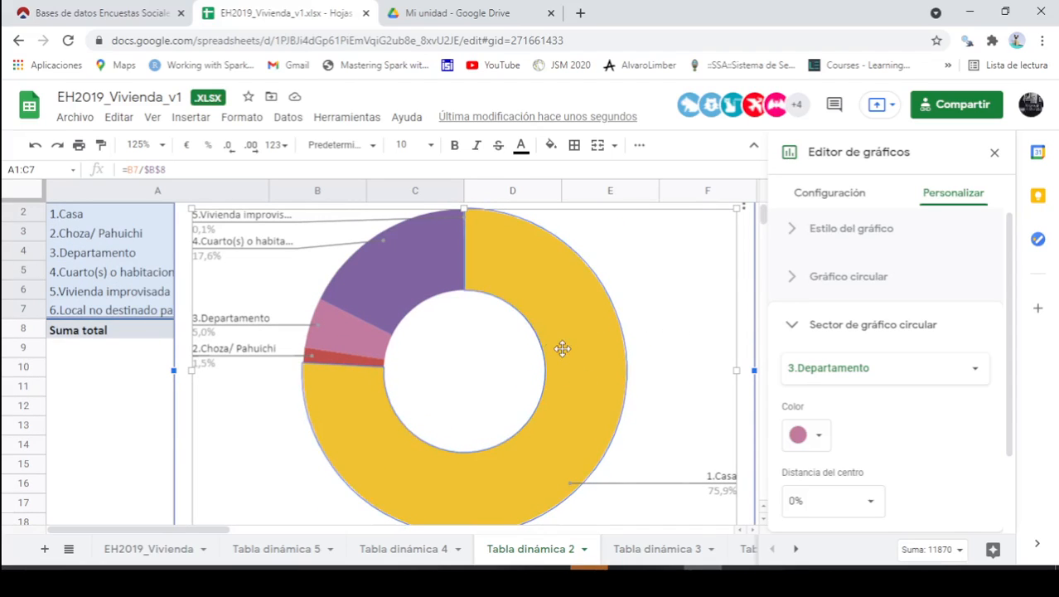
Move the ring chart slightly to the left over the sheet and set the 1.Casa slice's distance from the centre to 25%.
drag(560, 347, 523, 371)
click(498, 371)
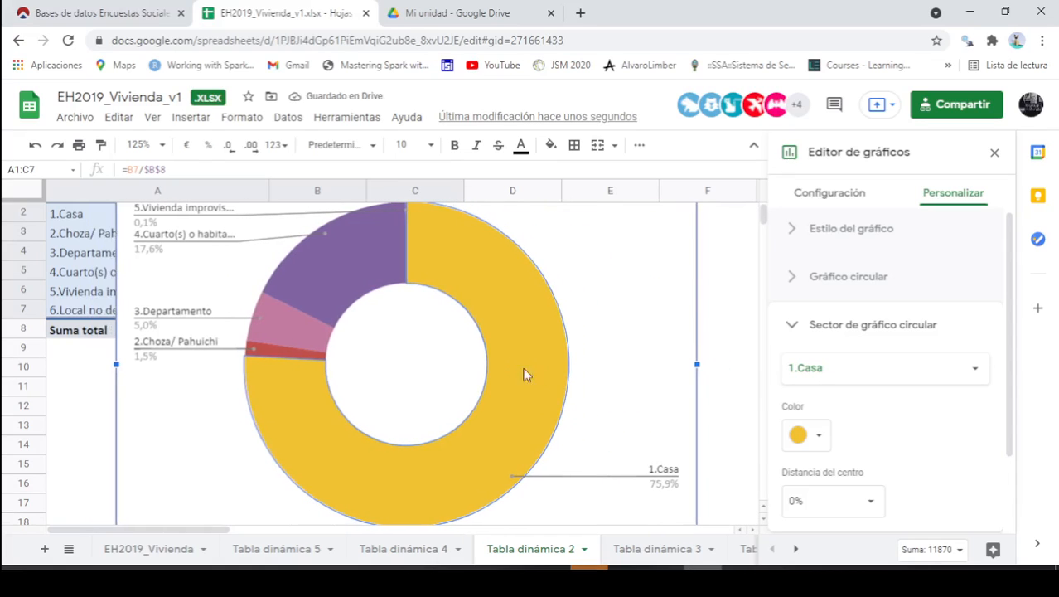
scroll(841, 407, down, 1)
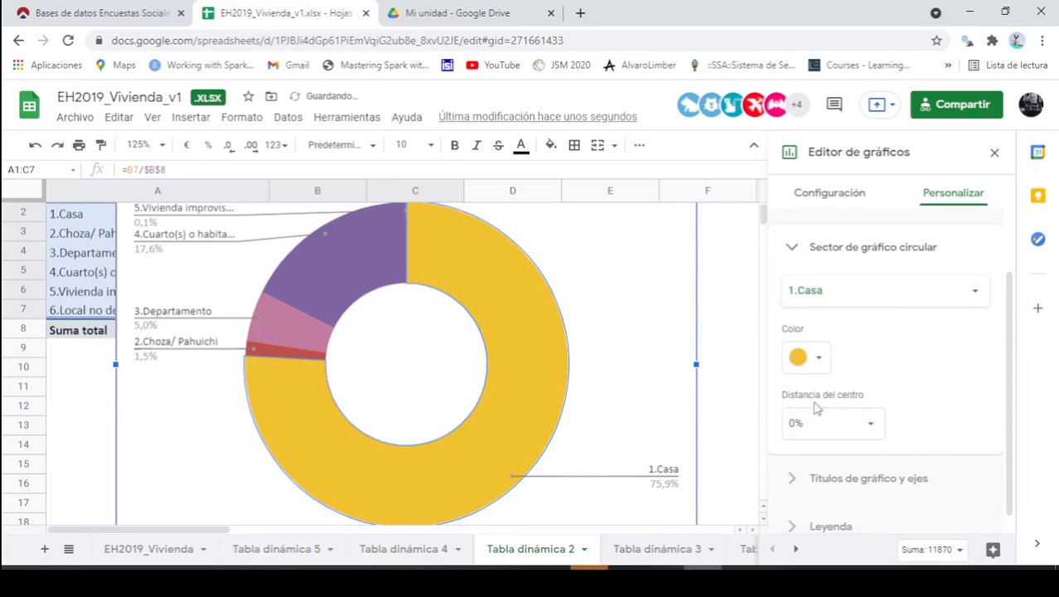
click(880, 427)
click(825, 315)
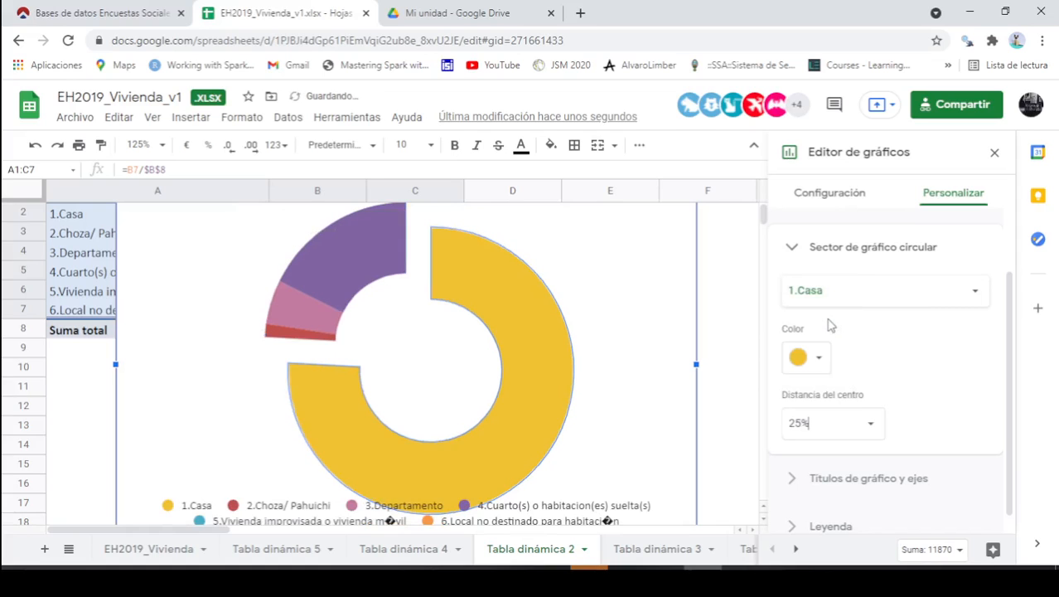
scroll(545, 358, down, 1)
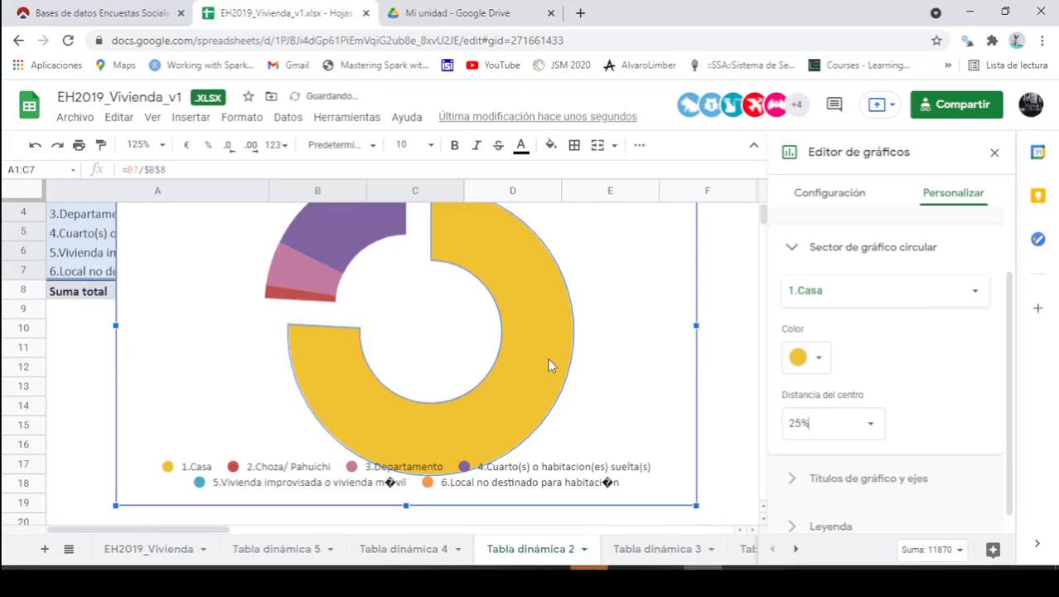
scroll(581, 360, up, 1)
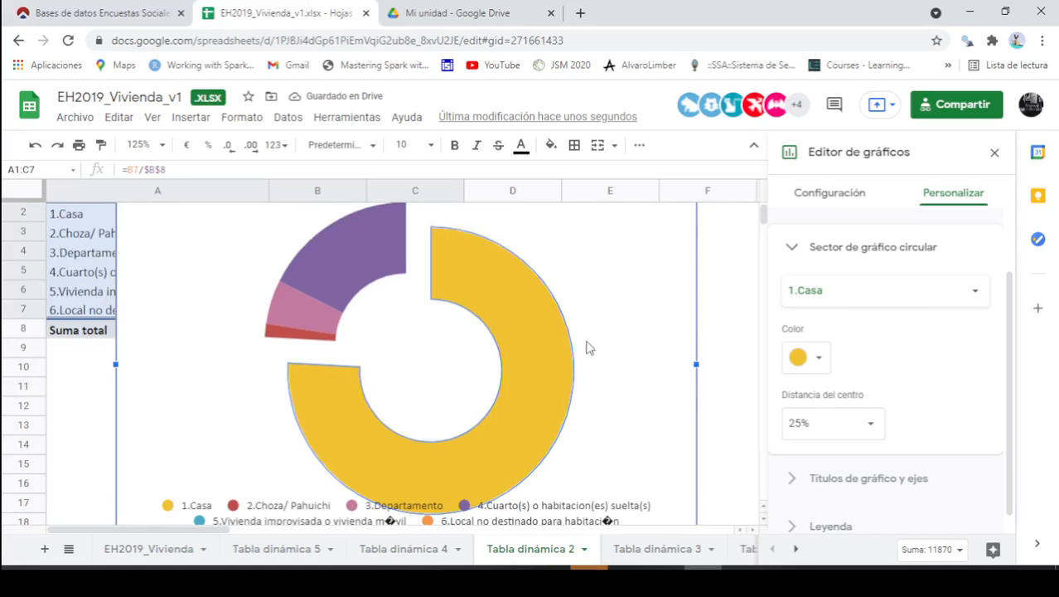
Examine the whole ring chart with its legend, checking the values of the 1.Casa and 4.Cuarto(s) o habitacion(es) suelta(s) slices.
click(649, 304)
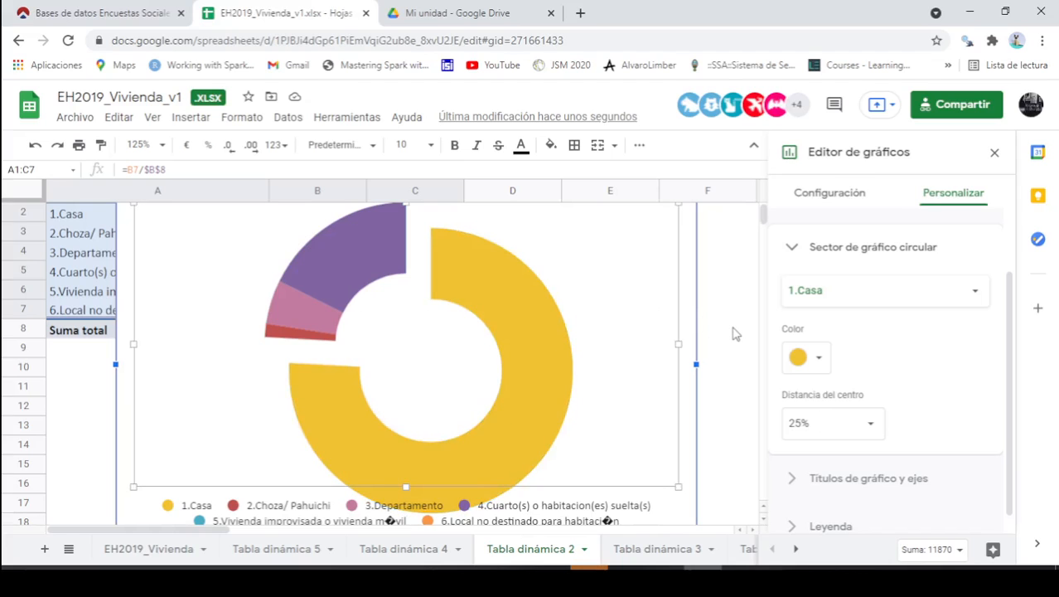
click(733, 333)
scroll(796, 329, up, 1)
scroll(788, 322, down, 3)
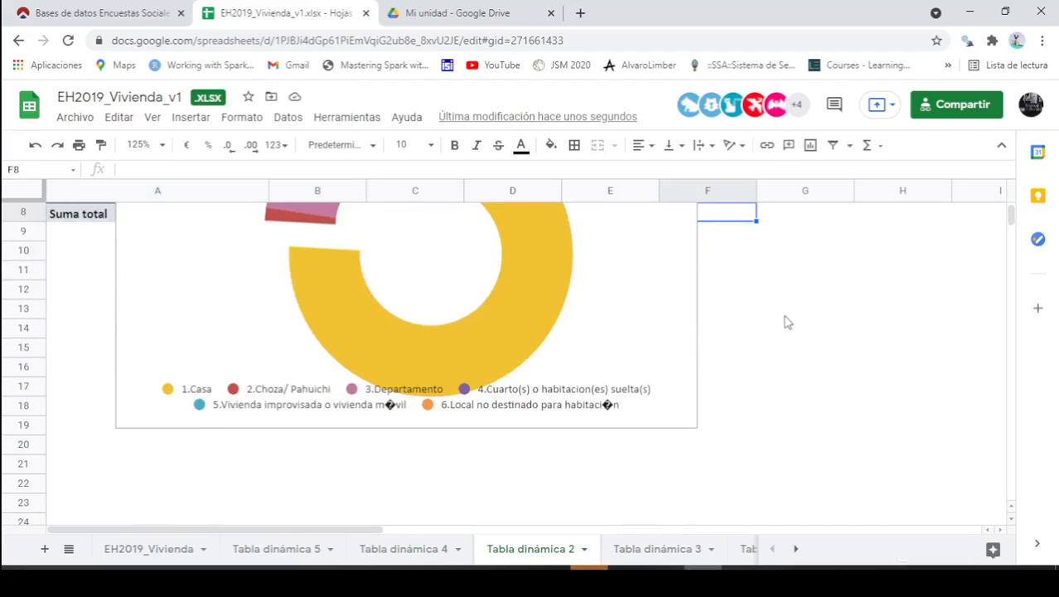
scroll(775, 336, down, 1)
scroll(732, 334, up, 5)
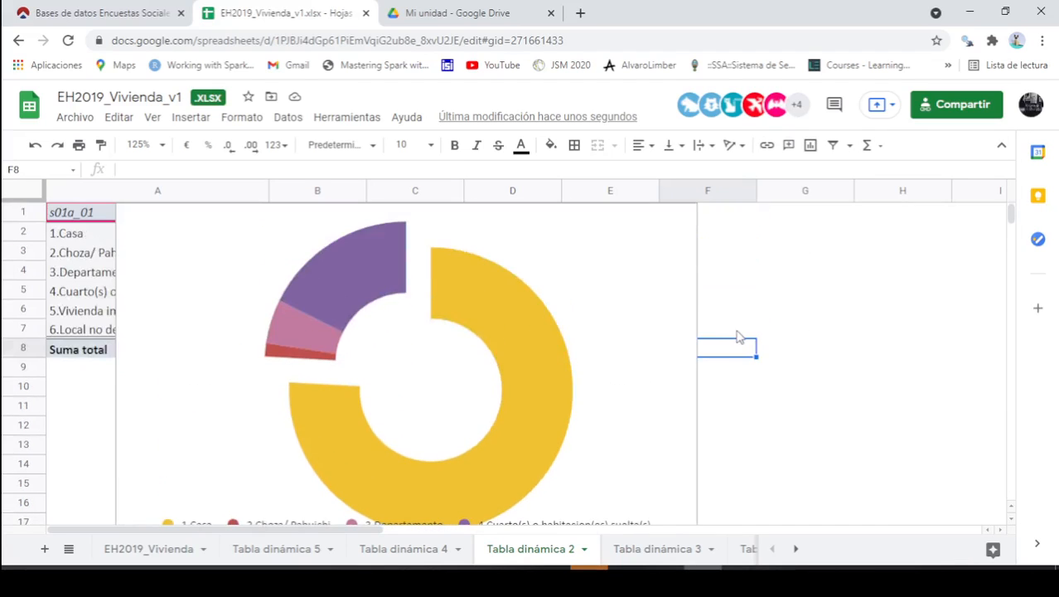
scroll(616, 372, down, 2)
click(619, 360)
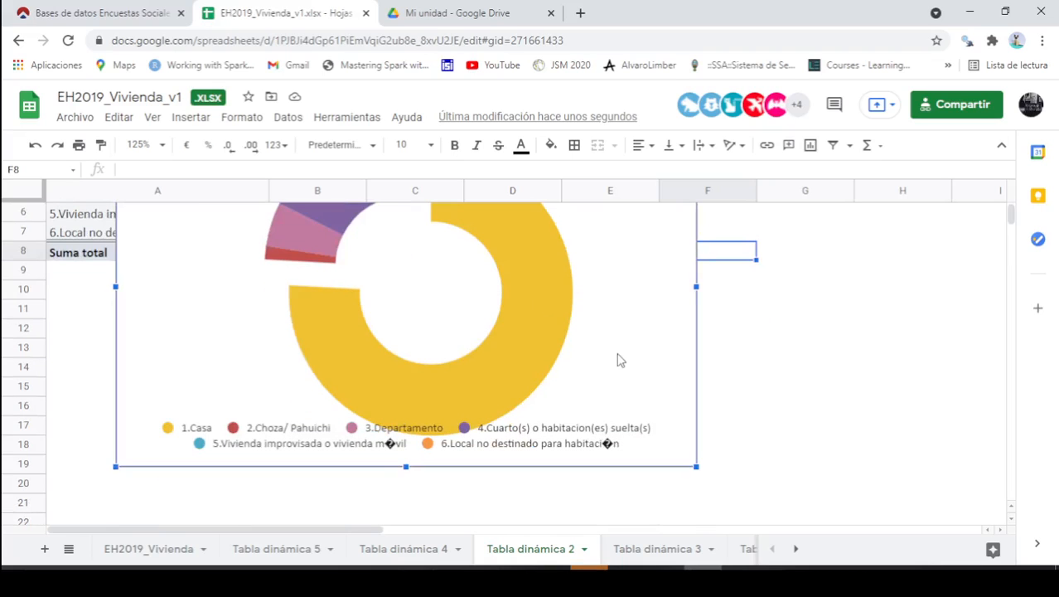
mouse_move(562, 348)
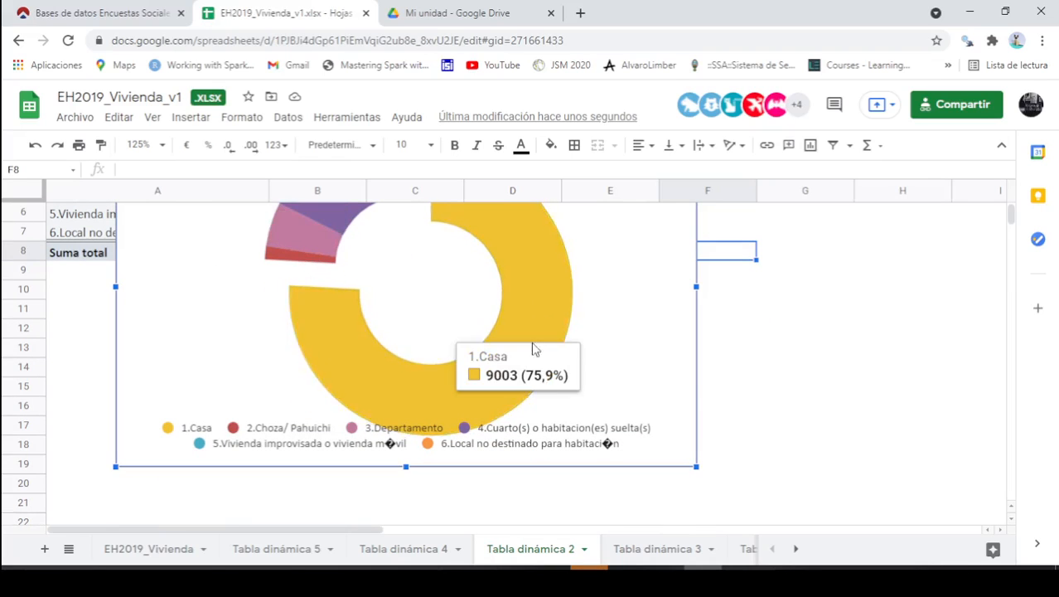
scroll(750, 381, up, 3)
mouse_move(363, 276)
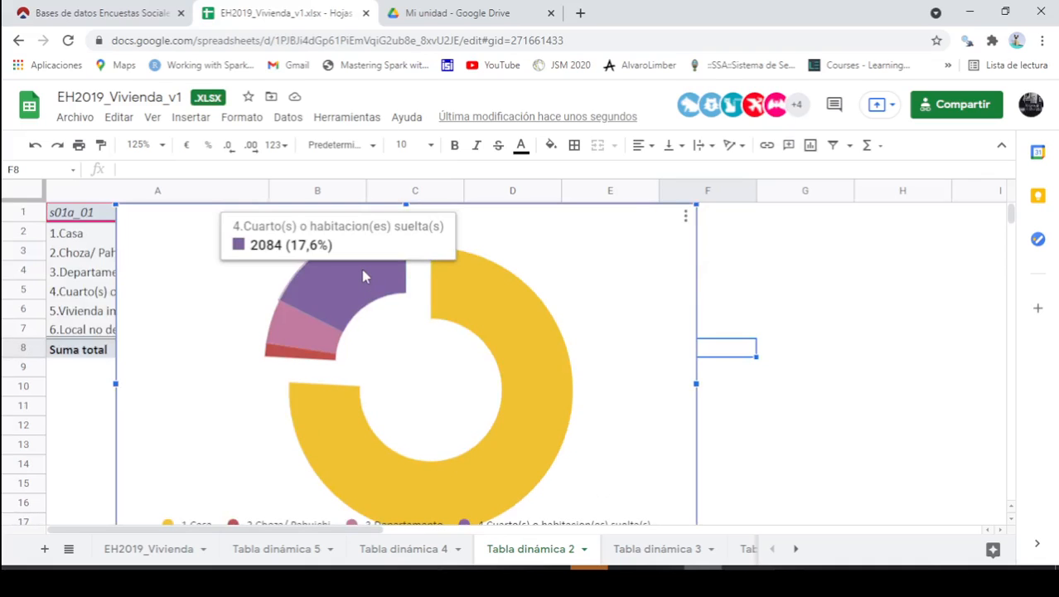
scroll(599, 410, down, 3)
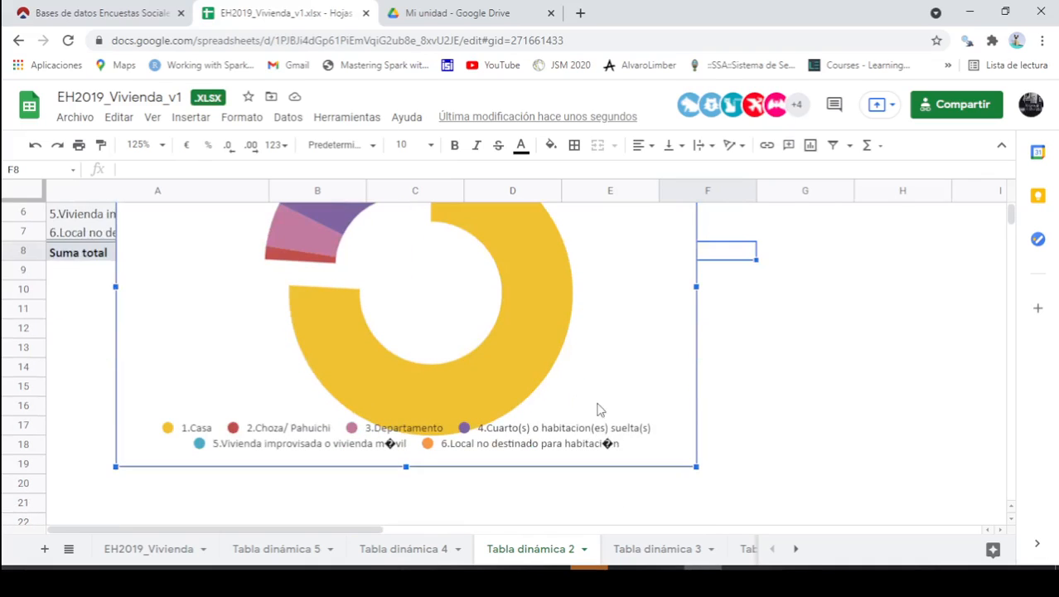
Give the ring chart the title "Tipo de Vivienda, Bolivia 2019".
double_click(529, 317)
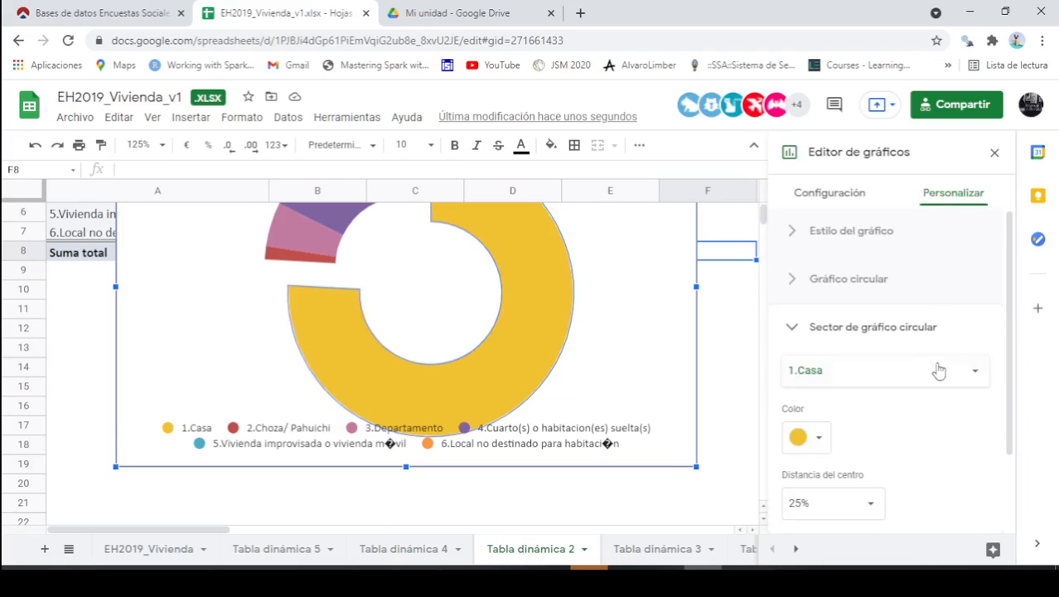
scroll(953, 390, down, 2)
click(822, 466)
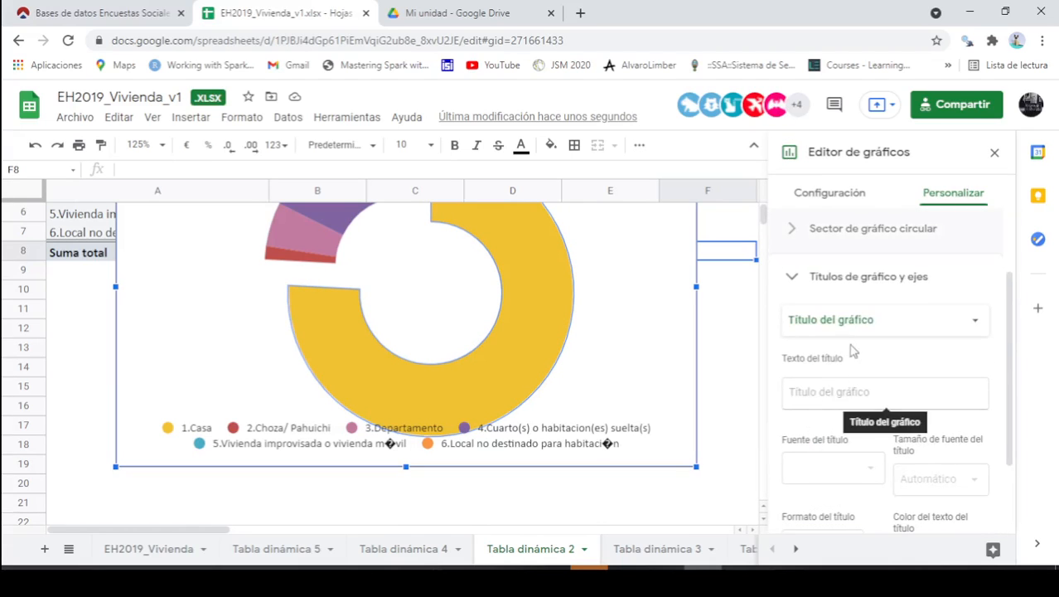
click(872, 392)
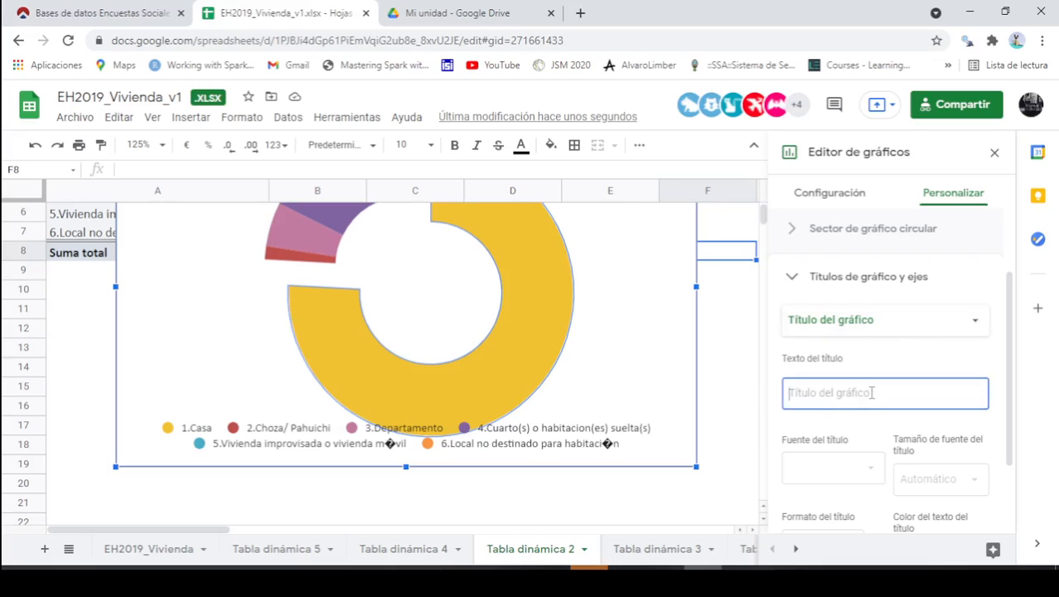
key(Caps_Lock)
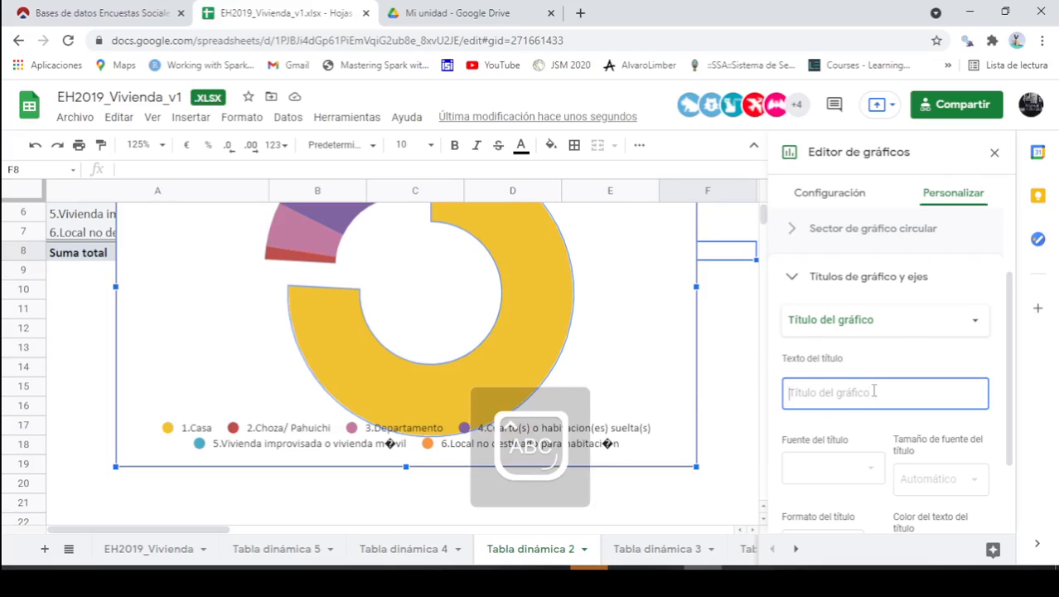
text(T)
key(Caps_Lock)
text(ipo de Vivienda)
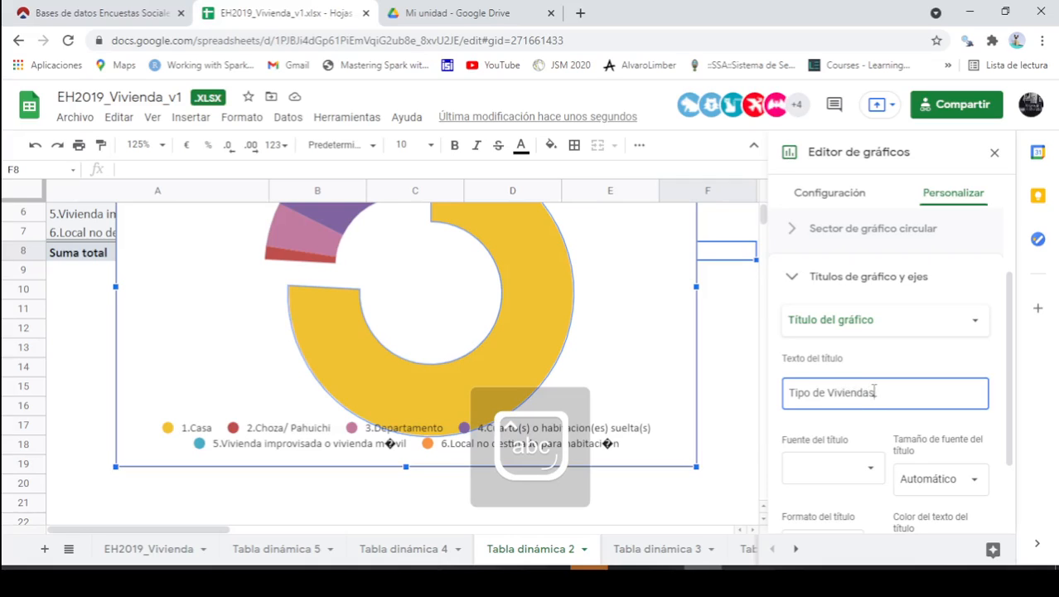
key(BackSpace)
key(Caps_Lock)
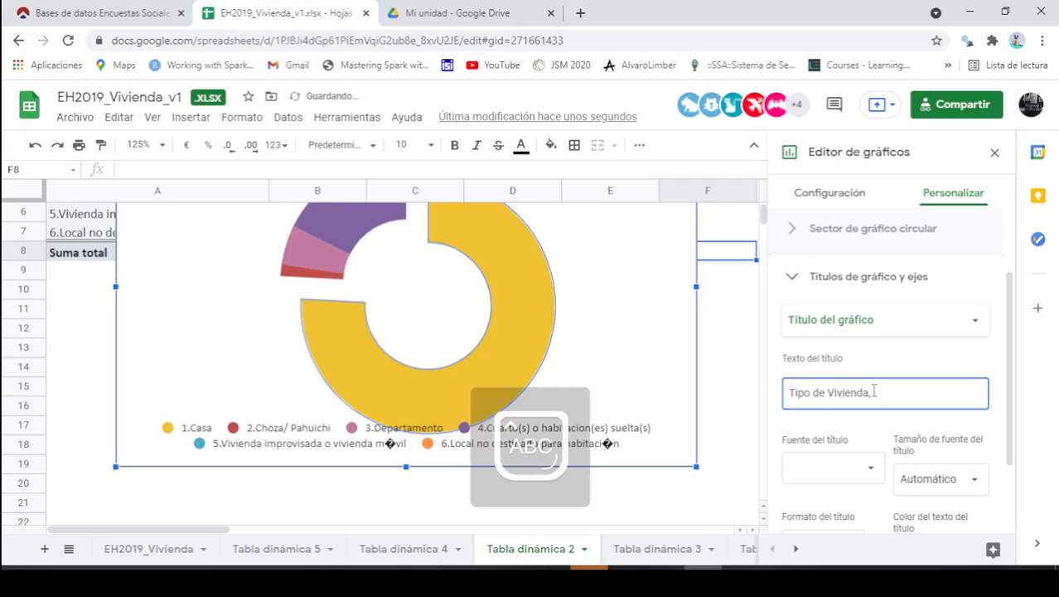
text(, B)
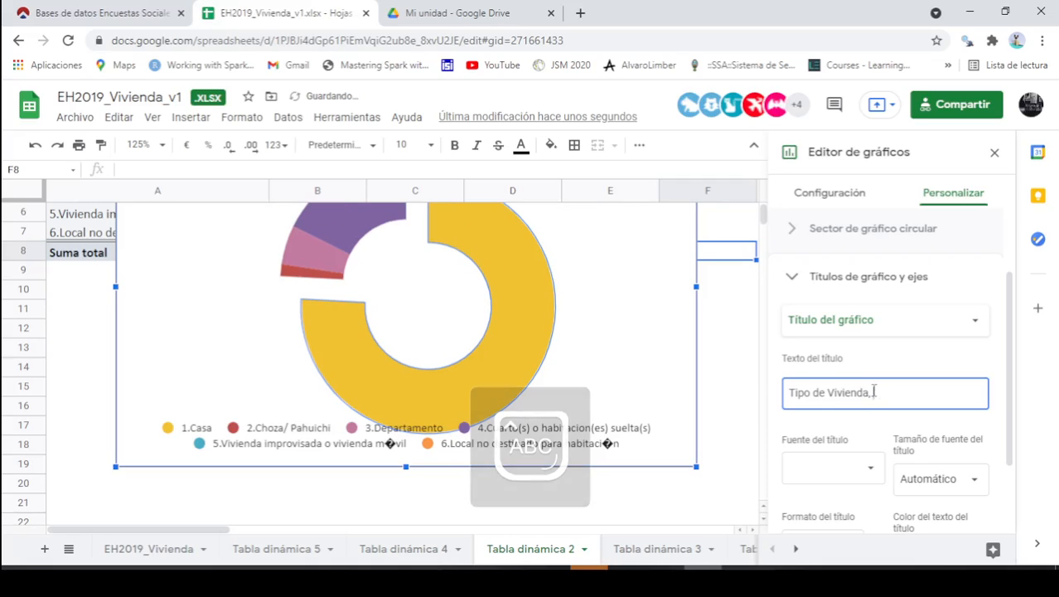
key(Caps_Lock)
text(olivia 2)
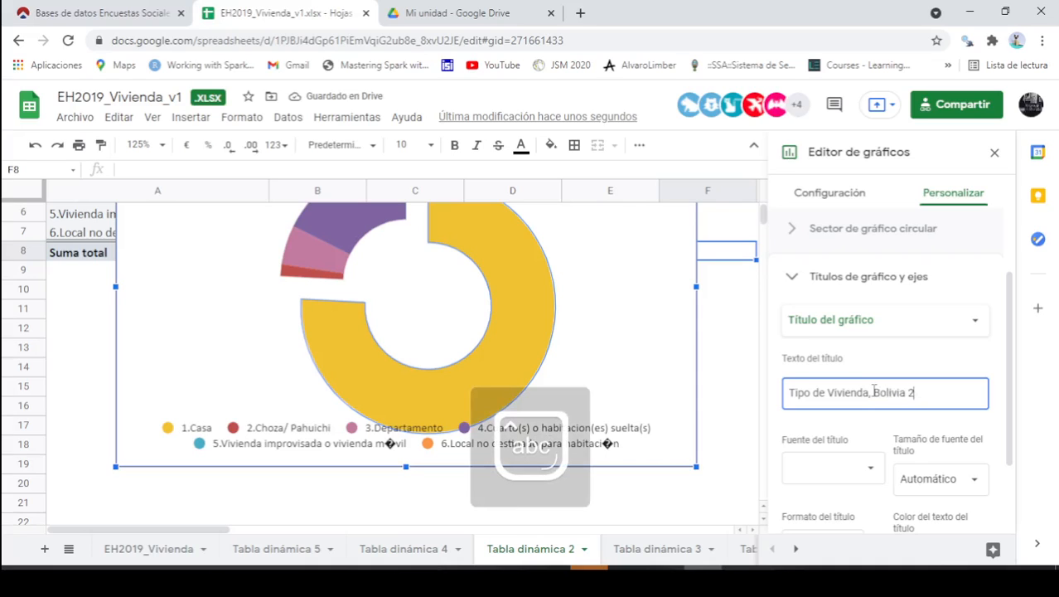
text(019)
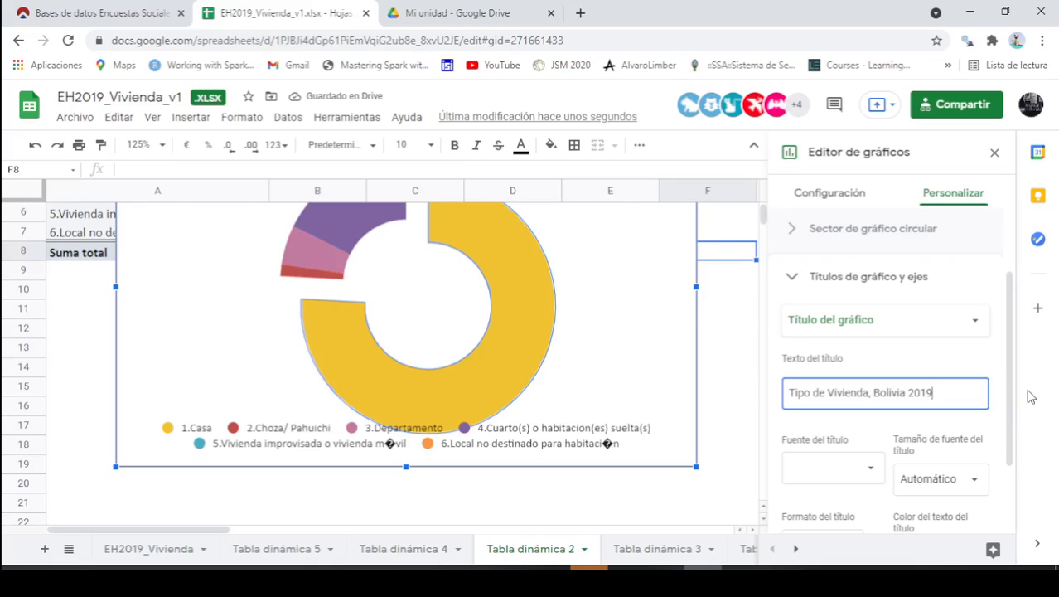
scroll(613, 389, up, 3)
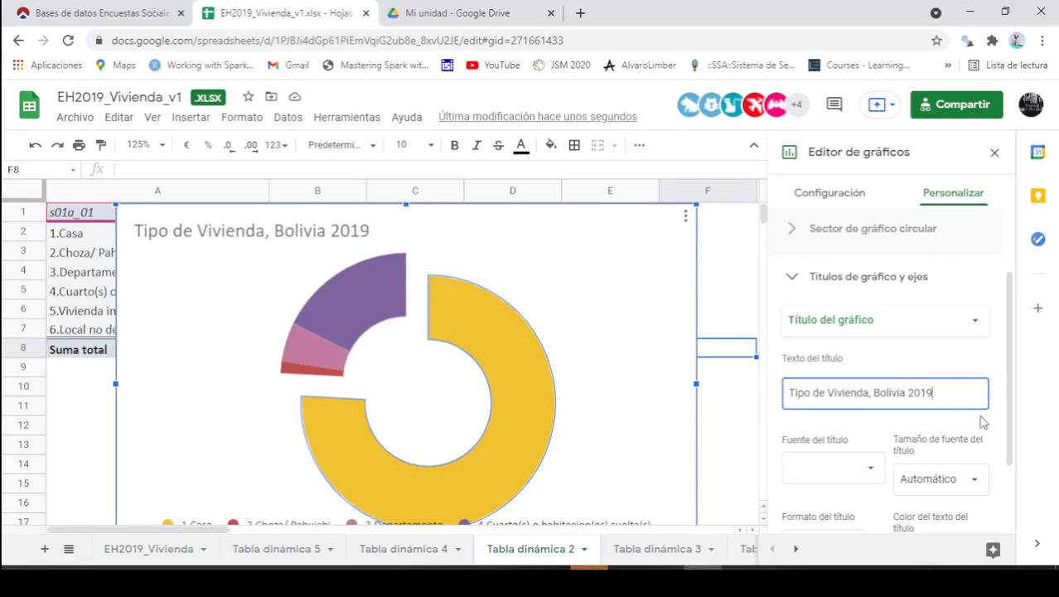
Format the title of the ring chart as bold and italic.
drag(1012, 406, 1015, 474)
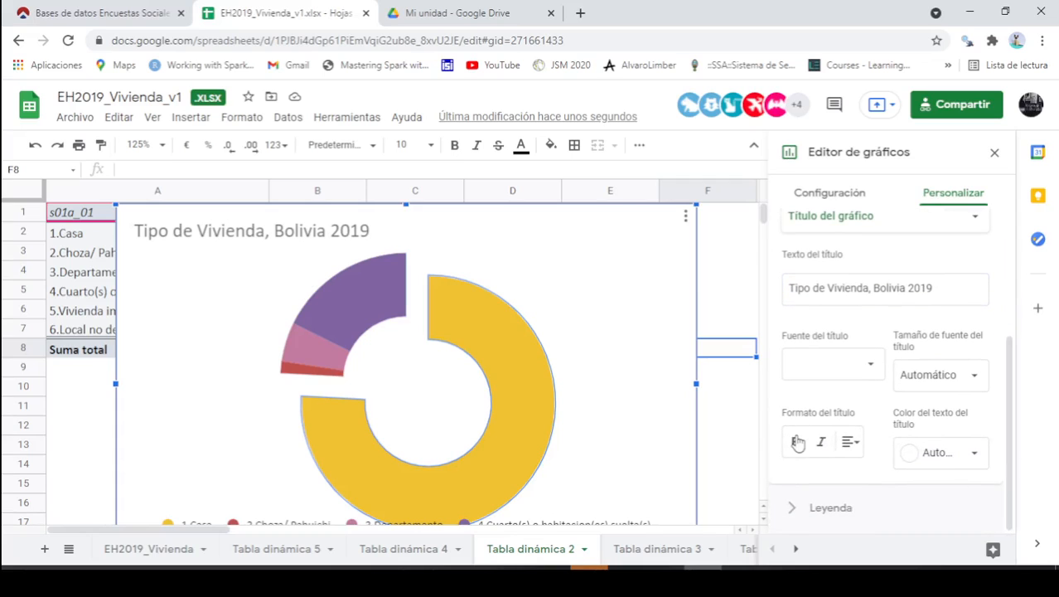
click(796, 441)
click(821, 446)
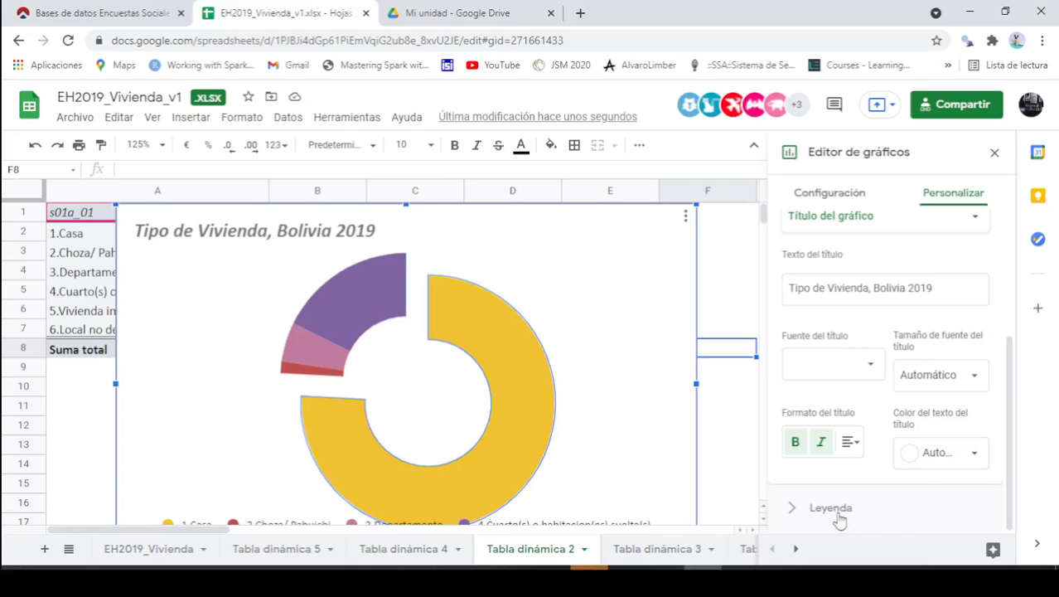
Set the chart legend's font to Wide and make its text italic.
click(793, 507)
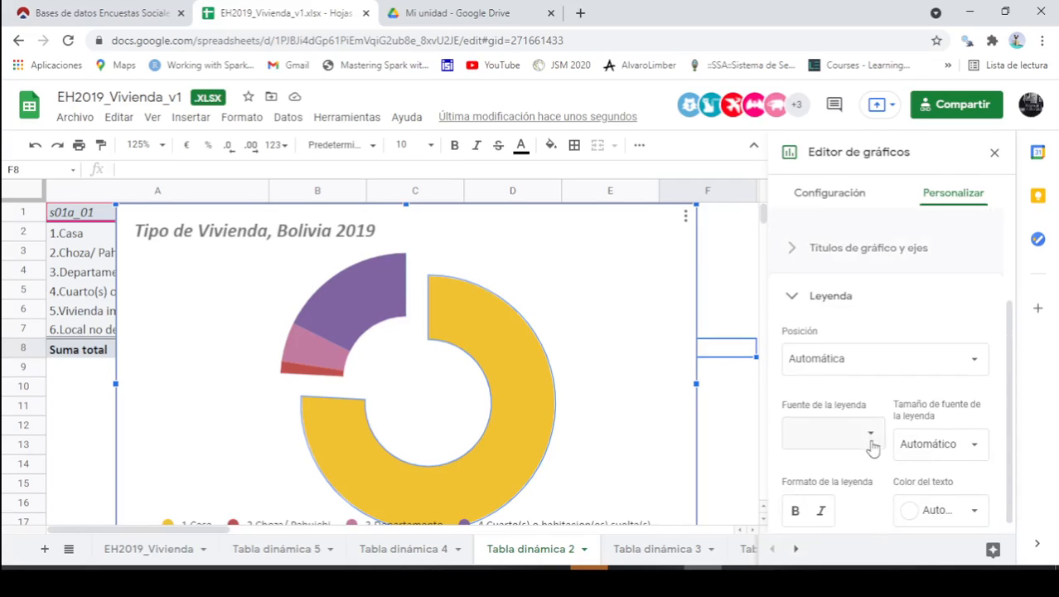
click(871, 443)
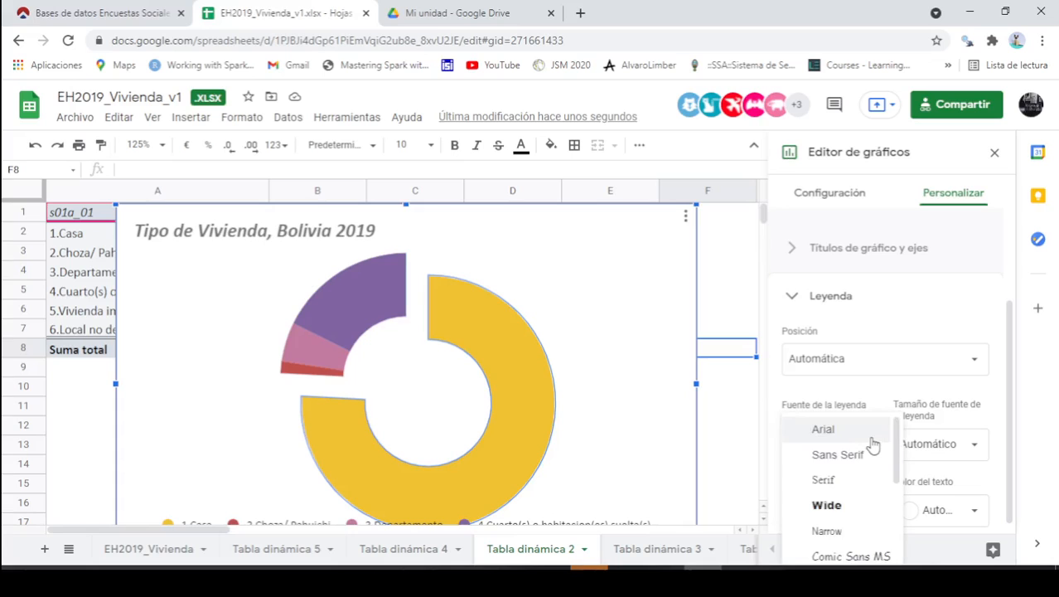
click(831, 503)
scroll(576, 439, down, 1)
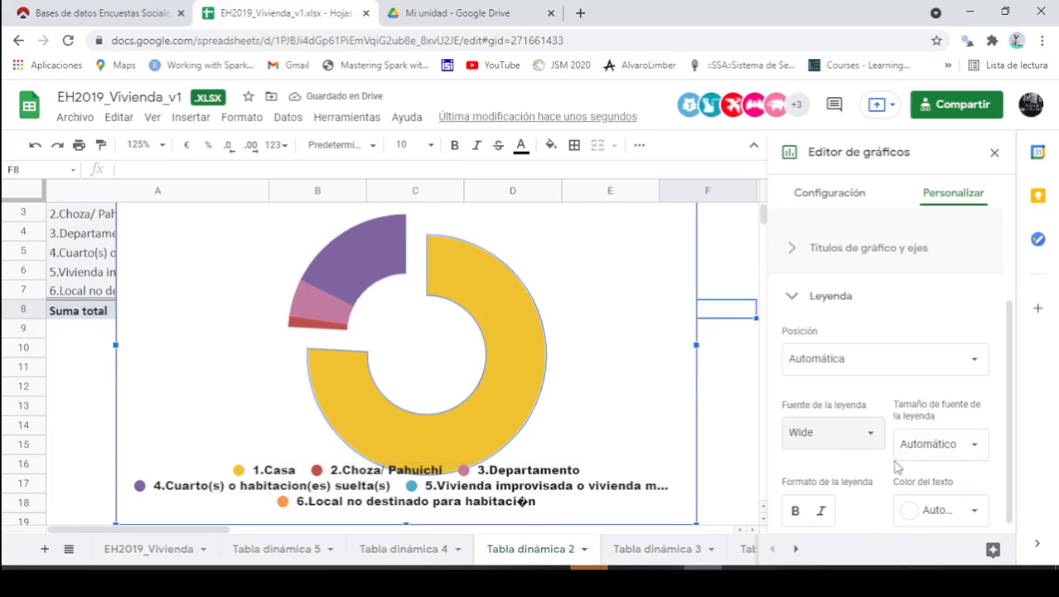
click(822, 511)
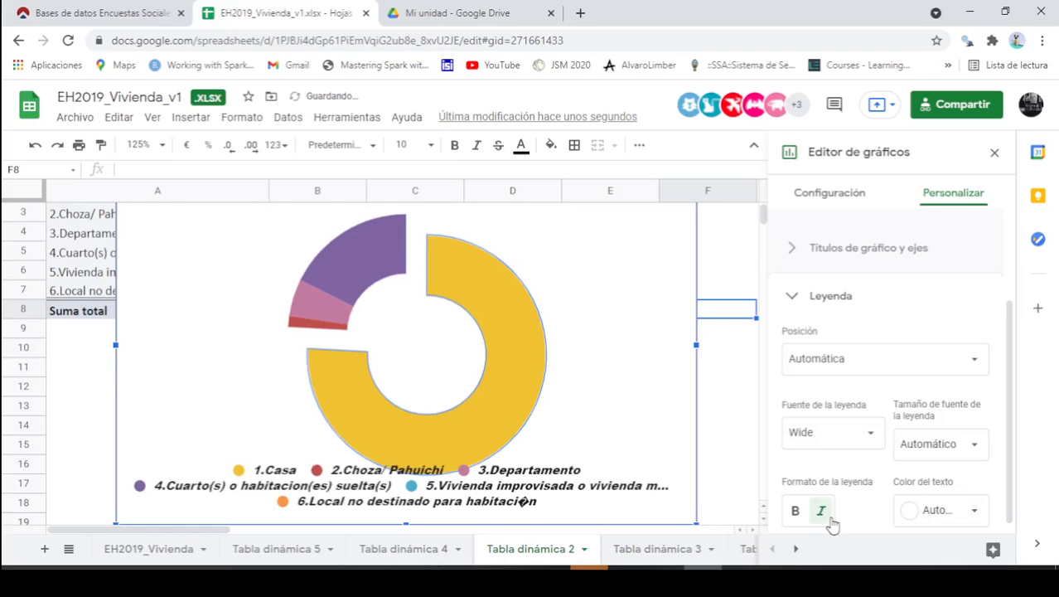
scroll(528, 389, up, 1)
scroll(563, 398, down, 1)
scroll(551, 378, up, 1)
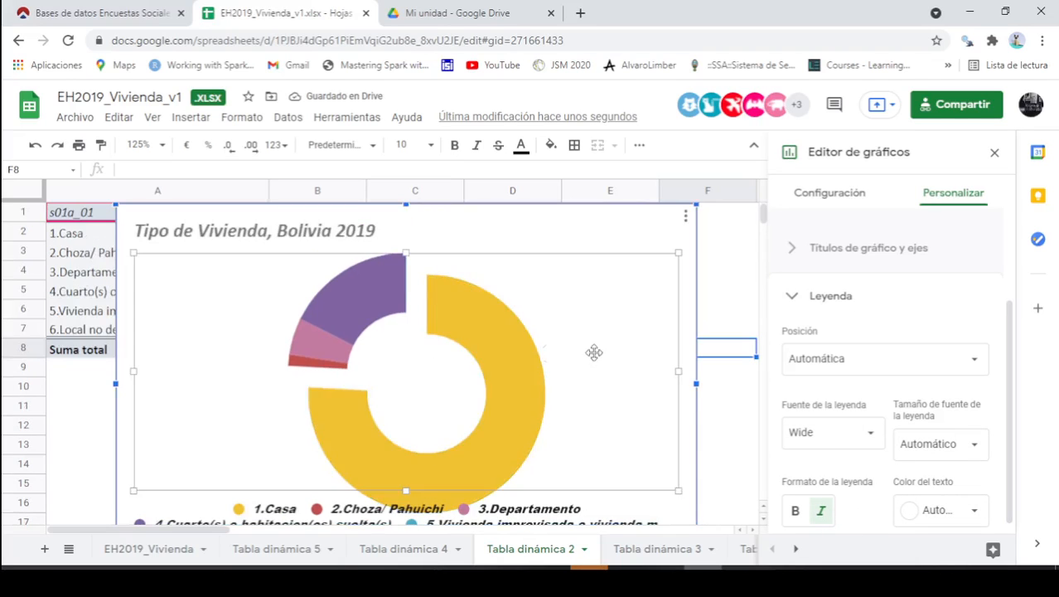
Nudge the ring slightly upward within the chart and set the 1.Casa slice's distance from the centre to 0%.
click(524, 357)
click(263, 372)
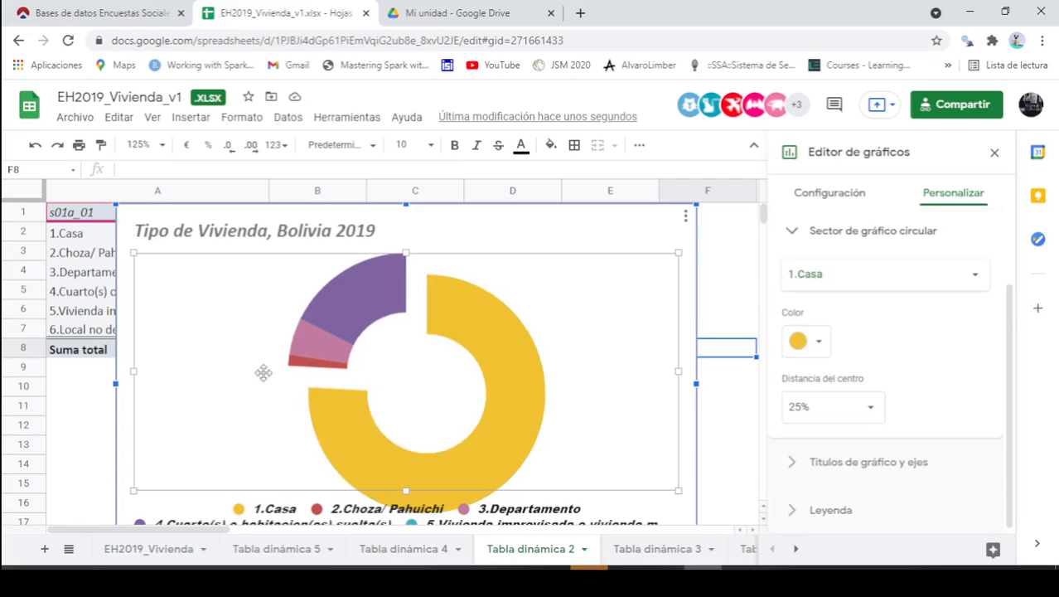
drag(222, 356, 220, 348)
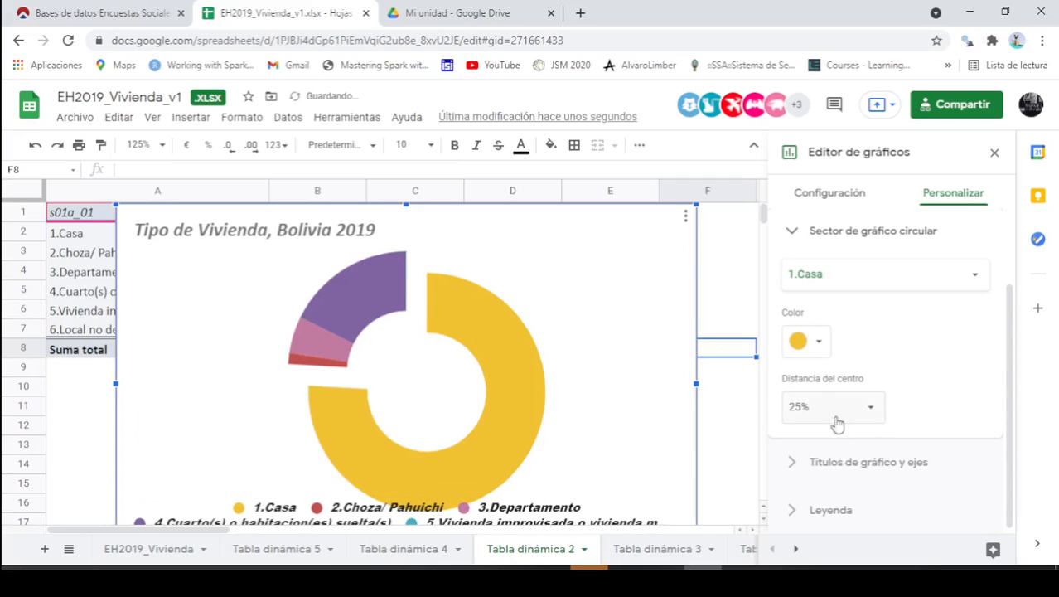
click(832, 413)
click(831, 441)
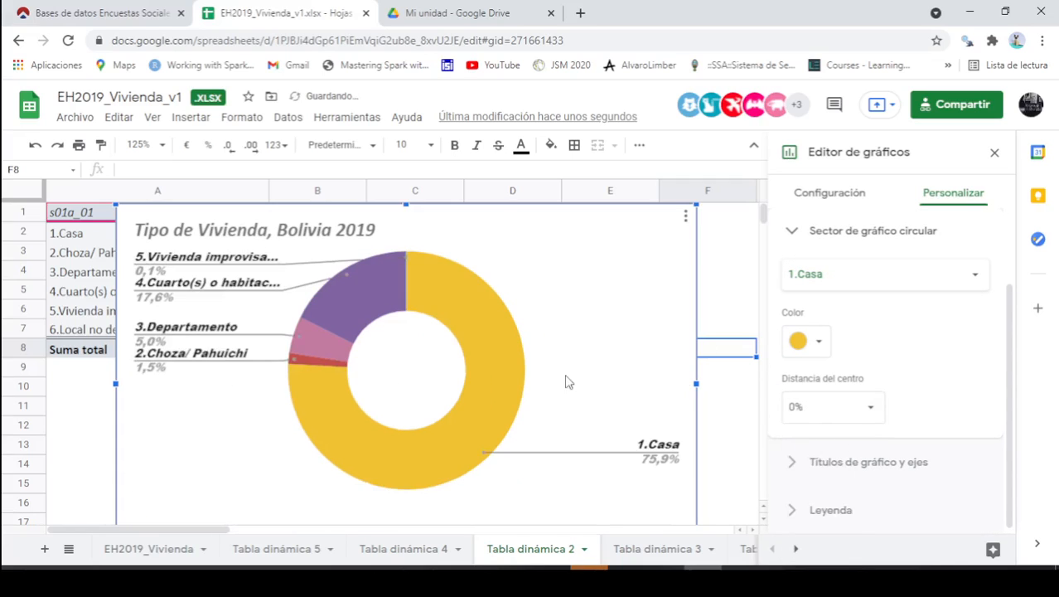
scroll(537, 415, down, 2)
scroll(511, 393, up, 2)
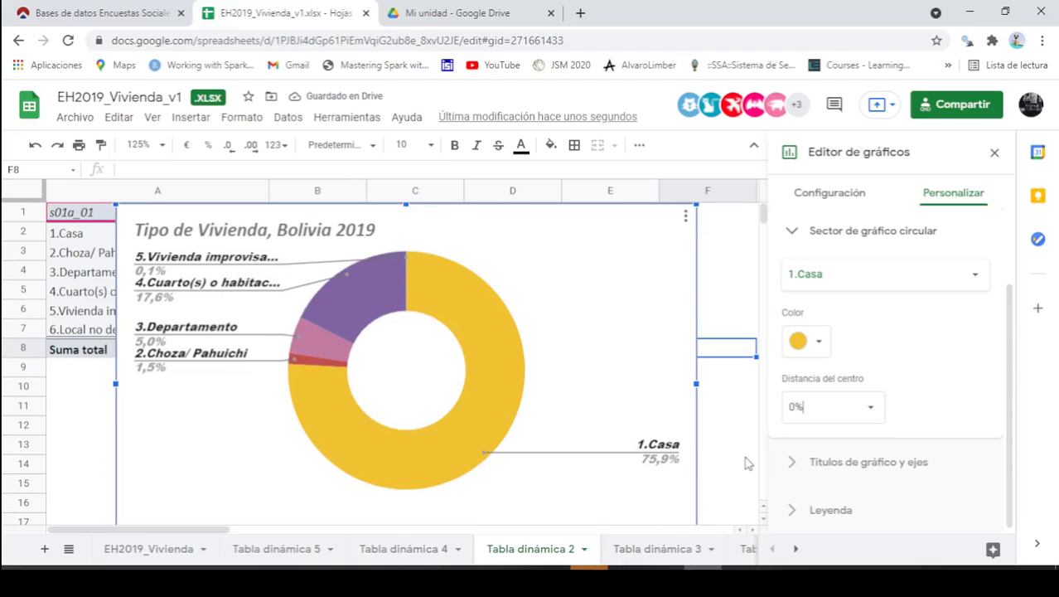
Download the ring chart as a PNG image, view the downloaded picture and close it.
click(686, 217)
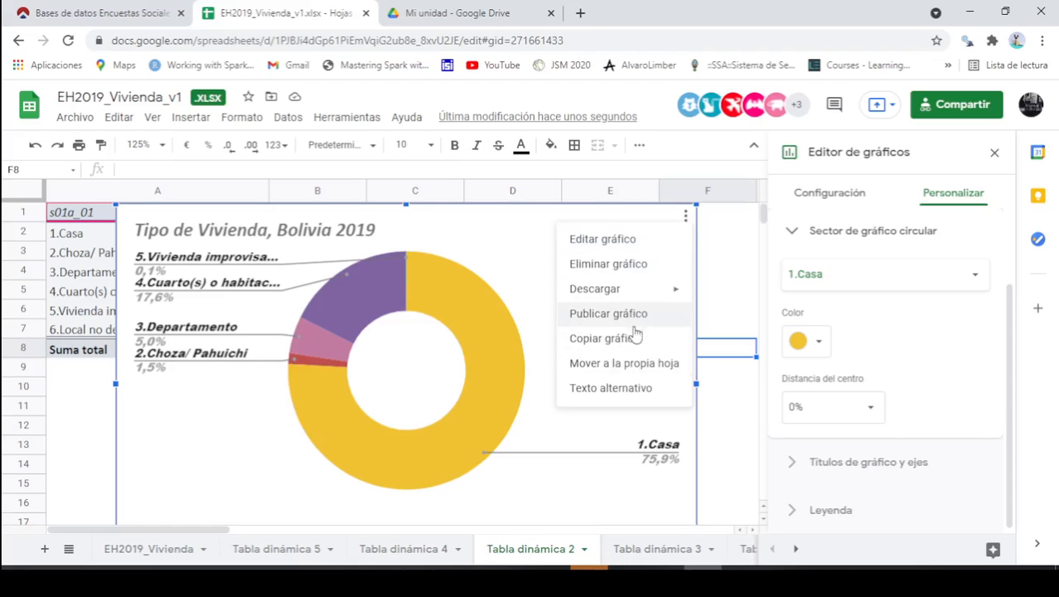
mouse_move(643, 291)
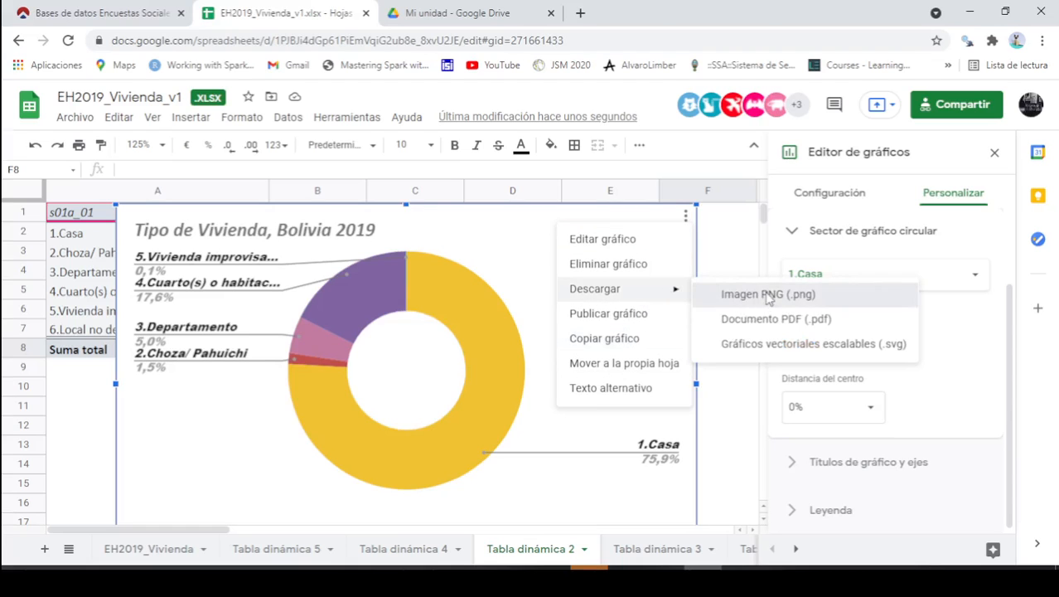
click(767, 297)
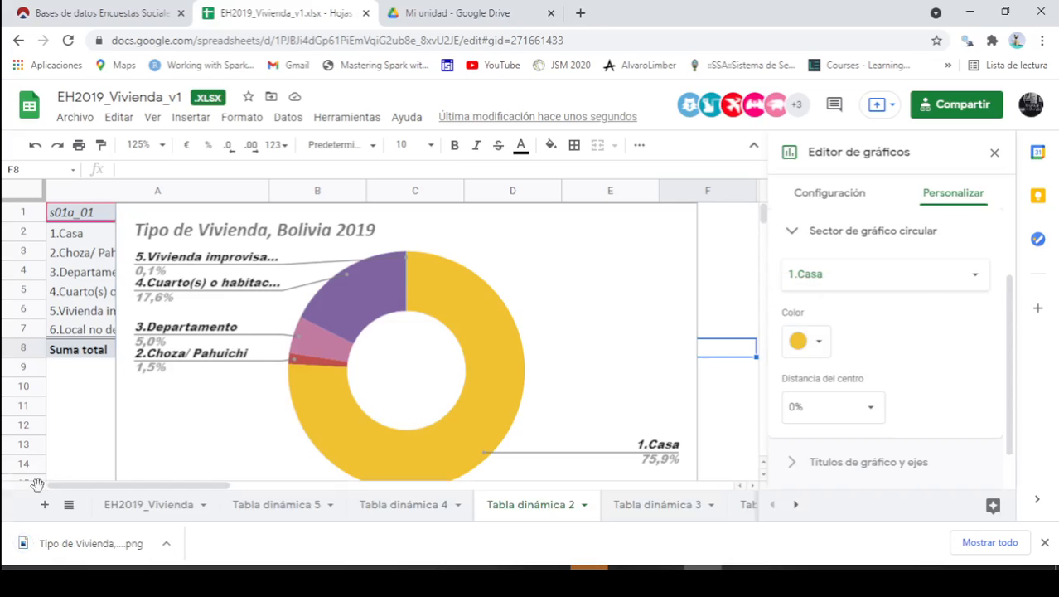
click(83, 545)
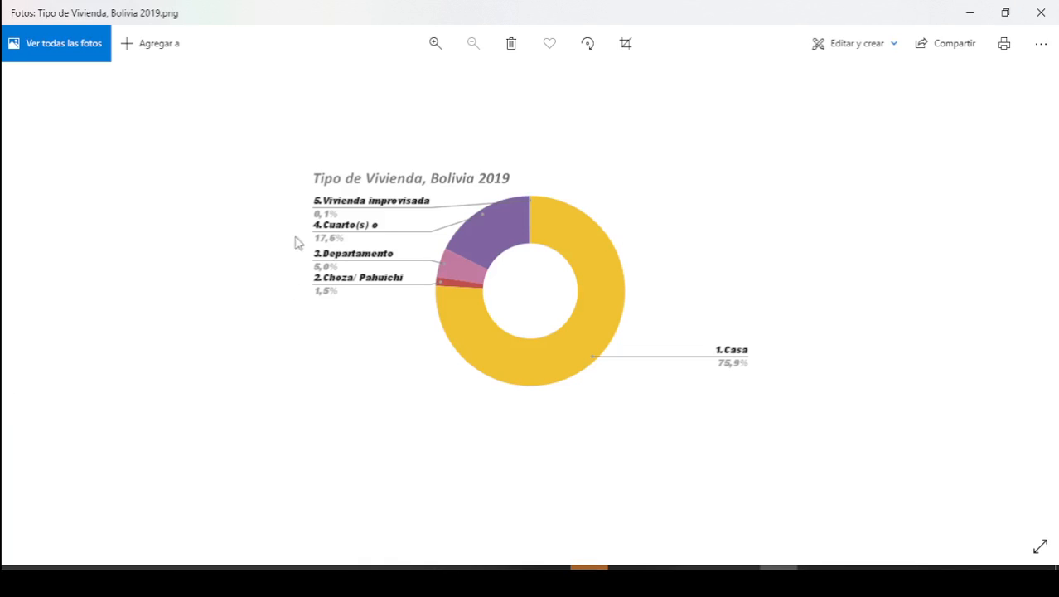
click(1040, 12)
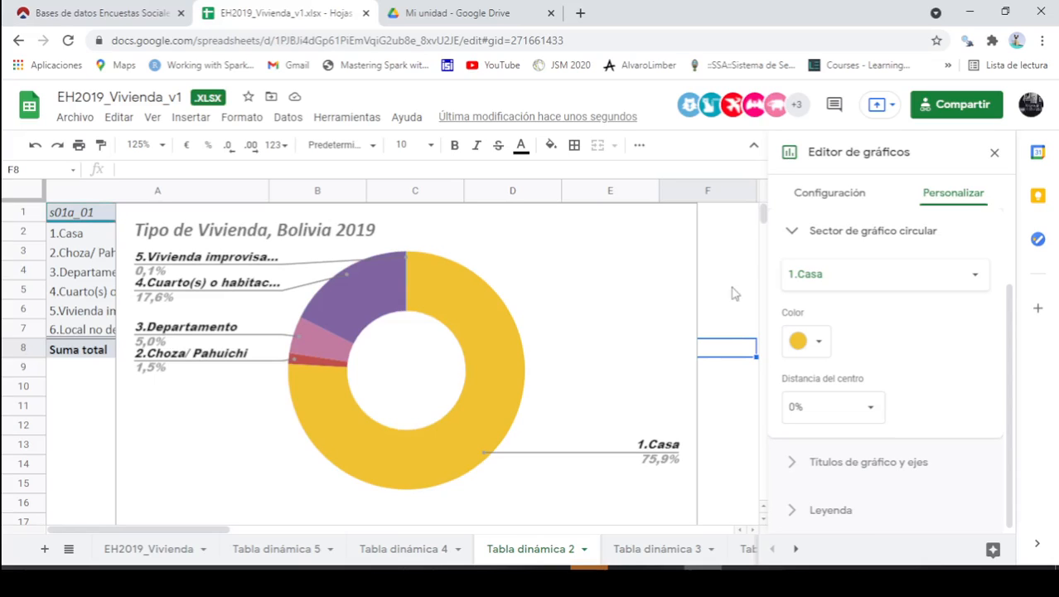
Close the chart editor, shrink the ring chart and place it beside the dwelling-type table, clear of the Porcentaje column.
click(998, 155)
click(633, 273)
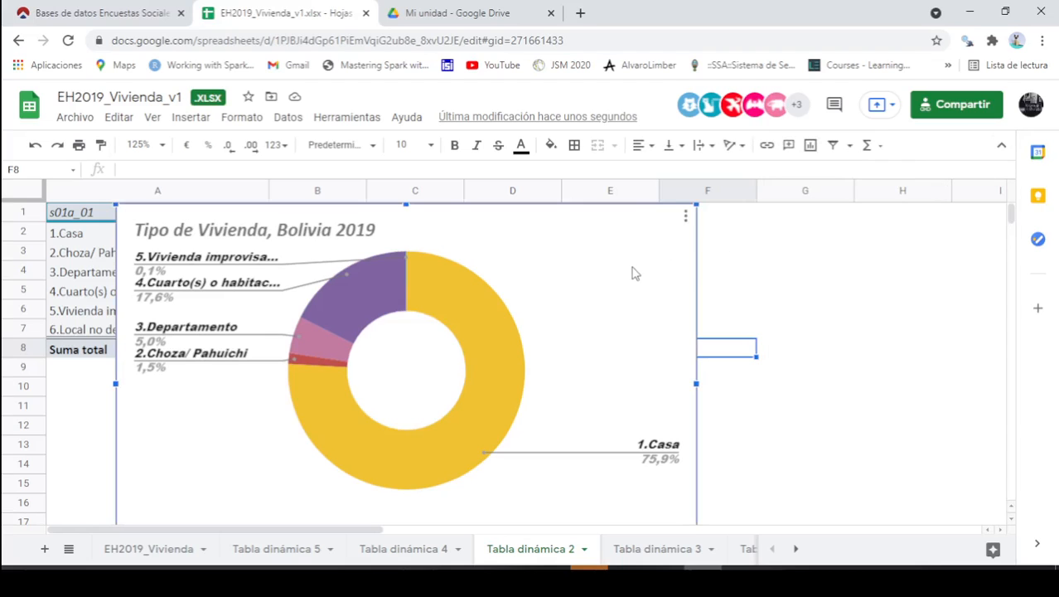
drag(696, 204, 666, 222)
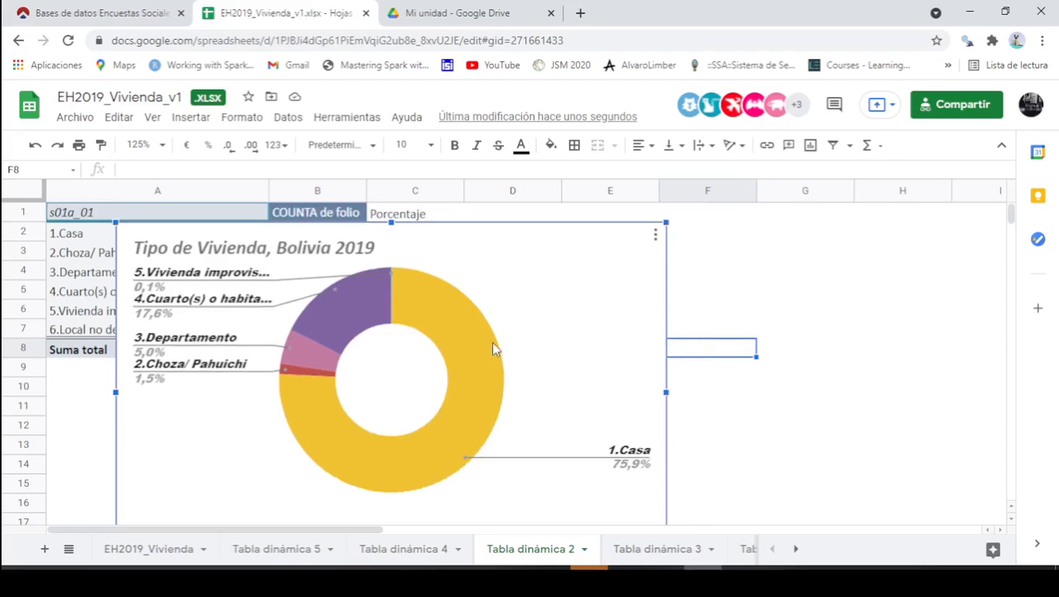
drag(493, 343, 940, 265)
scroll(616, 402, up, 1)
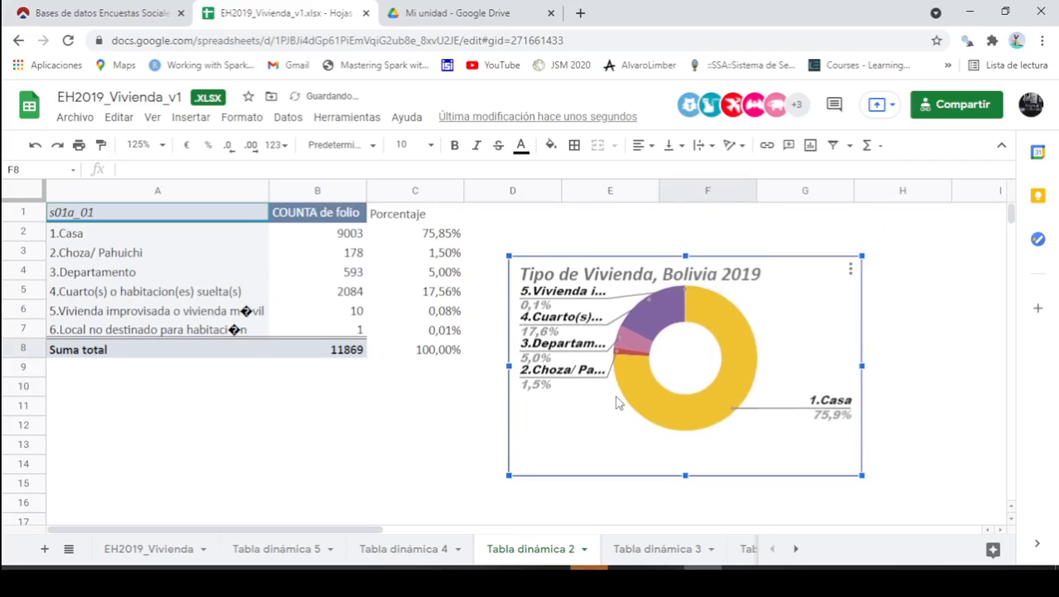
drag(756, 338, 802, 270)
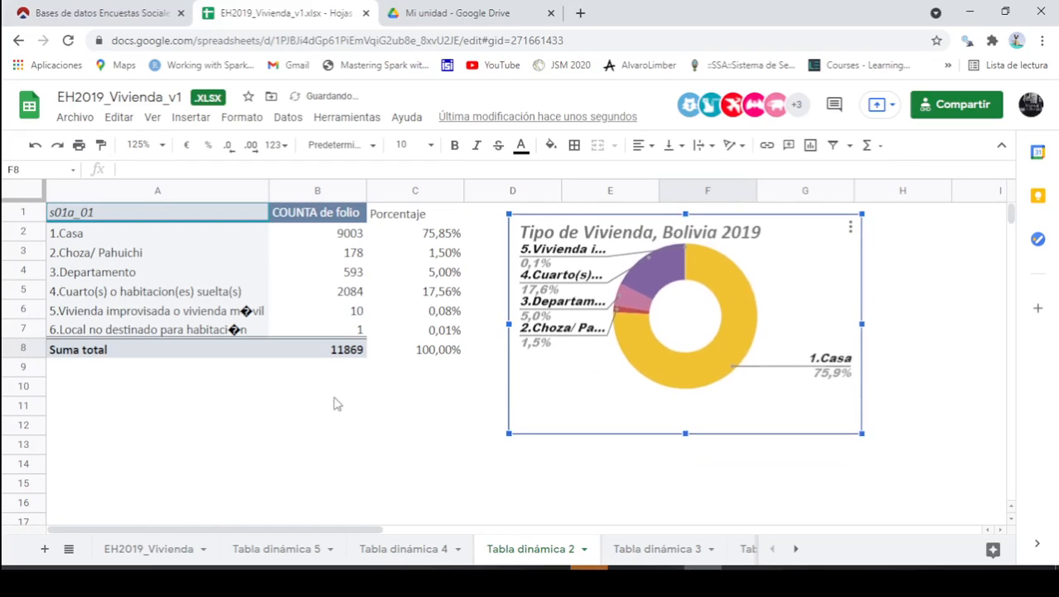
click(295, 428)
Check the EH2019_Vivienda_v1.xlsx file in the Base EH2019 folder in File Explorer and return to the spreadsheet in Chrome.
click(642, 385)
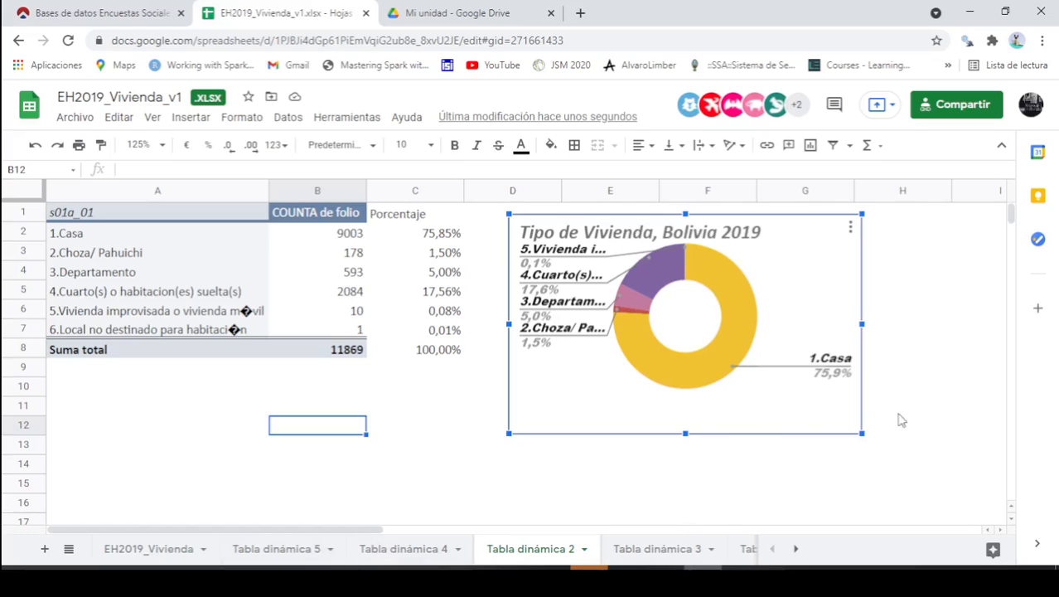
click(211, 578)
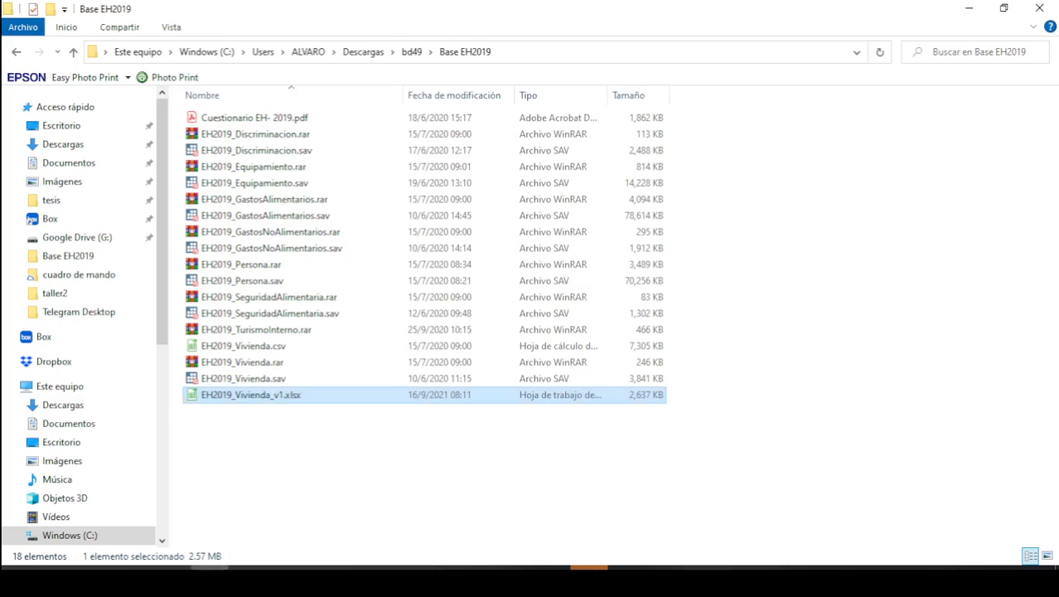
click(300, 482)
click(320, 397)
click(588, 579)
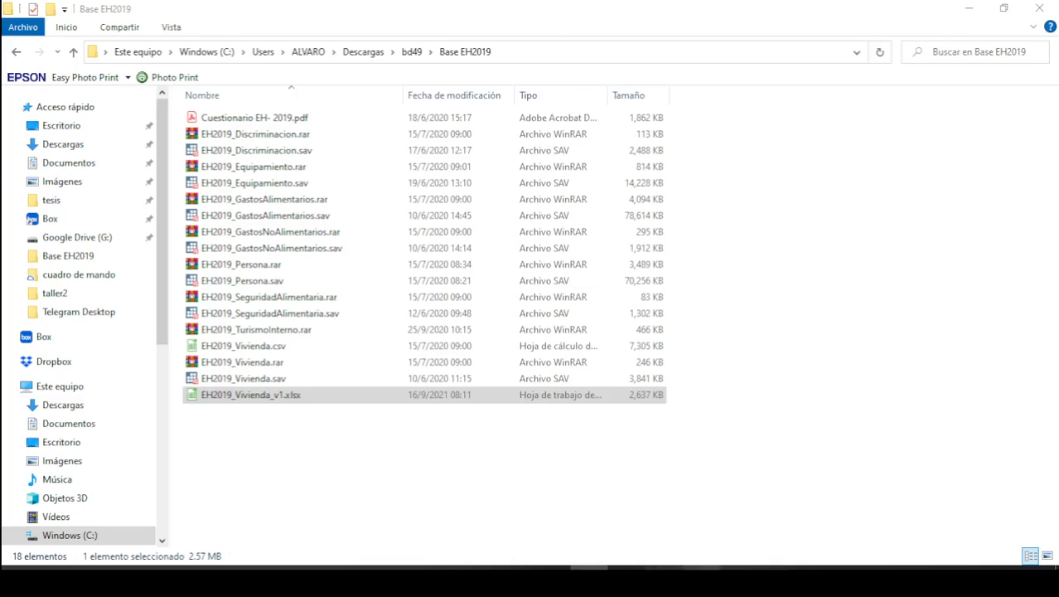
click(703, 578)
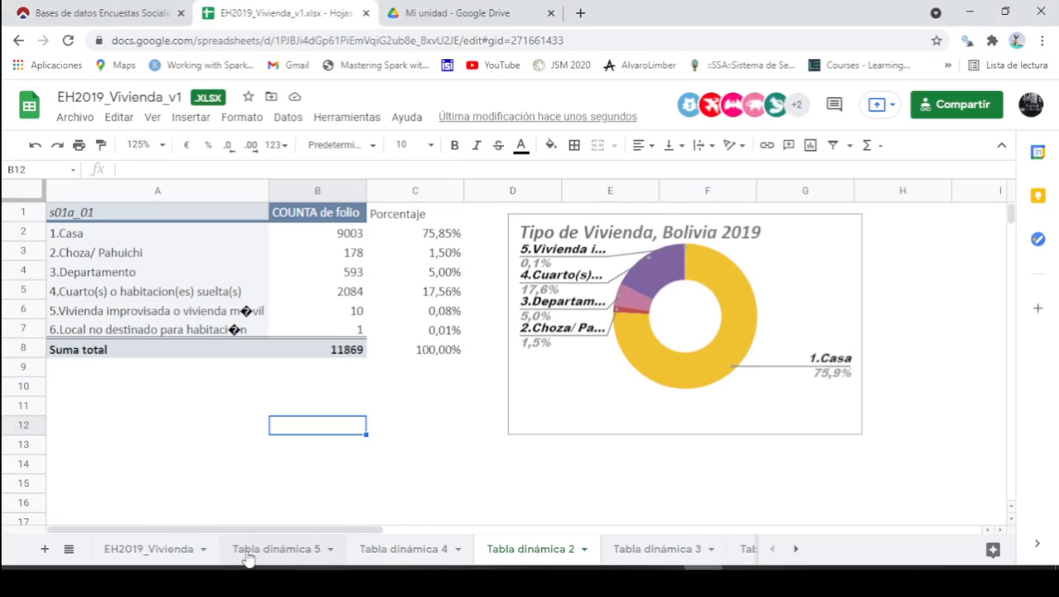
click(796, 549)
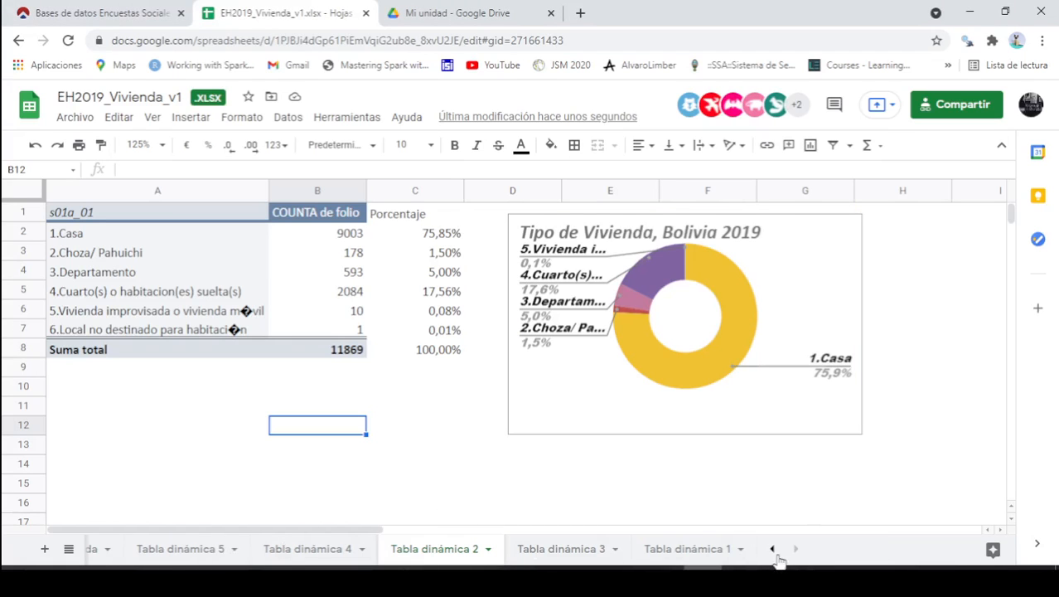
click(773, 549)
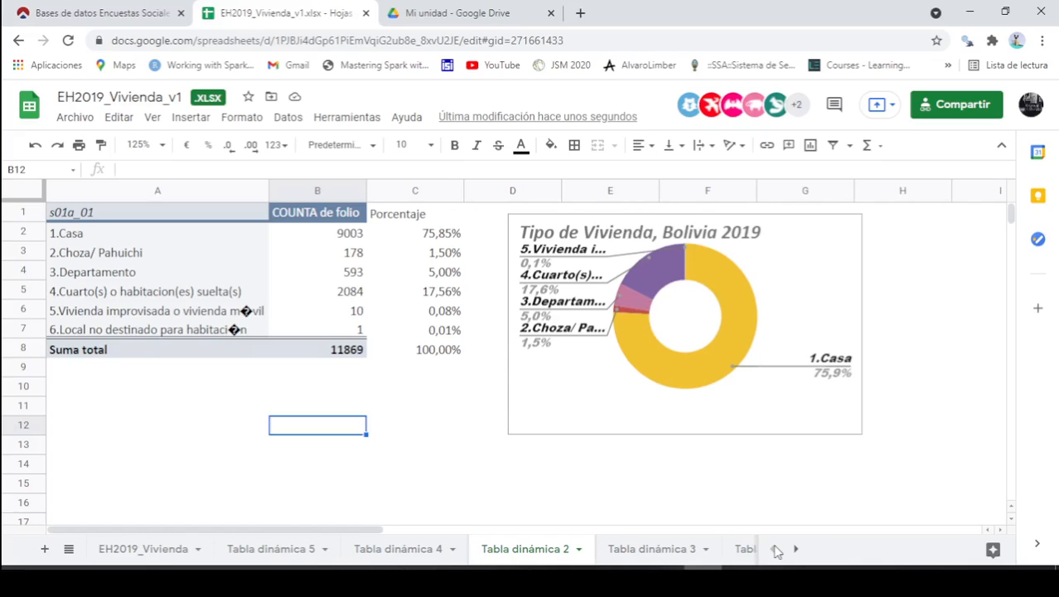
mouse_move(699, 568)
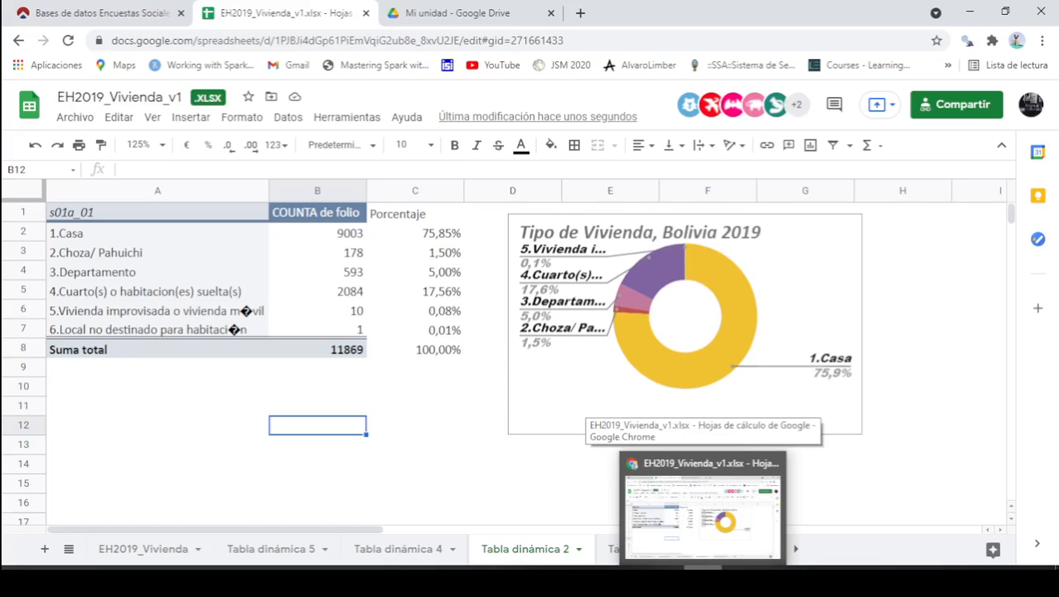
mouse_move(665, 568)
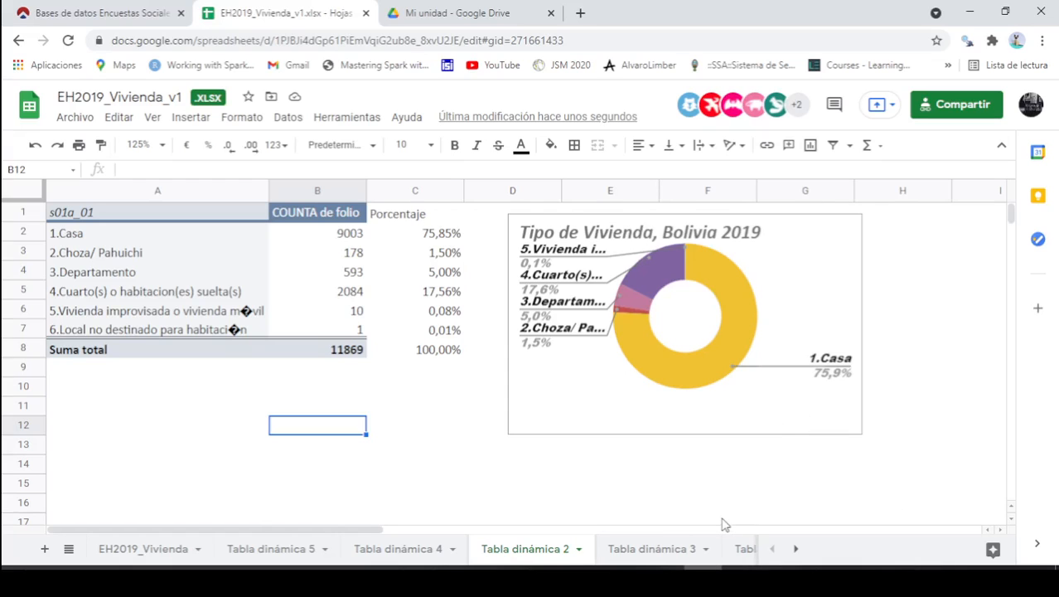
click(322, 292)
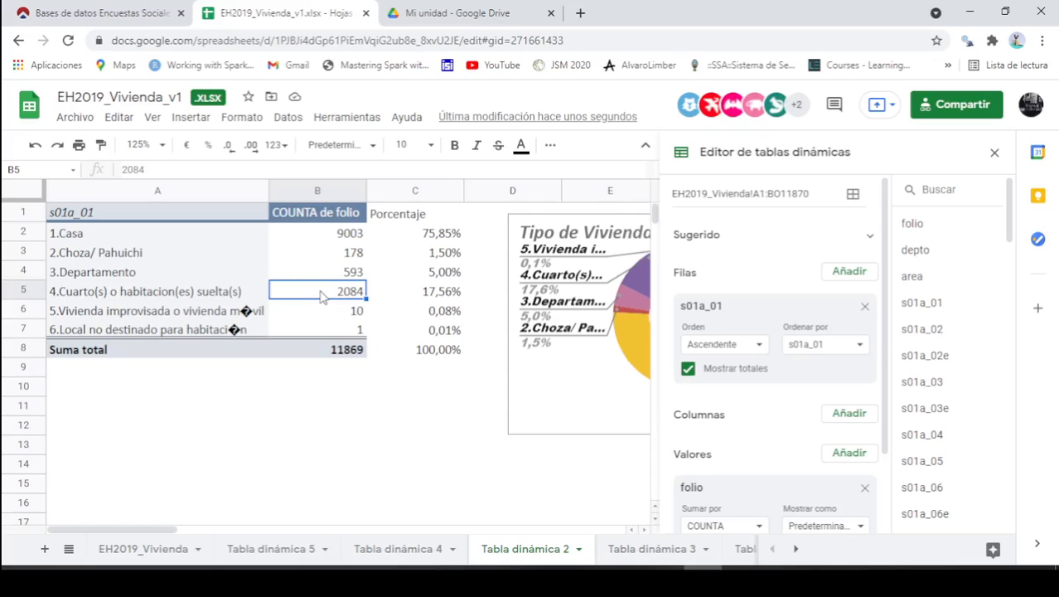
click(995, 155)
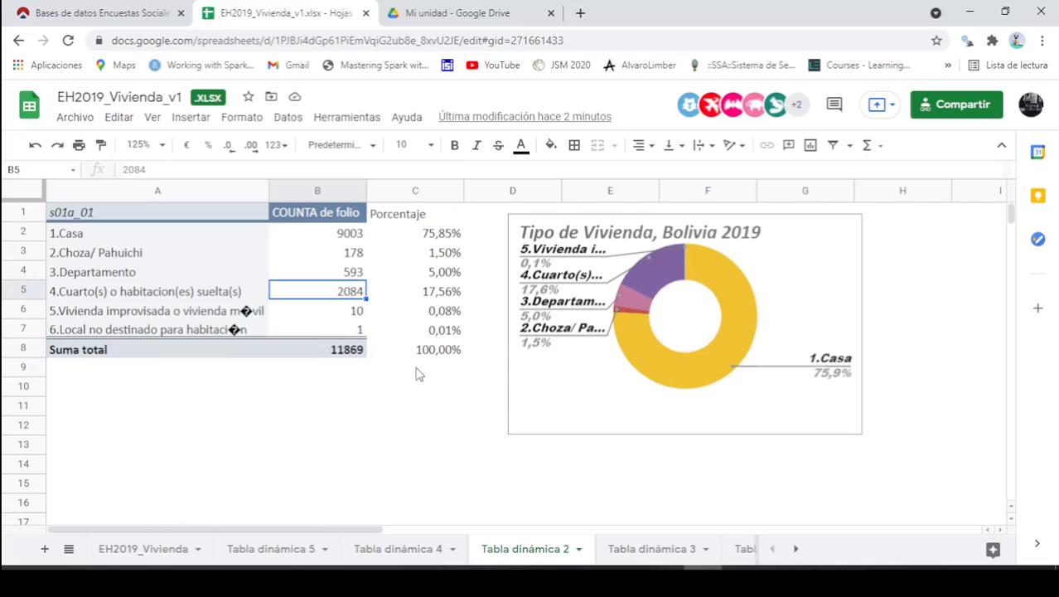
Create a pivot table on a new sheet from the EH2019_Vivienda data range A1:BO11870.
click(151, 550)
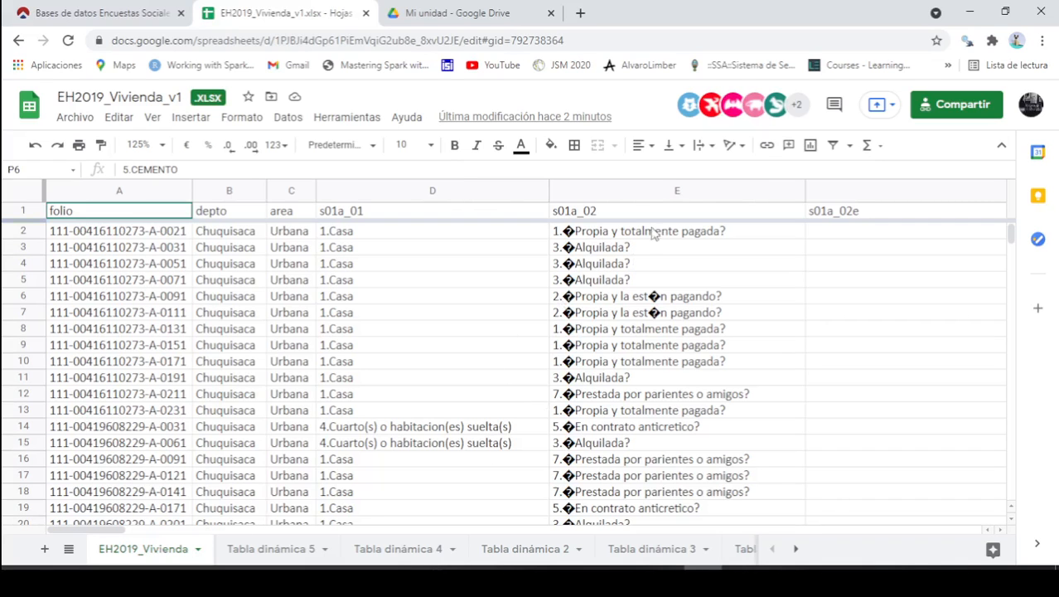
click(299, 120)
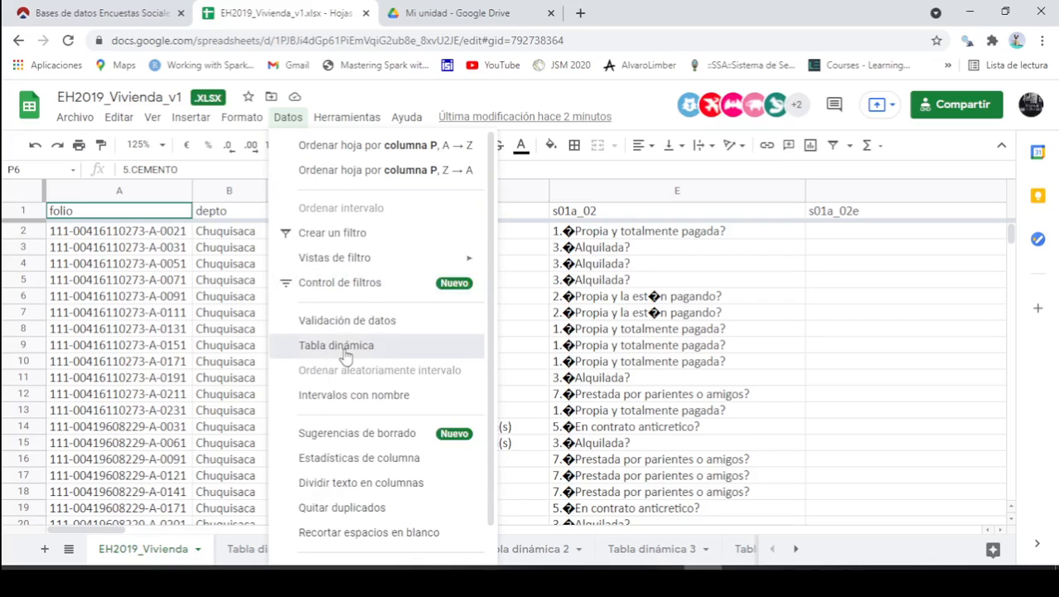
click(346, 347)
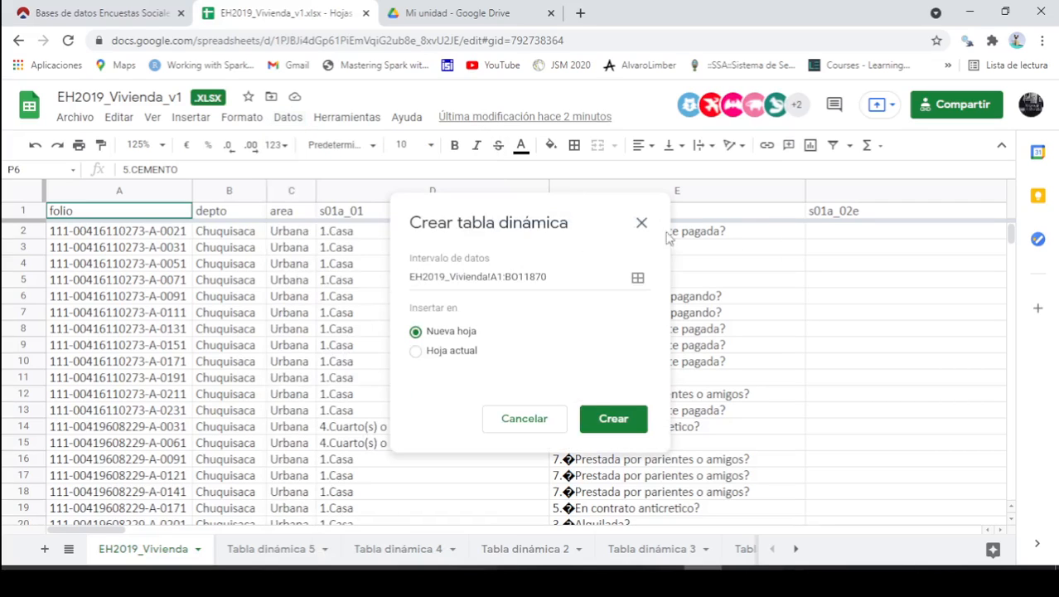
click(601, 424)
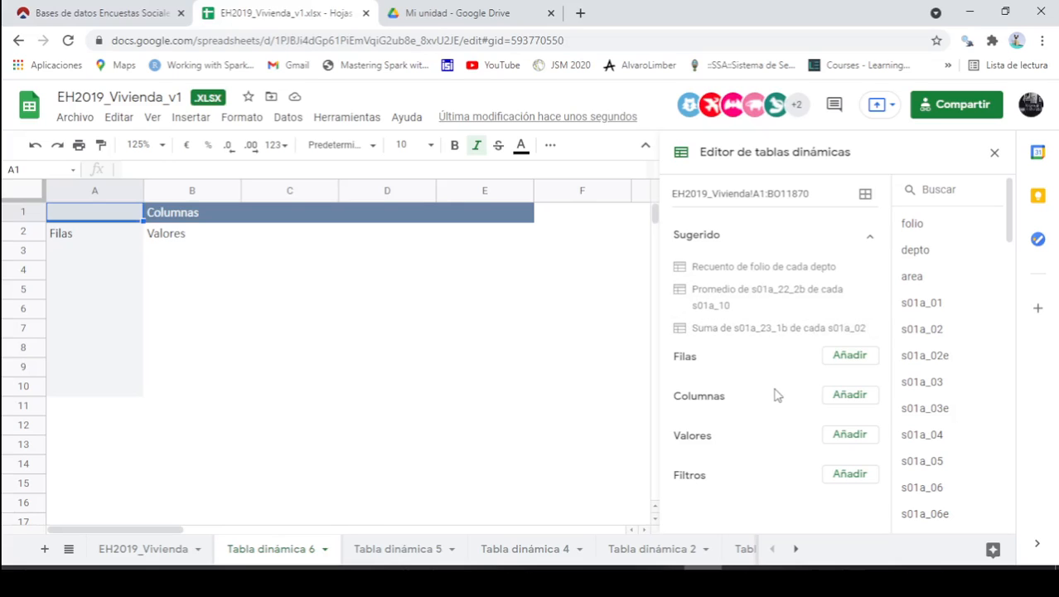
Switch to the Cuestionario EH- 2019.pdf questionnaire in Adobe Acrobat Reader to consult the housing characteristics questions.
key(alt+Tab)
key(alt+Tab)
key(alt+Tab)
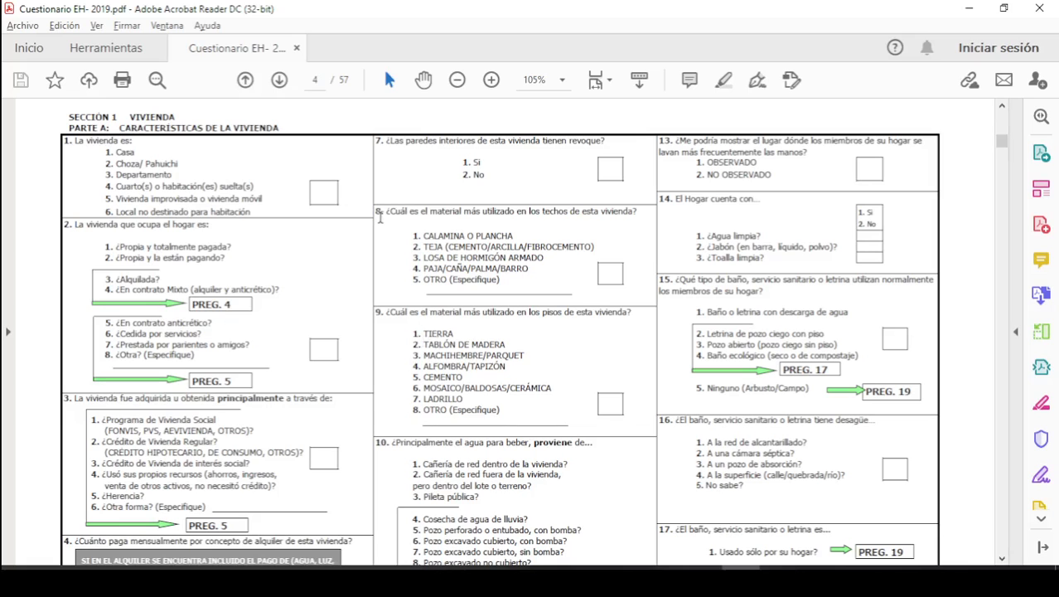
Consult question 10 on the source of drinking water in the questionnaire, then return to the pivot table spreadsheet.
scroll(362, 258, down, 2)
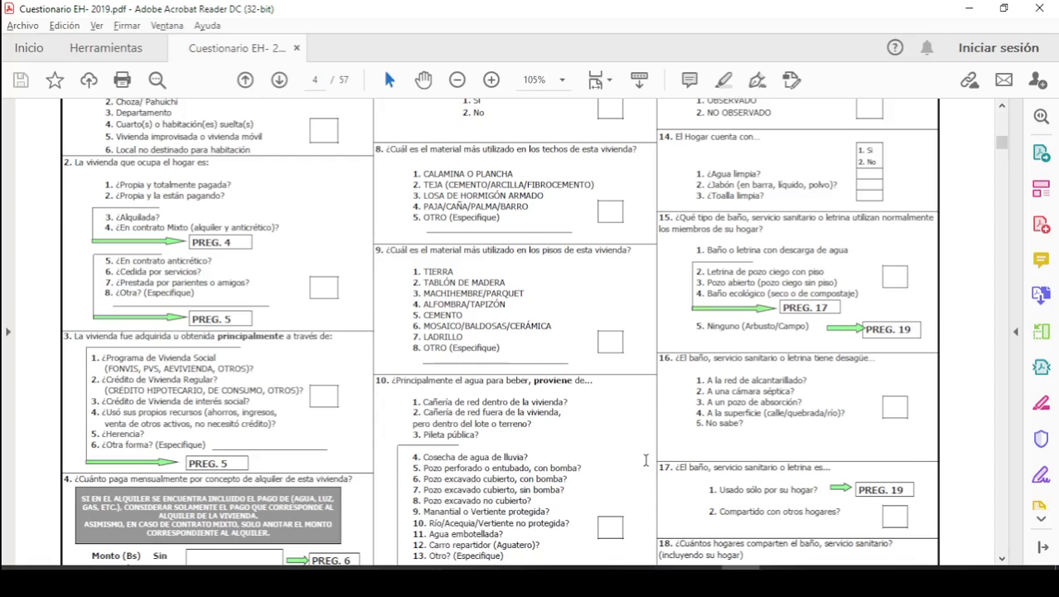
scroll(643, 462, down, 1)
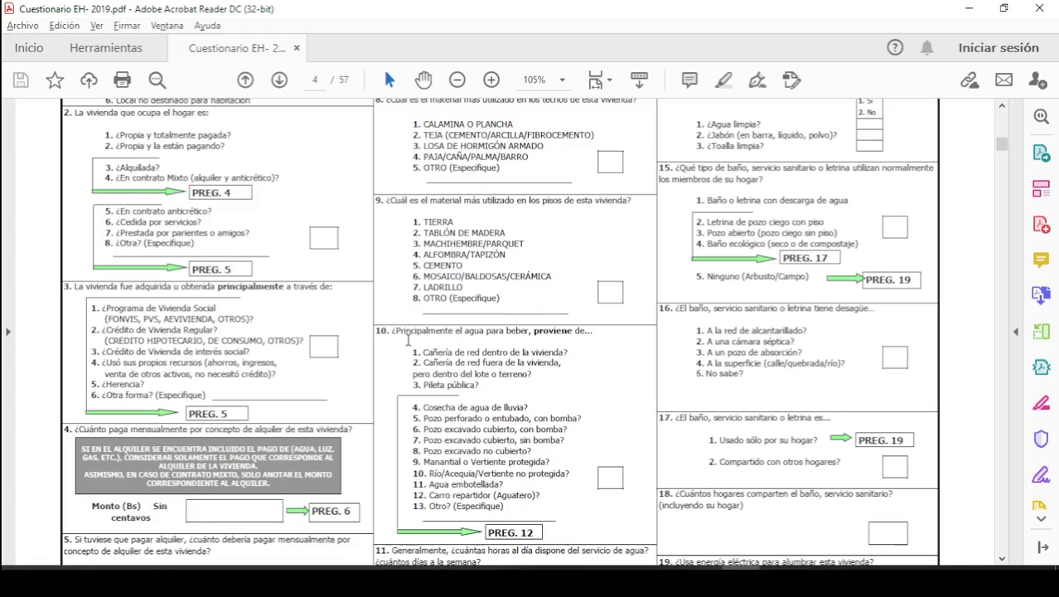
click(971, 12)
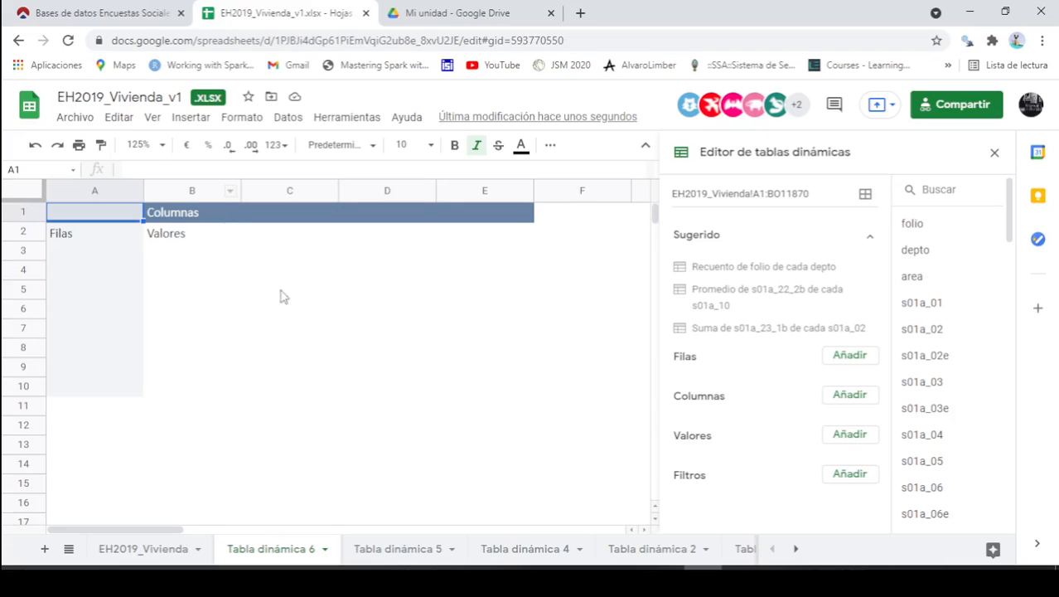
Add the s01a_10 field to the pivot table's rows and fit column A to its contents.
click(830, 361)
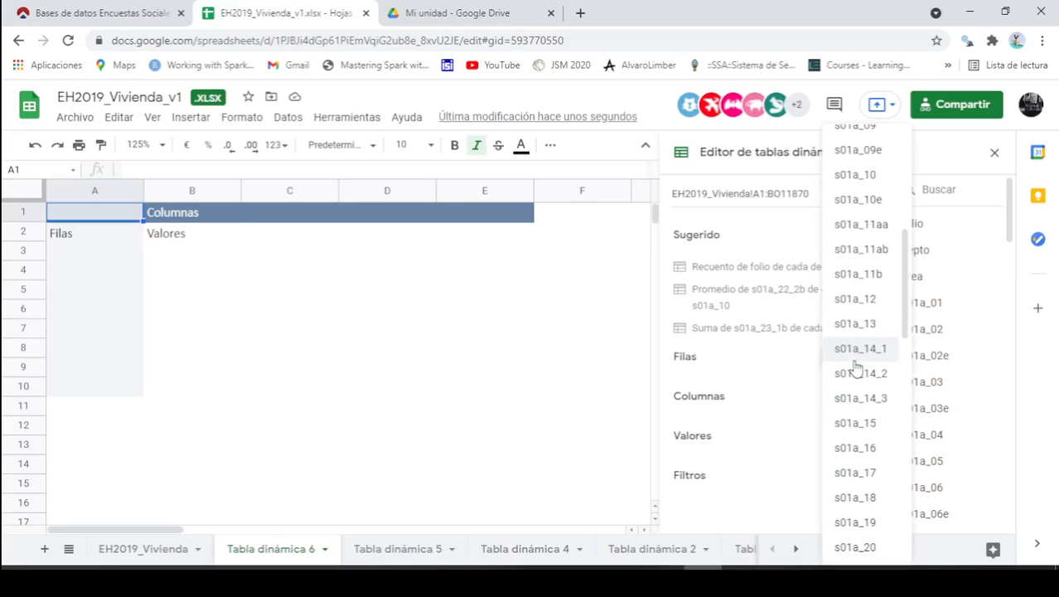
scroll(870, 282, up, 1)
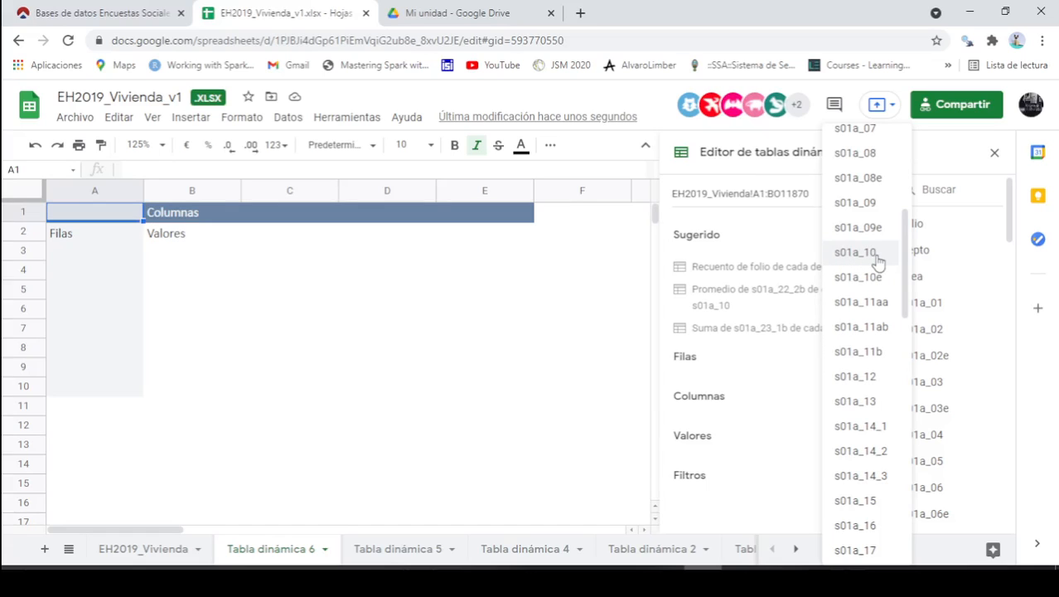
click(877, 260)
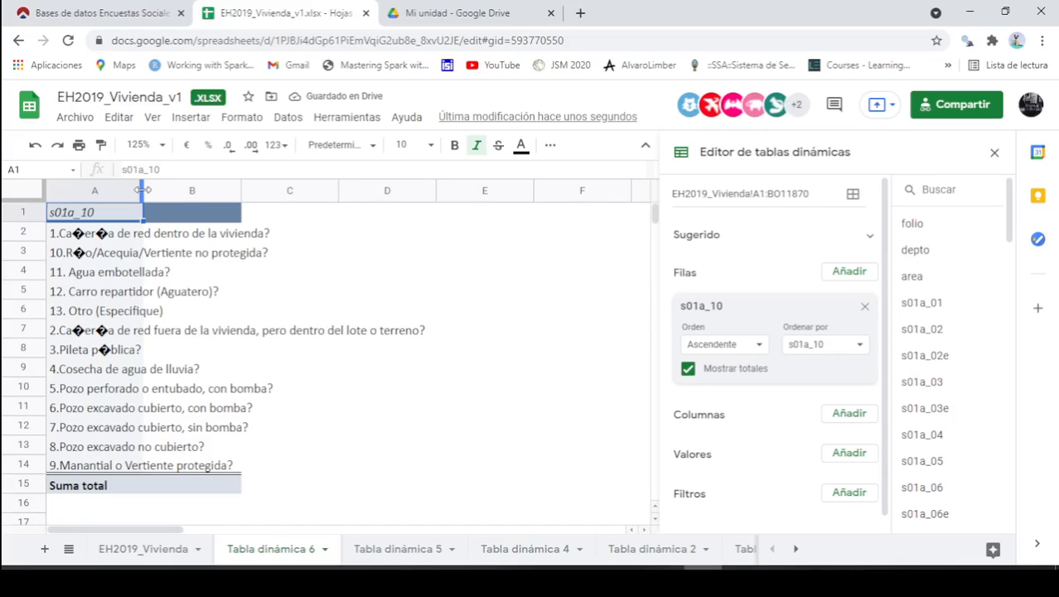
double_click(142, 191)
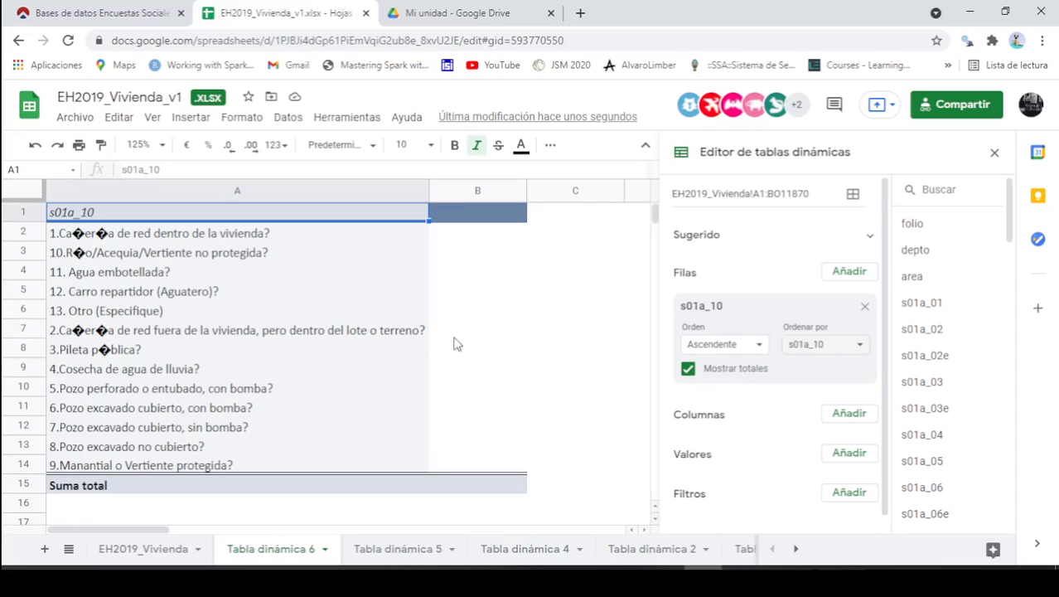
Add the area field to the pivot table's columns.
click(848, 413)
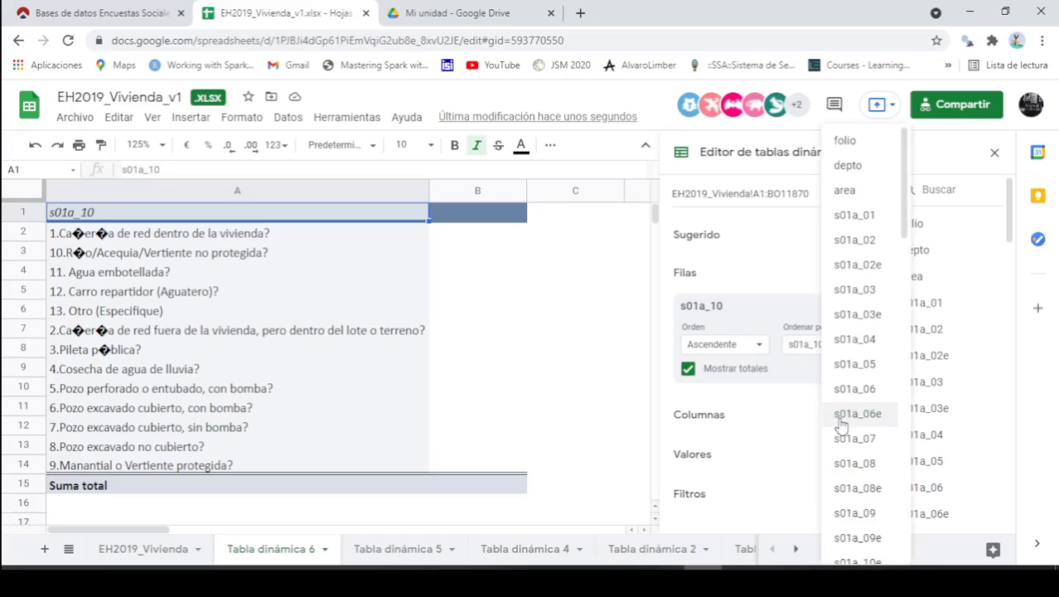
click(847, 190)
scroll(759, 400, down, 1)
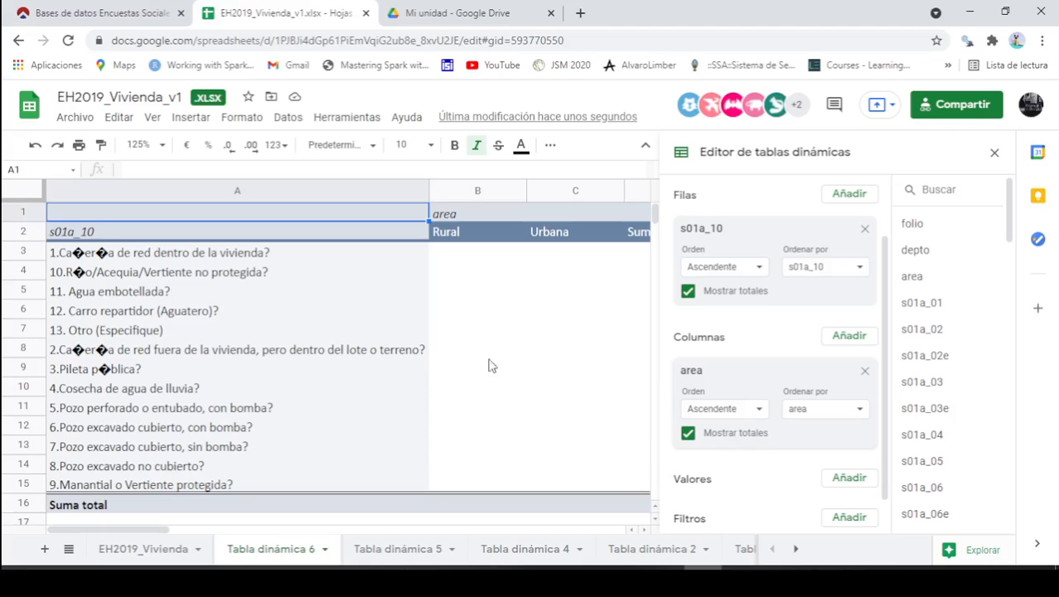
scroll(789, 447, down, 1)
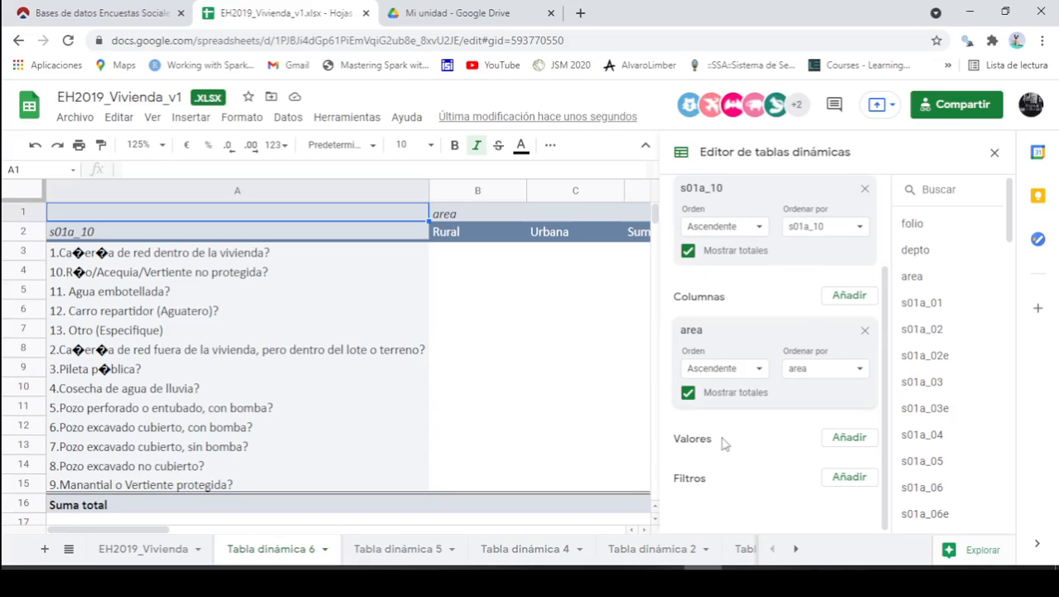
click(857, 439)
click(862, 437)
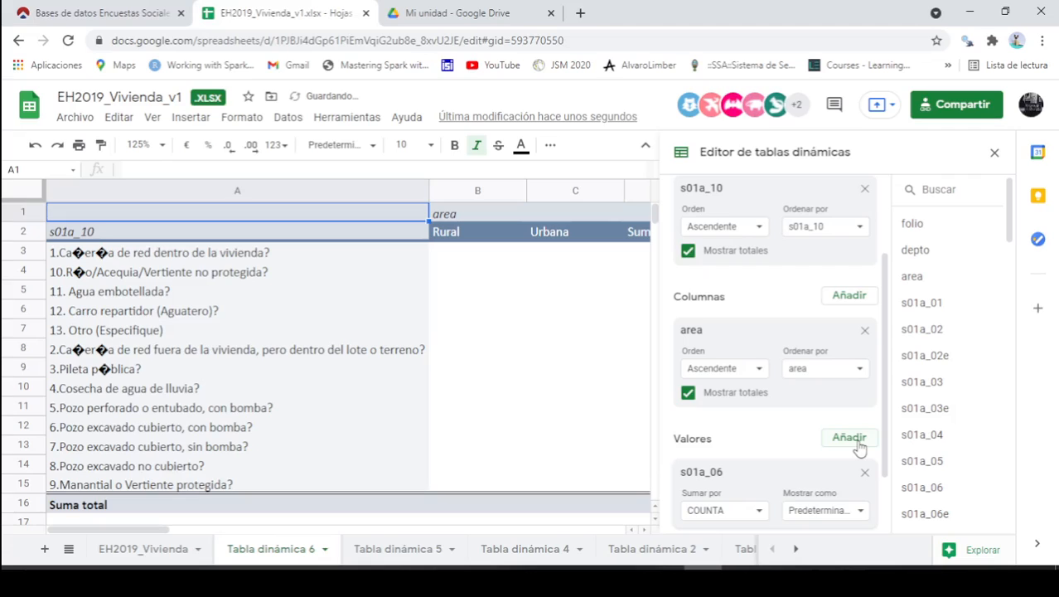
scroll(859, 446, down, 2)
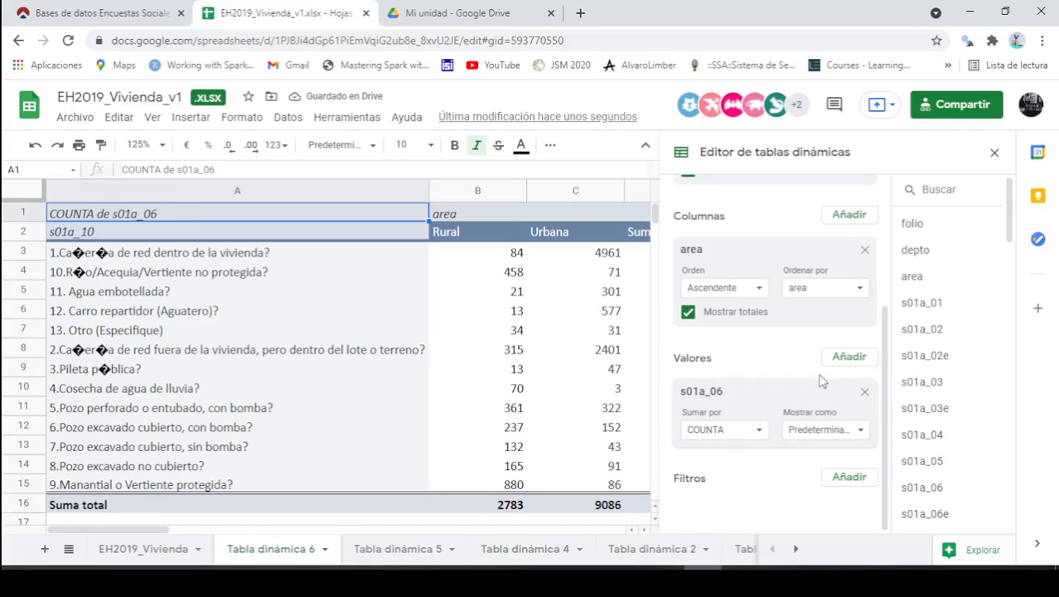
click(865, 391)
Add the folio field as the pivot table's value, summarised by COUNTA, and close the pivot table editor.
click(847, 436)
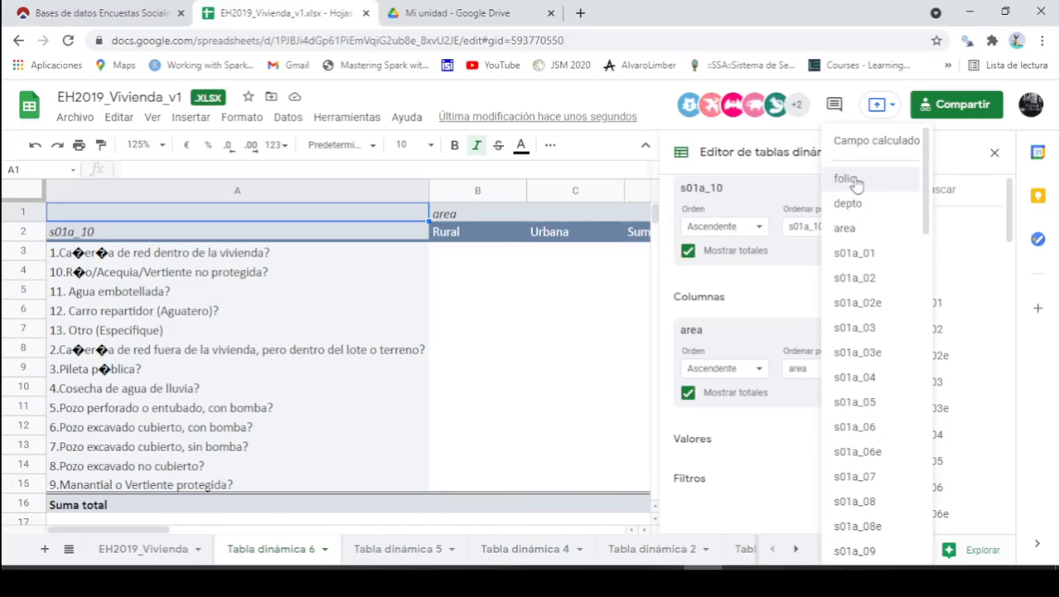
click(853, 181)
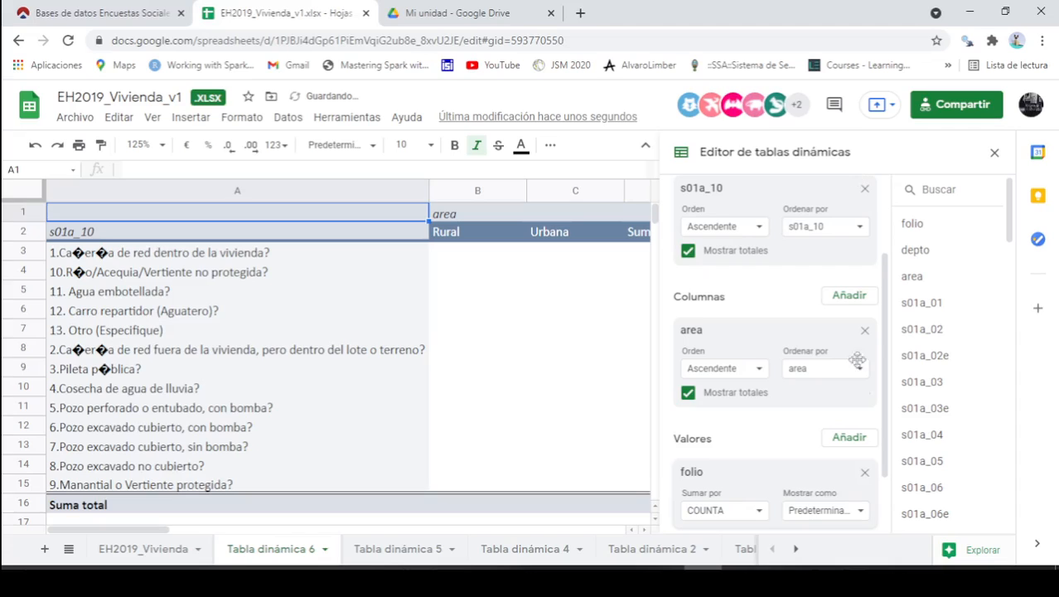
scroll(705, 473, down, 1)
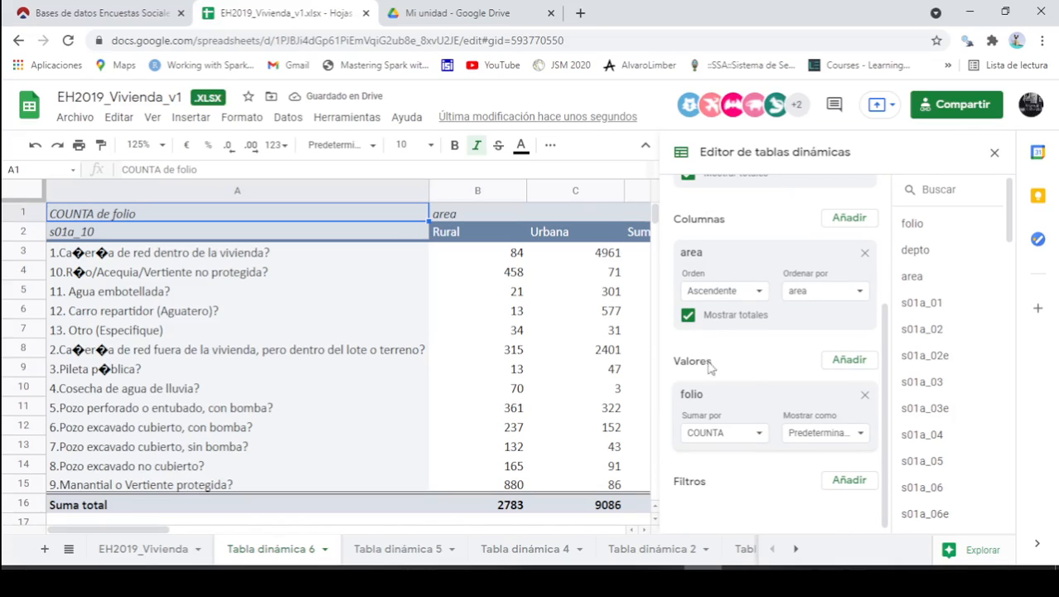
click(995, 153)
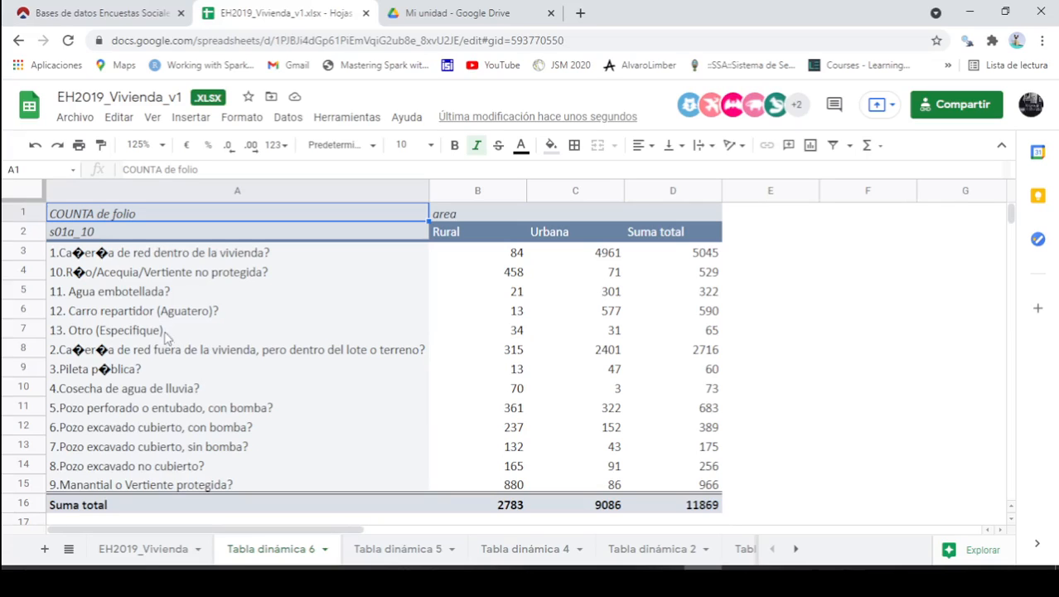
Compare the rural and urban counts for Carro repartidor (Aguatero) with the whole pivot table in view.
click(489, 312)
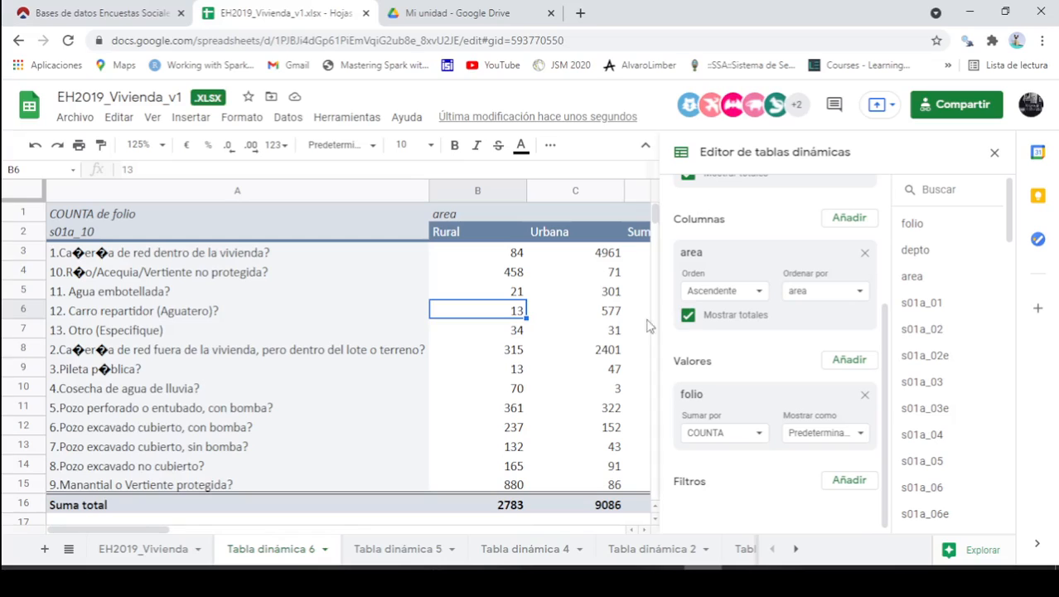
click(568, 317)
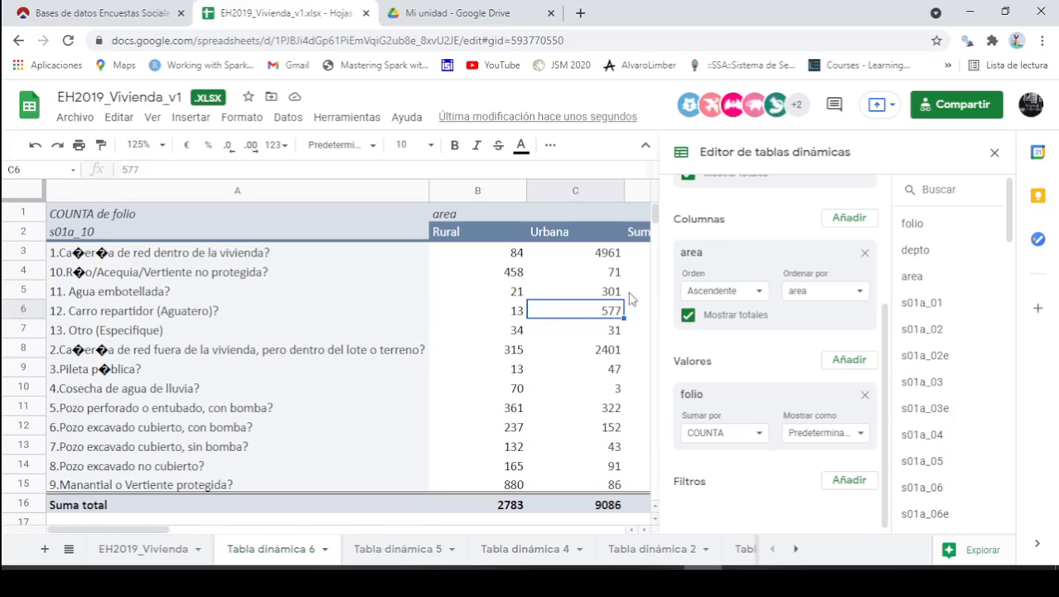
click(995, 153)
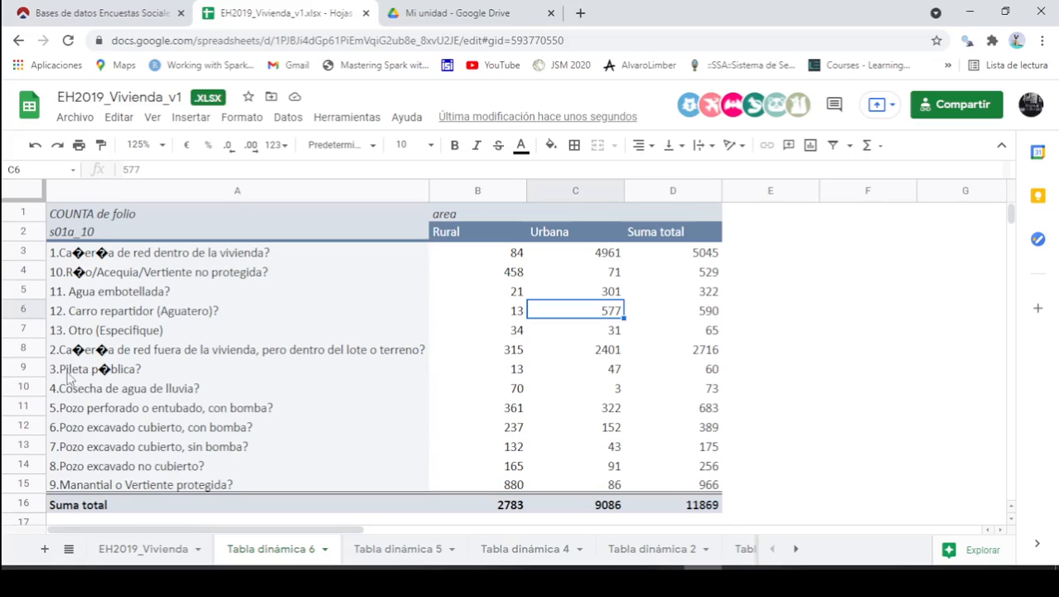
Add depto as a second row field below s01a_10 and close the pivot table editor.
click(303, 291)
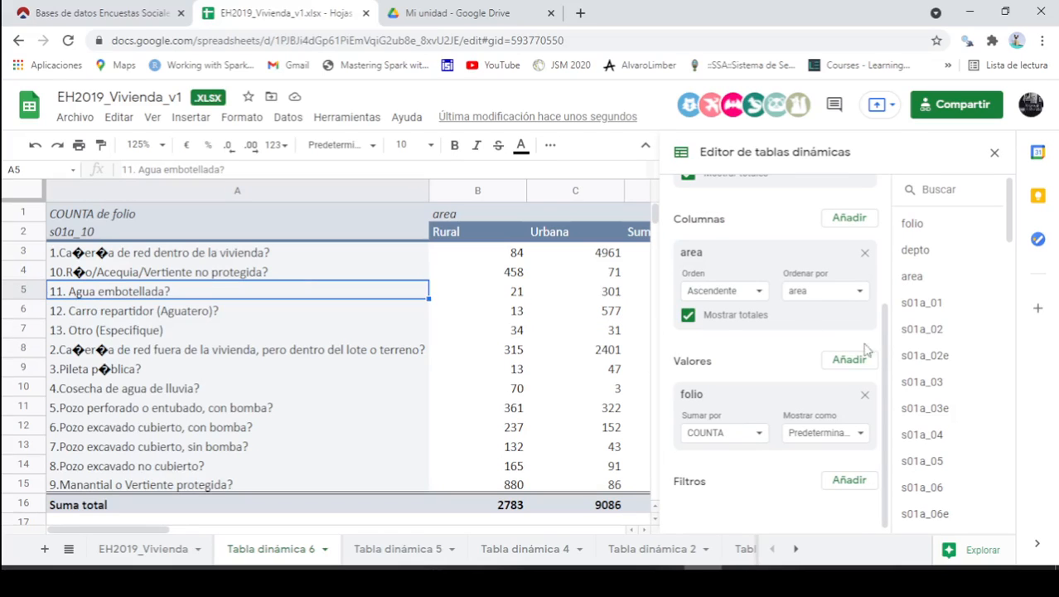
drag(883, 352, 894, 216)
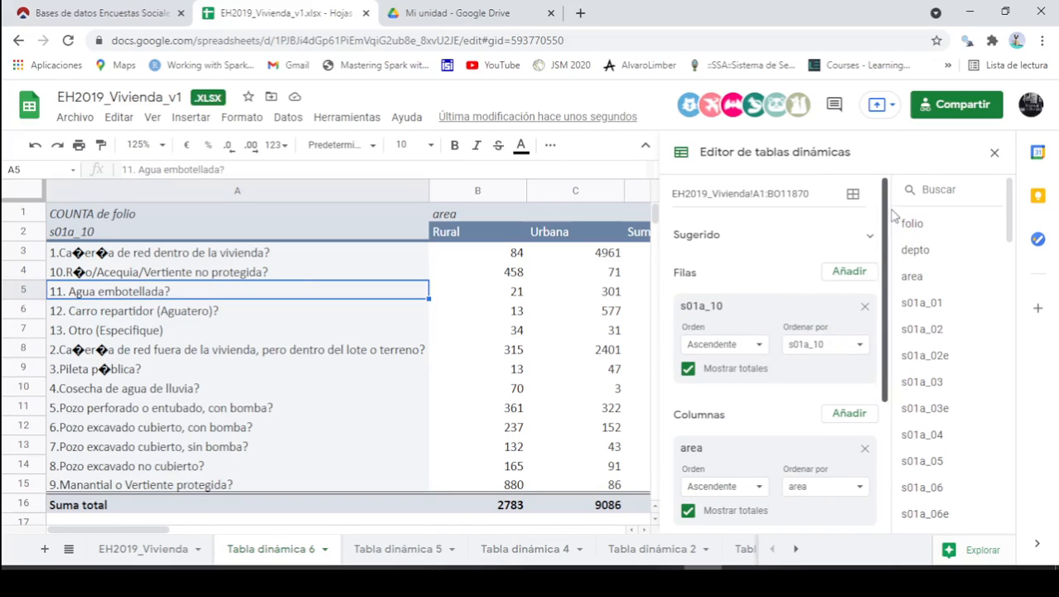
click(857, 276)
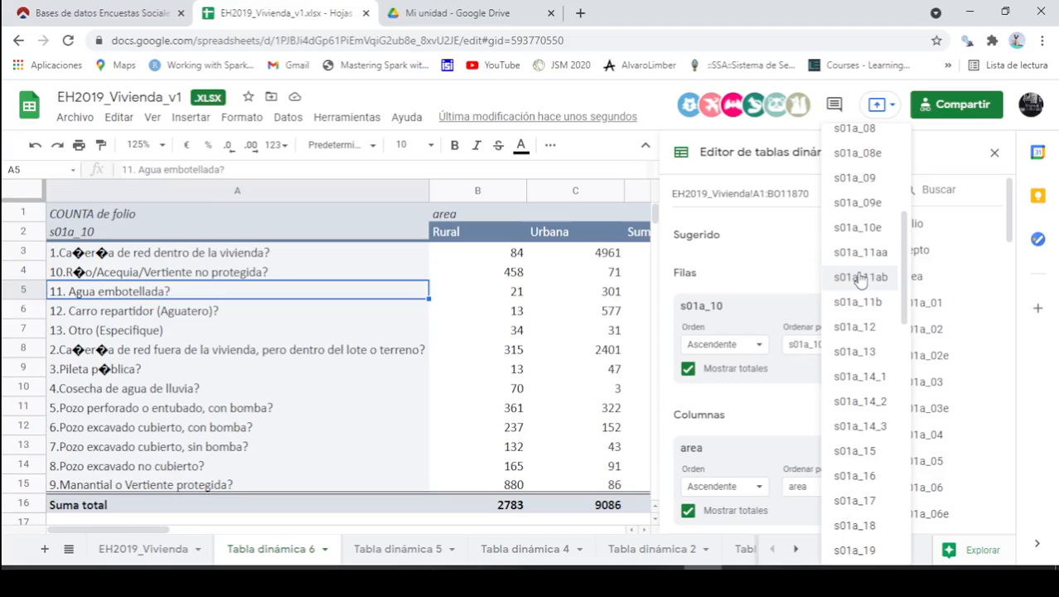
scroll(860, 280, up, 5)
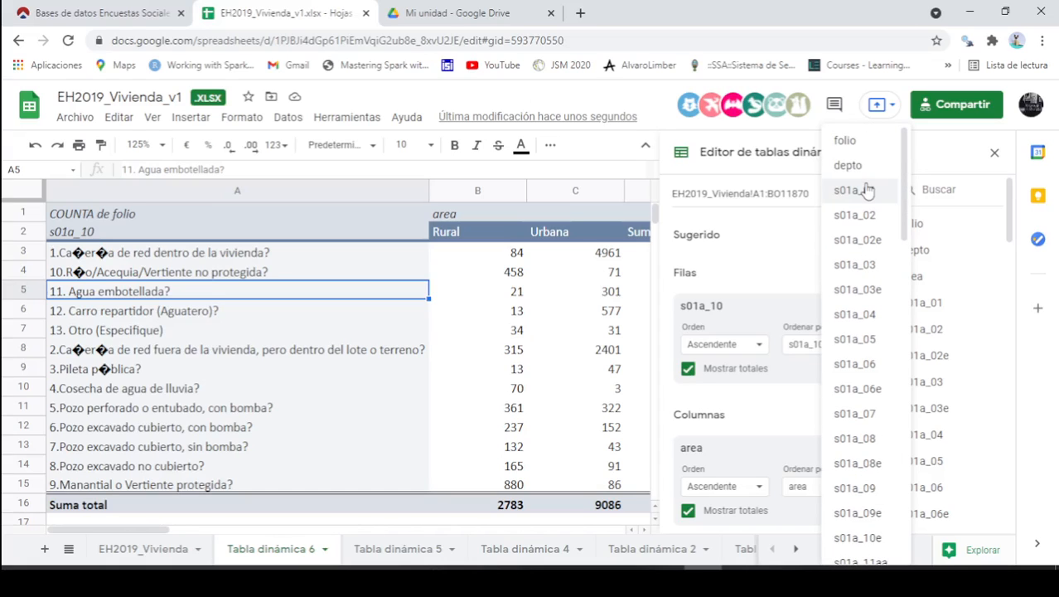
click(866, 166)
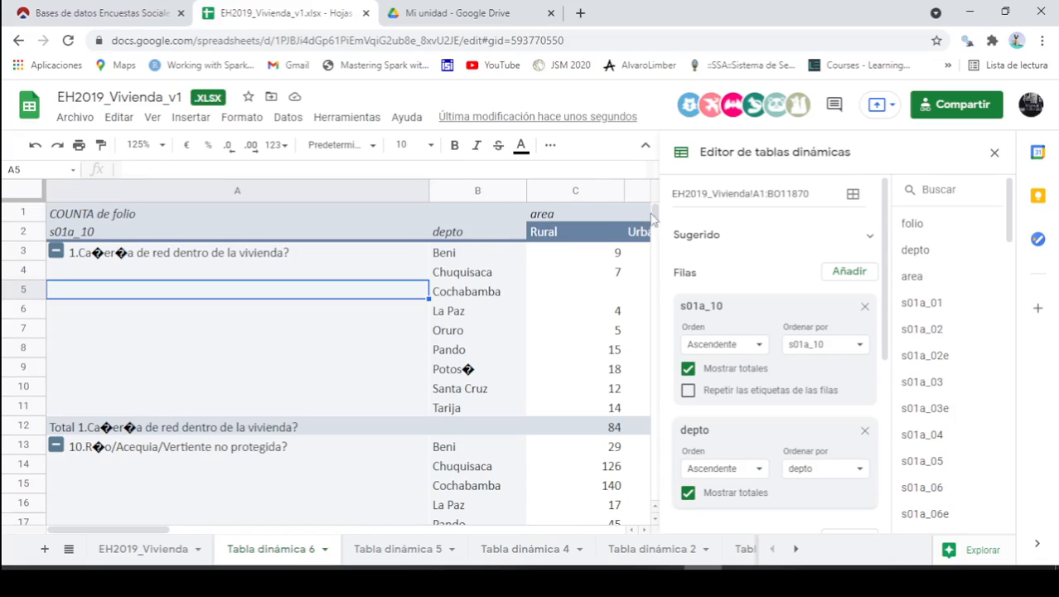
click(994, 153)
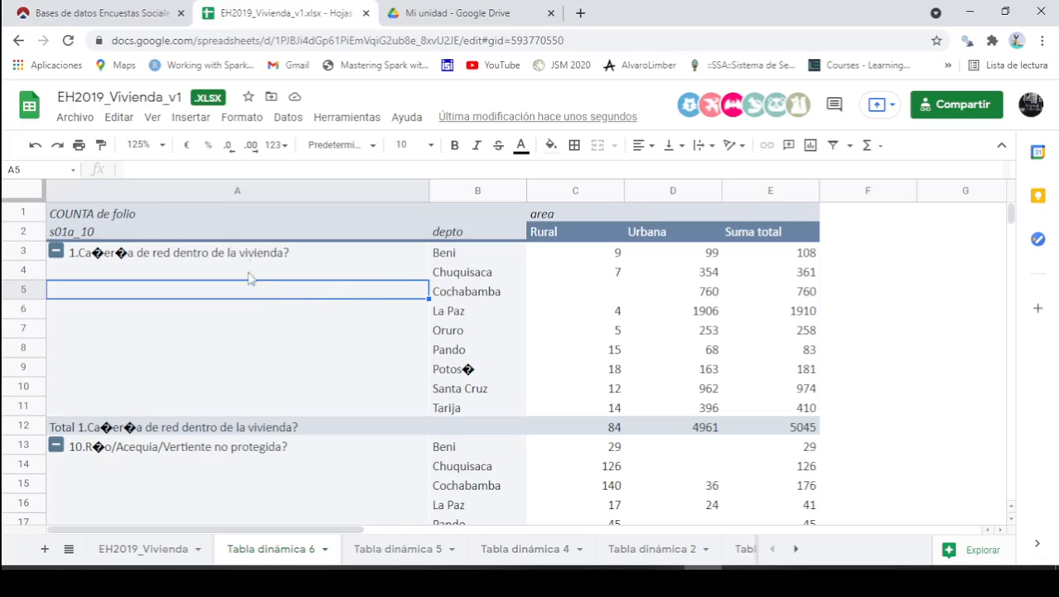
Reorder the row fields so depto comes before s01a_10, grouping water sources by department, and close the editor.
click(464, 280)
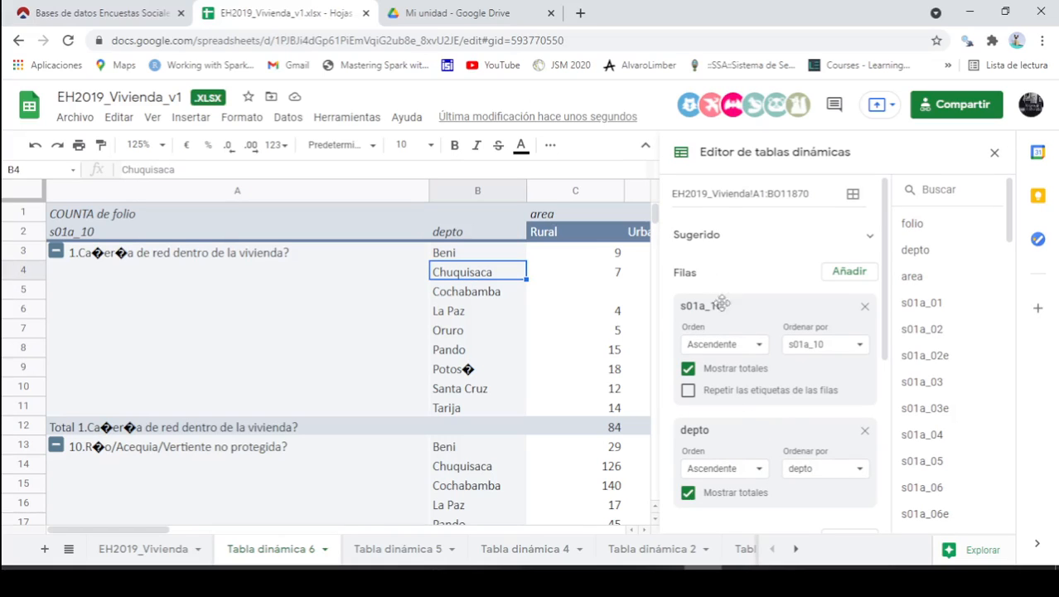
drag(756, 425, 751, 306)
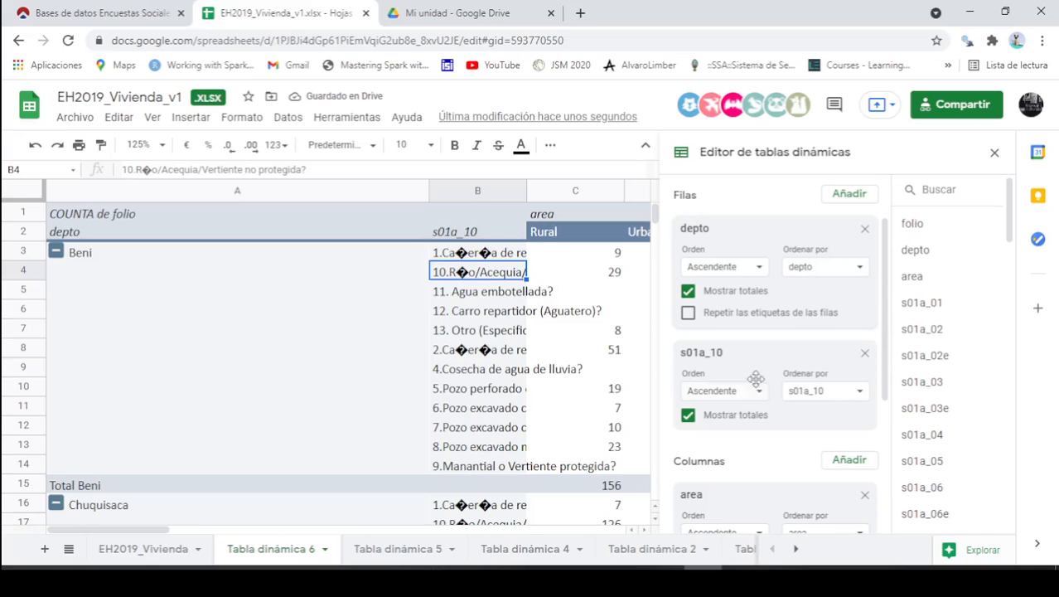
click(994, 154)
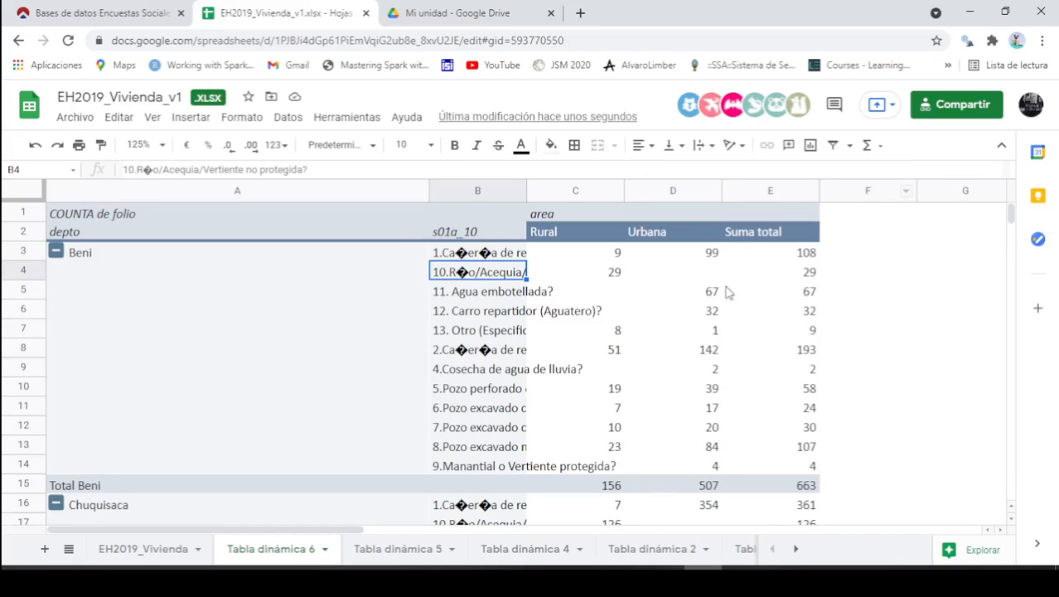
Fit columns B and A to their contents and close the pivot table editor.
drag(525, 190, 525, 191)
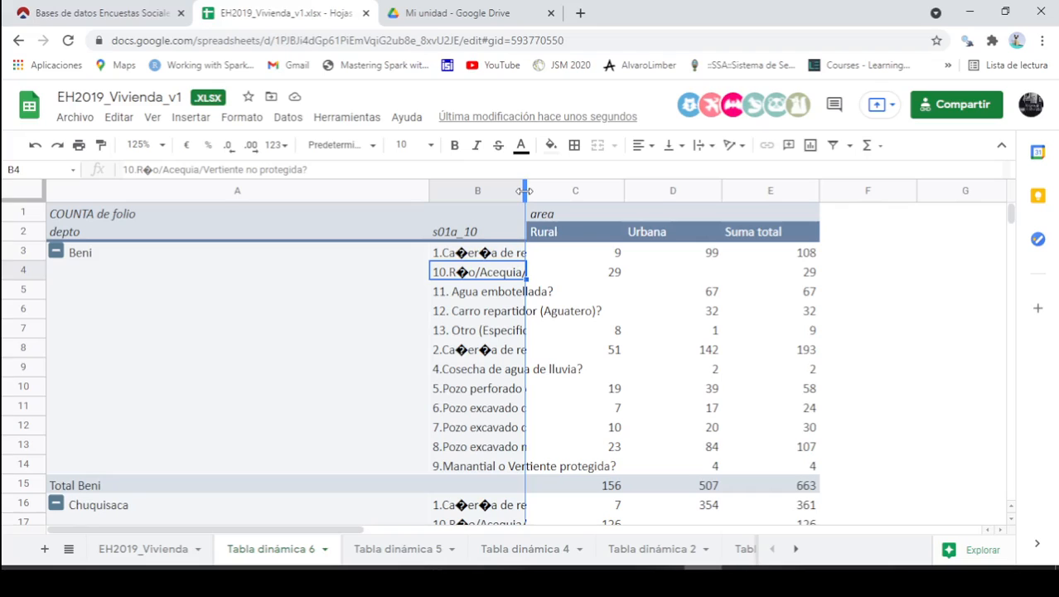
double_click(525, 191)
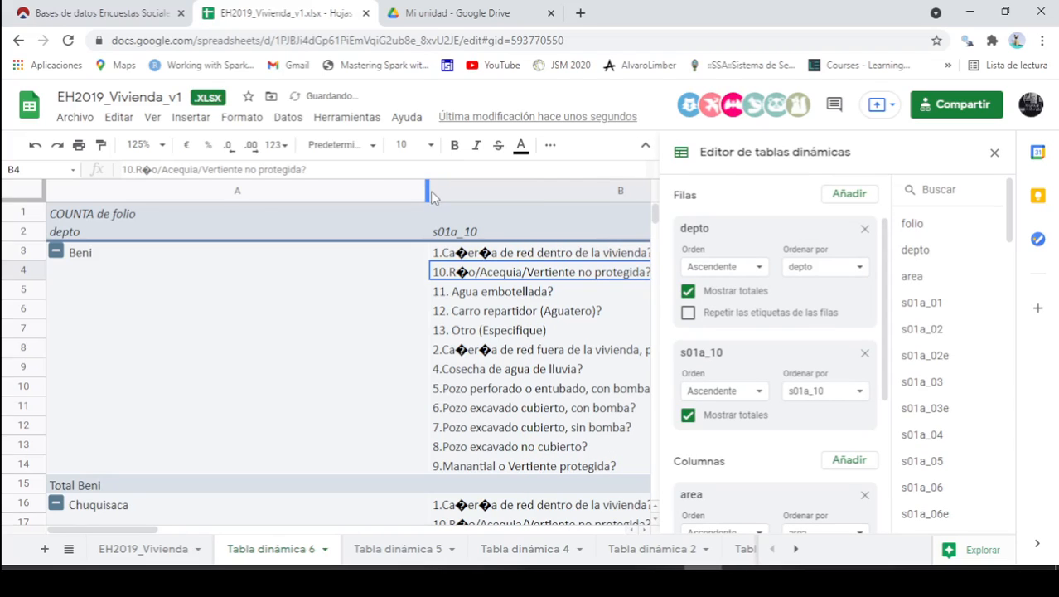
double_click(428, 192)
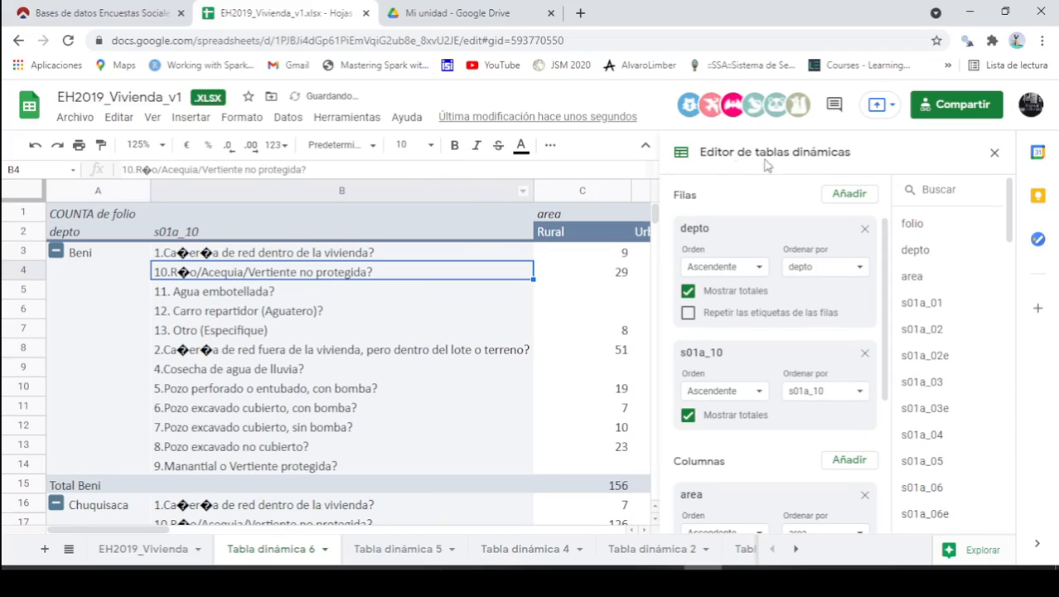
click(994, 153)
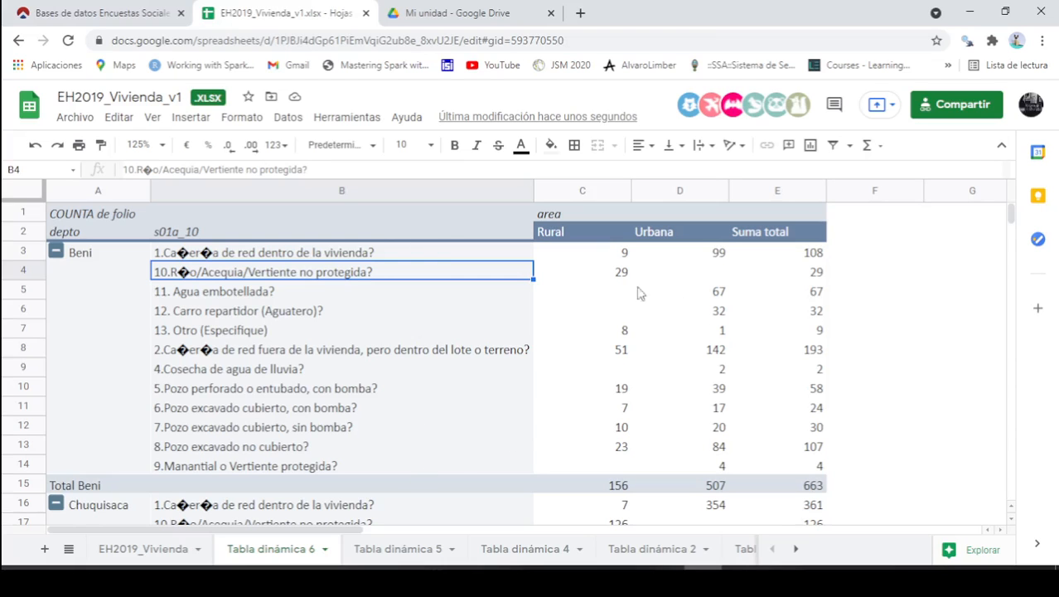
Review the rural and urban water source counts for each department from Beni down to Oruro.
scroll(424, 372, down, 5)
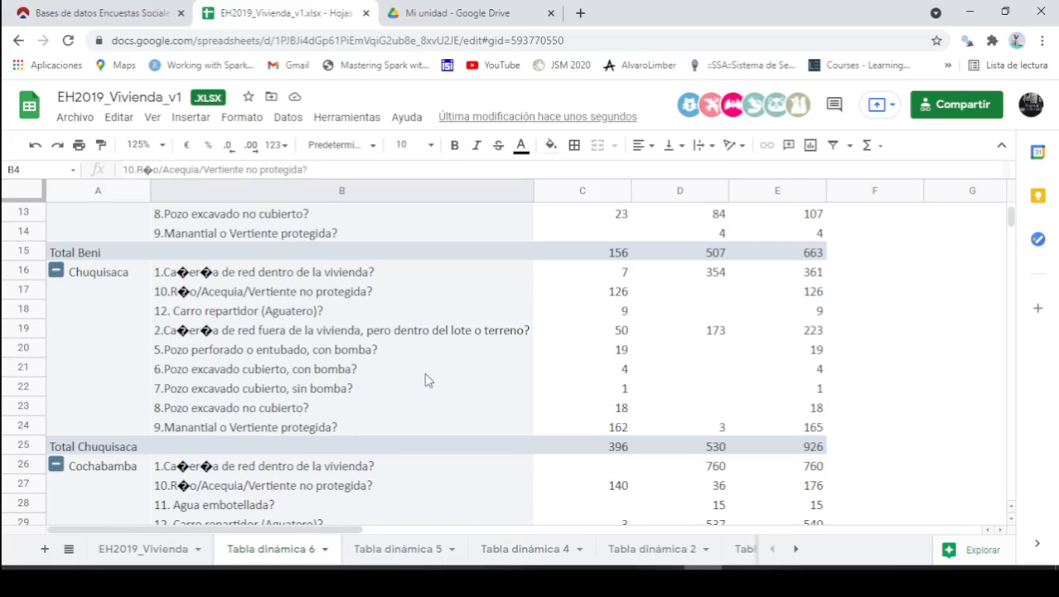
scroll(591, 346, down, 10)
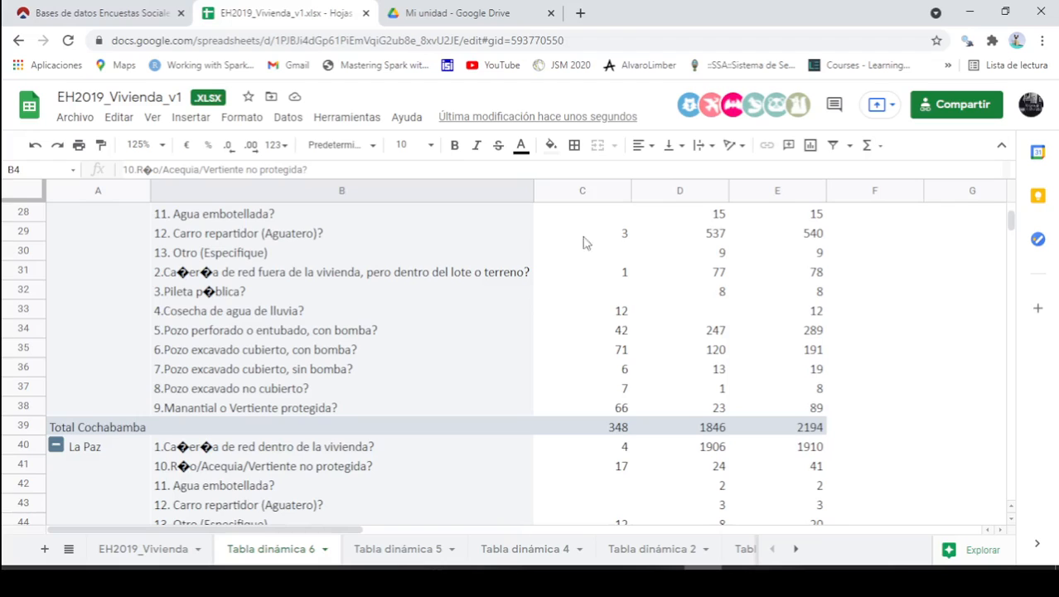
scroll(539, 348, down, 7)
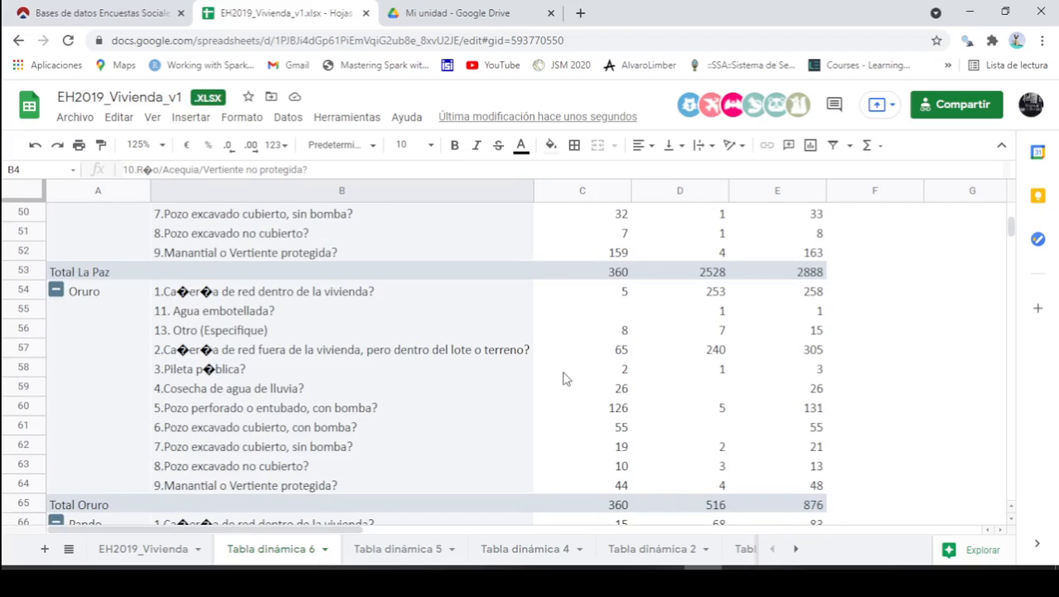
Review the rural and urban water source counts from Pando down to Tarija and the grand total, and return to Beni.
scroll(569, 410, down, 10)
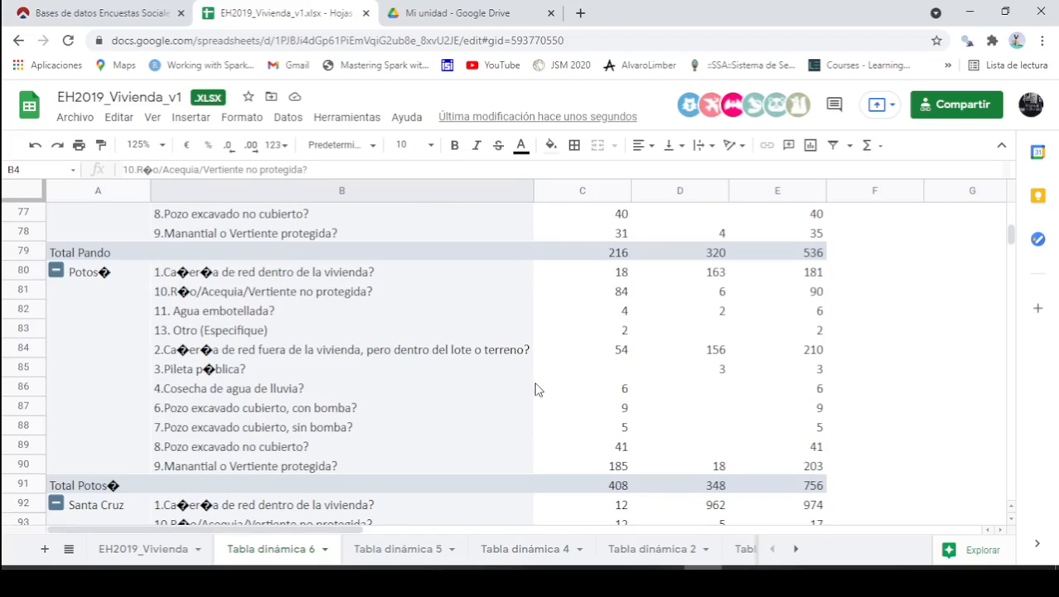
scroll(514, 398, down, 6)
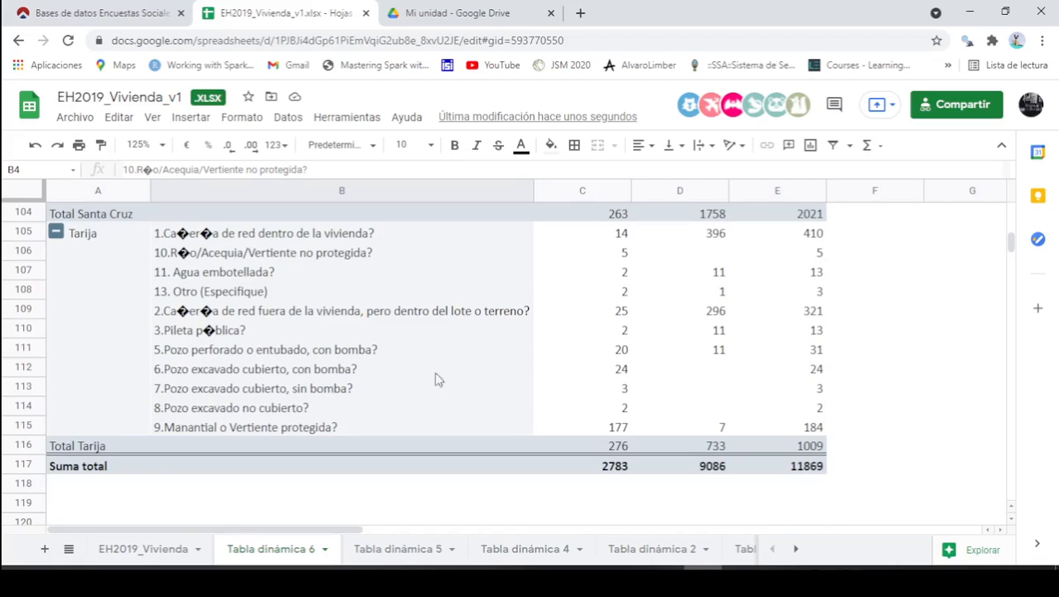
scroll(464, 357, up, 2)
scroll(497, 335, down, 2)
scroll(539, 249, up, 5)
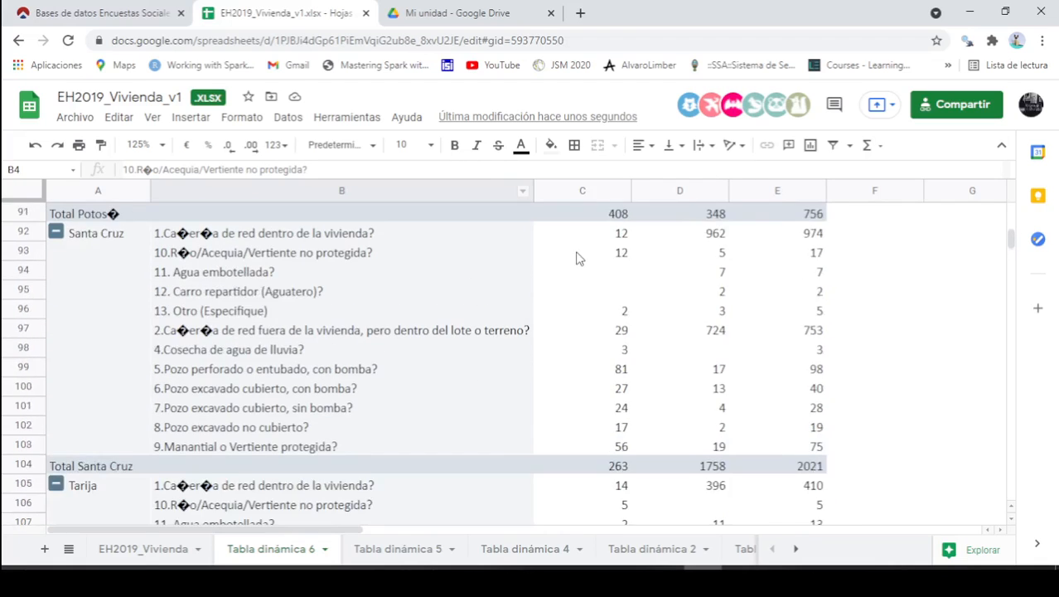
scroll(597, 260, up, 20)
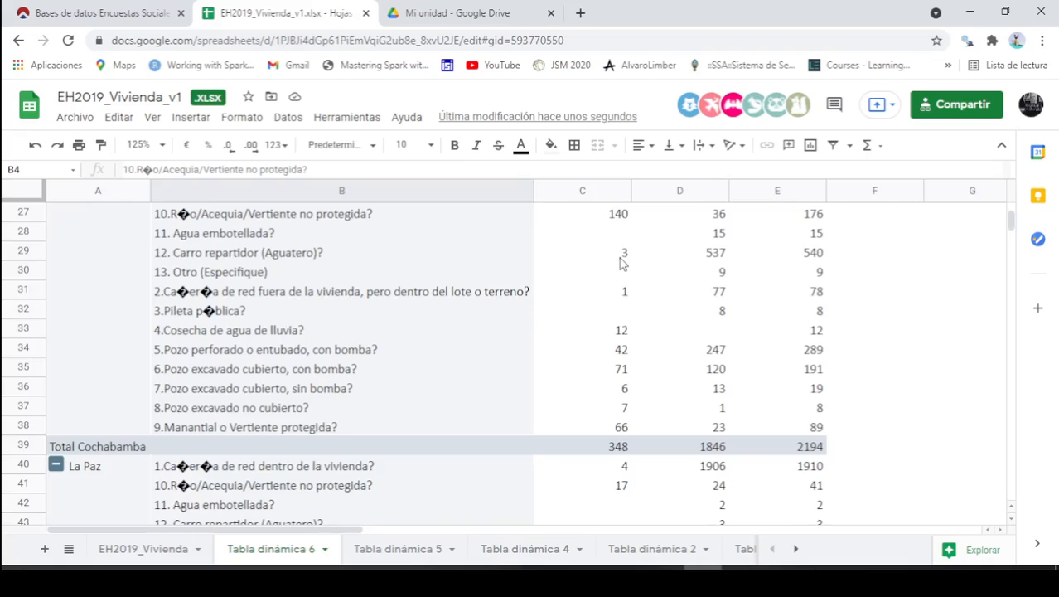
scroll(624, 262, up, 9)
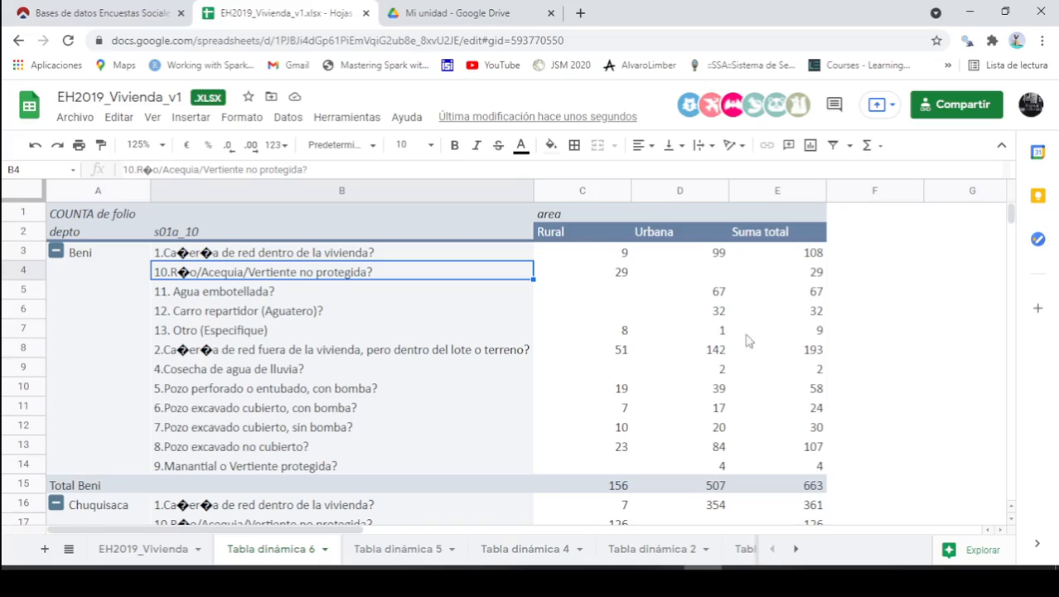
Check the pivot table's row and column fields, close the editor, and look over the department breakdown from Beni through Pando again.
click(802, 352)
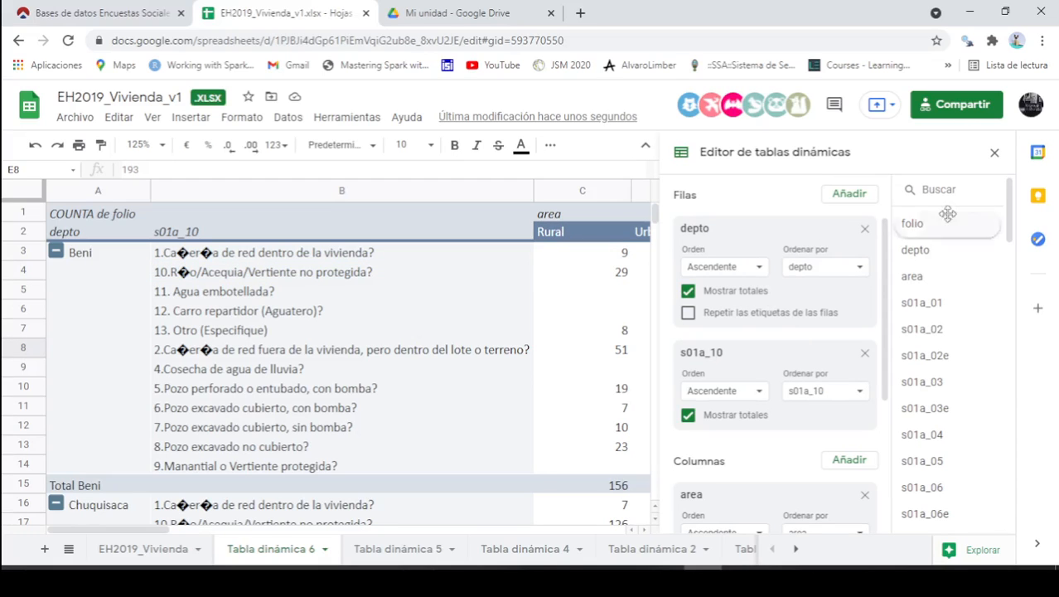
click(995, 152)
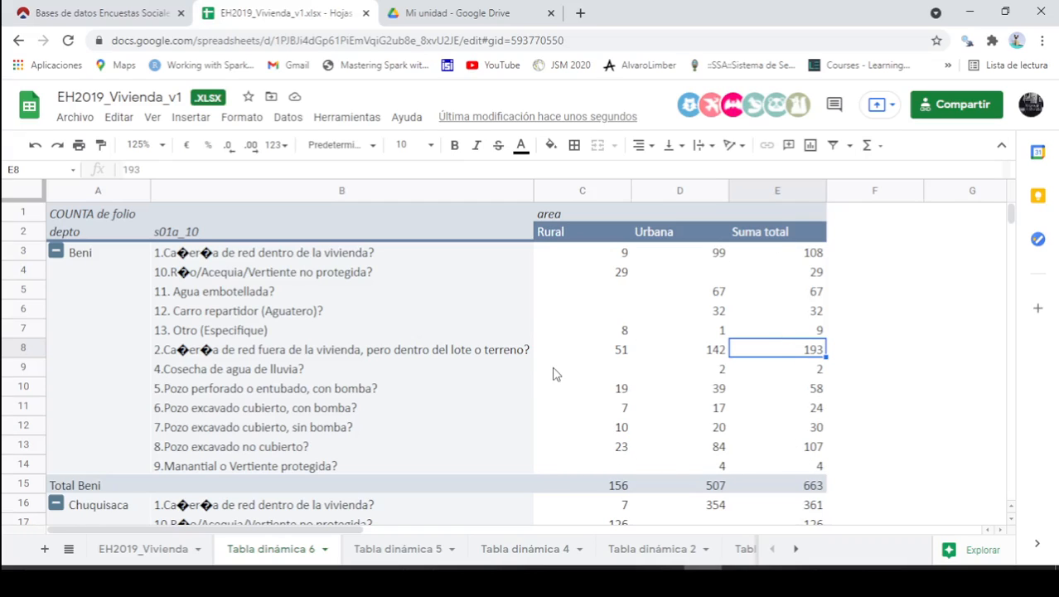
scroll(634, 352, down, 5)
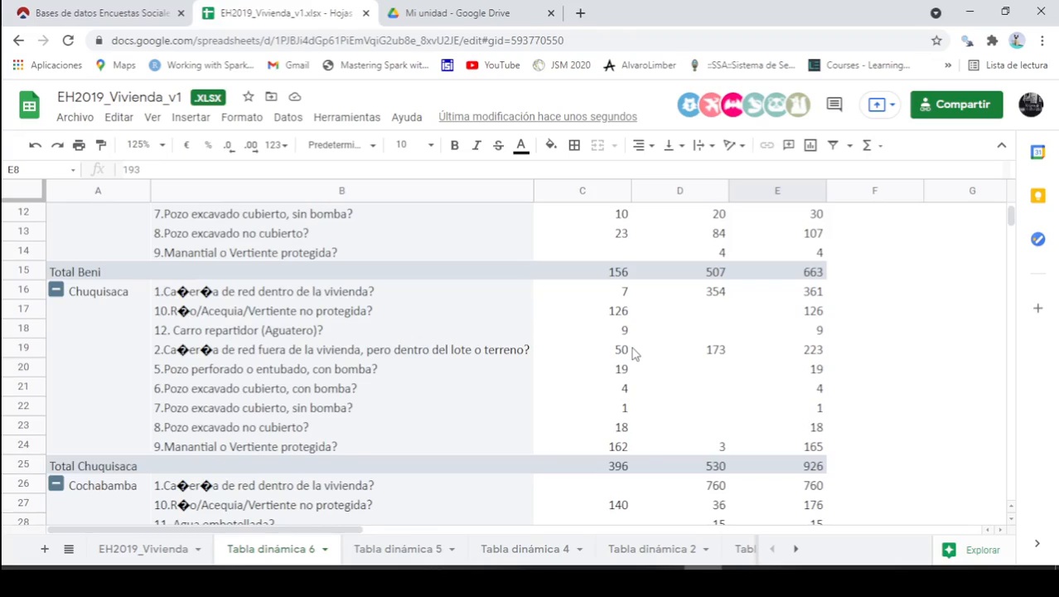
scroll(634, 352, down, 14)
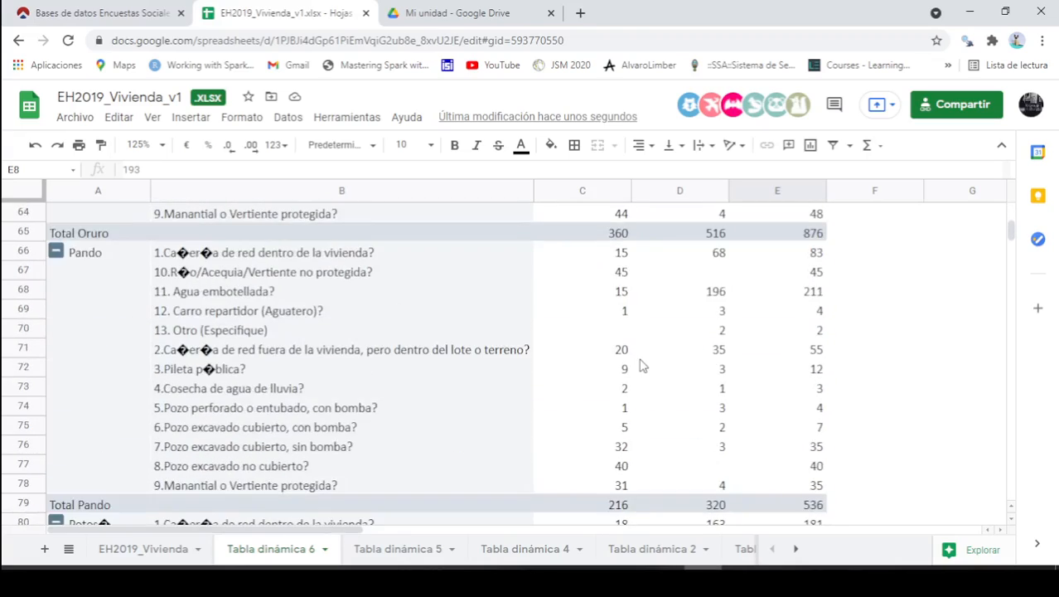
scroll(642, 370, down, 4)
scroll(647, 374, up, 14)
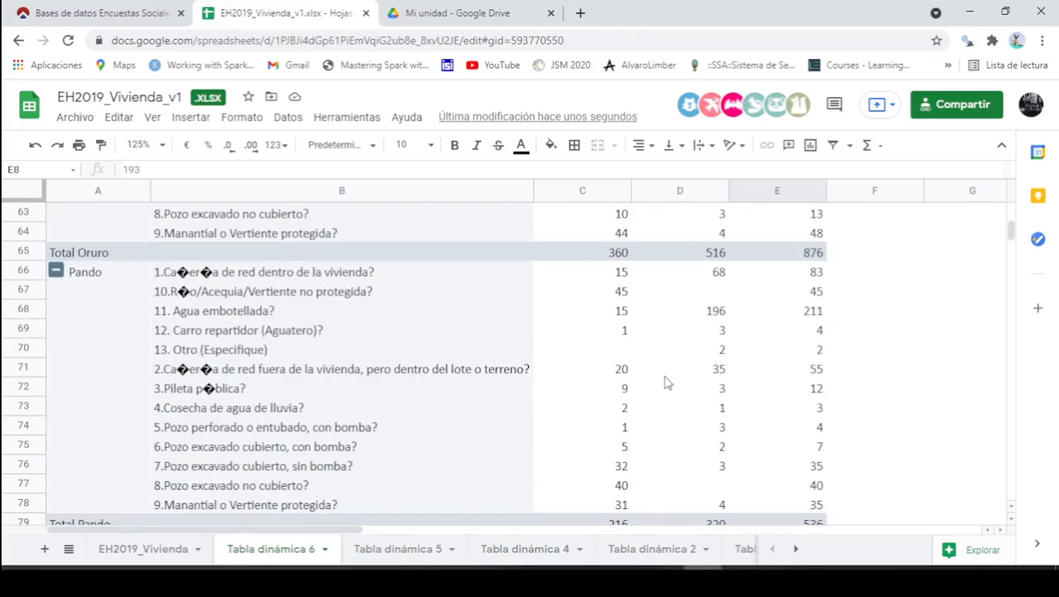
scroll(660, 382, up, 10)
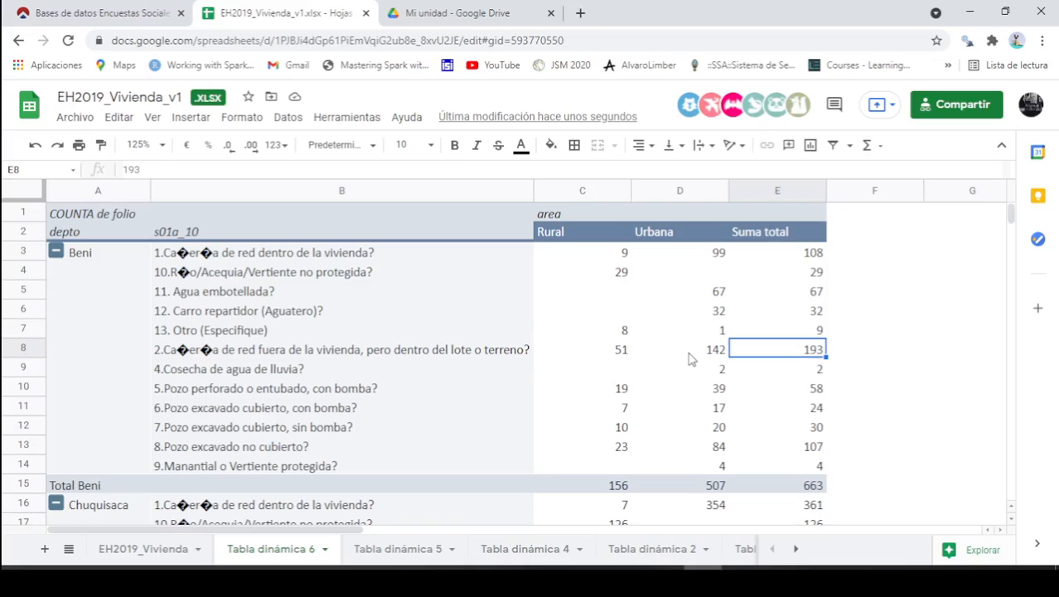